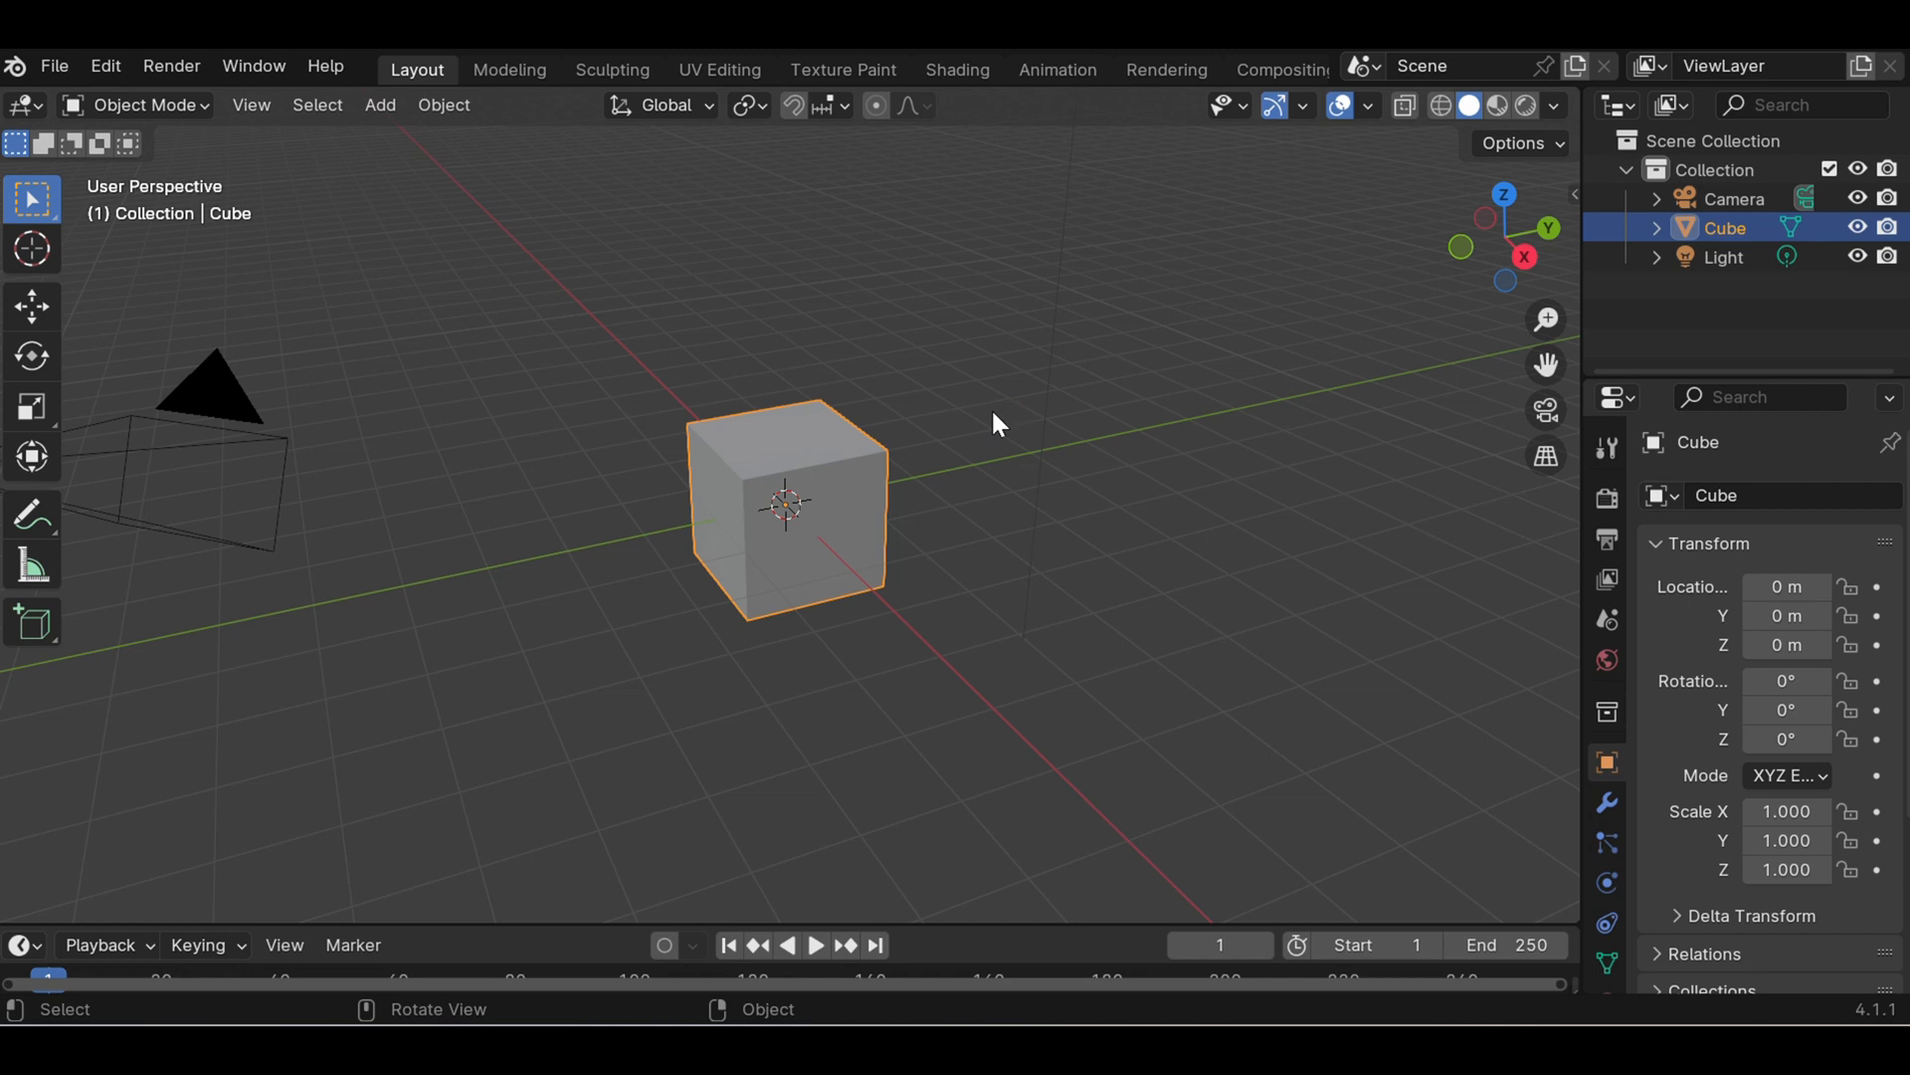
scroll(998, 425, "down", 2)
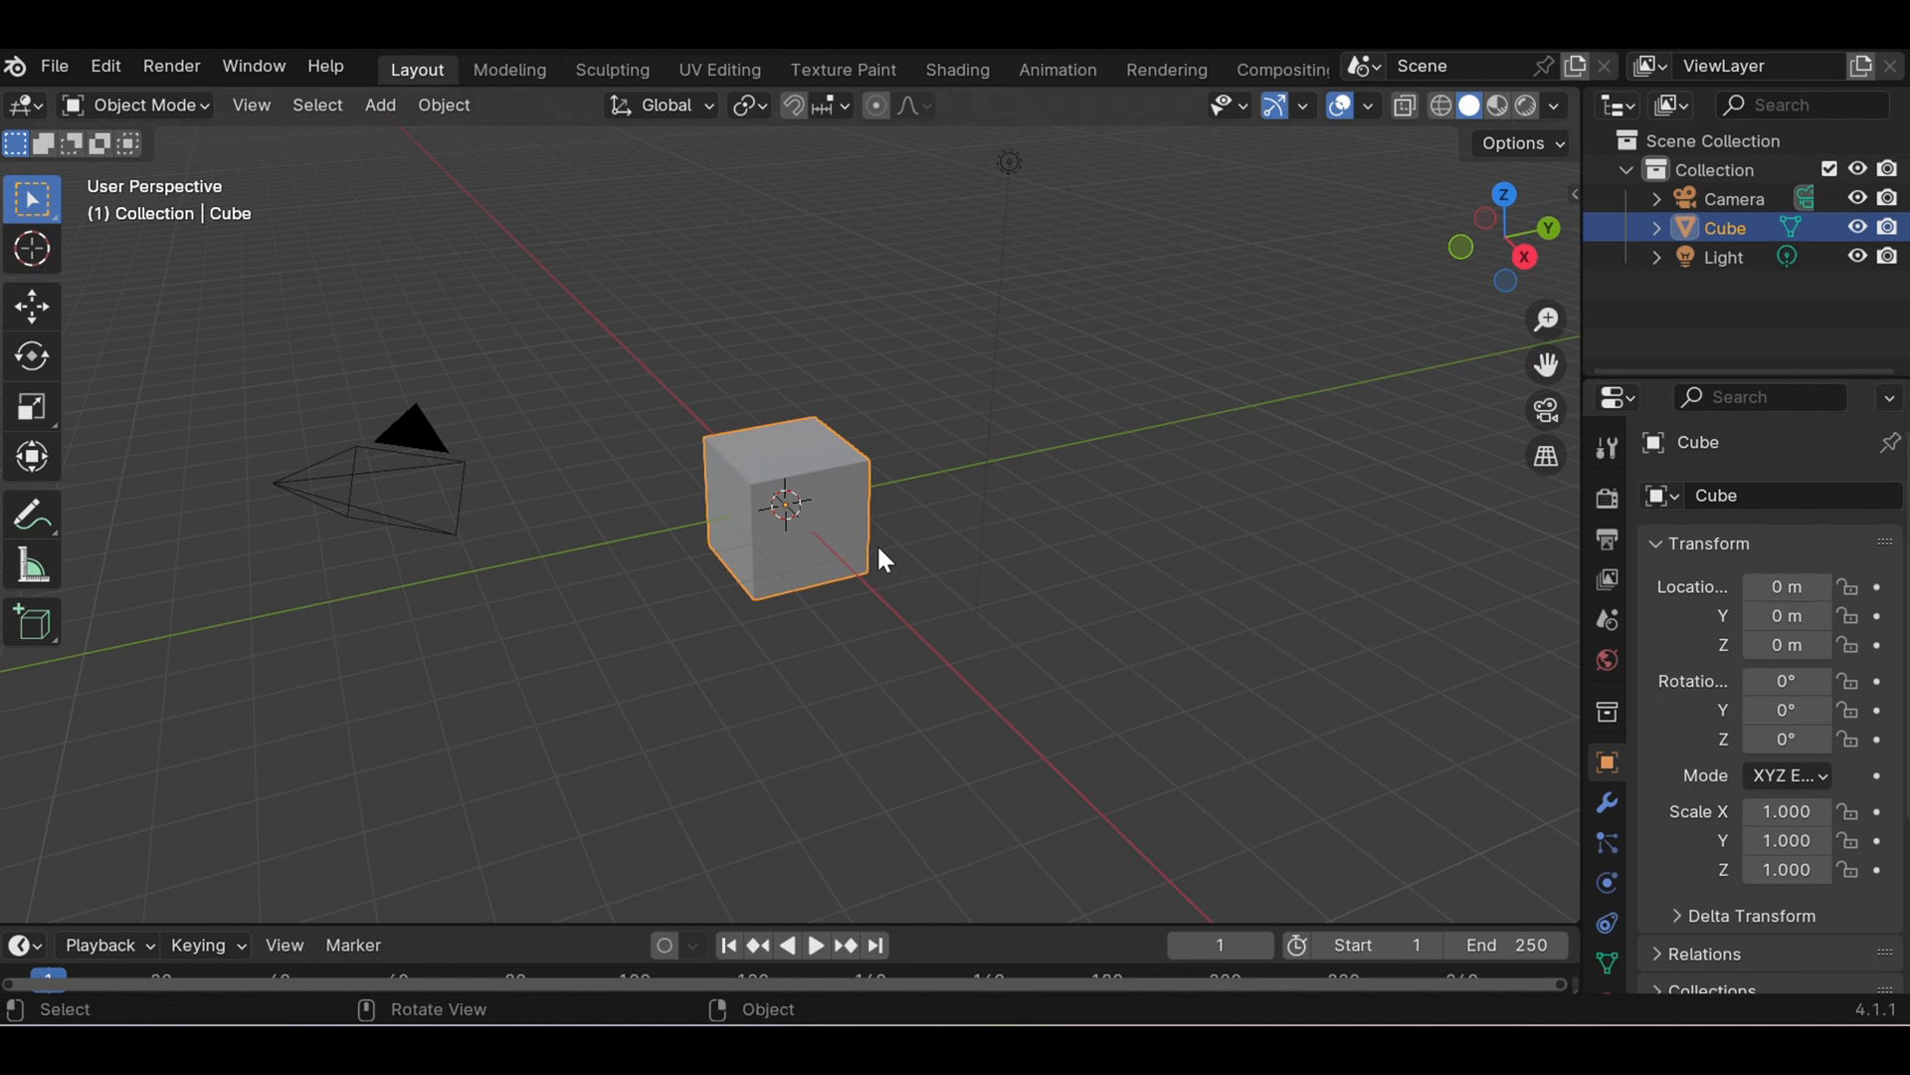
scroll(880, 550, "up", 3)
scroll(879, 550, "down", 2)
scroll(880, 549, "down", 1)
left_click(1005, 545)
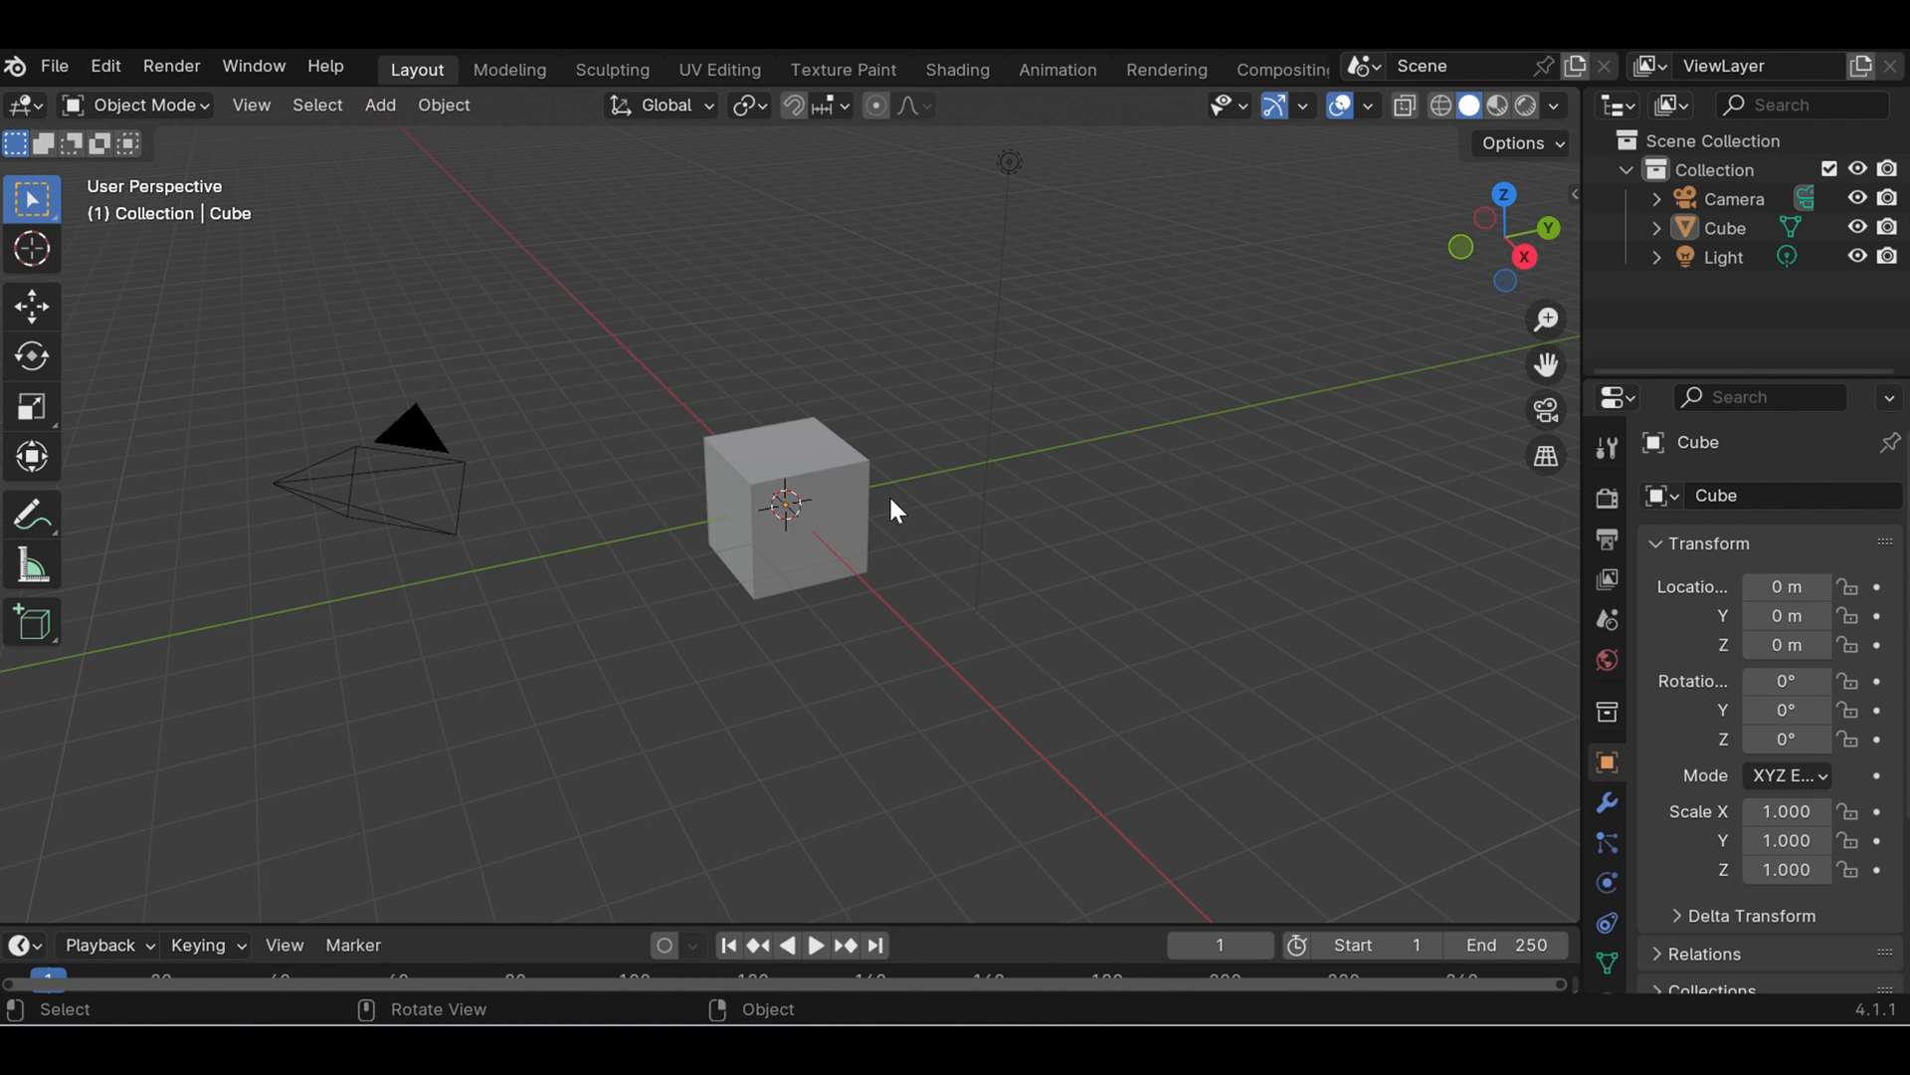
scroll(893, 504, "up", 2)
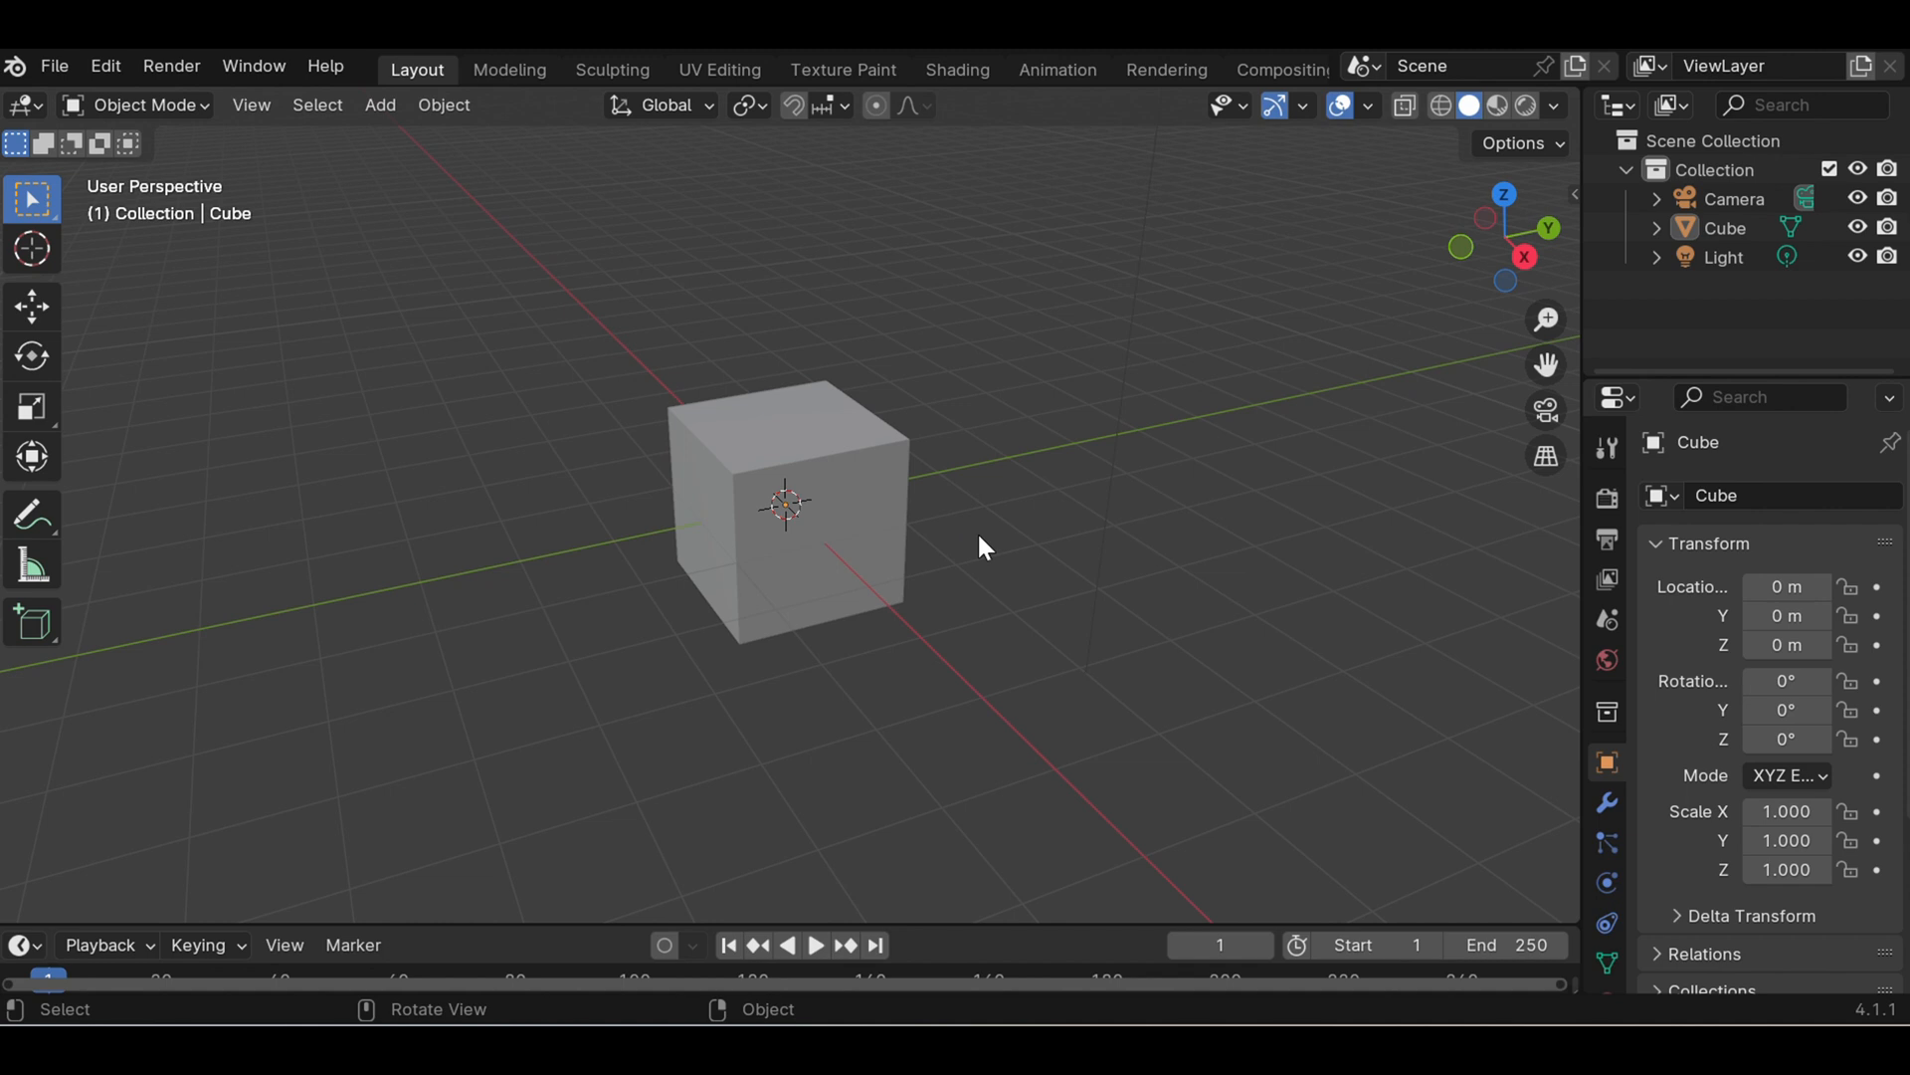
- Turn on the Screencast Keys display in the viewport and collapse its settings
key("n")
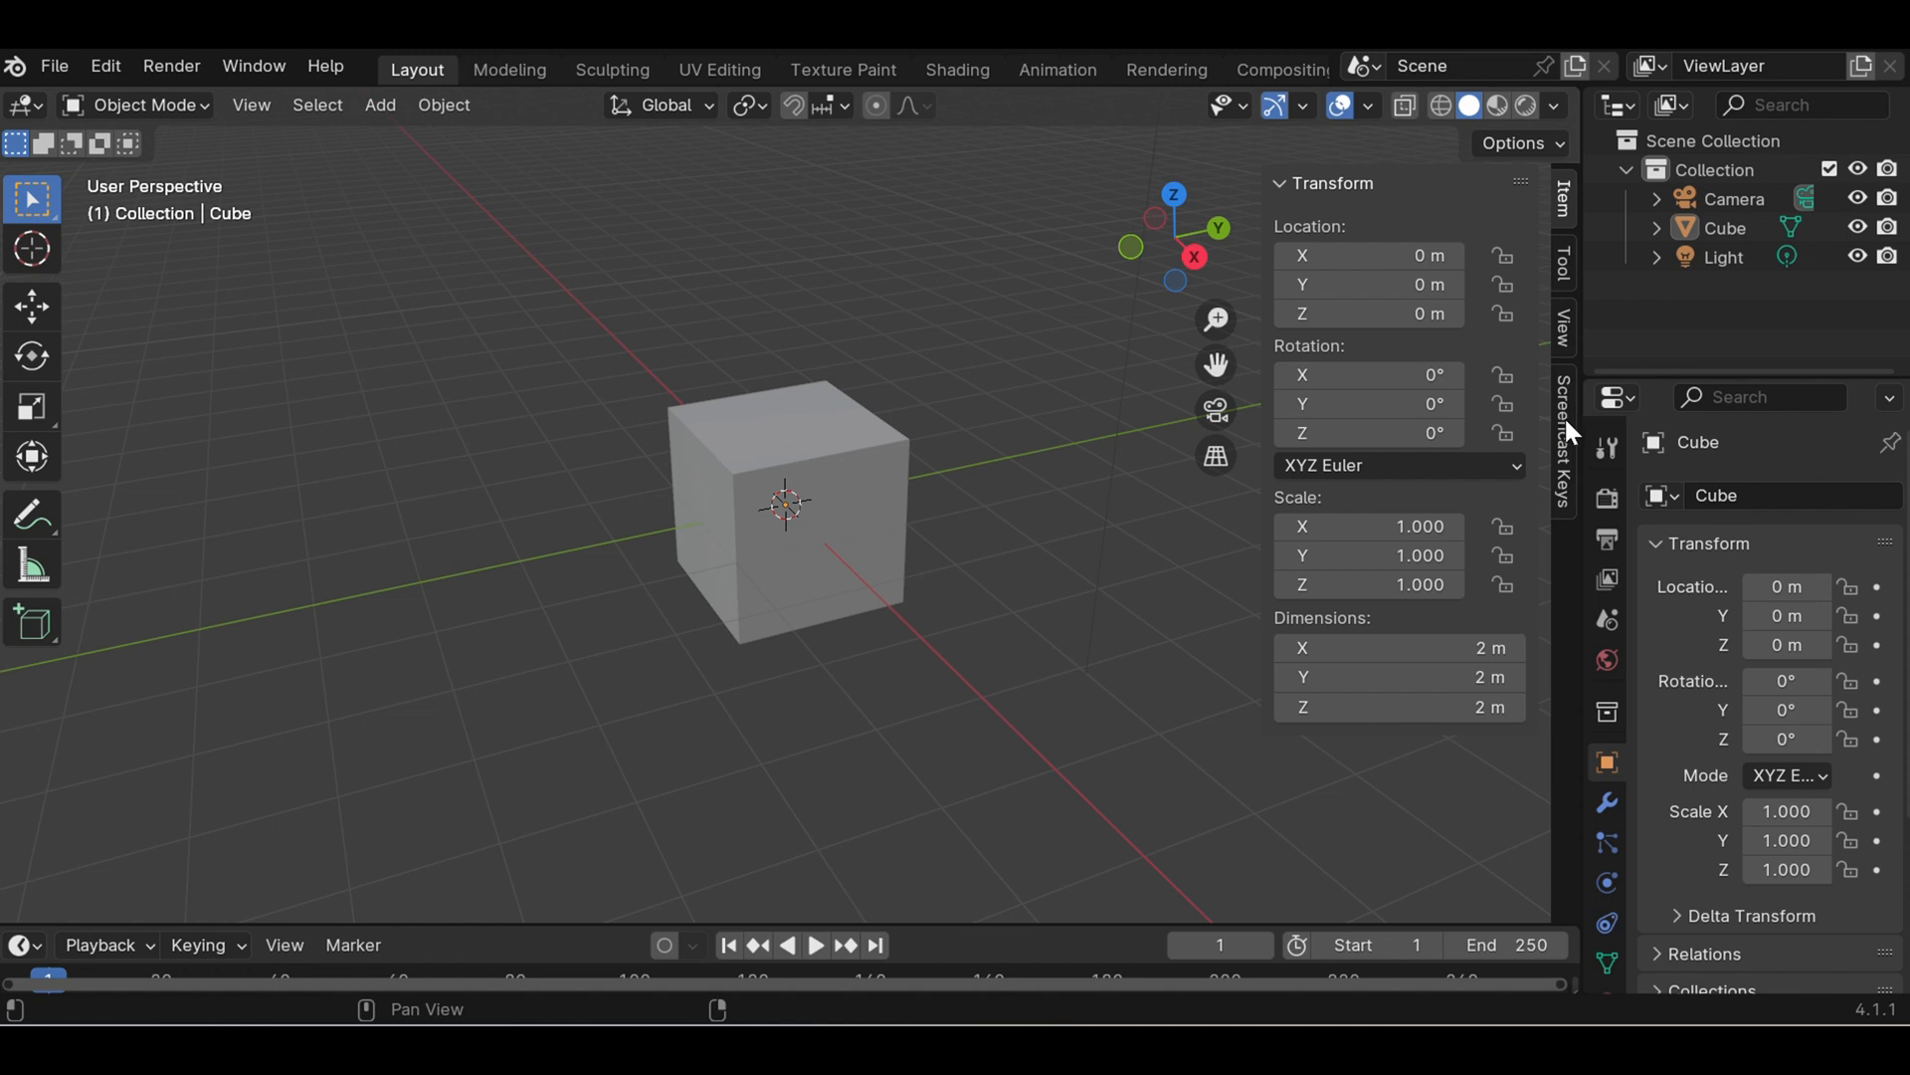
left_click(1562, 483)
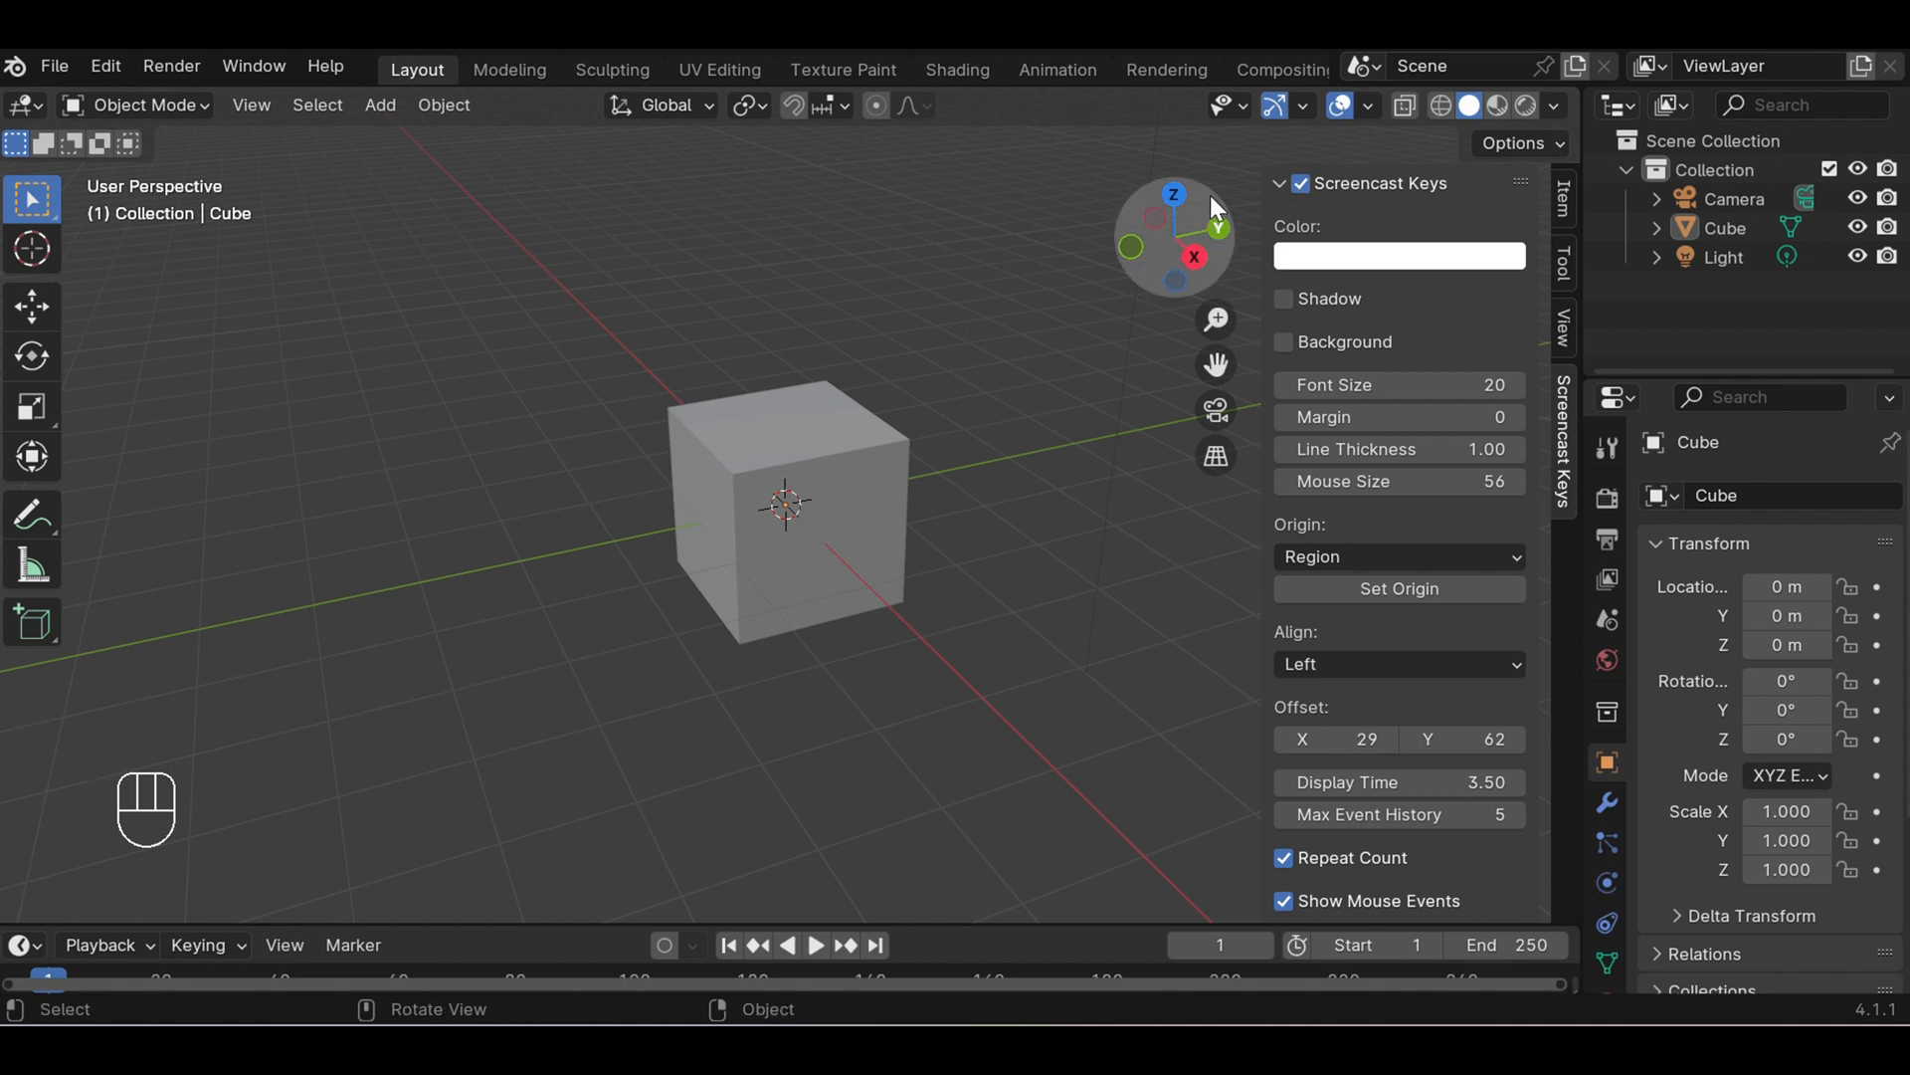
left_click(1280, 183)
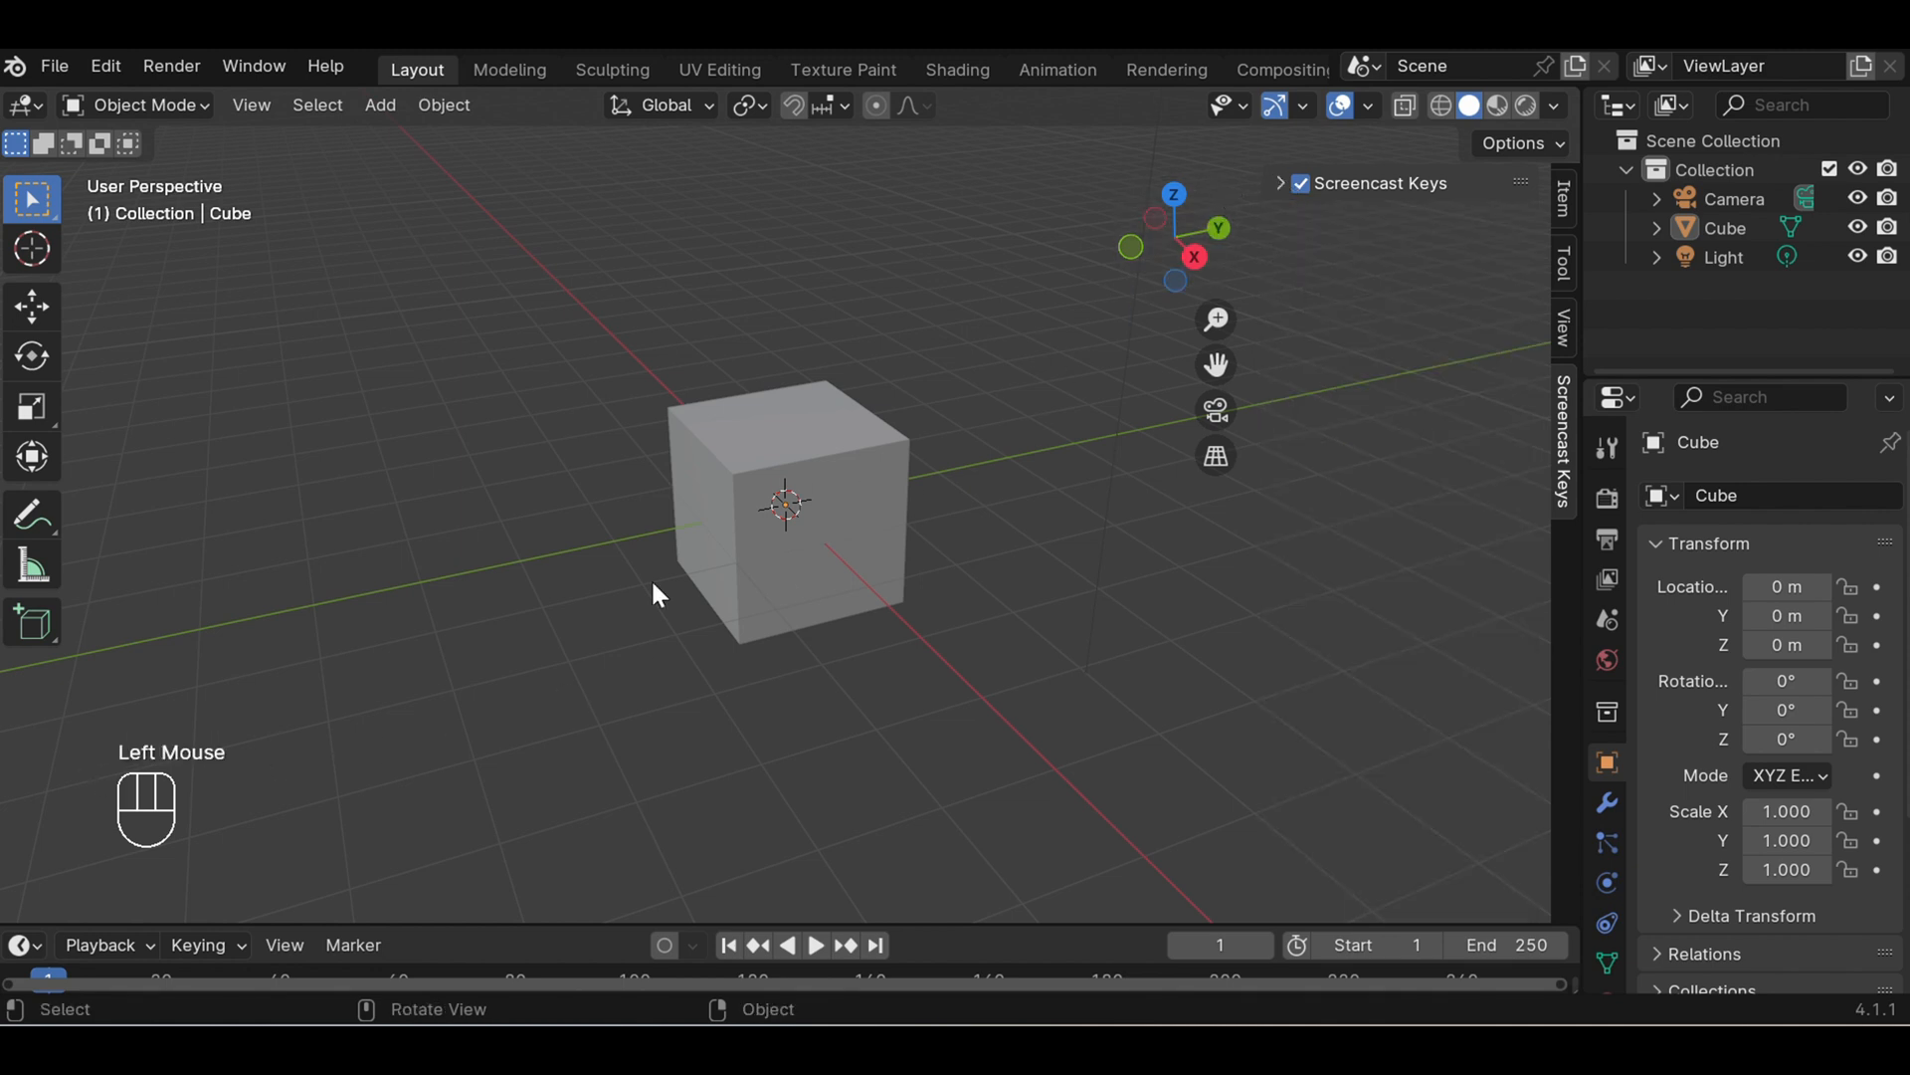
left_click(542, 761)
right_click(542, 760)
mouse_move(542, 761)
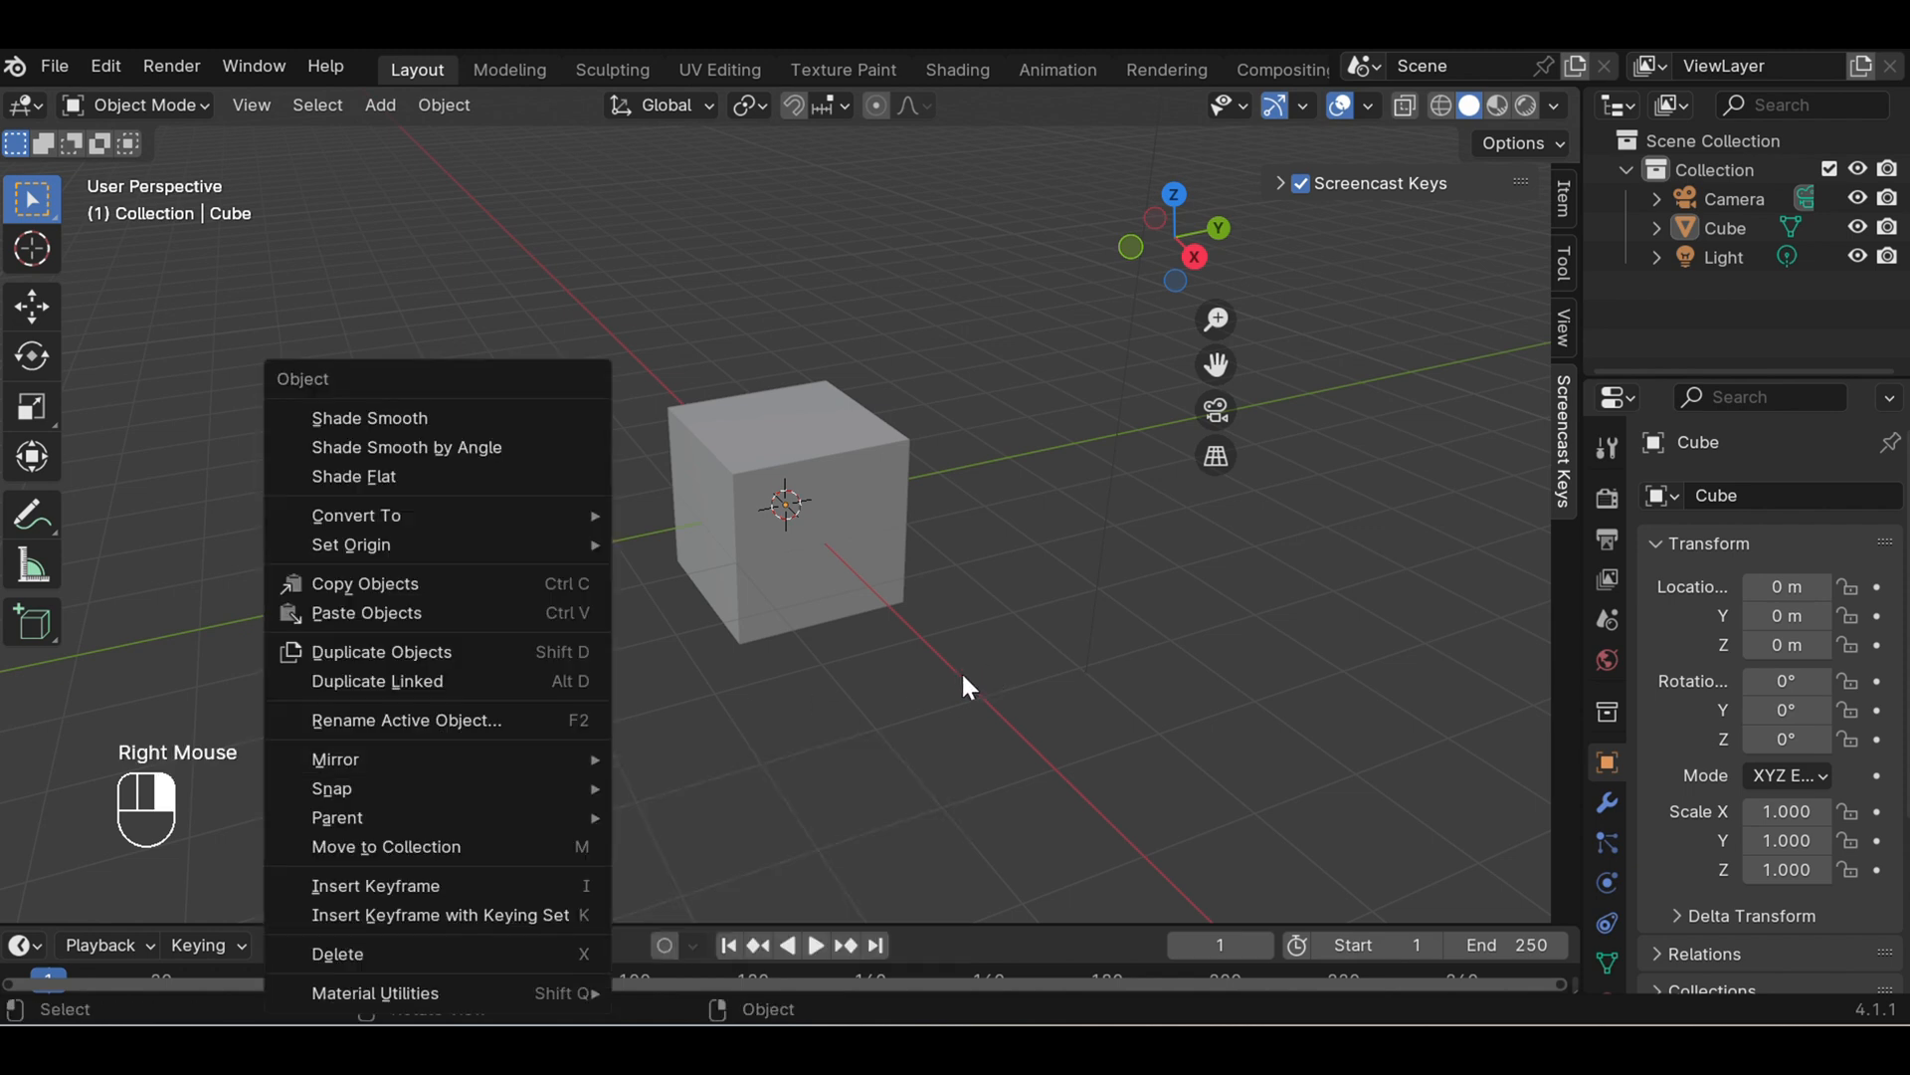
left_click(754, 721)
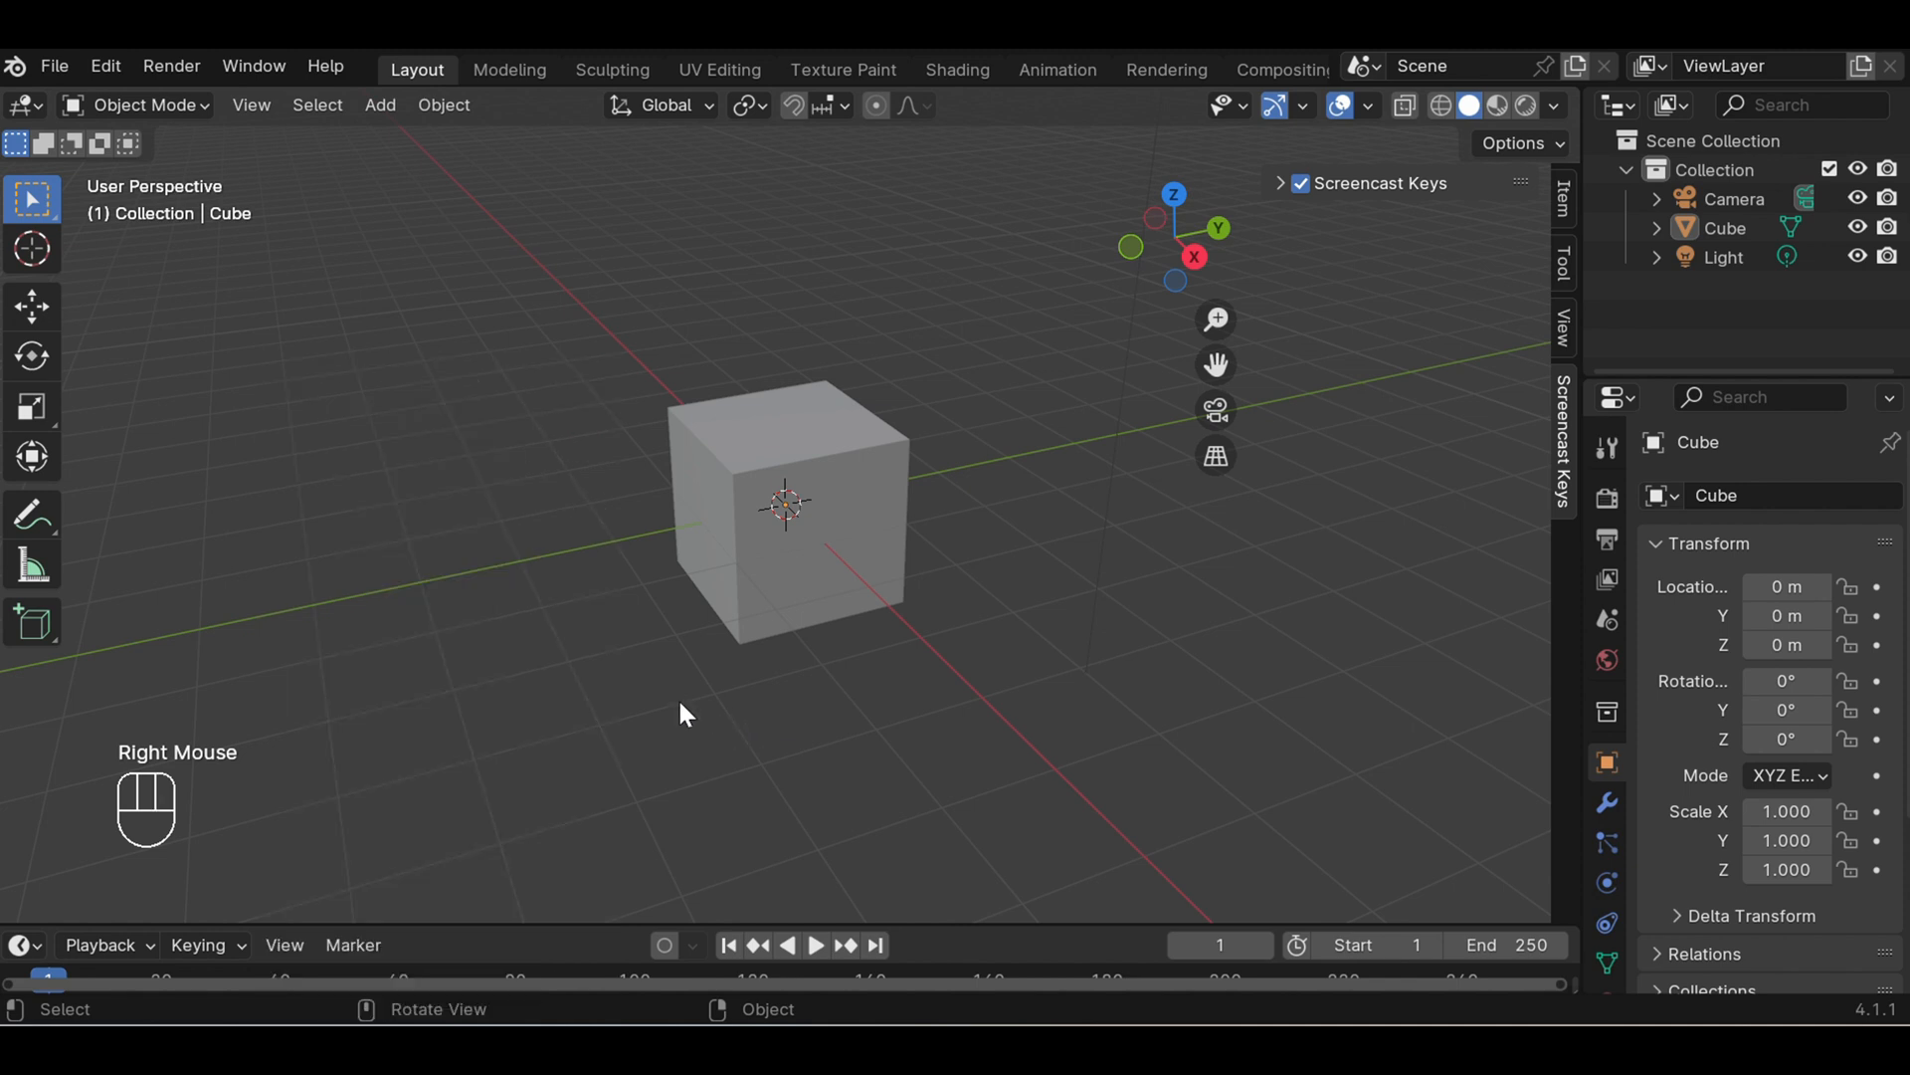
middle_click_drag(685, 713, 684, 712)
scroll(774, 629, "down", 3)
scroll(769, 618, "down", 1)
scroll(769, 614, "up", 3)
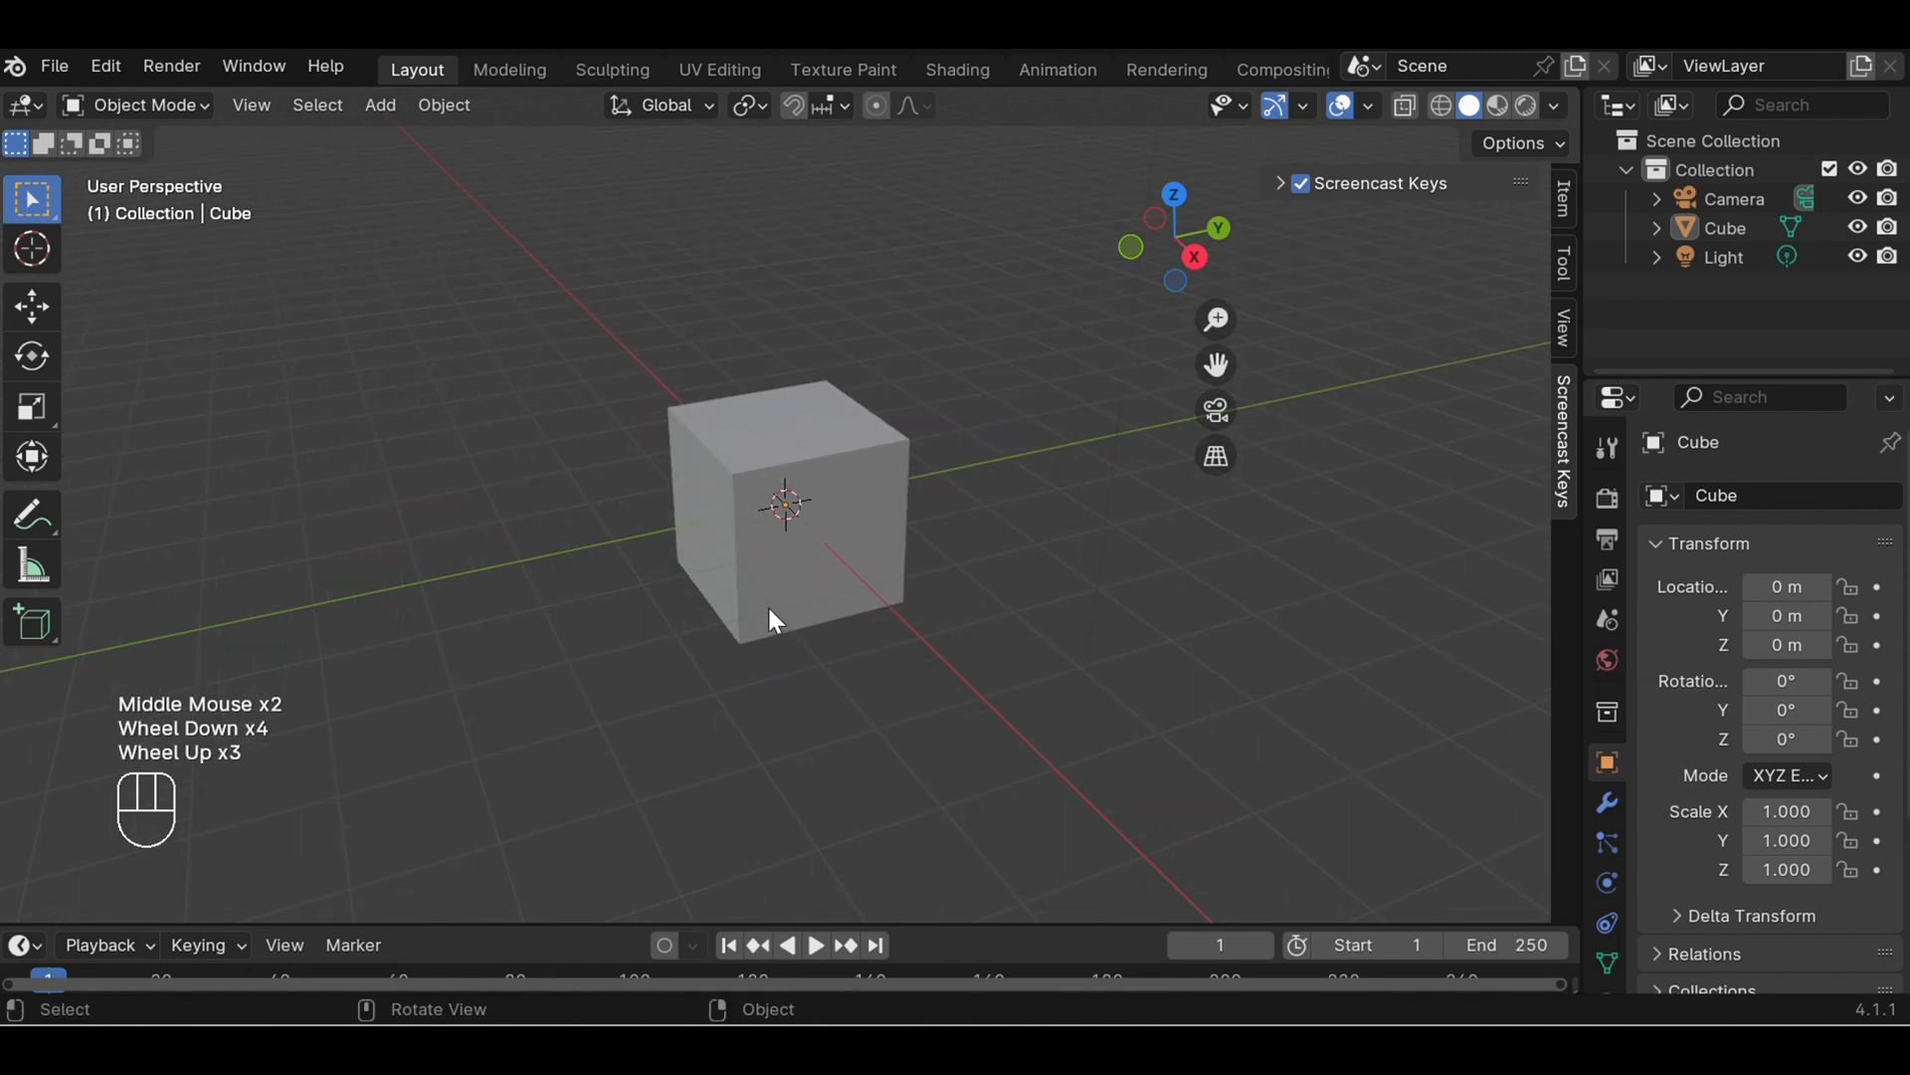
- Scale the default cube along the X axis to about 9.43, making a long bar
scroll(769, 603, "down", 2)
left_click(827, 469)
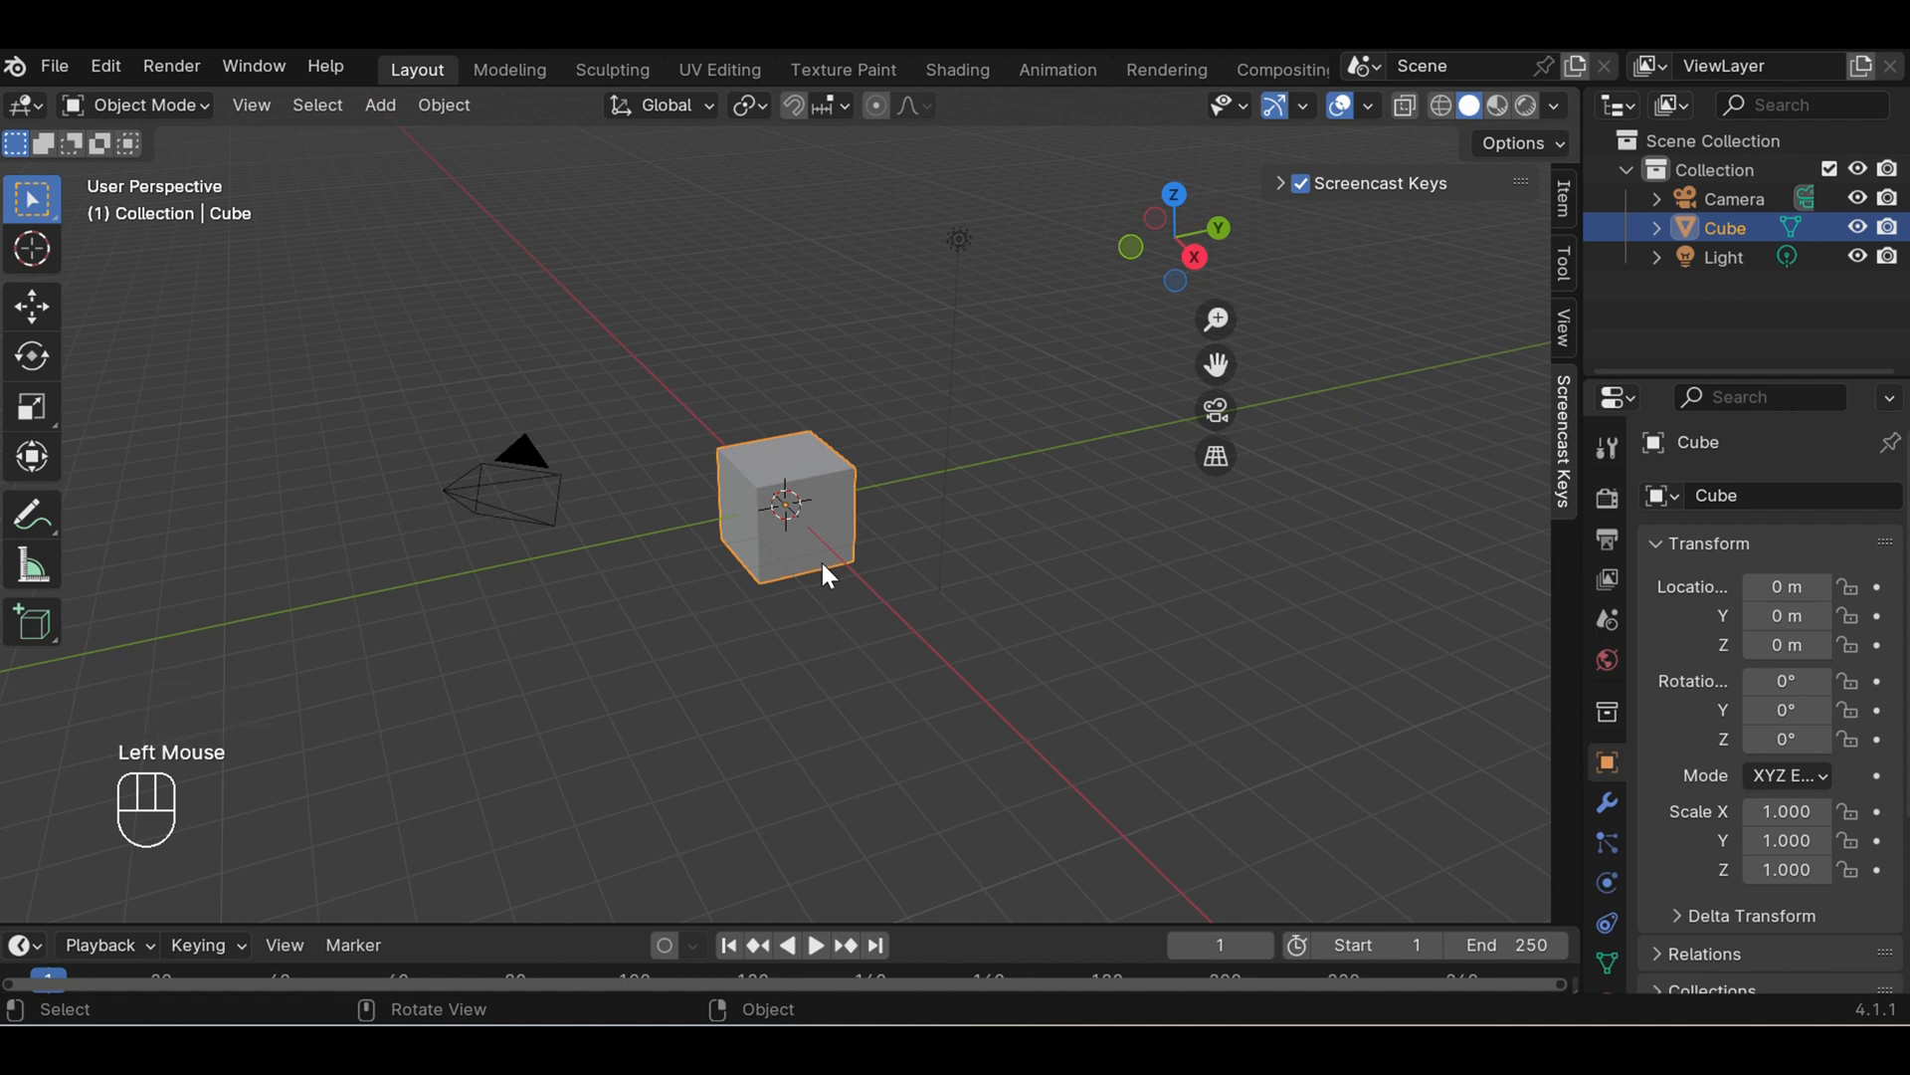
key("s")
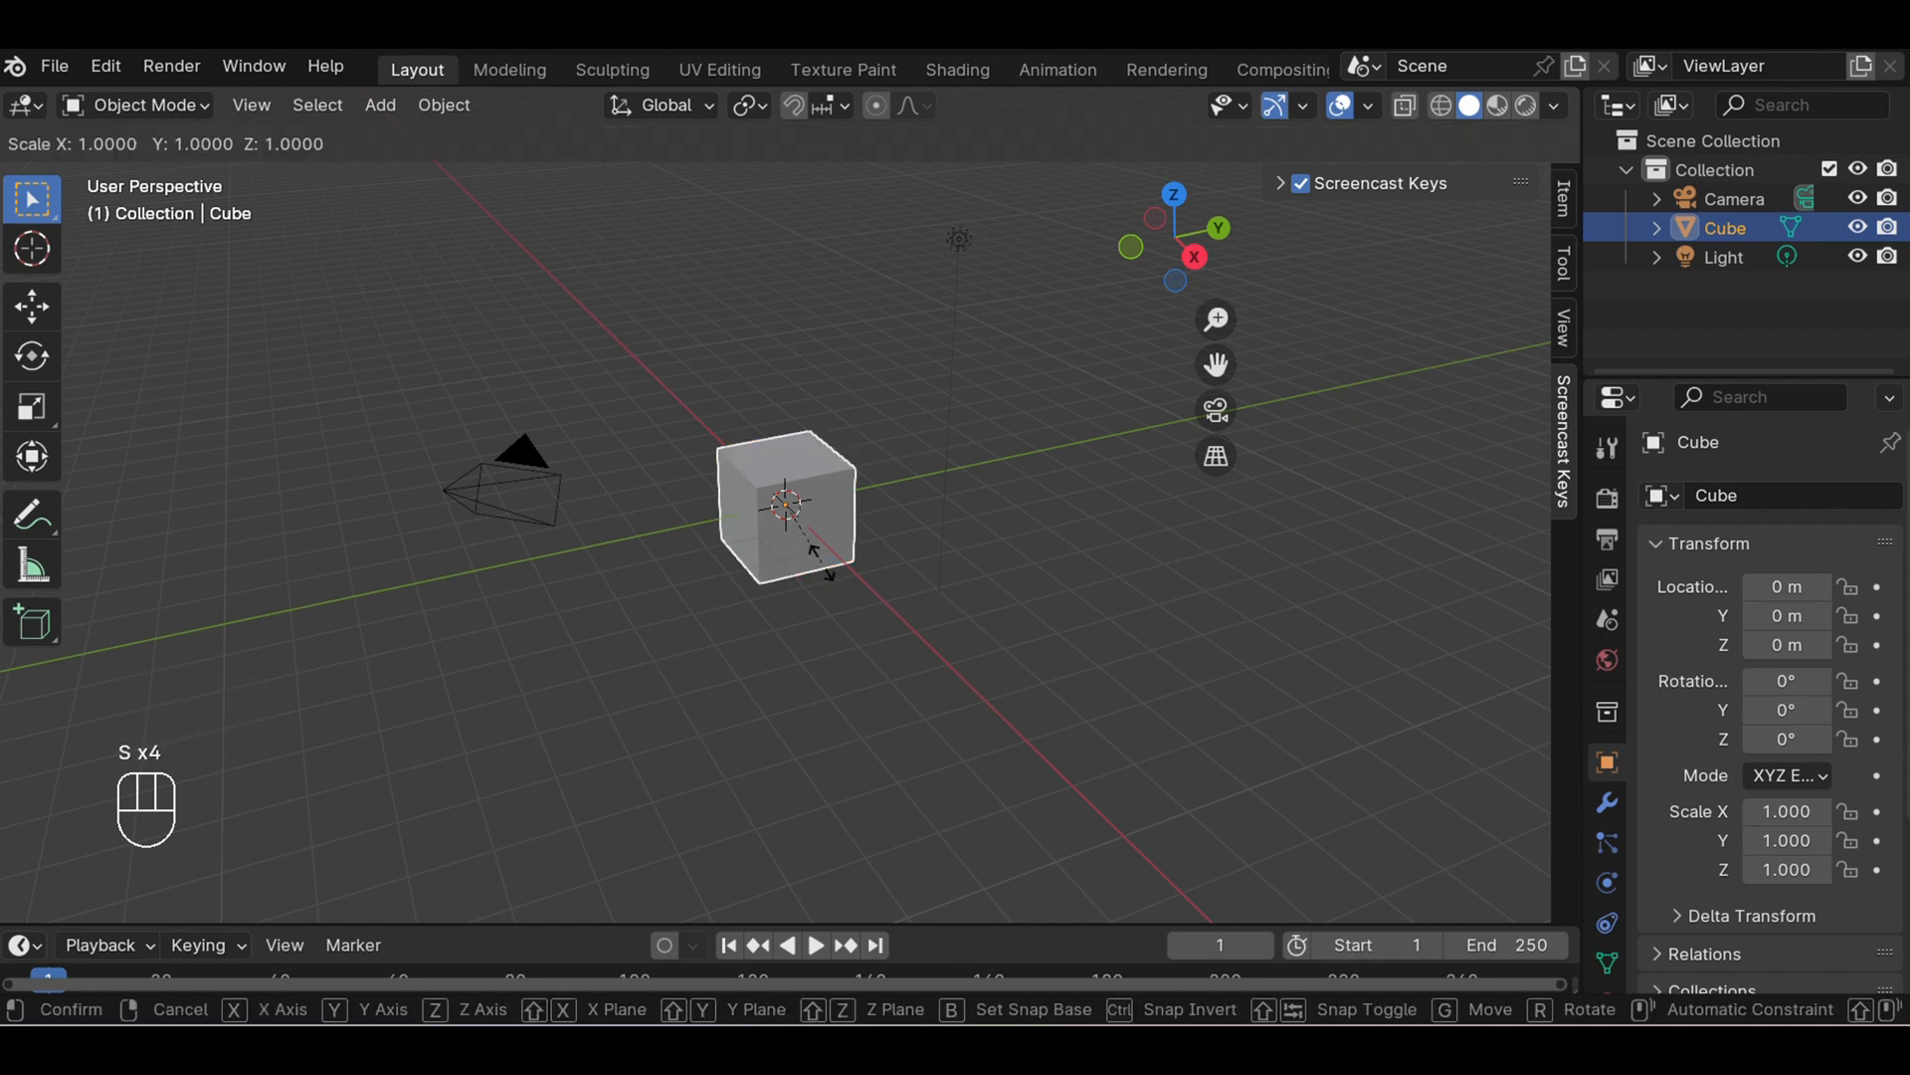
key("s")
key("s")
key("s")
key("s")
key("s")
key("s")
key("s")
key("s")
key("s")
key("s")
key("s")
key("s")
key("s")
key("s")
key("s")
key("s")
key("s")
key("s")
key("s")
key("s")
key("s")
key("s")
key("s")
key("x")
key("x")
key("x")
key("x")
key("x")
key("x")
key("x")
key("x")
key("x")
key("x")
key("x")
key("x")
key("x")
key("x")
key("x")
key("x")
key("x")
key("x")
key("x")
key("x")
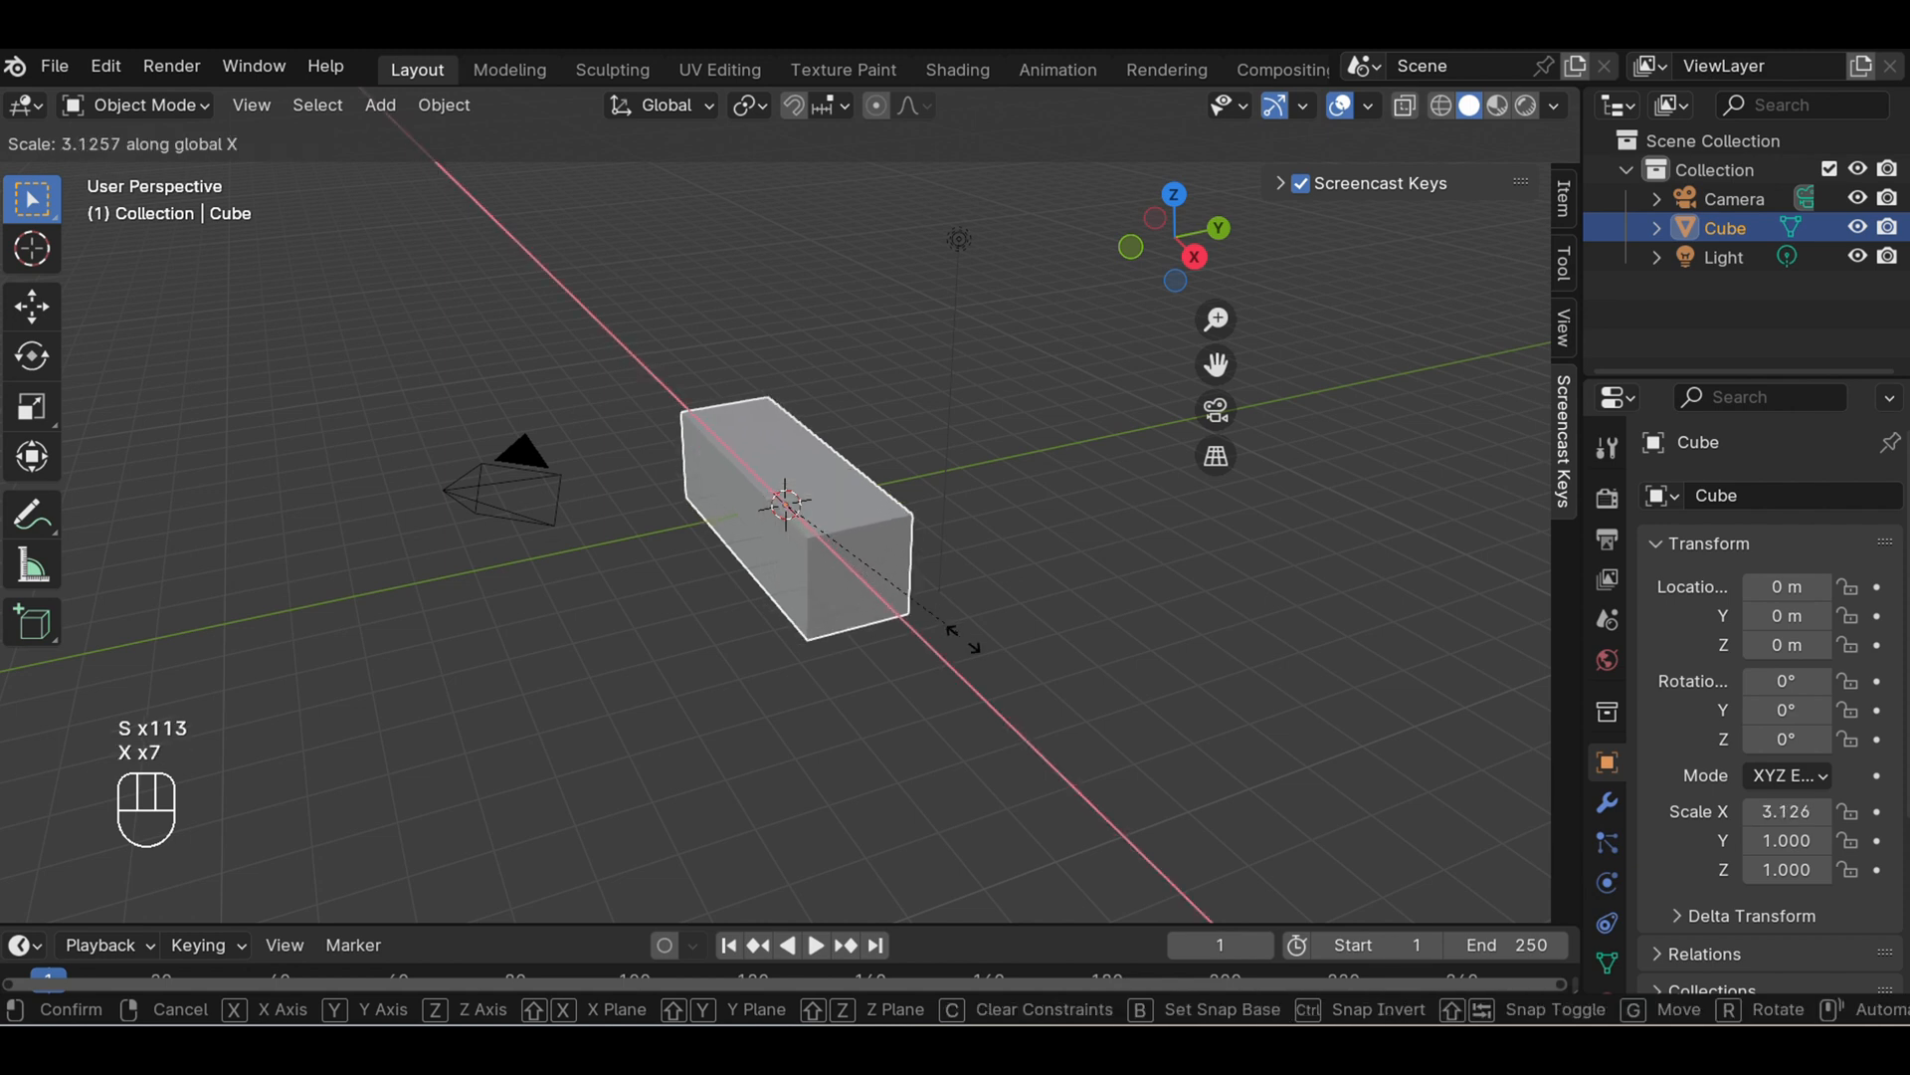
key("x")
key("x")
key("x")
key("x")
key("x")
key("x")
key("x")
key("x")
key("x")
key("x")
key("x")
key("x")
key("x")
key("x")
key("x")
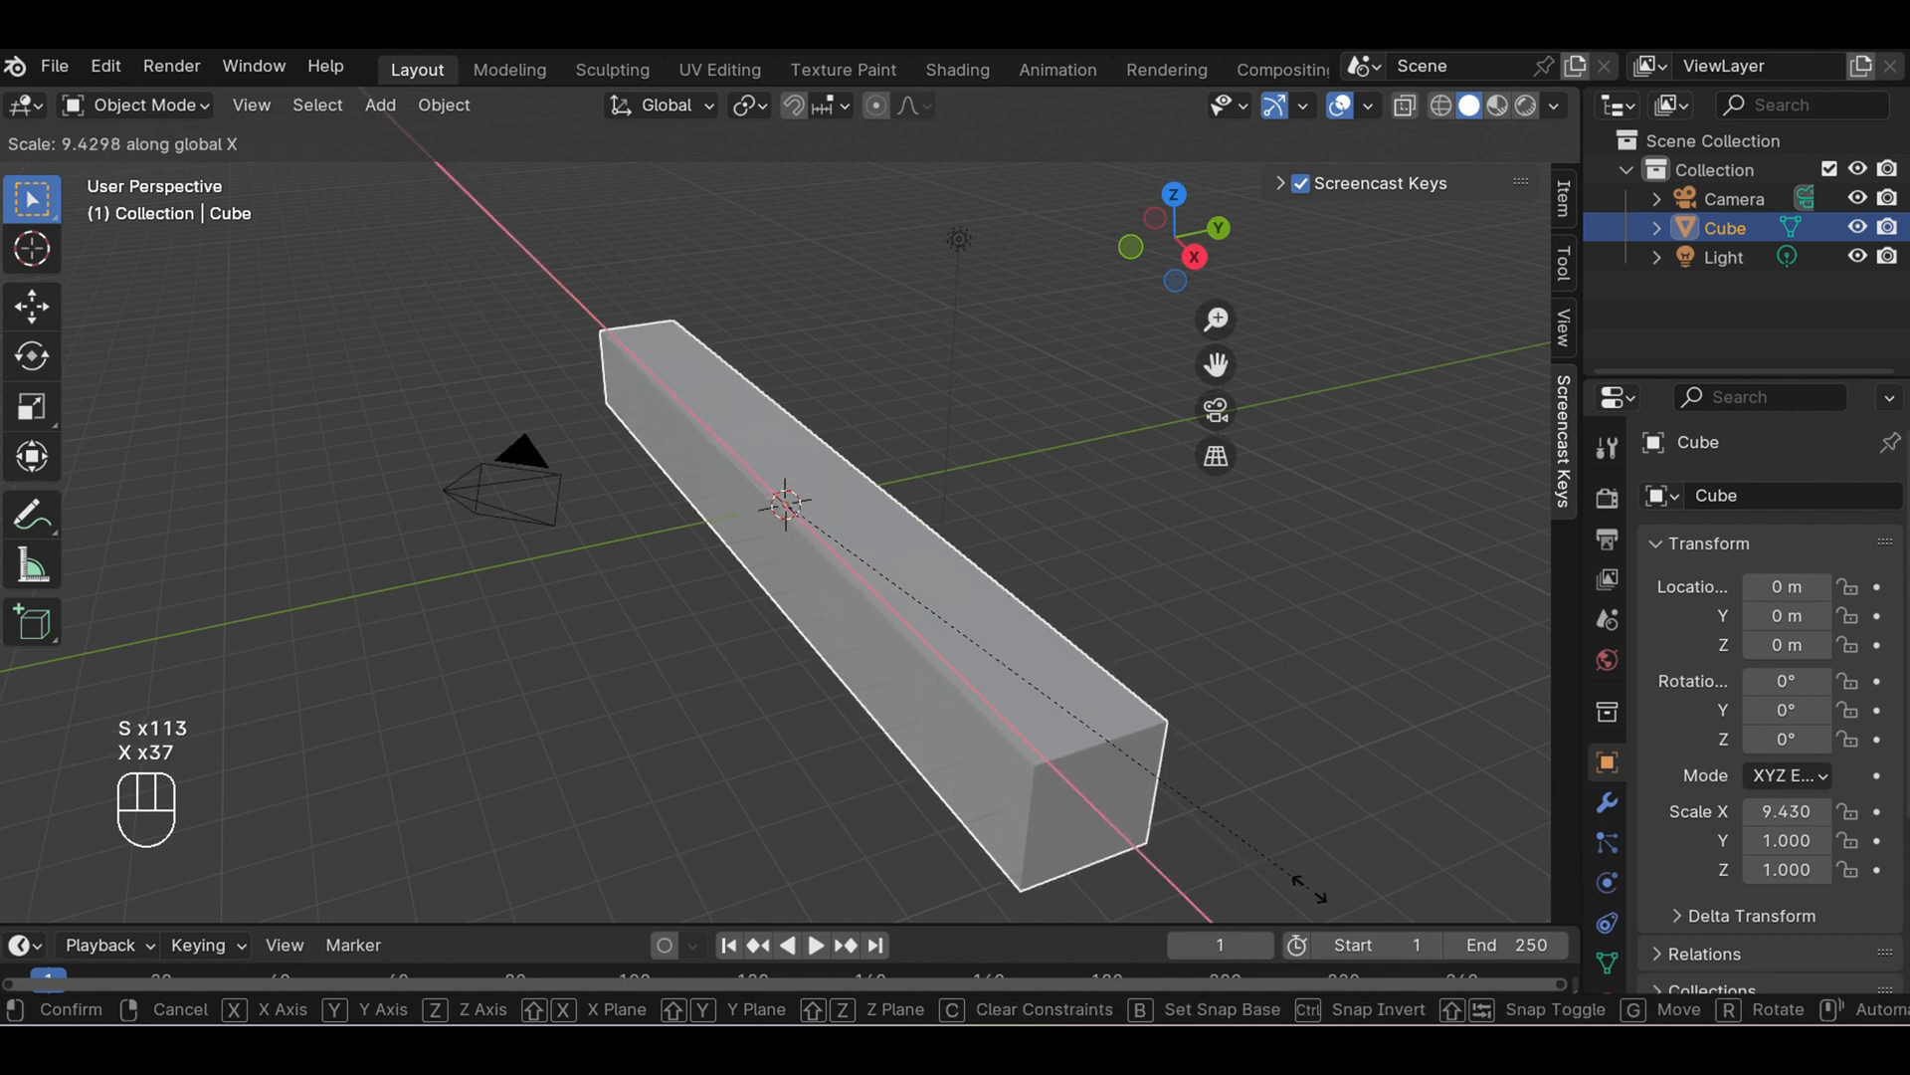
left_click(1300, 873)
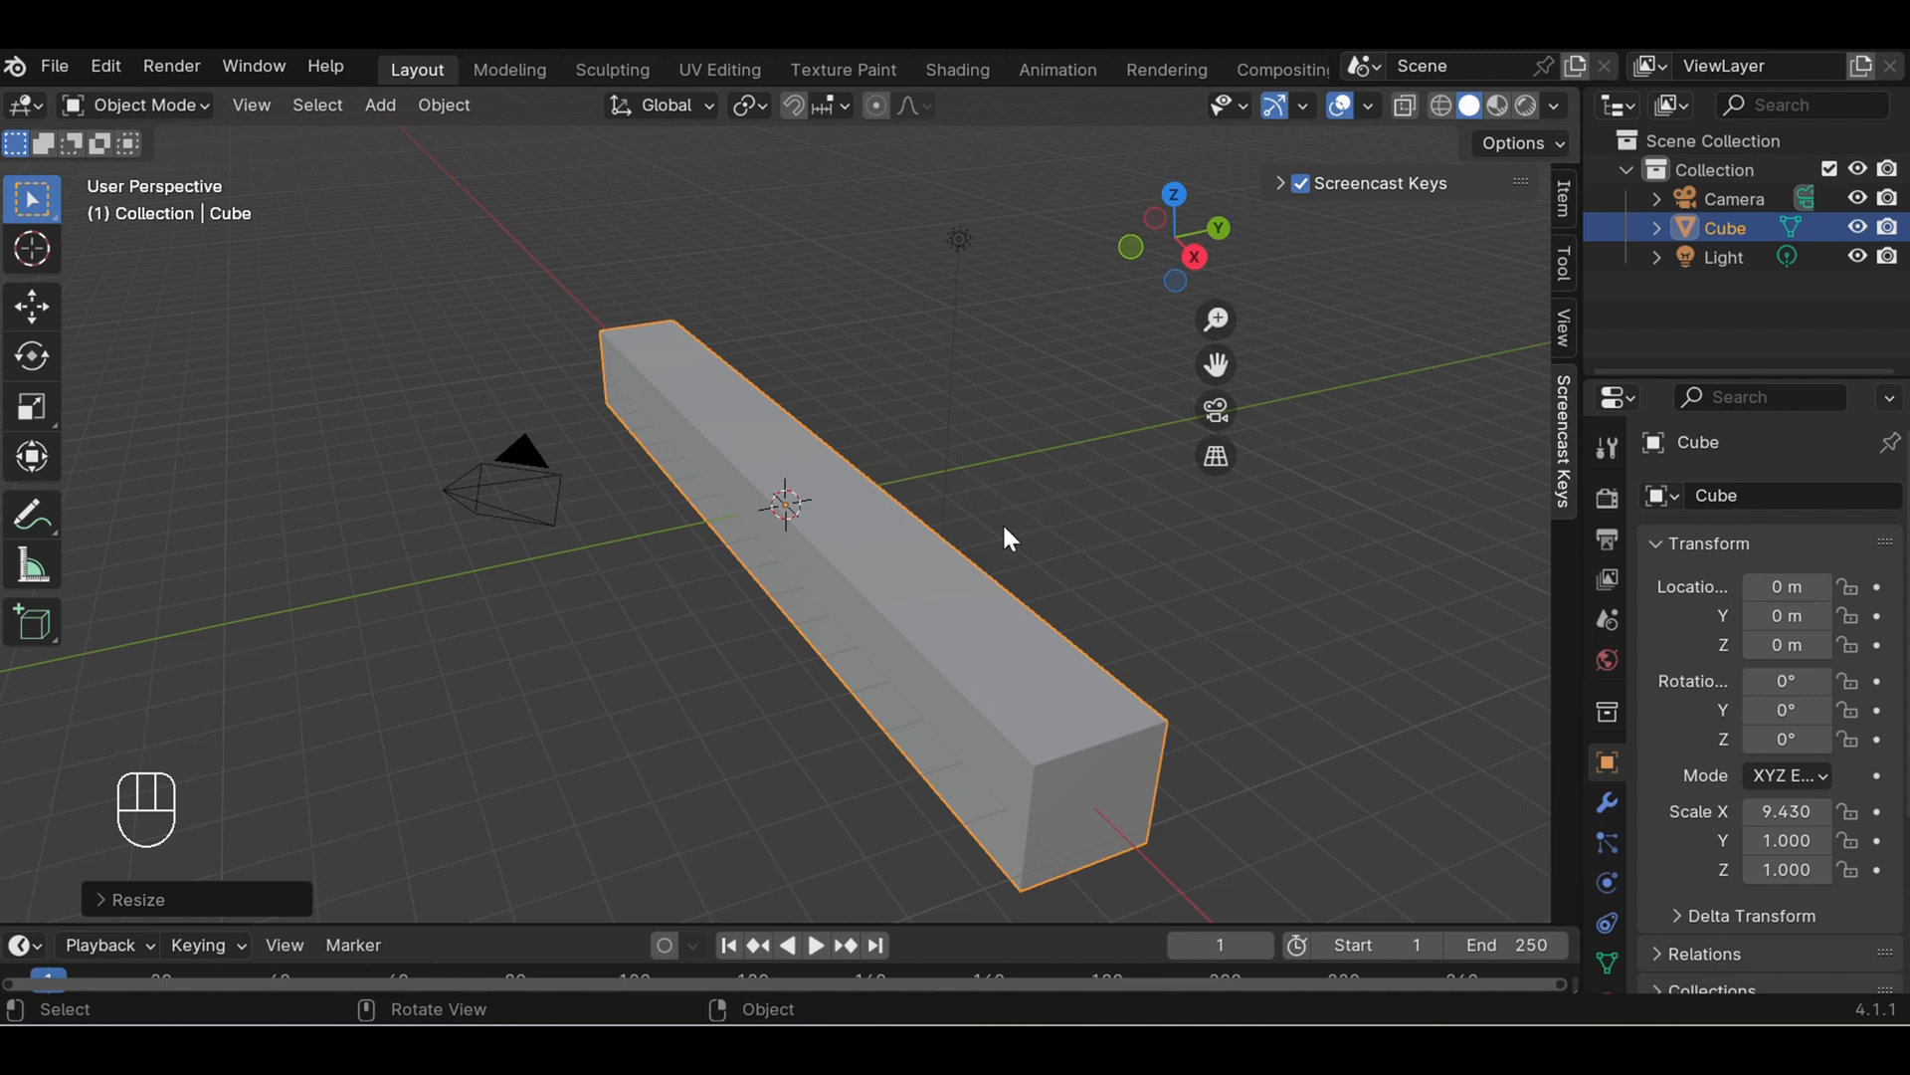
- Scale the bar along the Y axis to about 5.66 to form a wide slab, then deselect it
key("s")
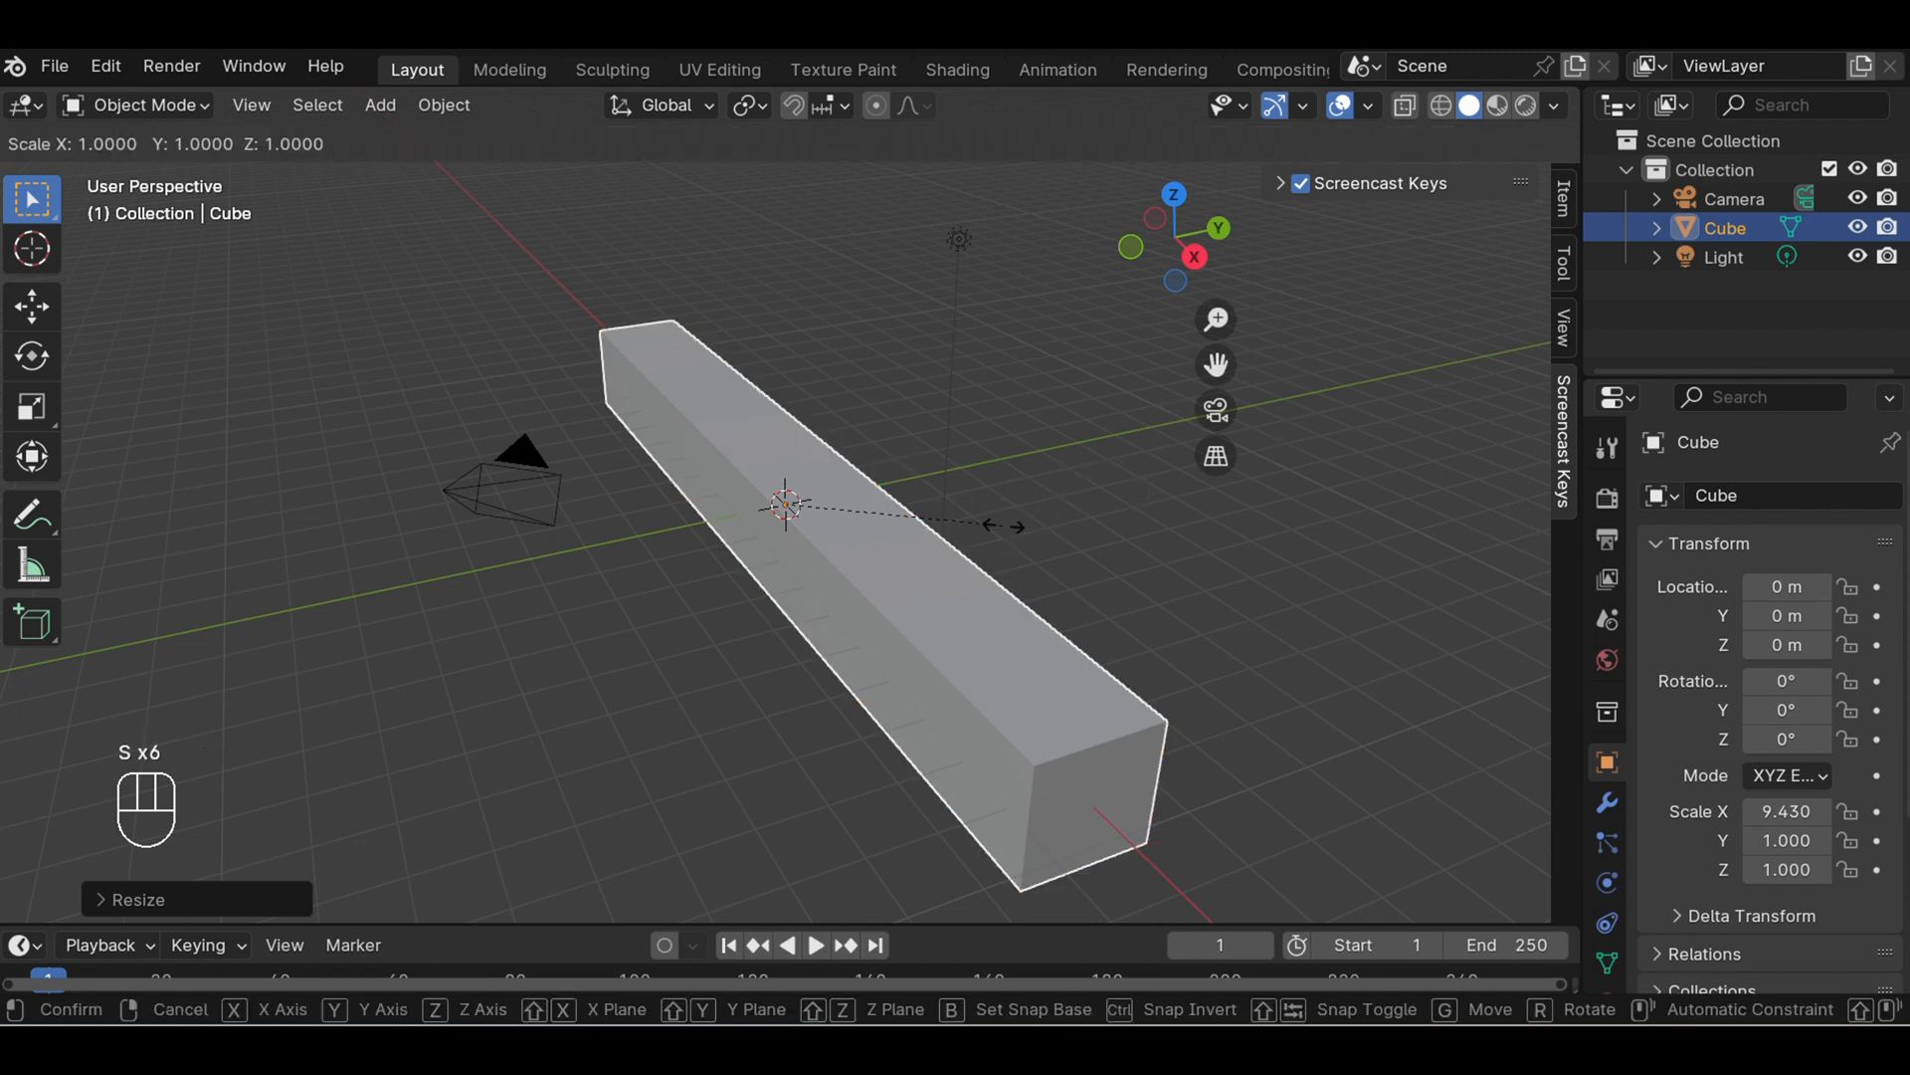
key("s")
key("s")
key("s")
key("s")
key("s")
key("y")
key("y")
key("y")
key("y")
key("y")
key("y")
key("y")
key("y")
key("y")
key("y")
key("y")
key("y")
key("y")
key("y")
key("y")
key("y")
key("y")
key("y")
key("y")
key("y")
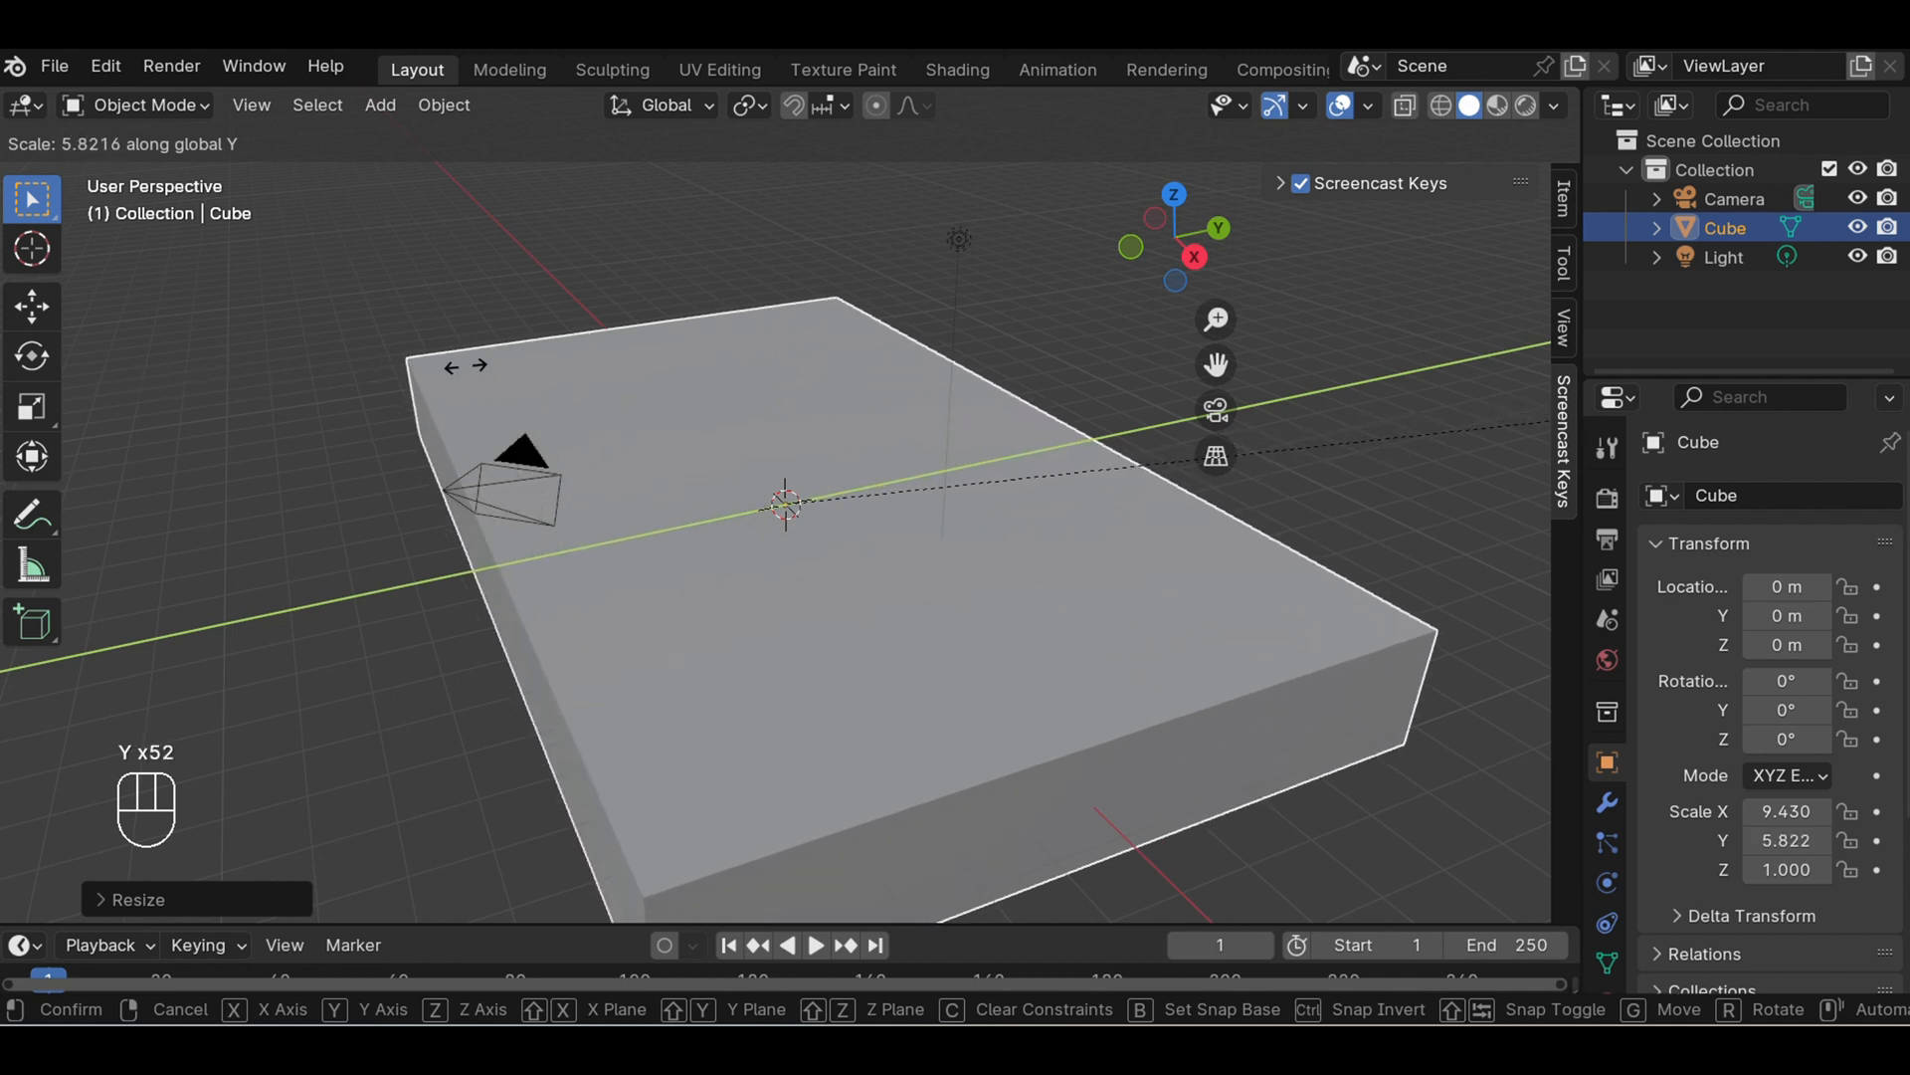
left_click(433, 390)
scroll(648, 343, "down", 4)
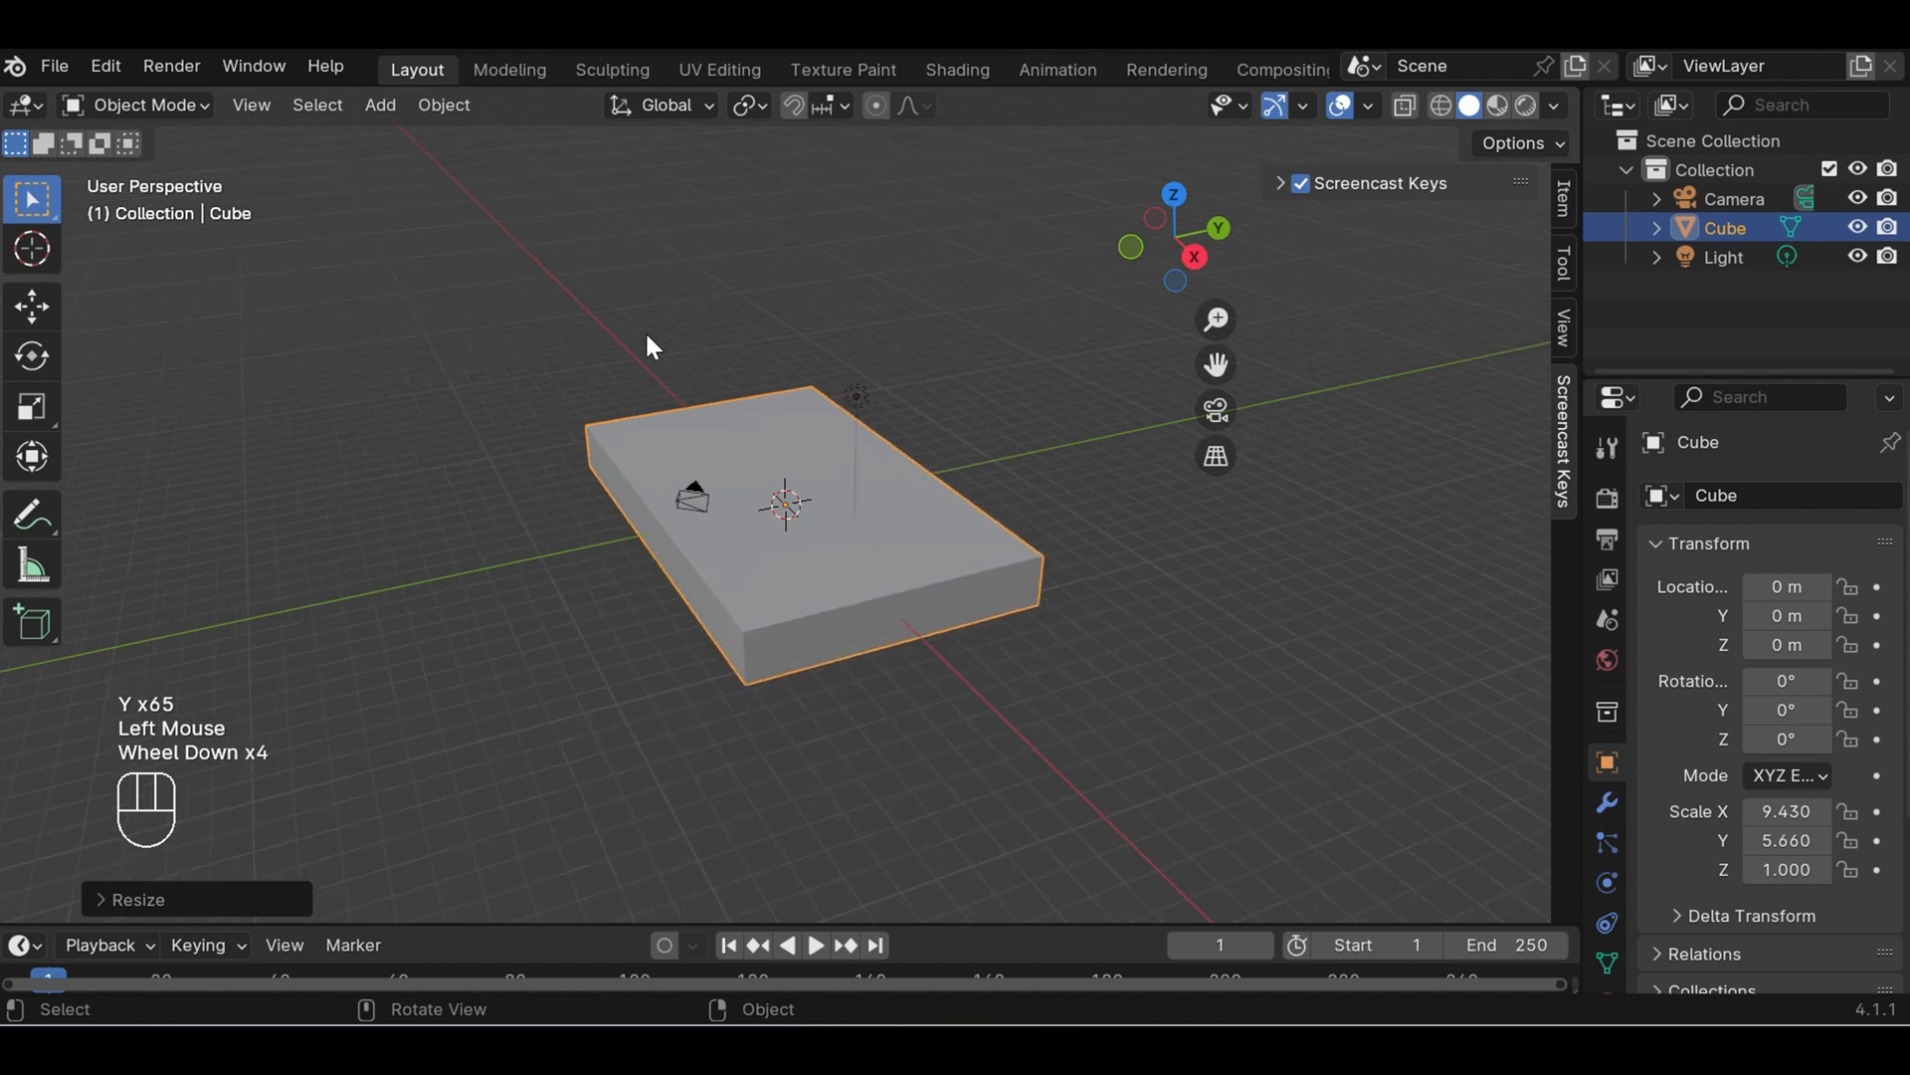
left_click(1121, 515)
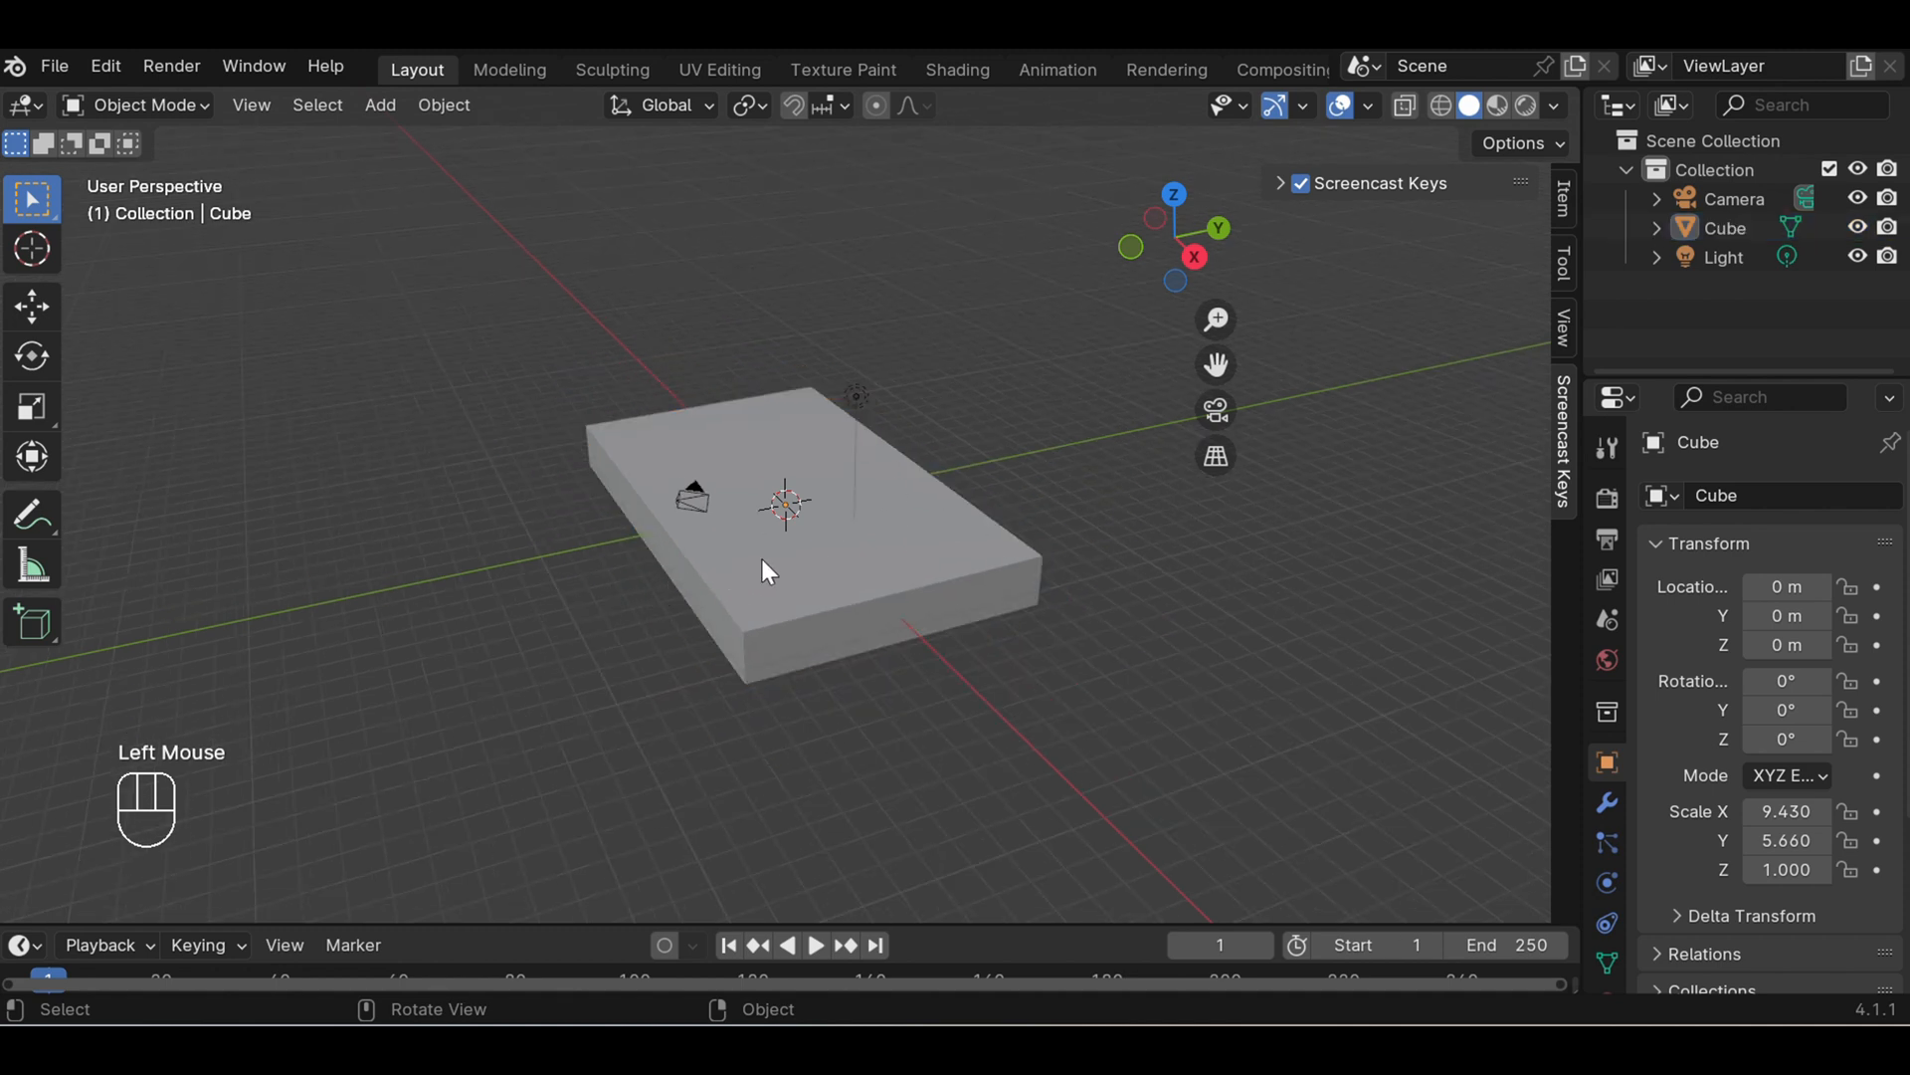
- Enter Edit Mode on the slab and select its top face using face selection
middle_click_drag(761, 558, 1005, 678)
left_click(705, 555)
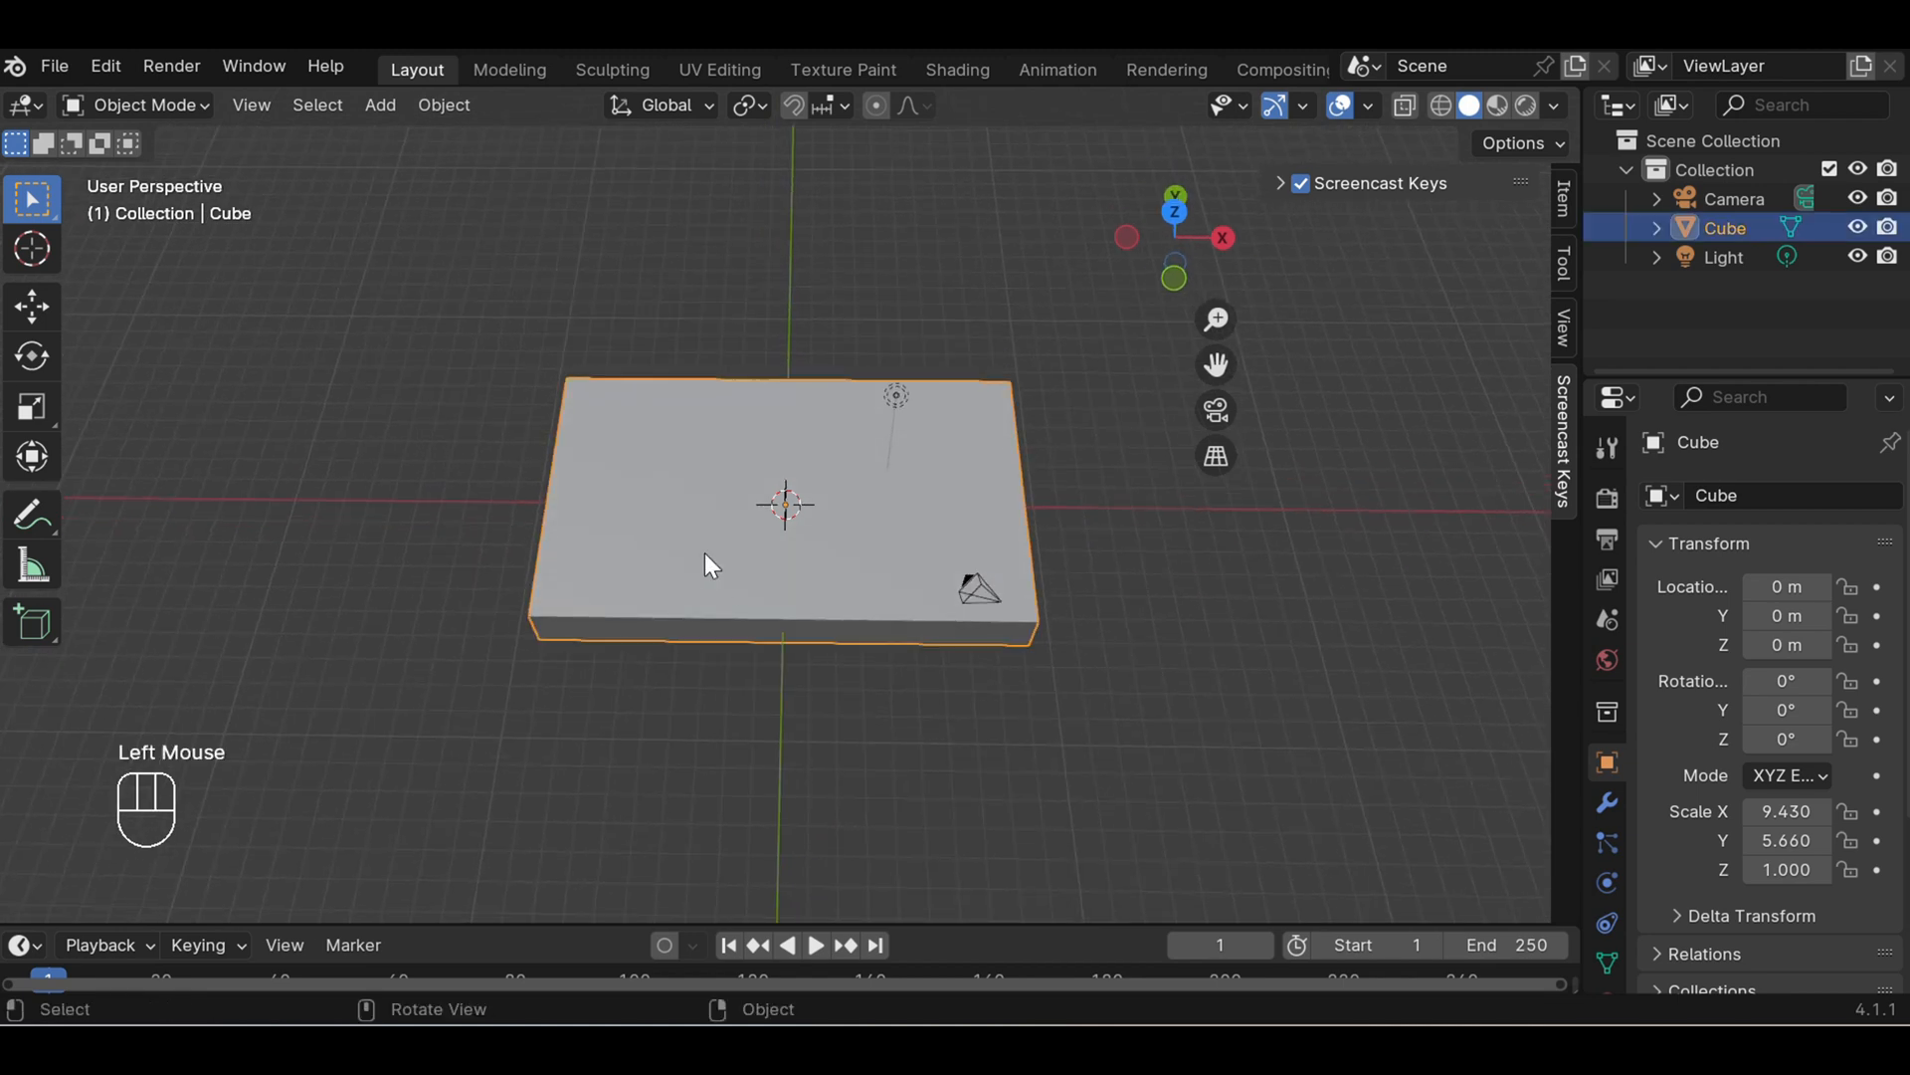
left_click(179, 106)
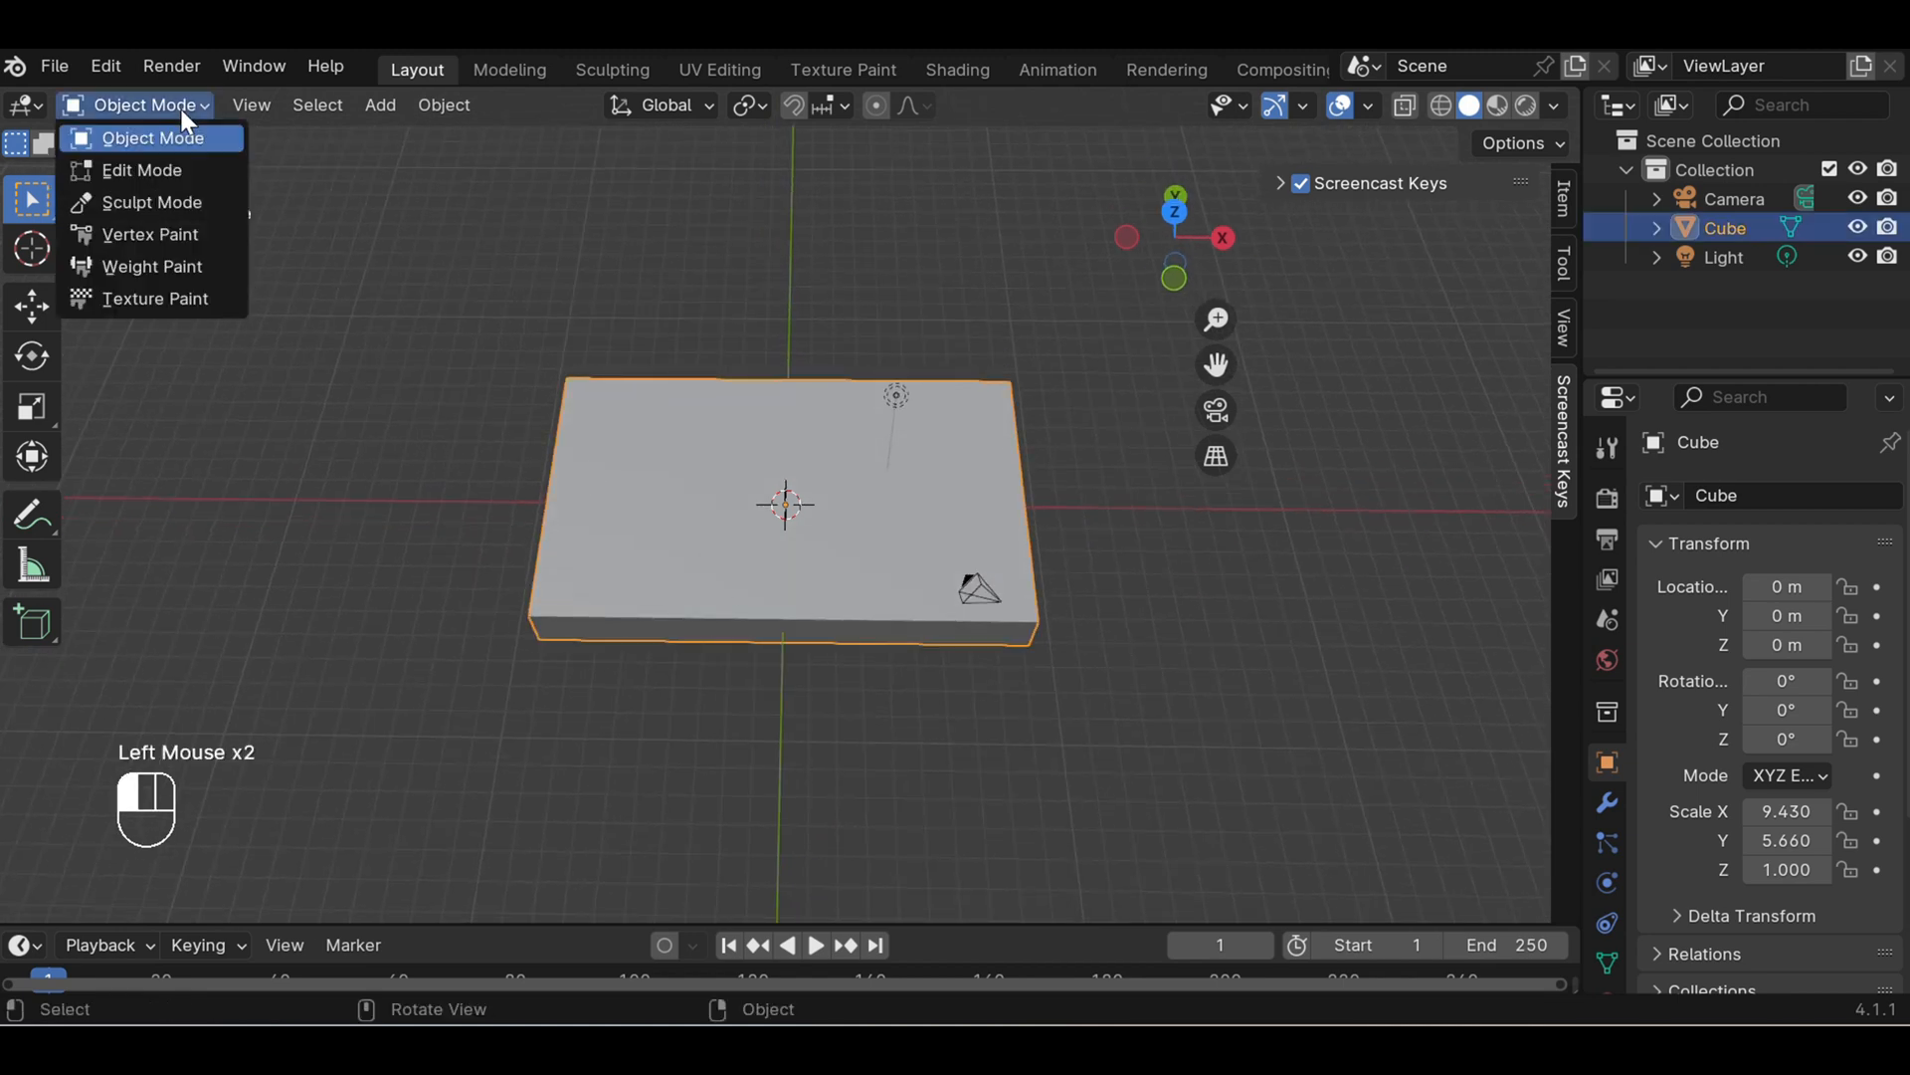
left_click(175, 169)
left_click(844, 274)
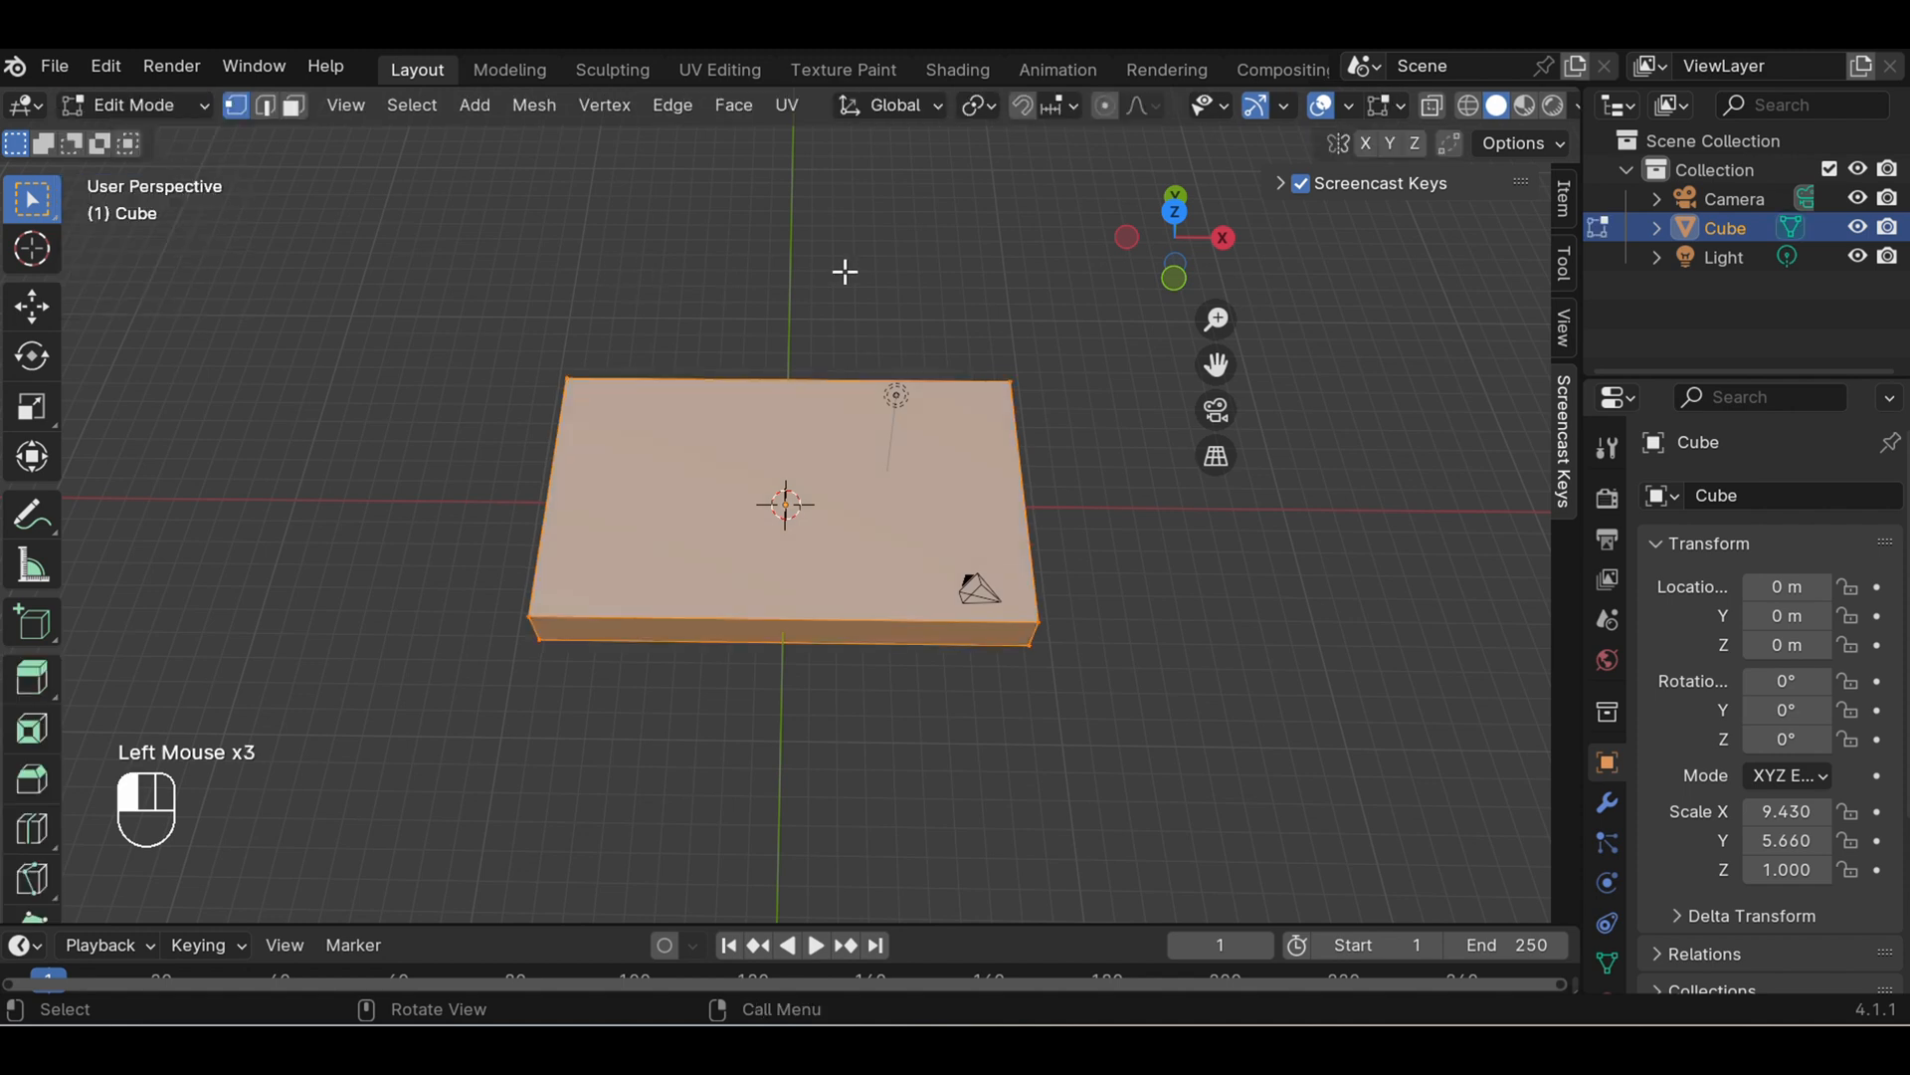
left_click(744, 458)
left_click(683, 429)
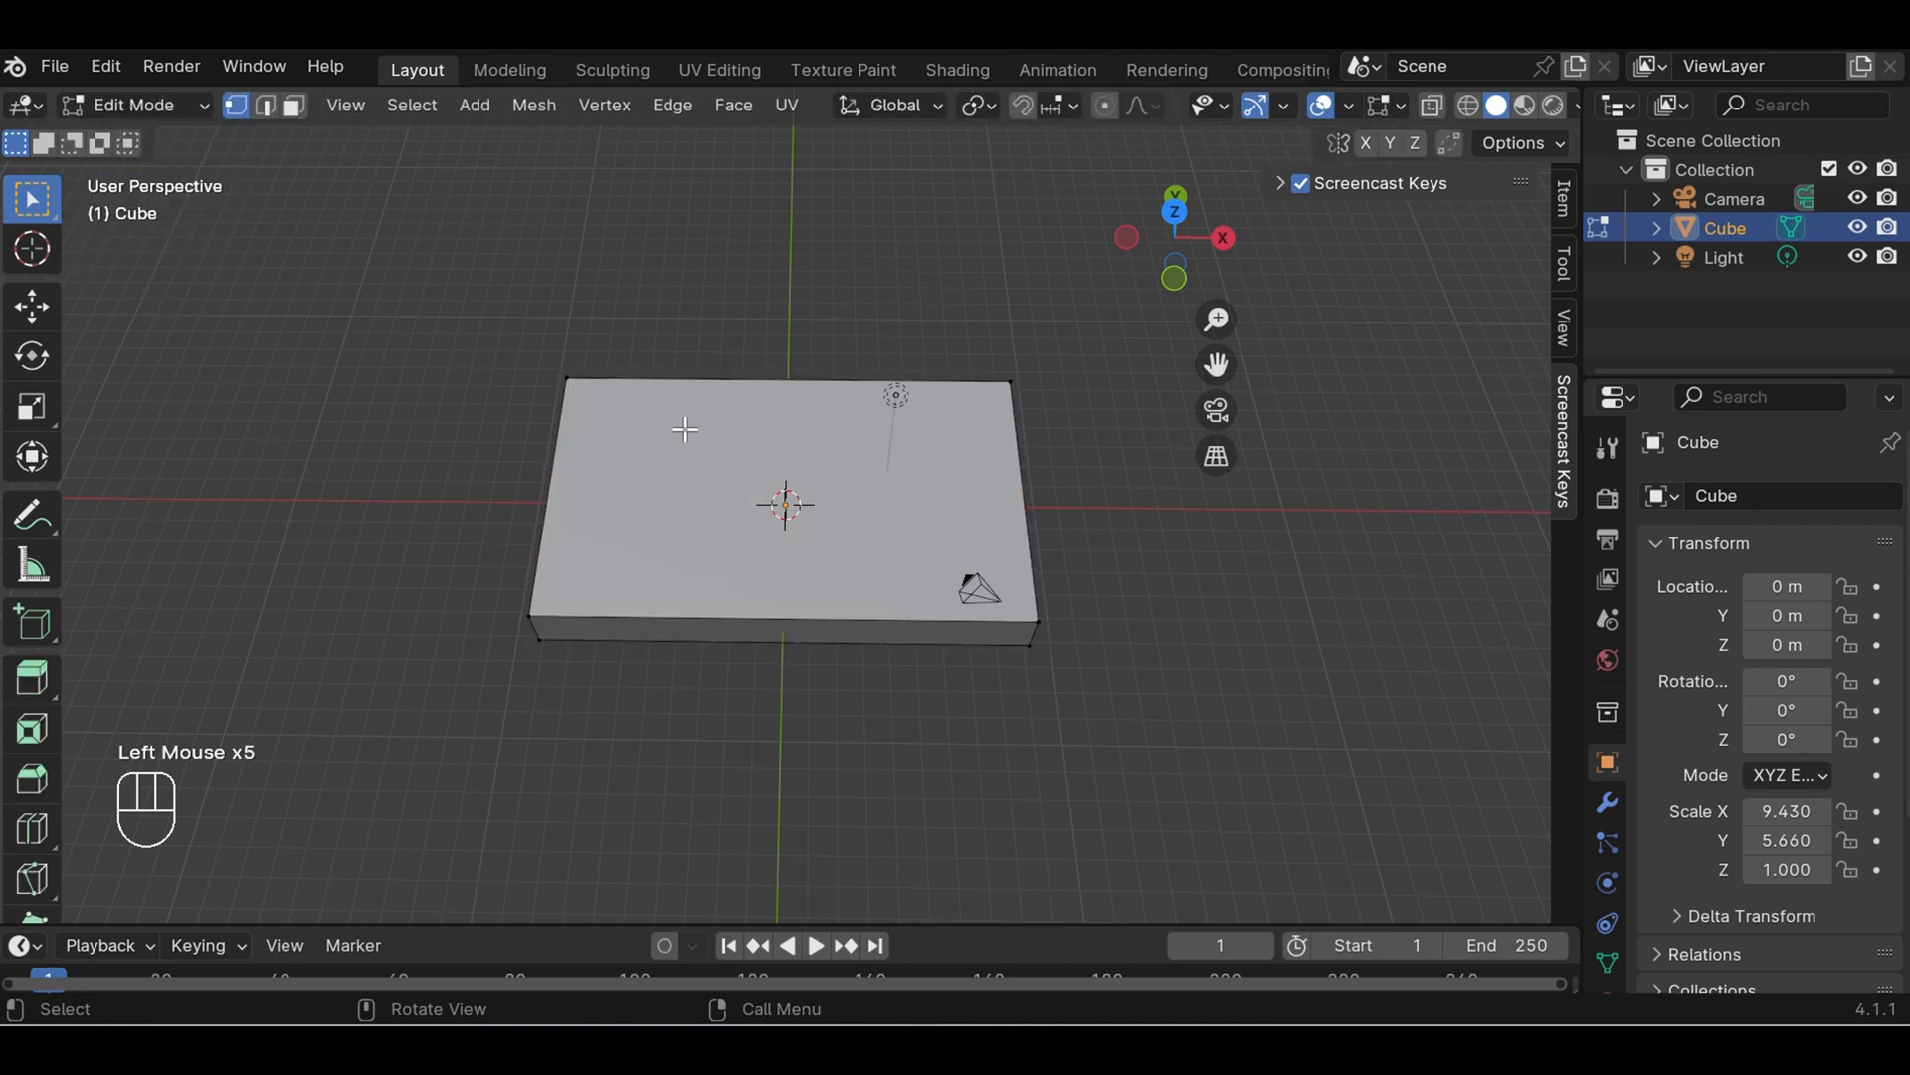
left_click(291, 104)
left_click(618, 429)
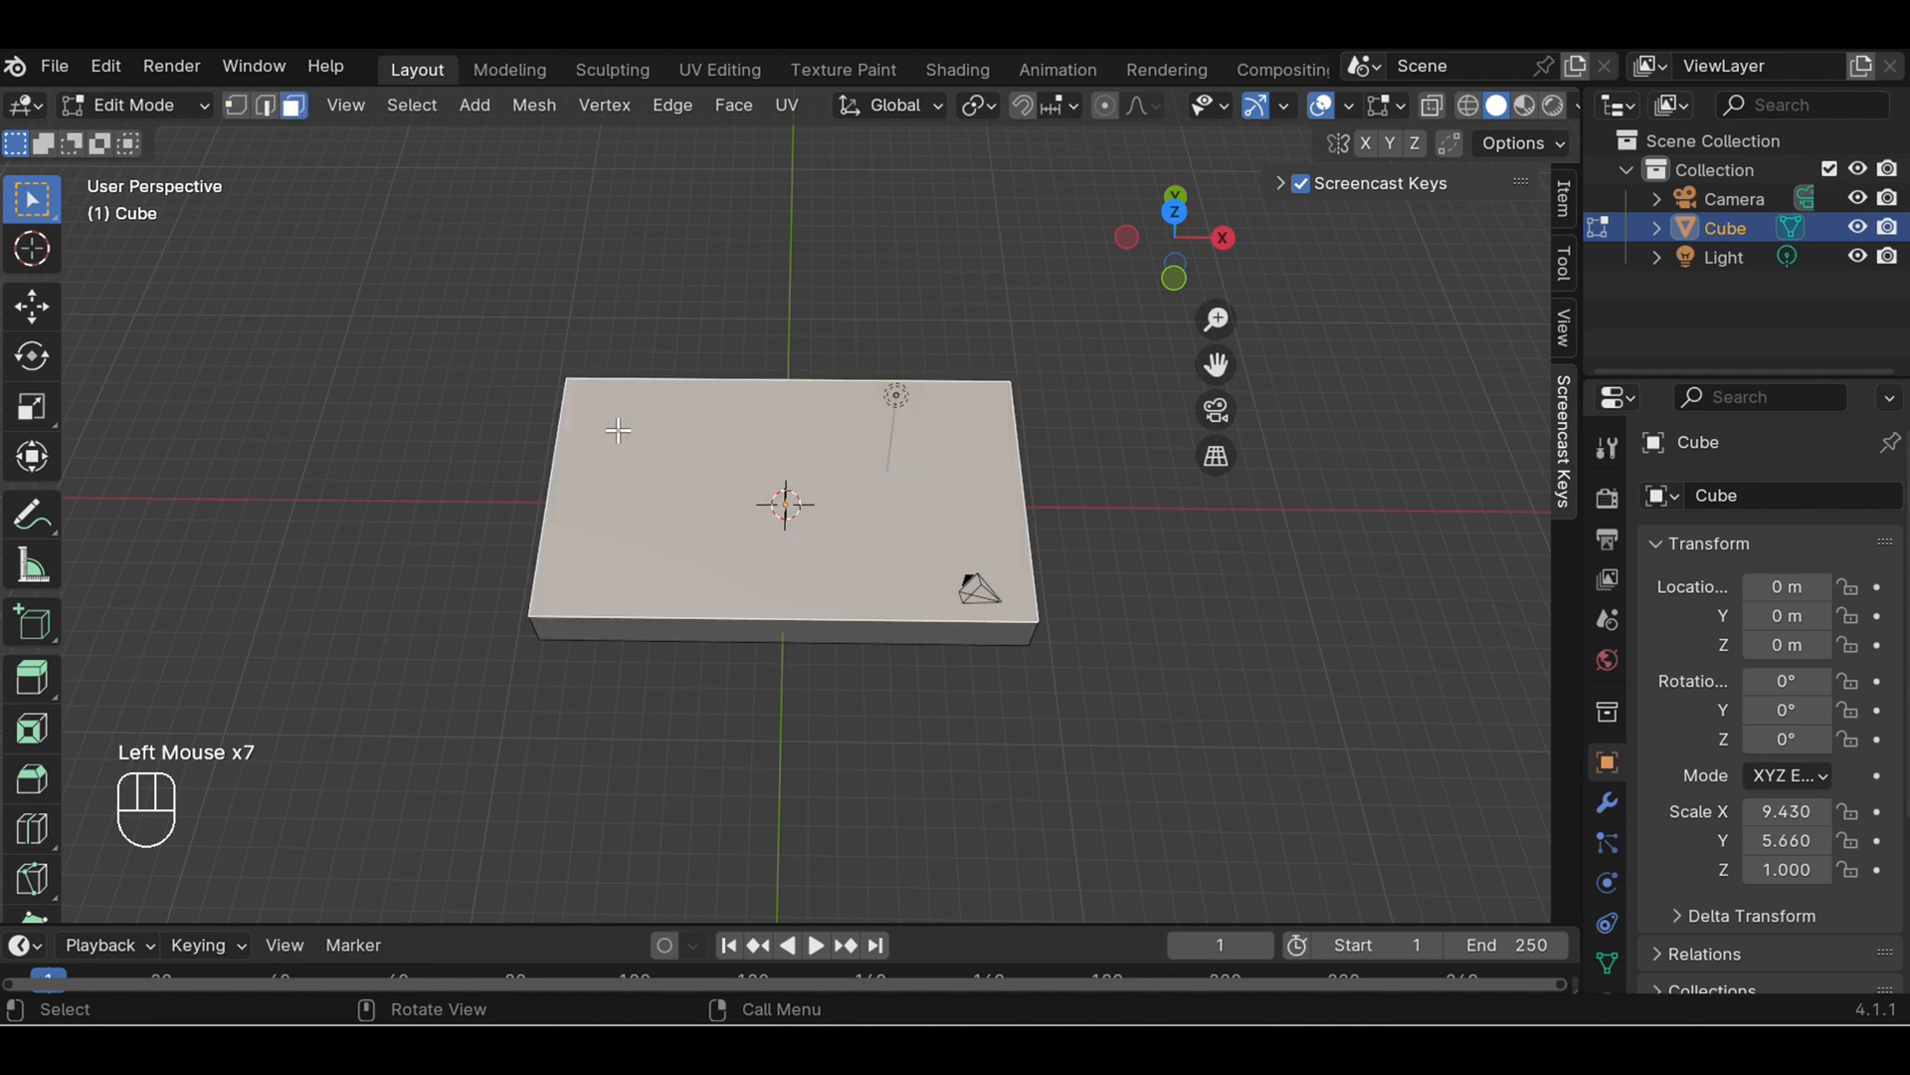
- Extrude the top face in place and scale it inward to about 0.94, leaving a narrow rim
key("e")
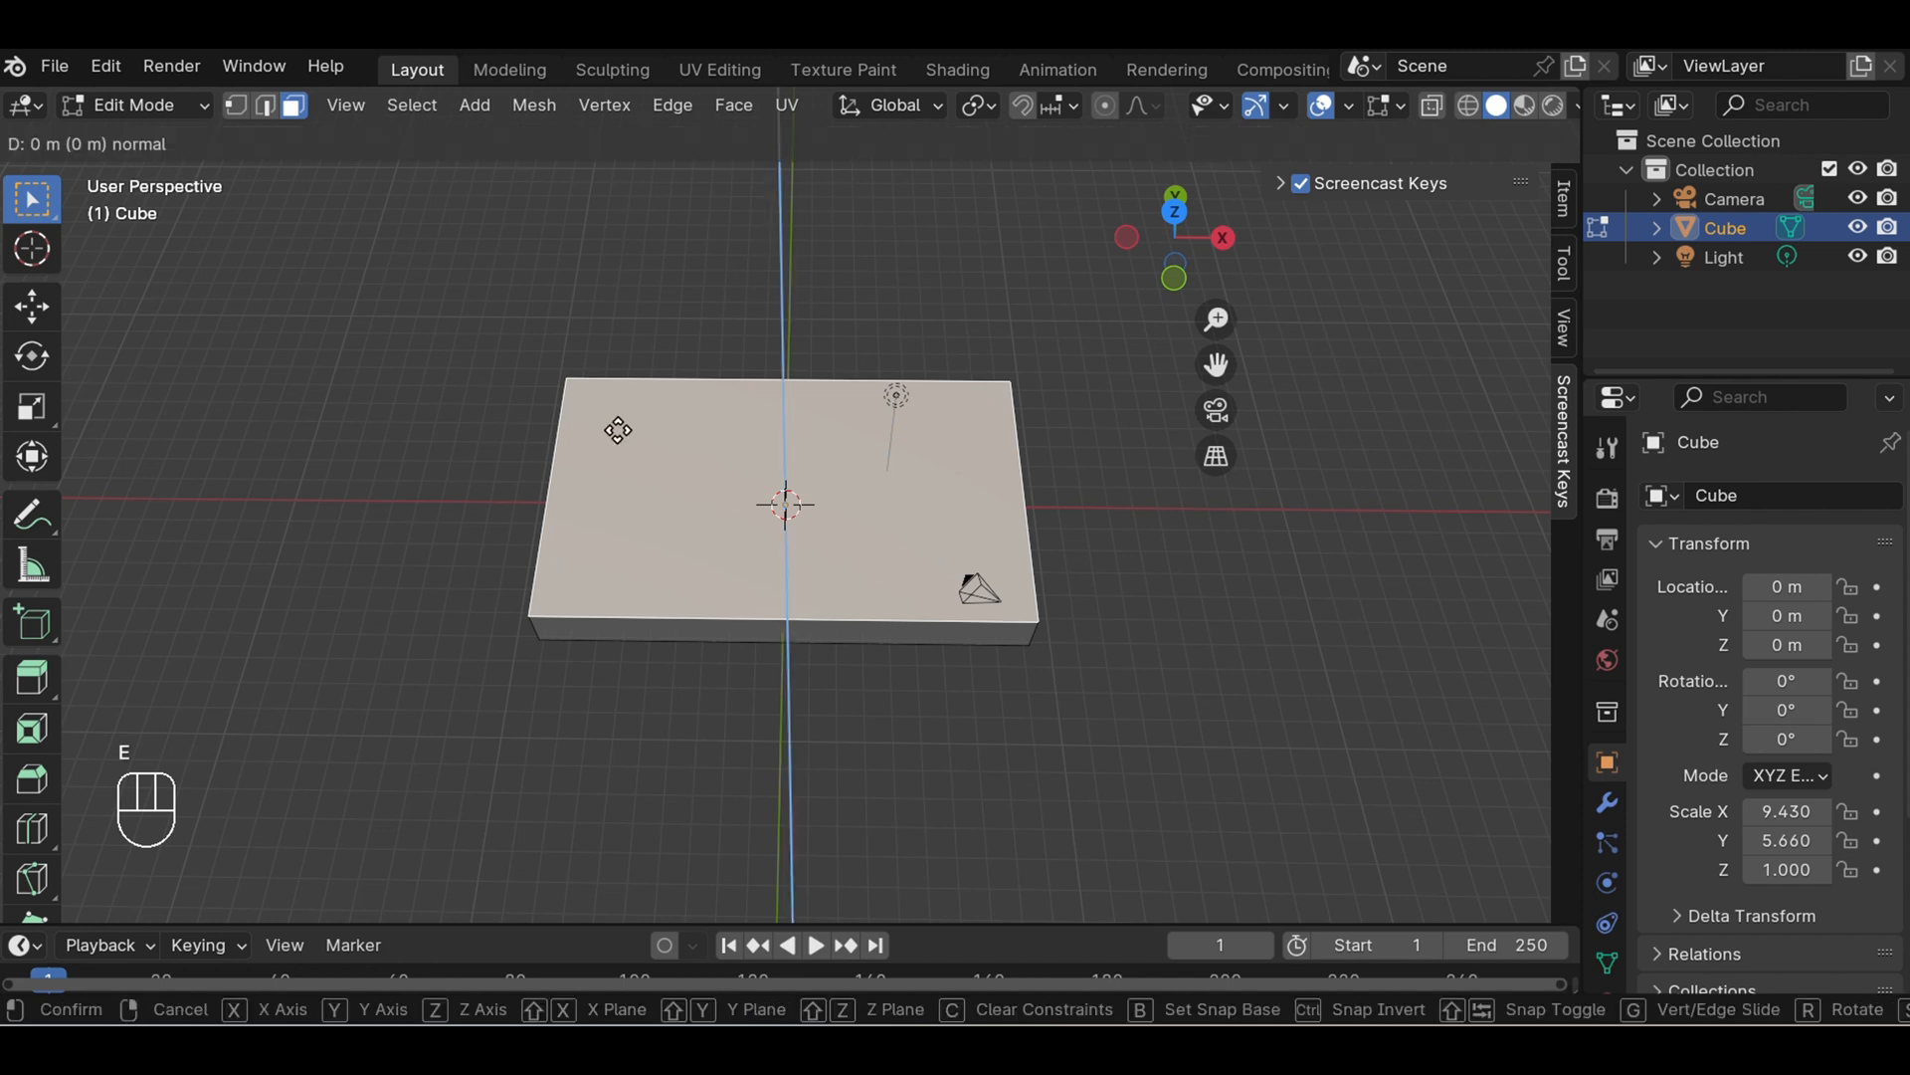
key("s")
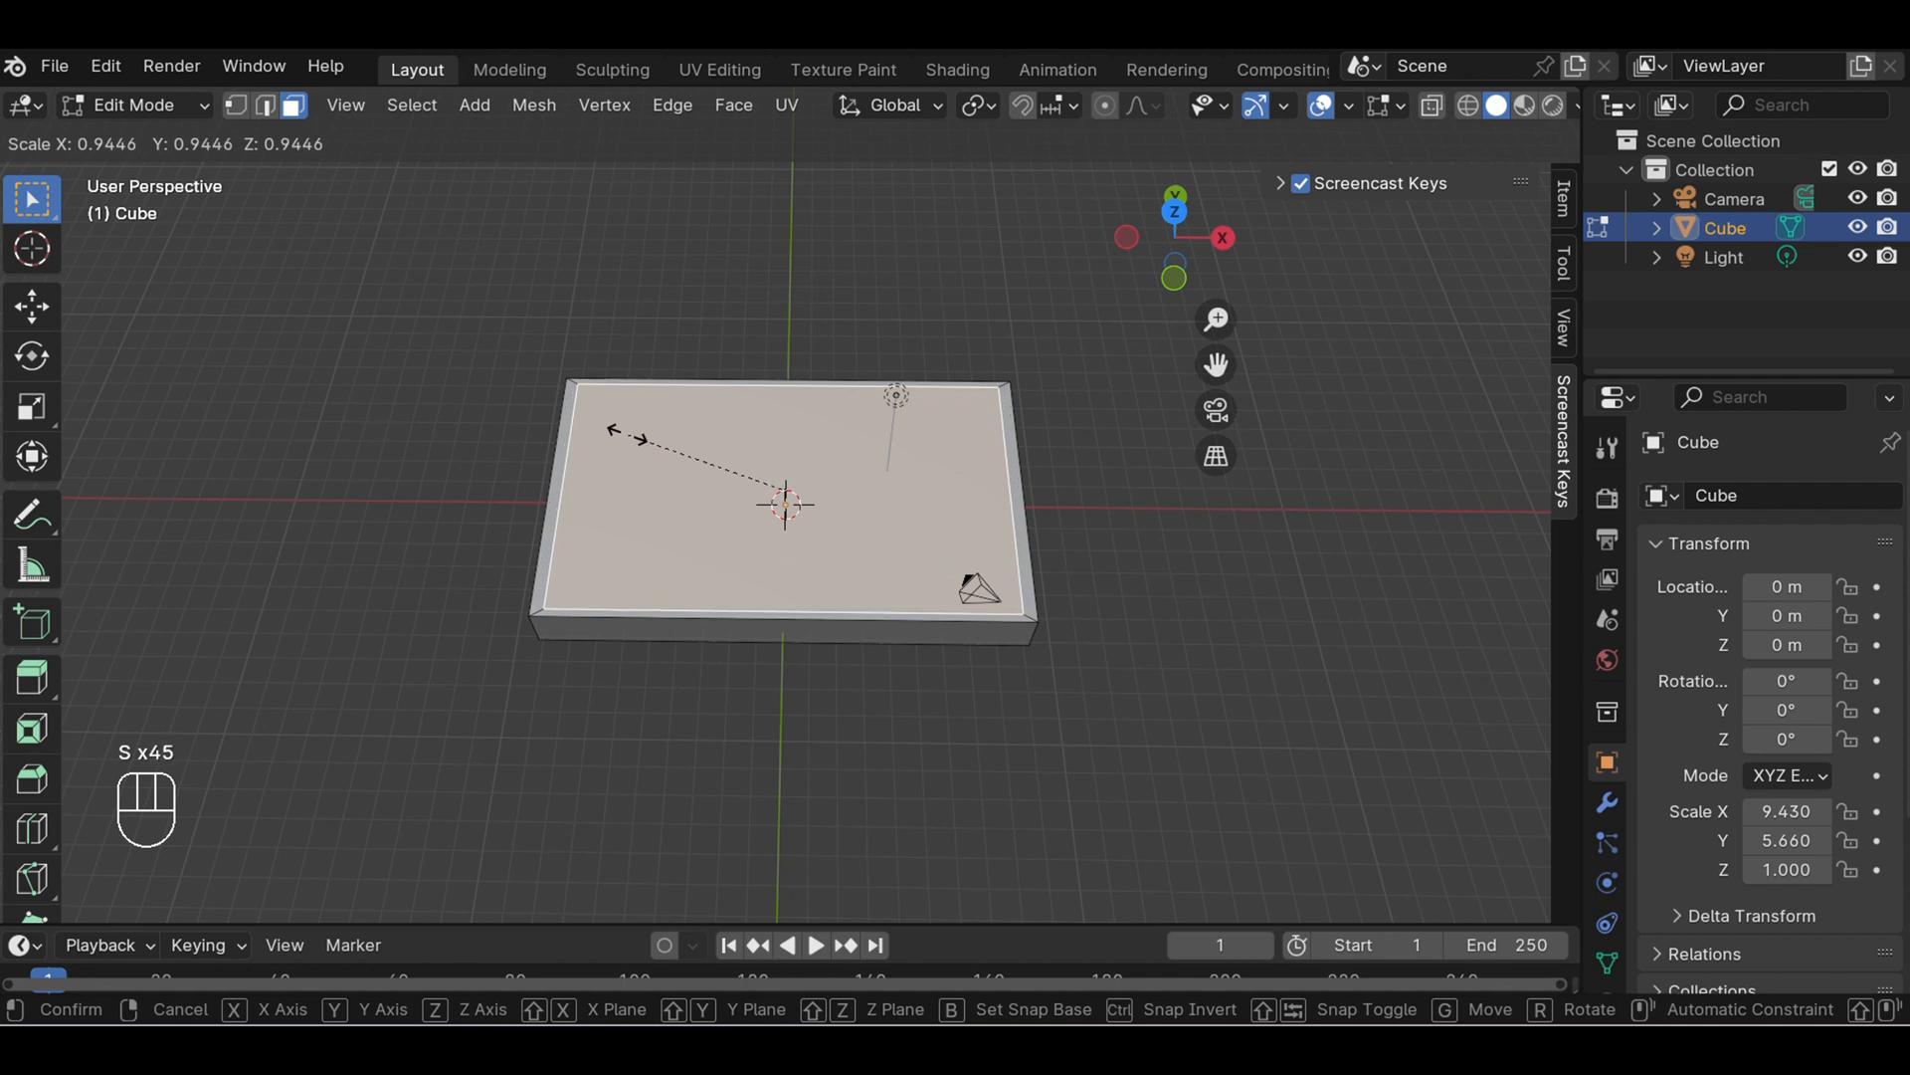
left_click(625, 436)
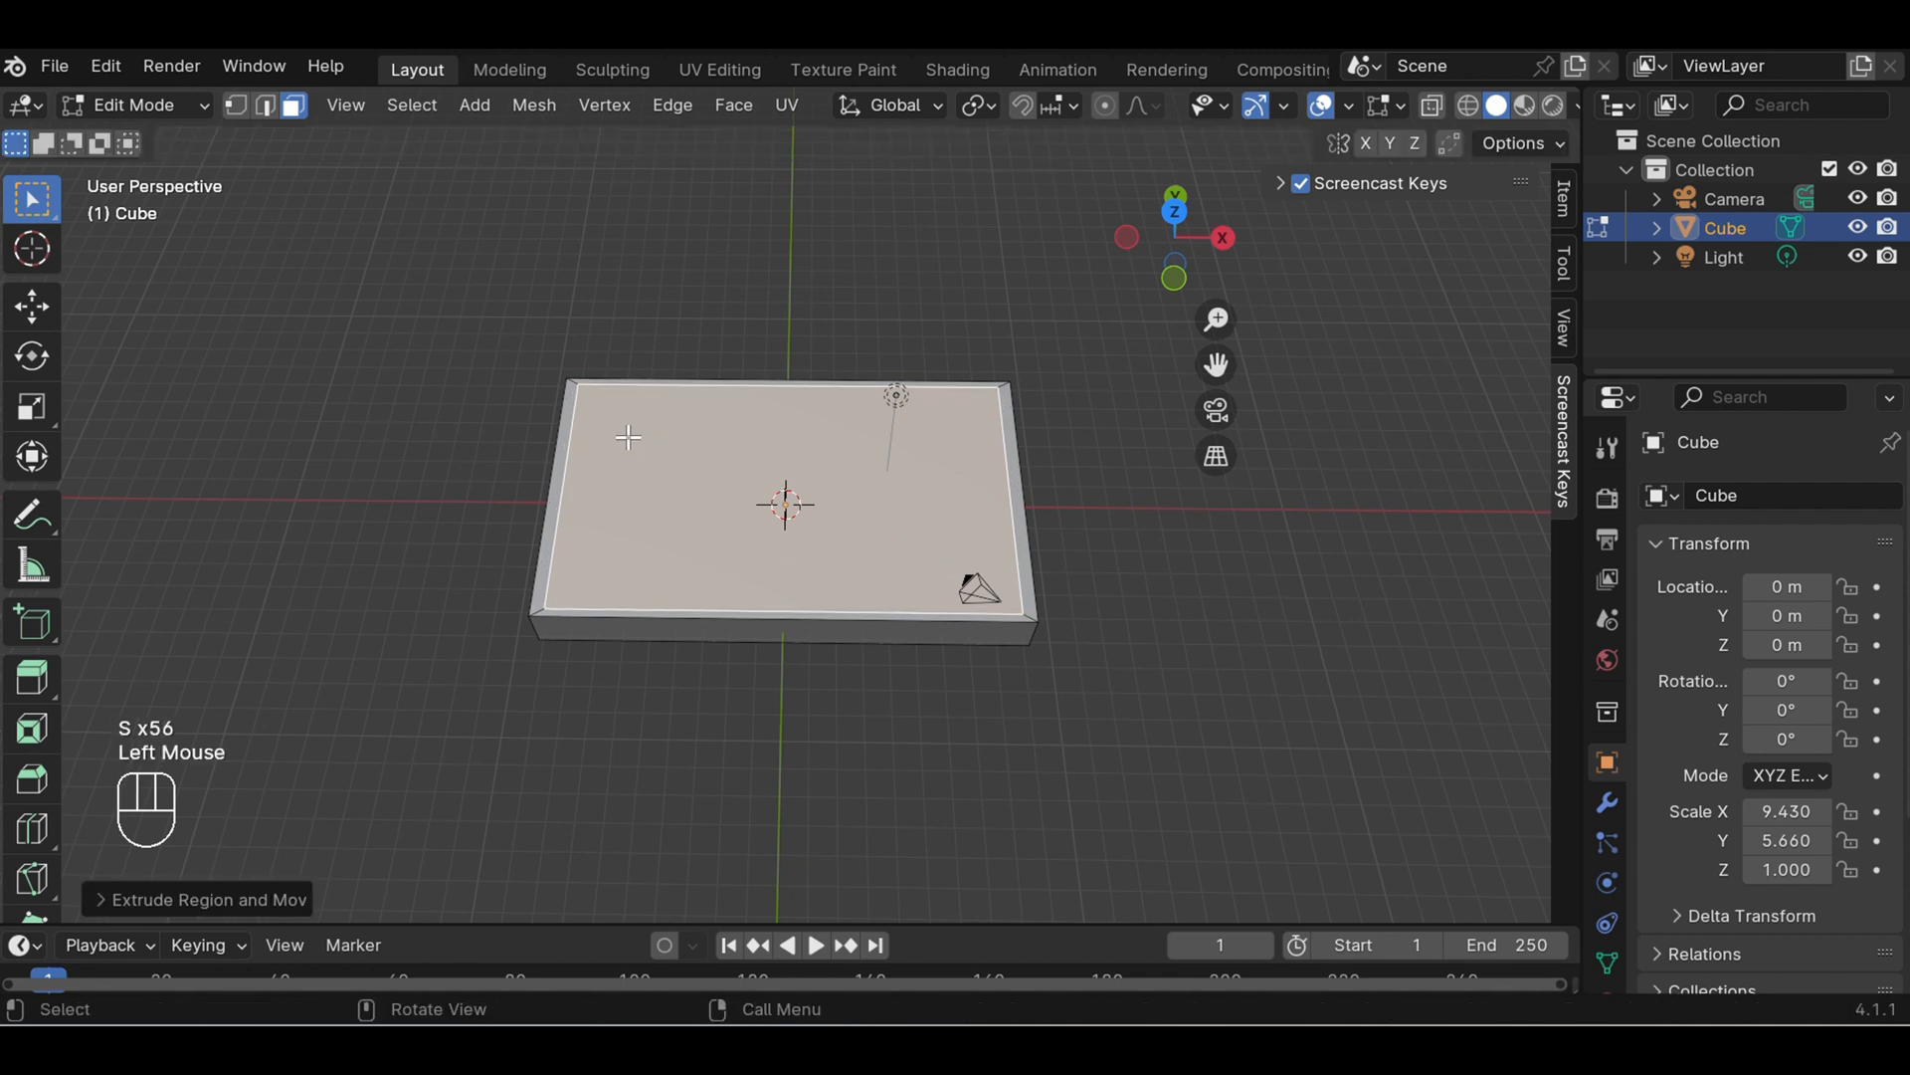
- Extrude the inner top face down about 0.15 m to recess it, and return to Object Mode
key("e")
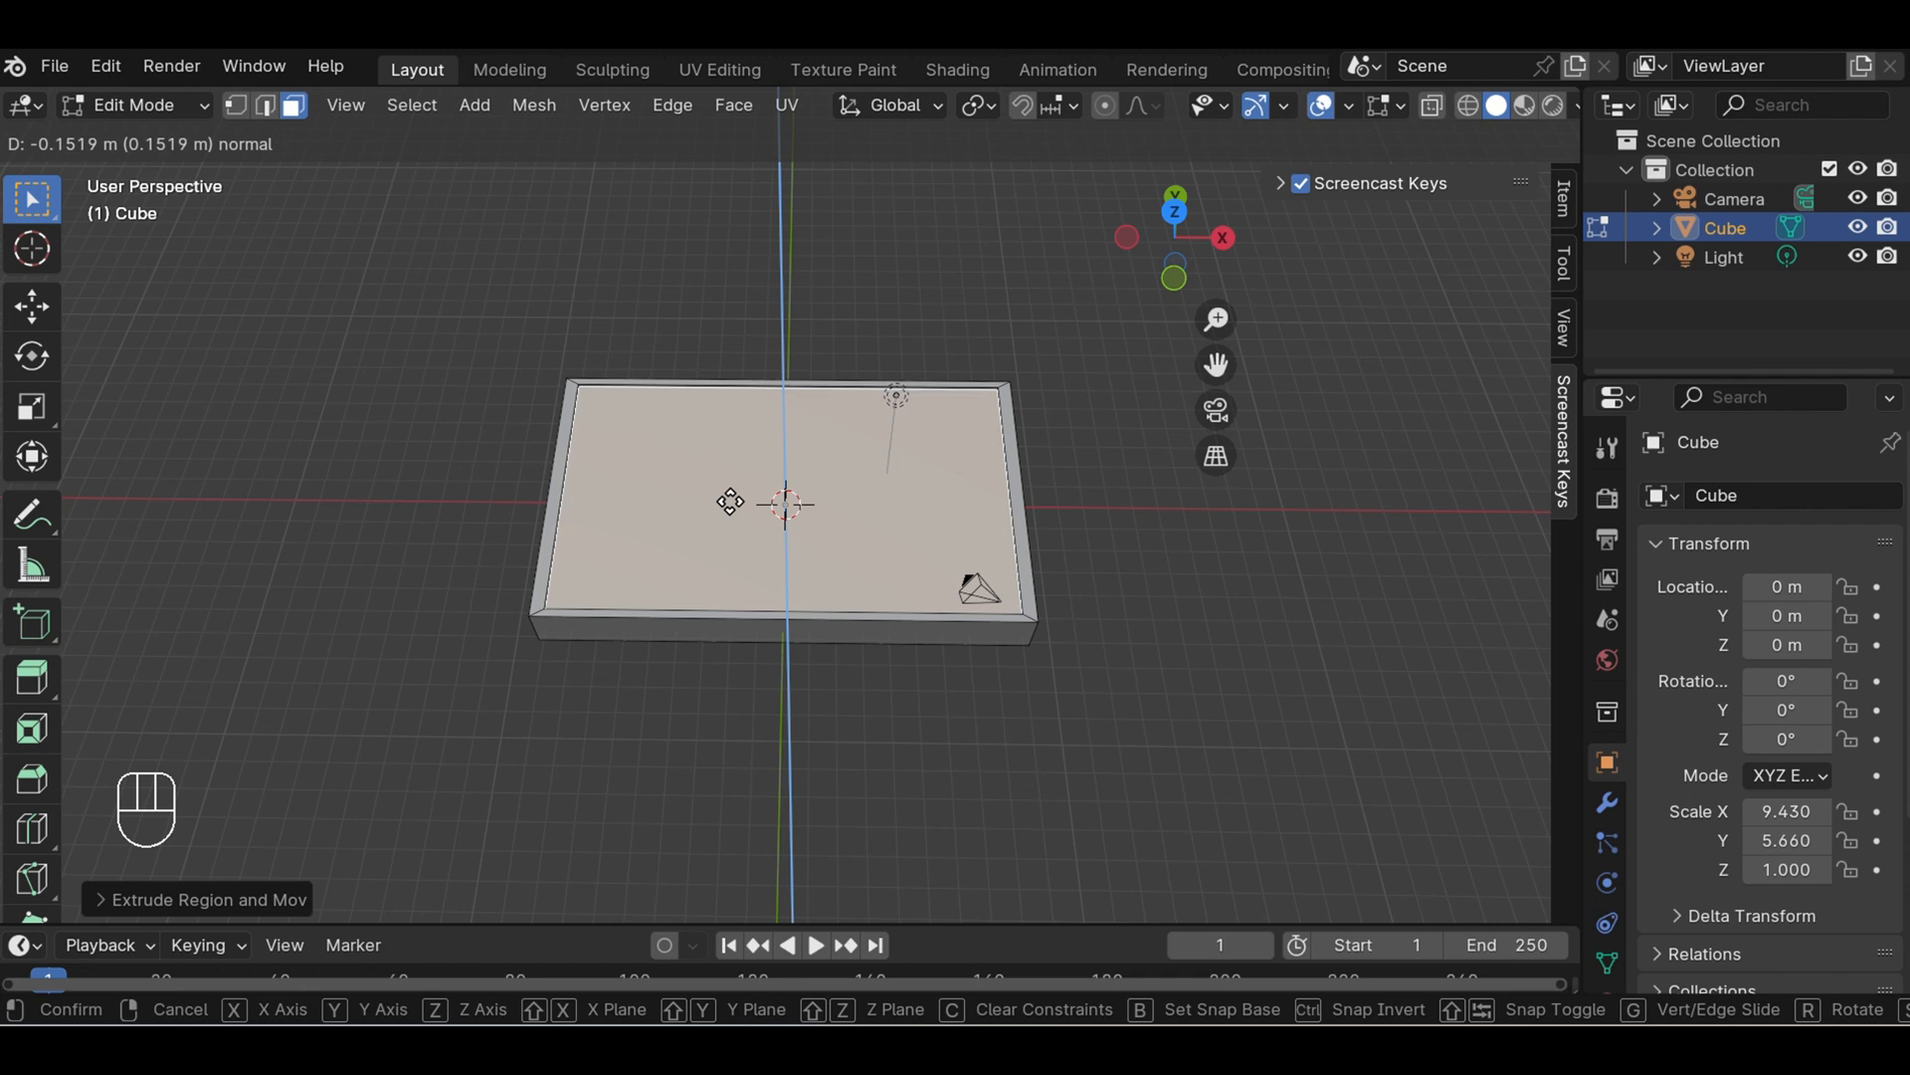
left_click(730, 502)
left_click(730, 501)
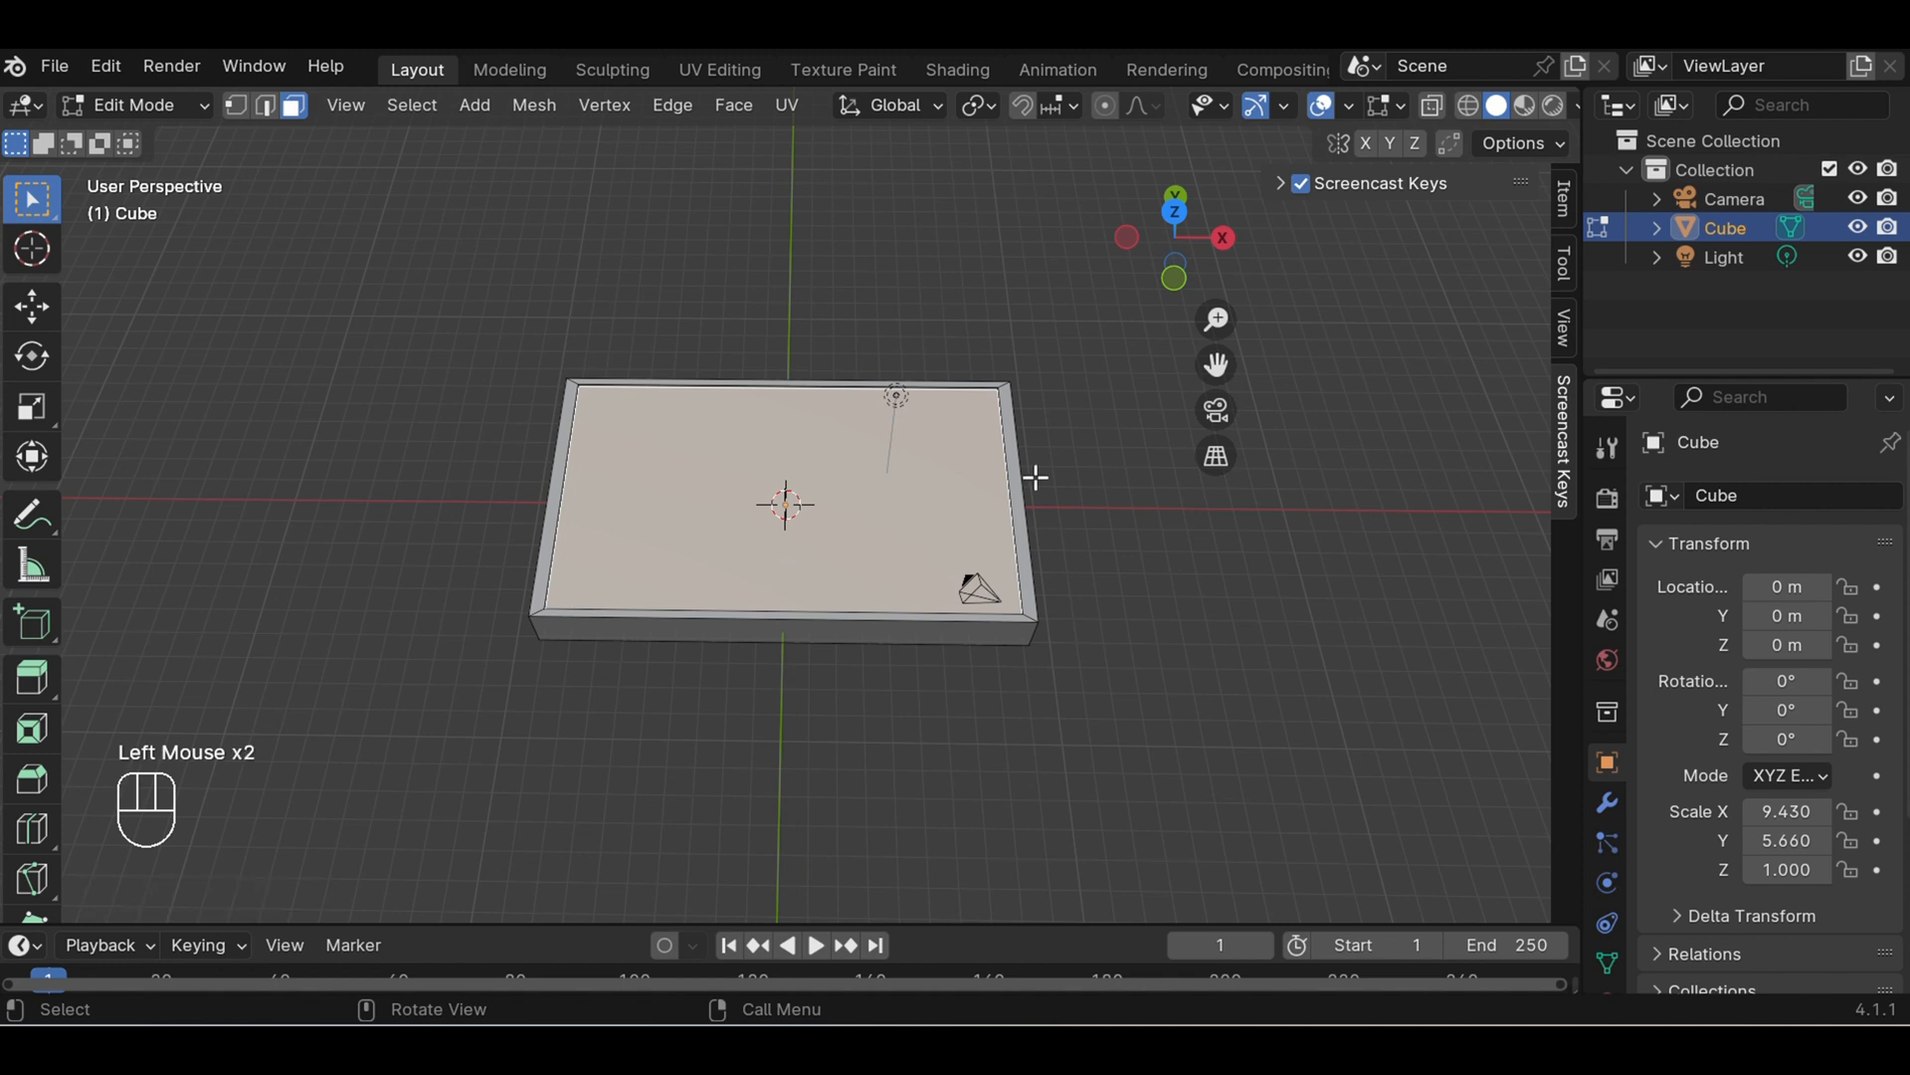
left_click(1139, 481)
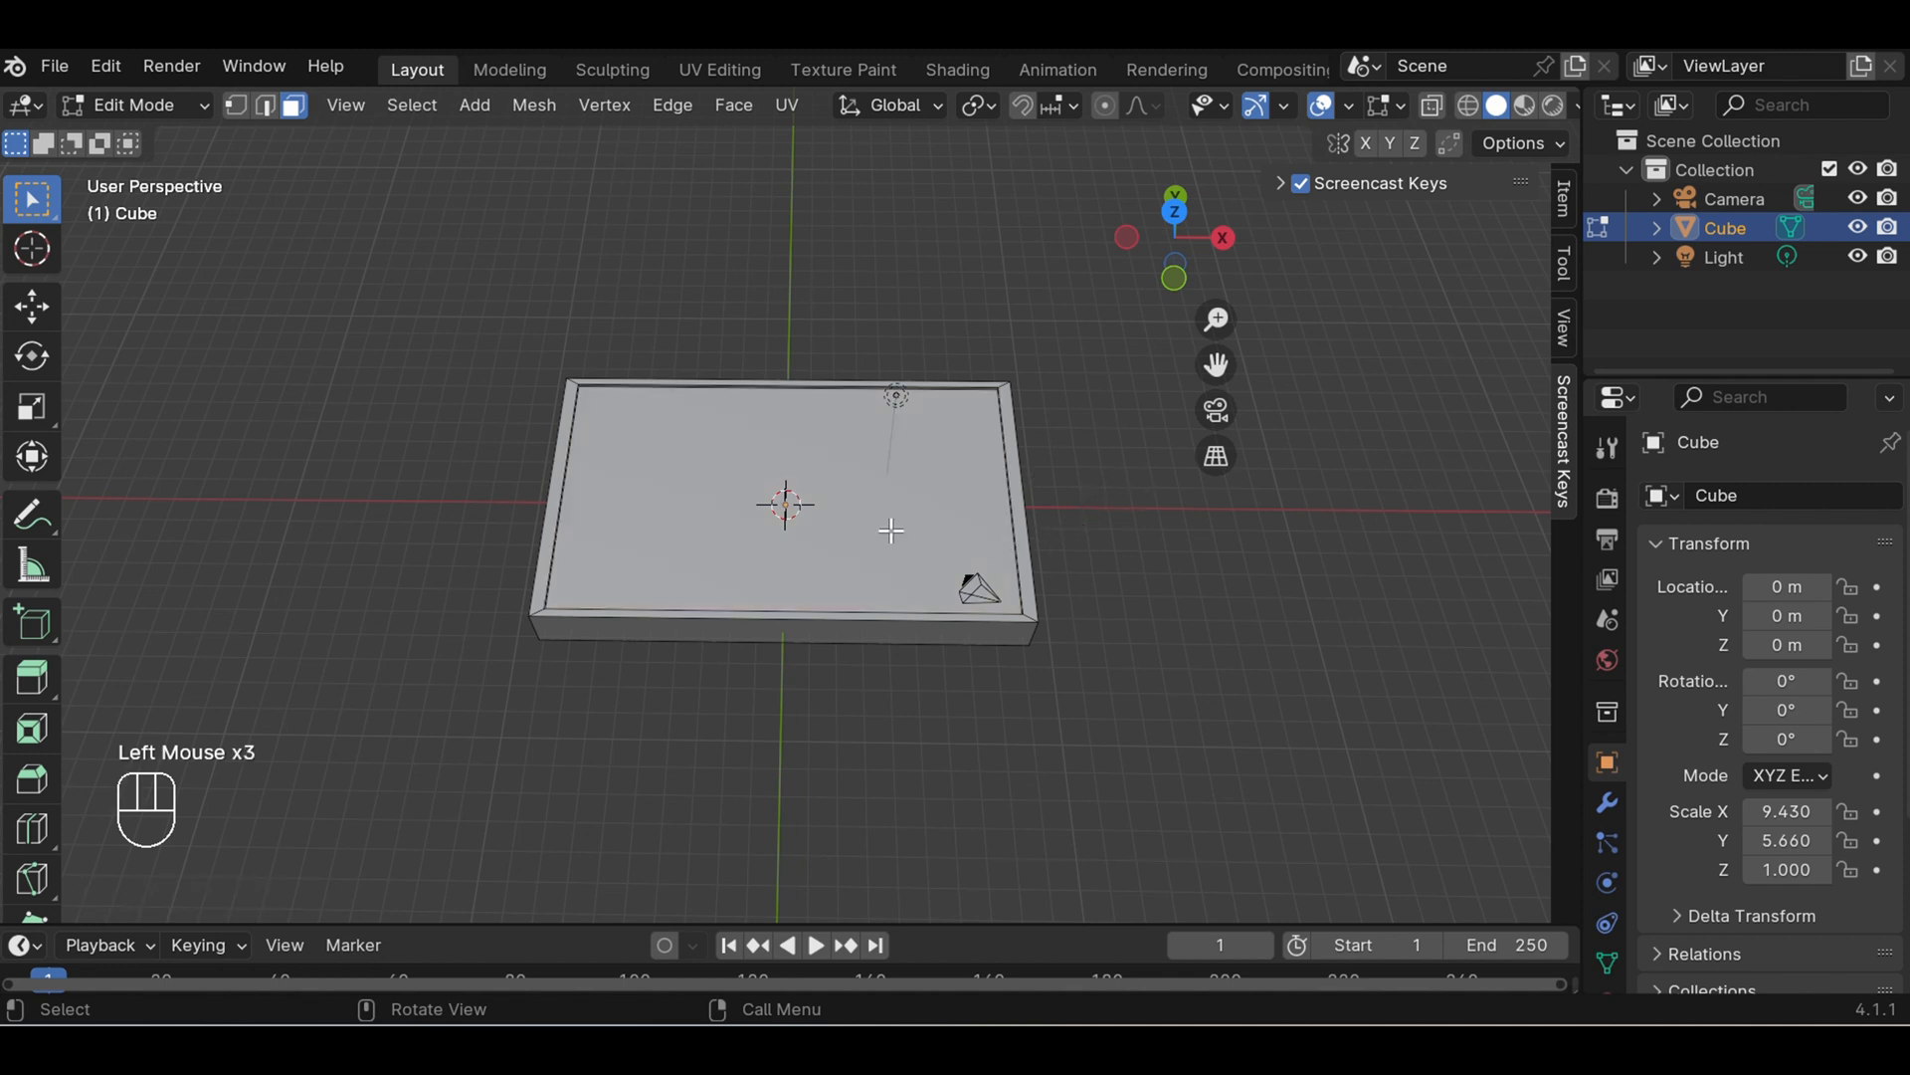
left_click(760, 461)
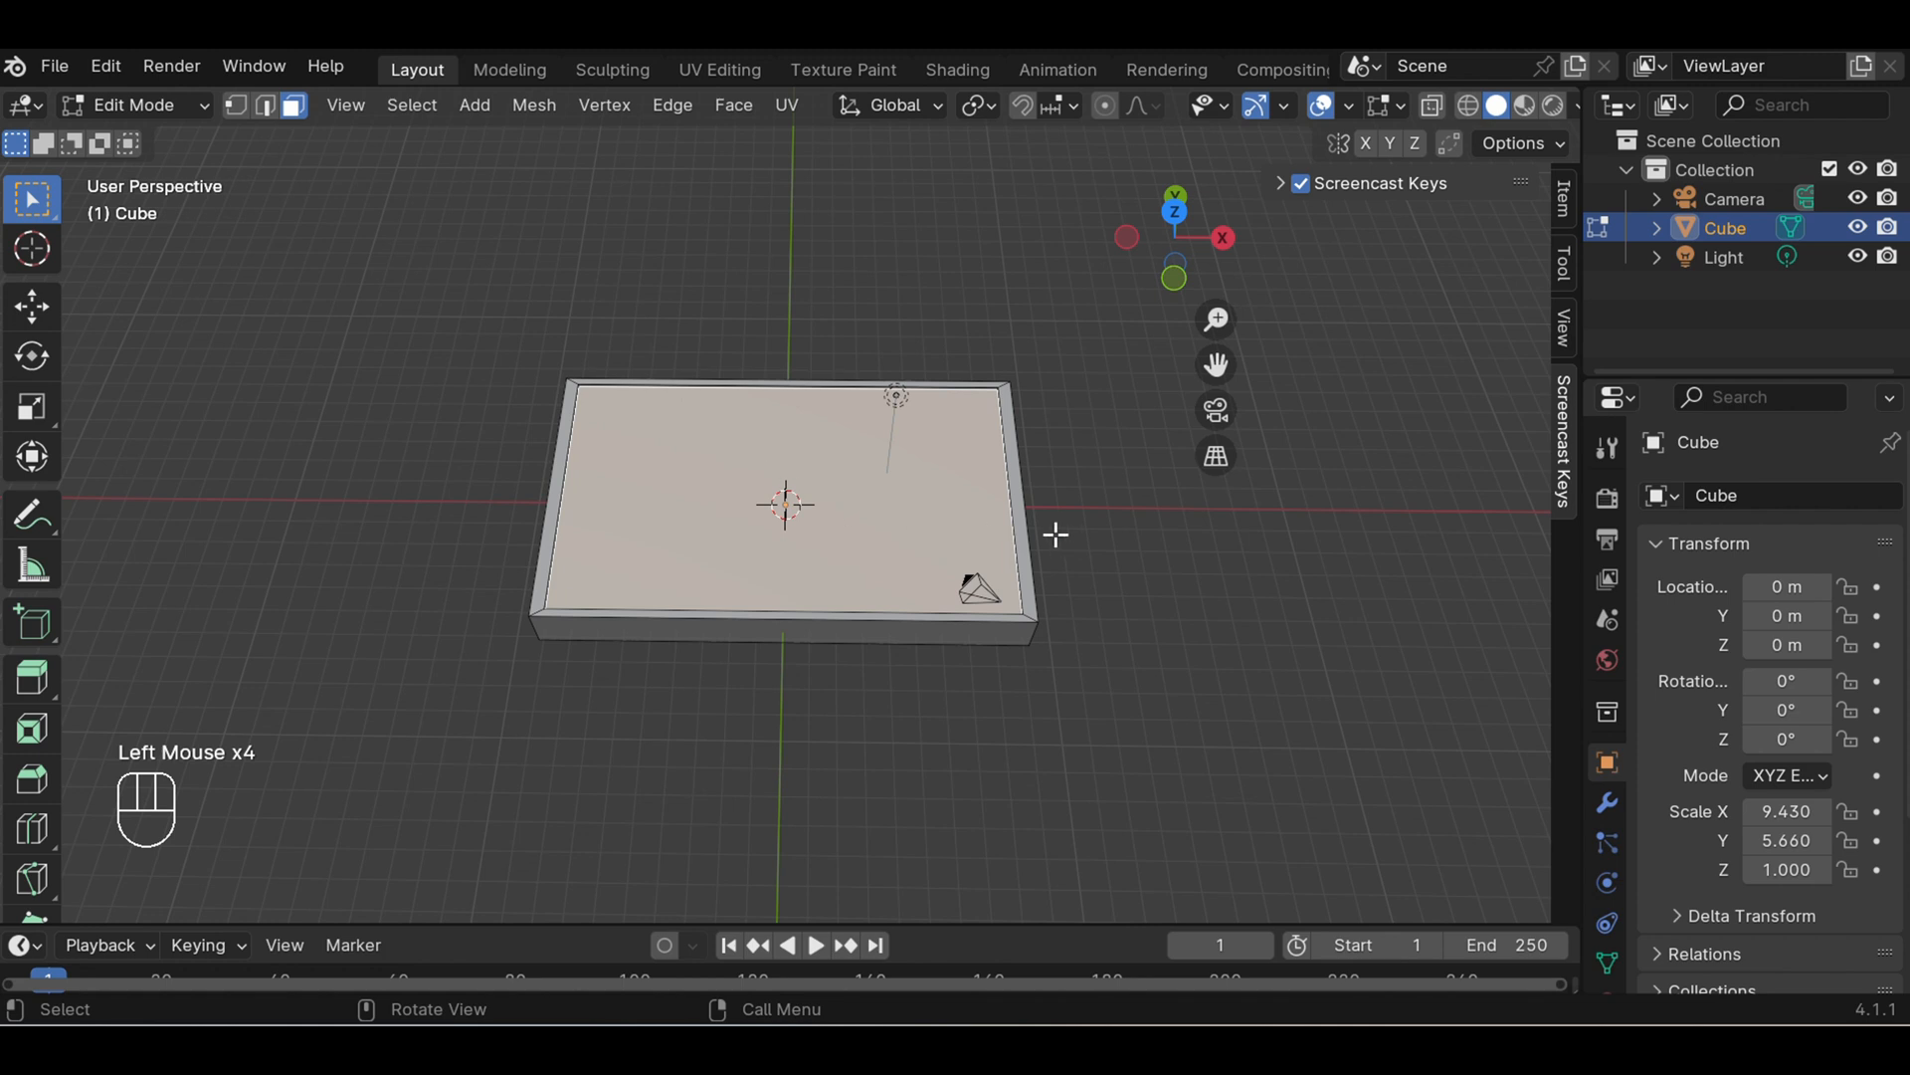
middle_click_drag(1066, 545, 1101, 465)
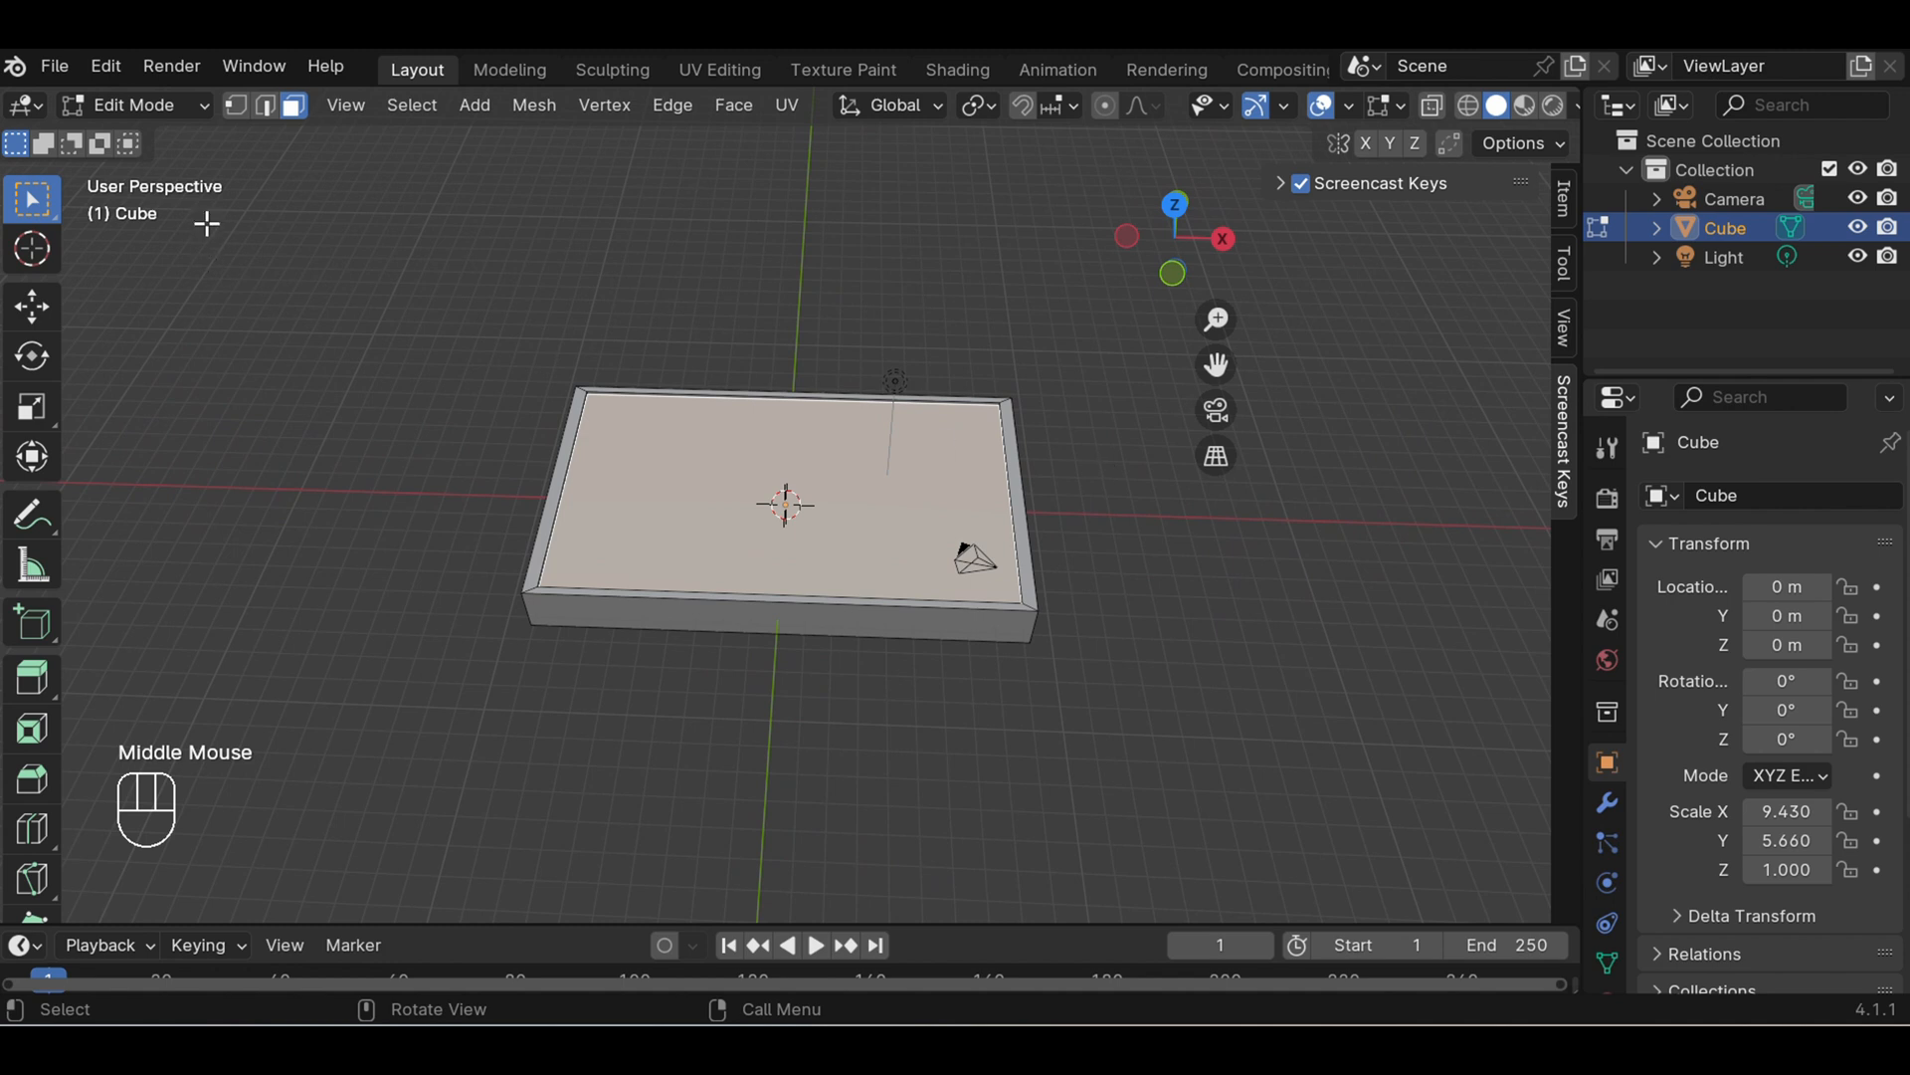
left_click(199, 111)
left_click(193, 135)
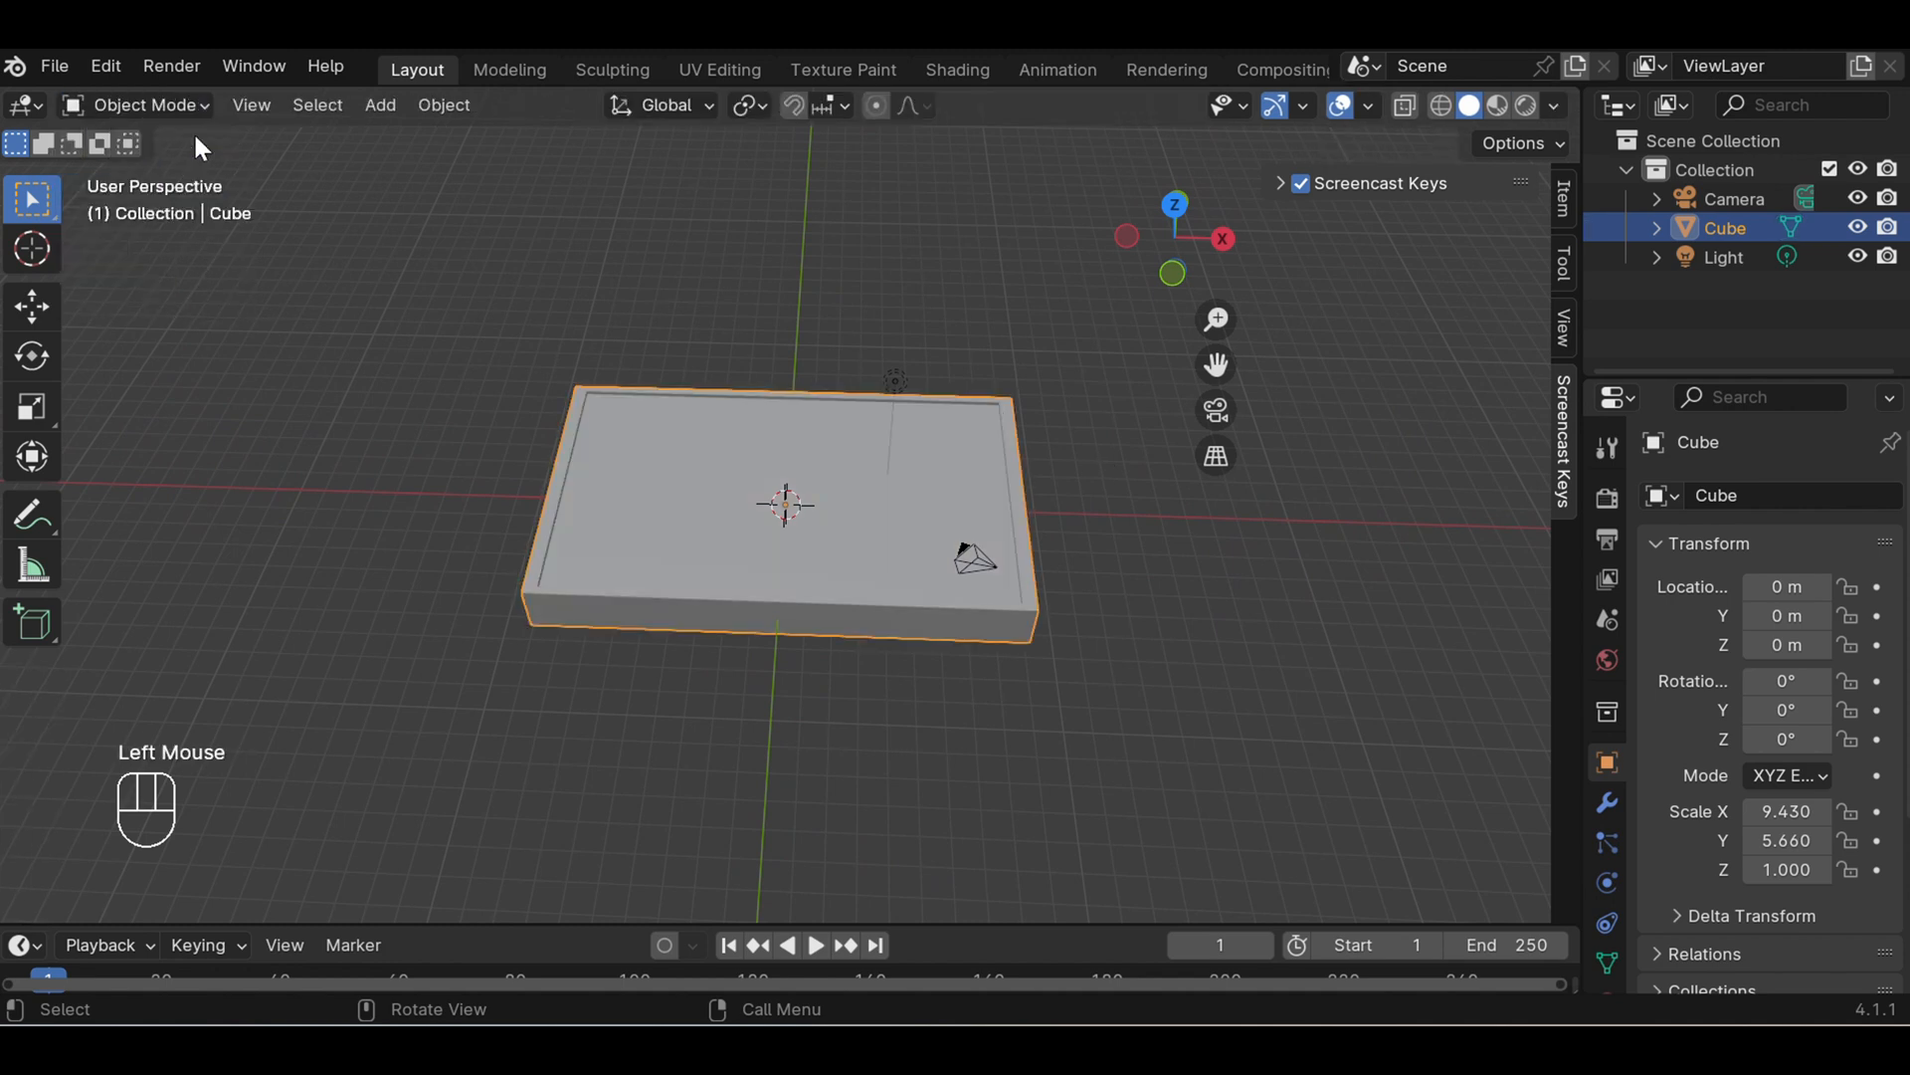
- Flatten the slab by scaling it along the Z axis to about 0.35, then deselect it
middle_click_drag(1157, 587, 1147, 502)
scroll(1081, 598, "up", 2)
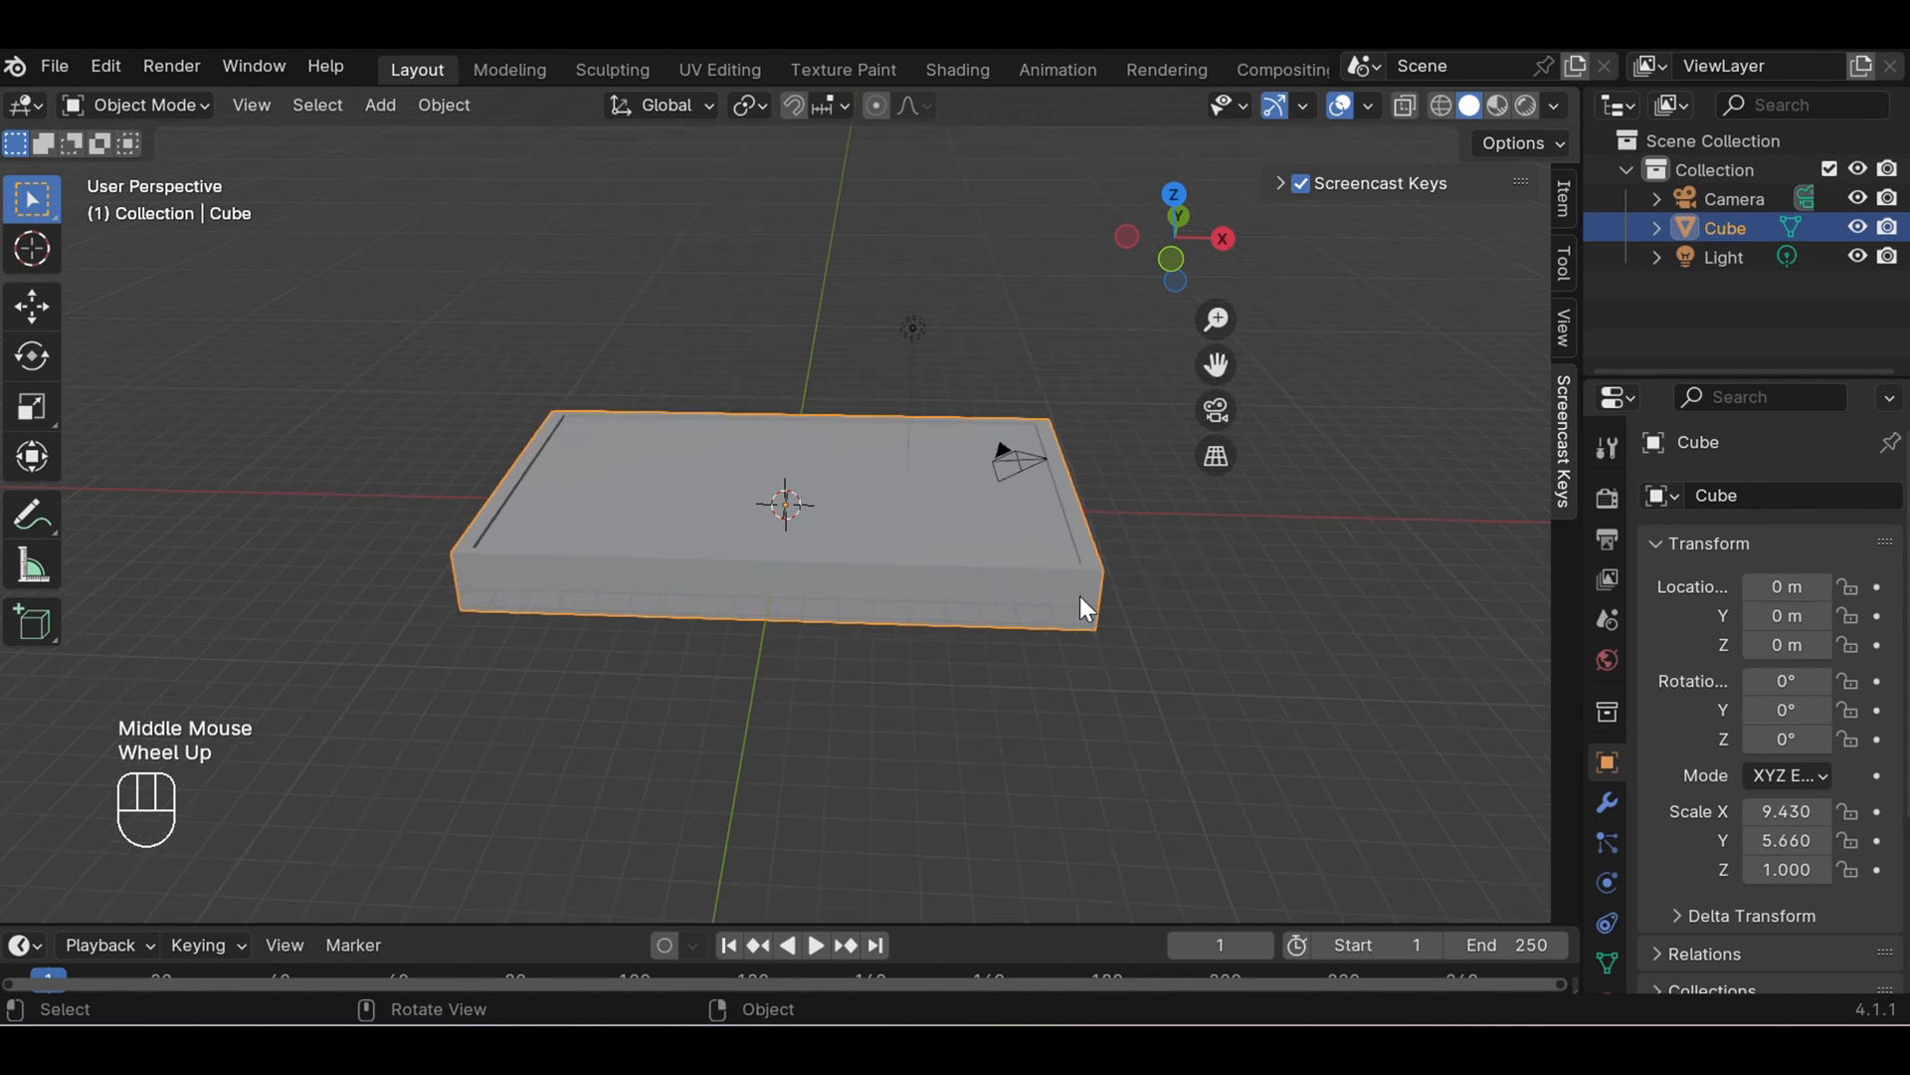
key("s")
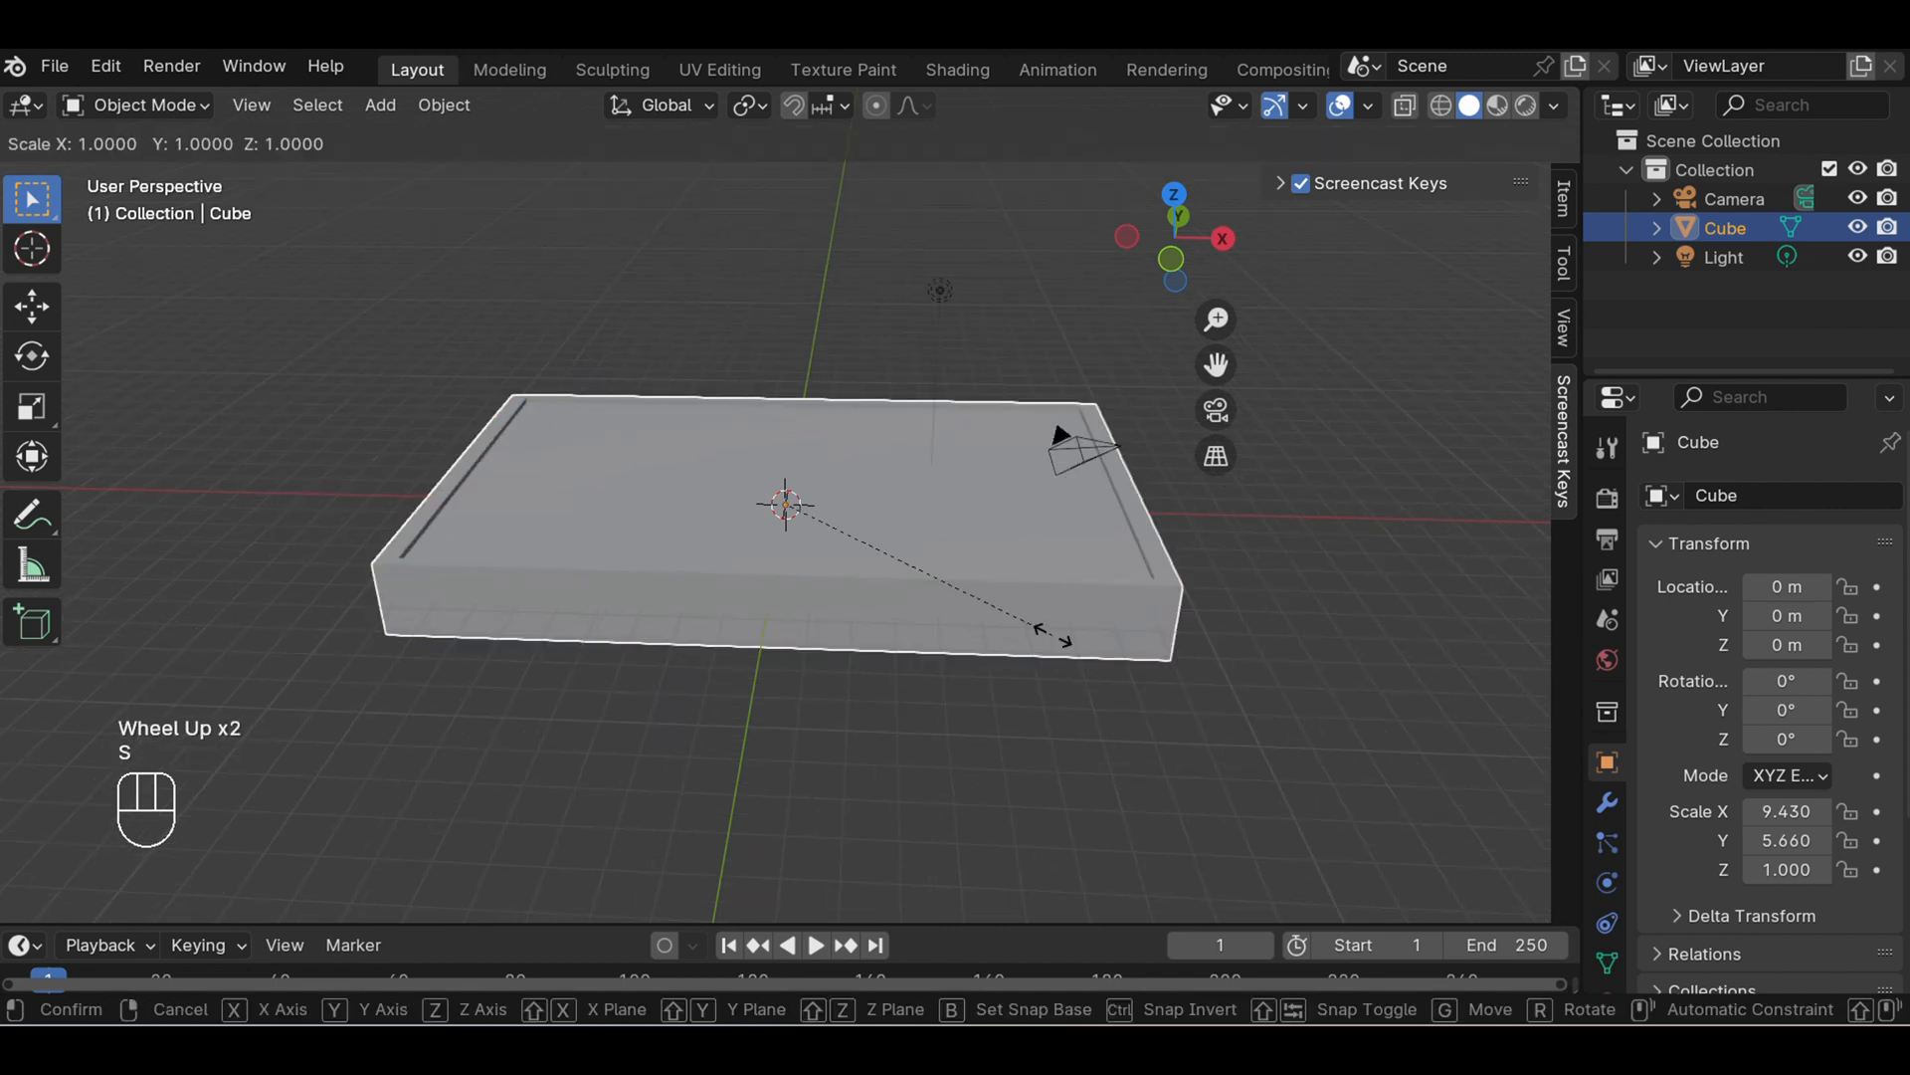
key("z")
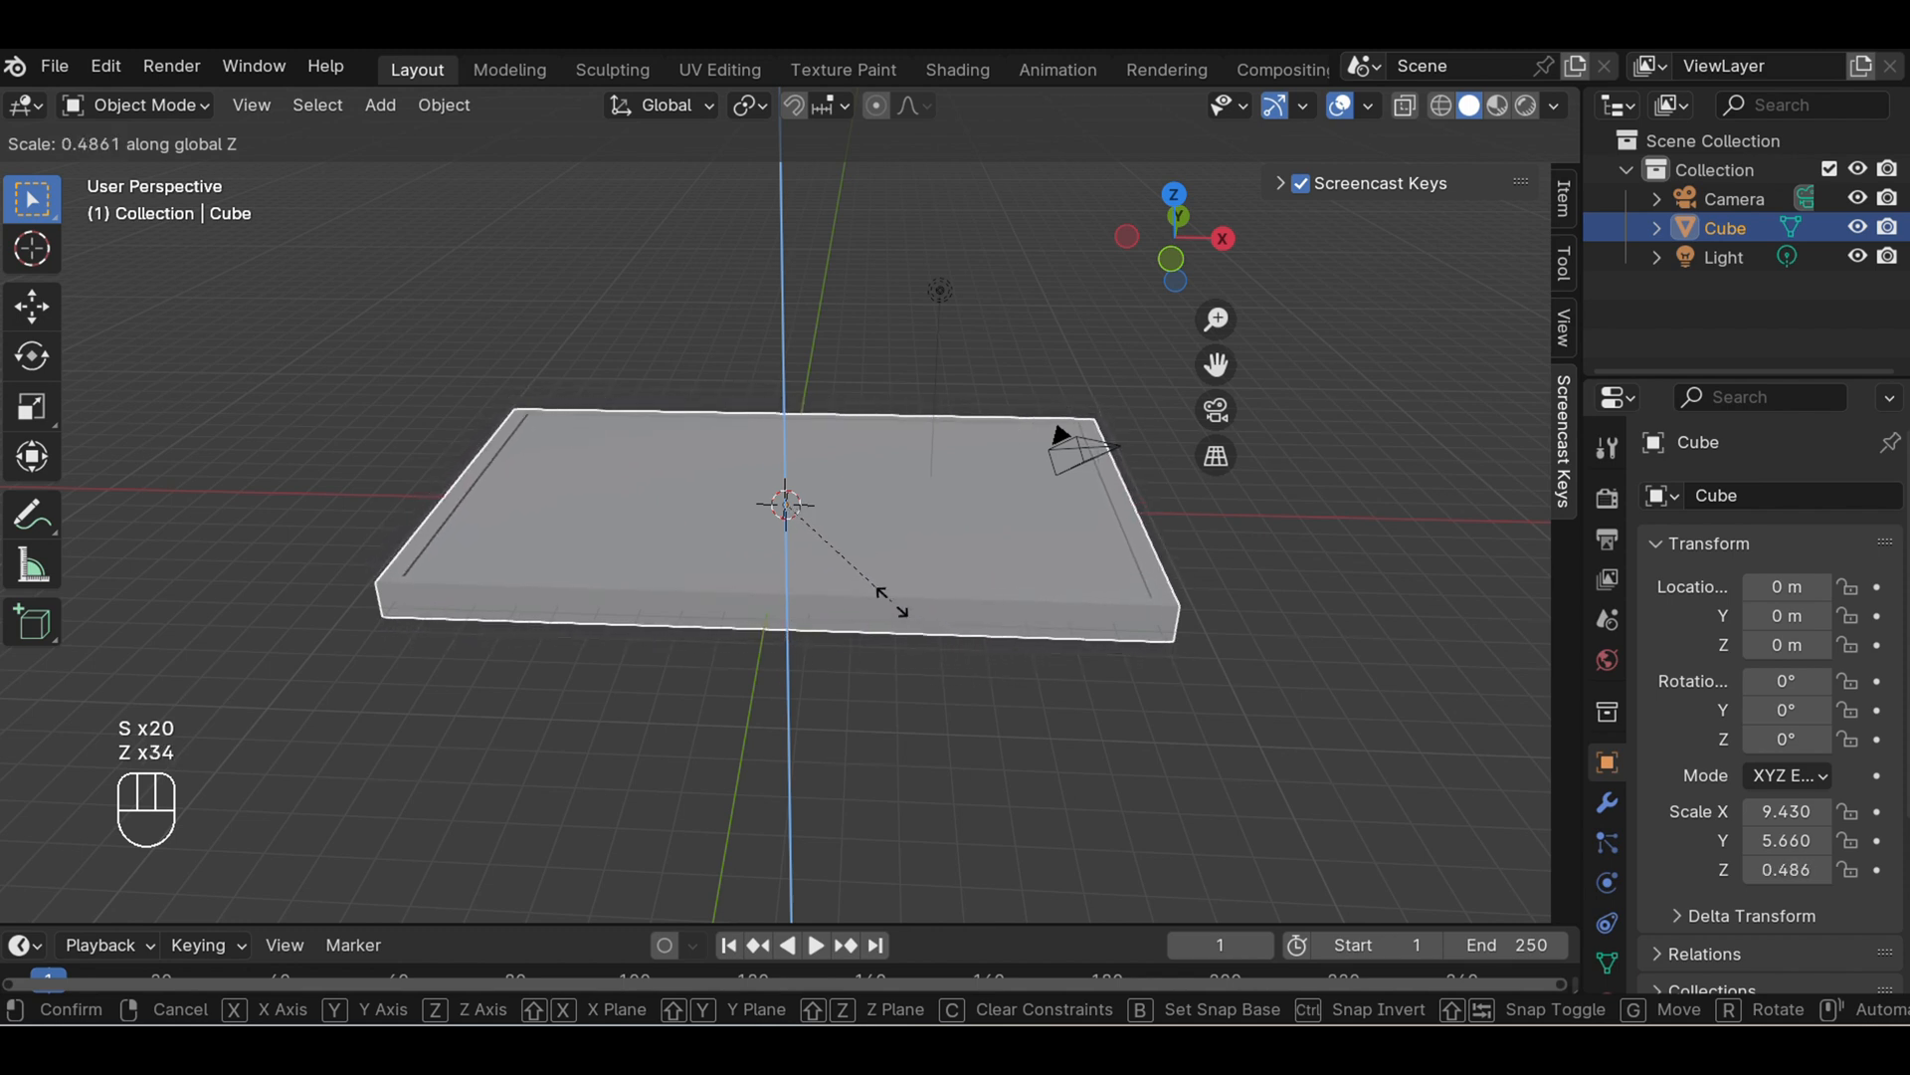
left_click(868, 565)
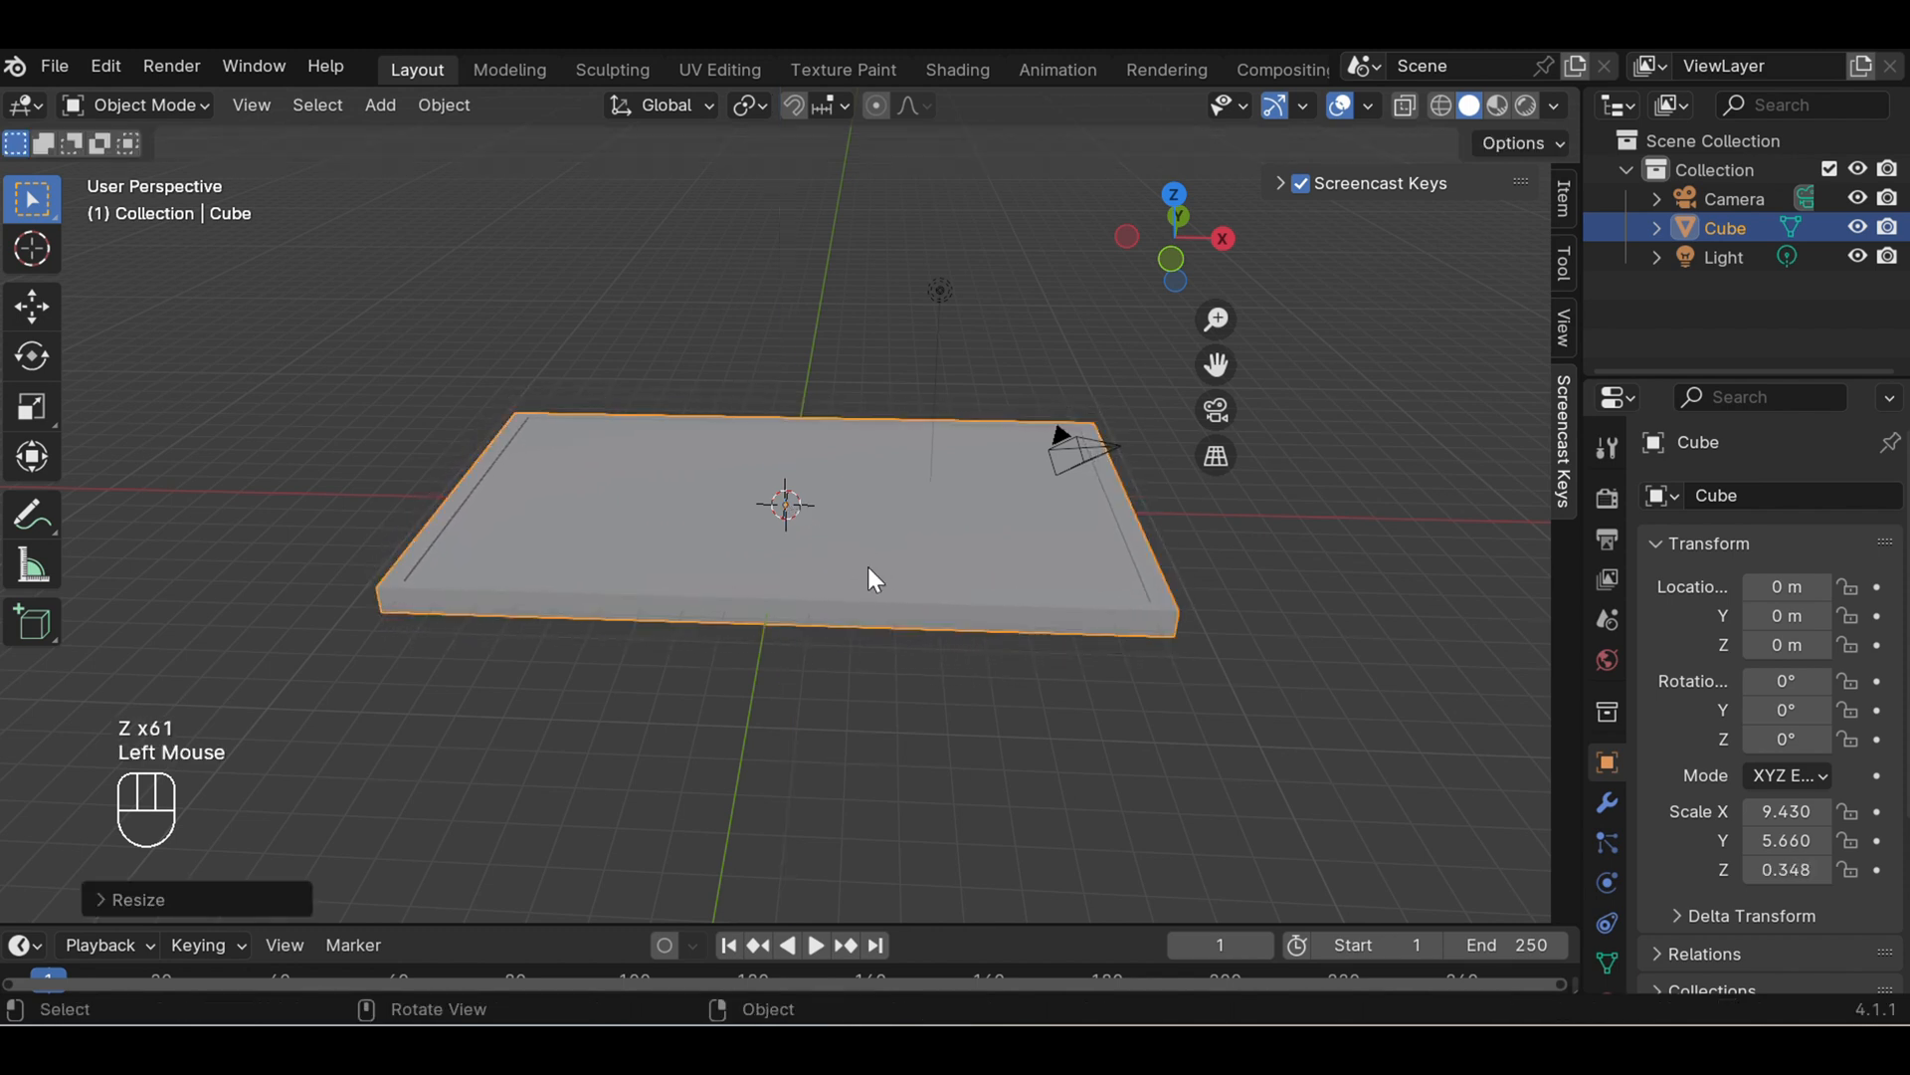
left_click(1061, 684)
- Scale the slab along the Y axis to a Y scale of about 7.08 to widen it, then deselect it
middle_click_drag(1008, 678, 1008, 844)
key("s")
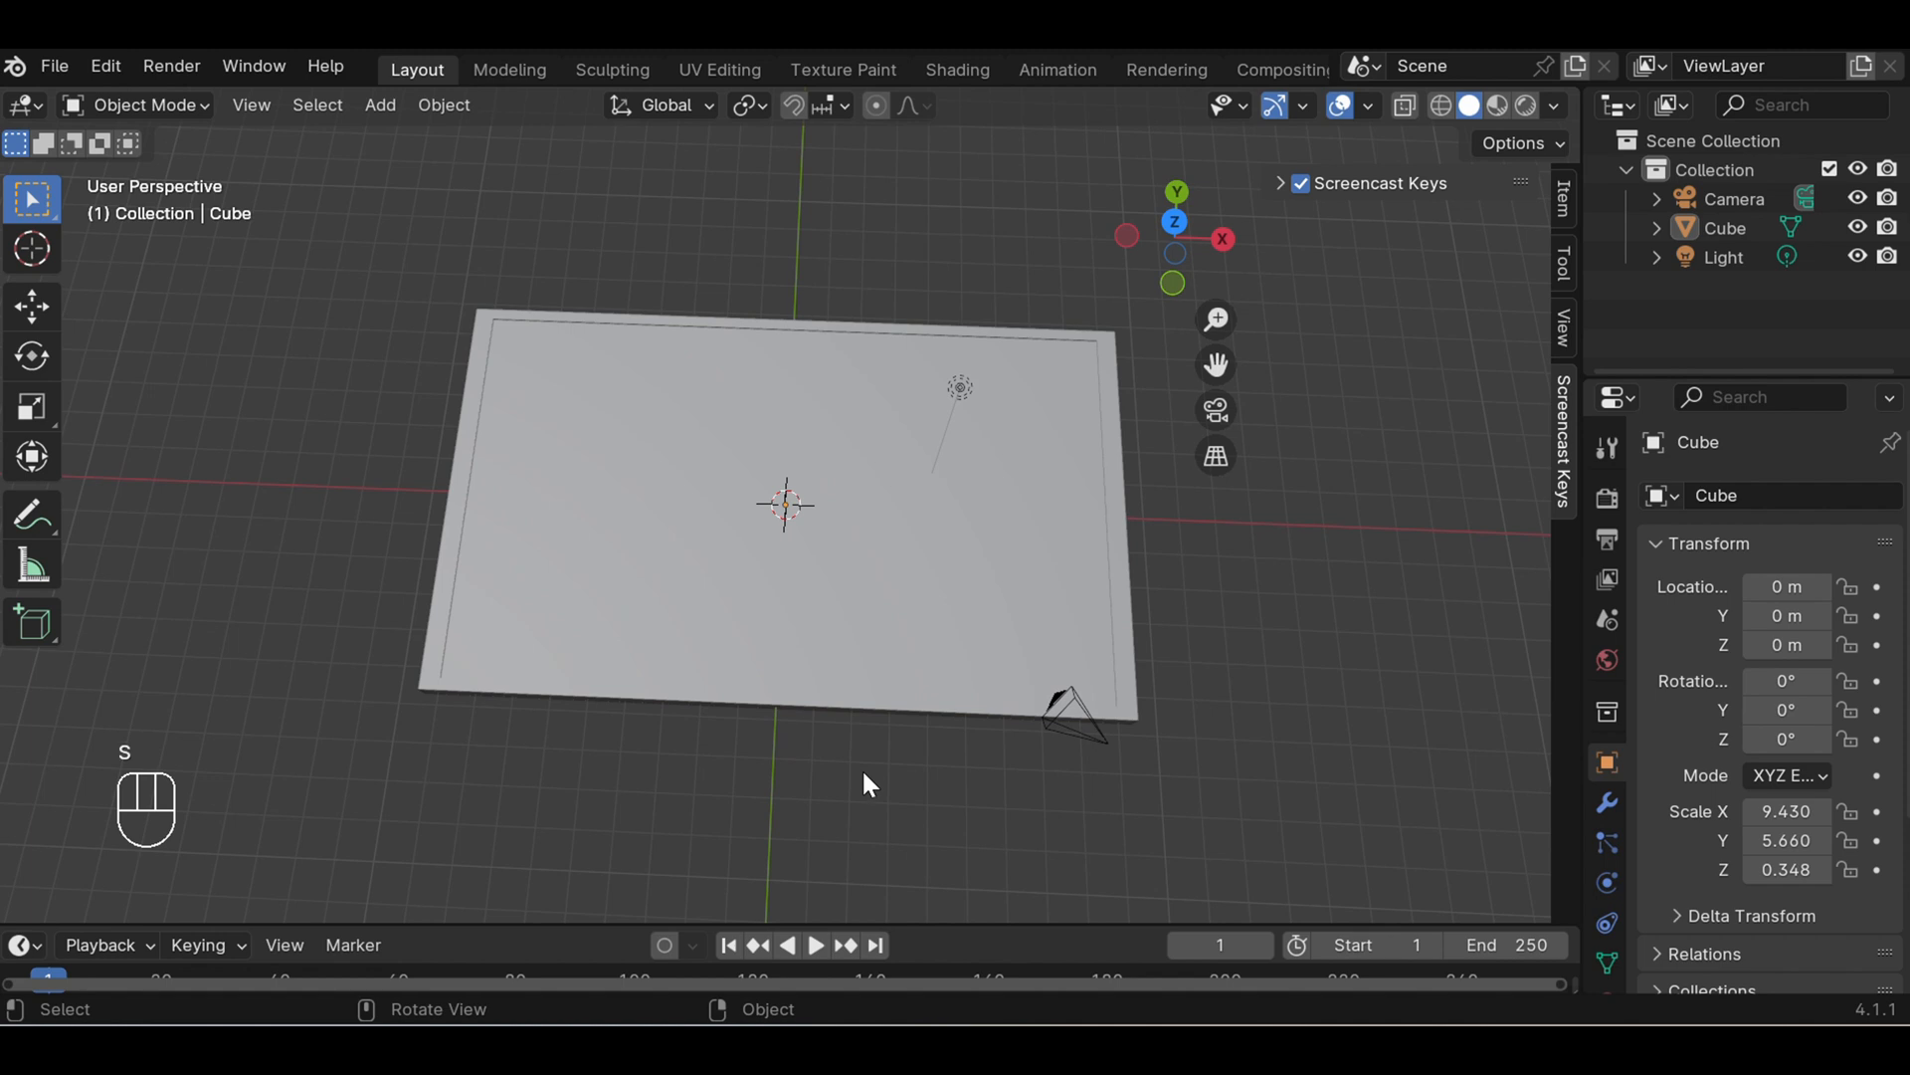
key("y")
key("y")
key("y")
key("y")
key("y")
key("y")
key("y")
key("y")
left_click(828, 638)
key("s")
key("s")
key("s")
key("s")
key("s")
key("s")
key("y")
key("y")
key("y")
key("y")
key("y")
key("y")
key("y")
key("y")
key("y")
key("y")
key("y")
key("y")
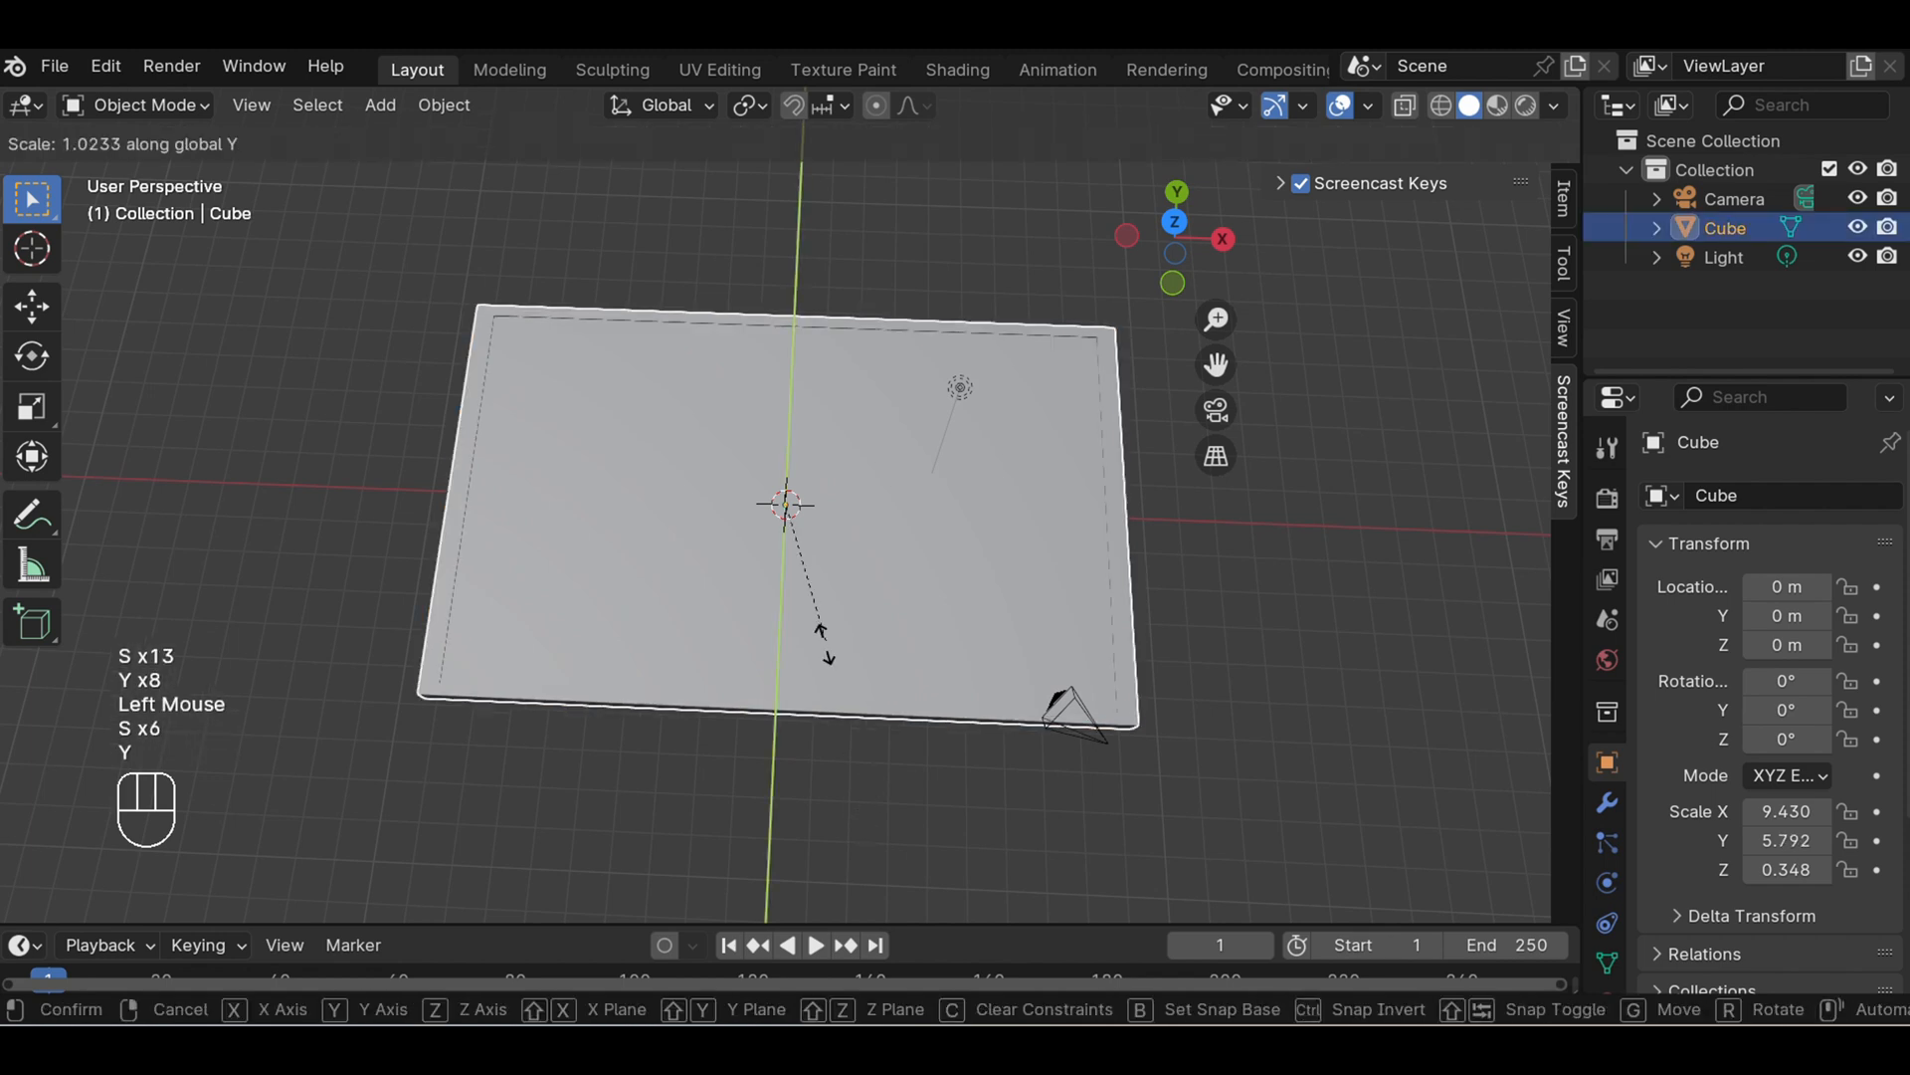
key("y")
key("y")
key("y")
key("y")
key("y")
key("y")
key("y")
key("y")
key("y")
key("y")
key("y")
key("y")
key("y")
key("y")
key("y")
key("y")
key("y")
key("y")
key("y")
key("y")
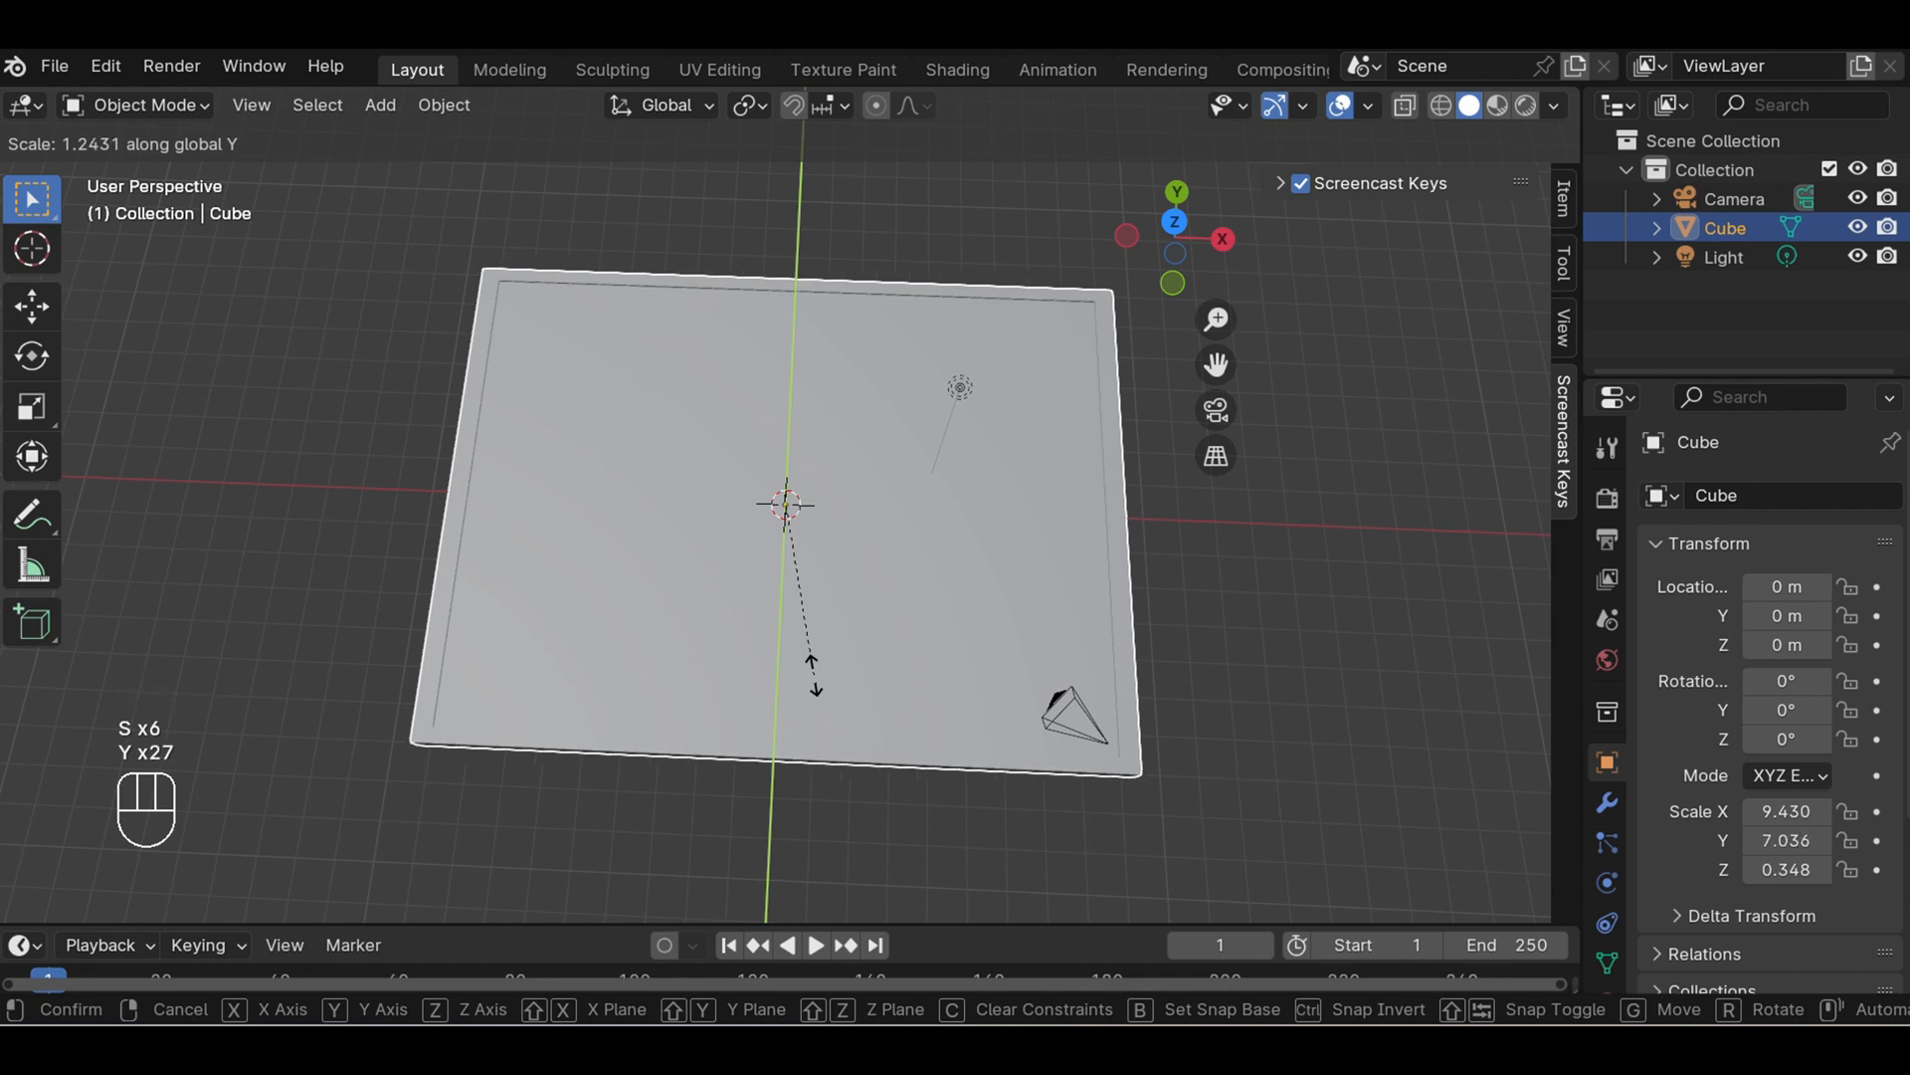
left_click(814, 679)
left_click(1272, 651)
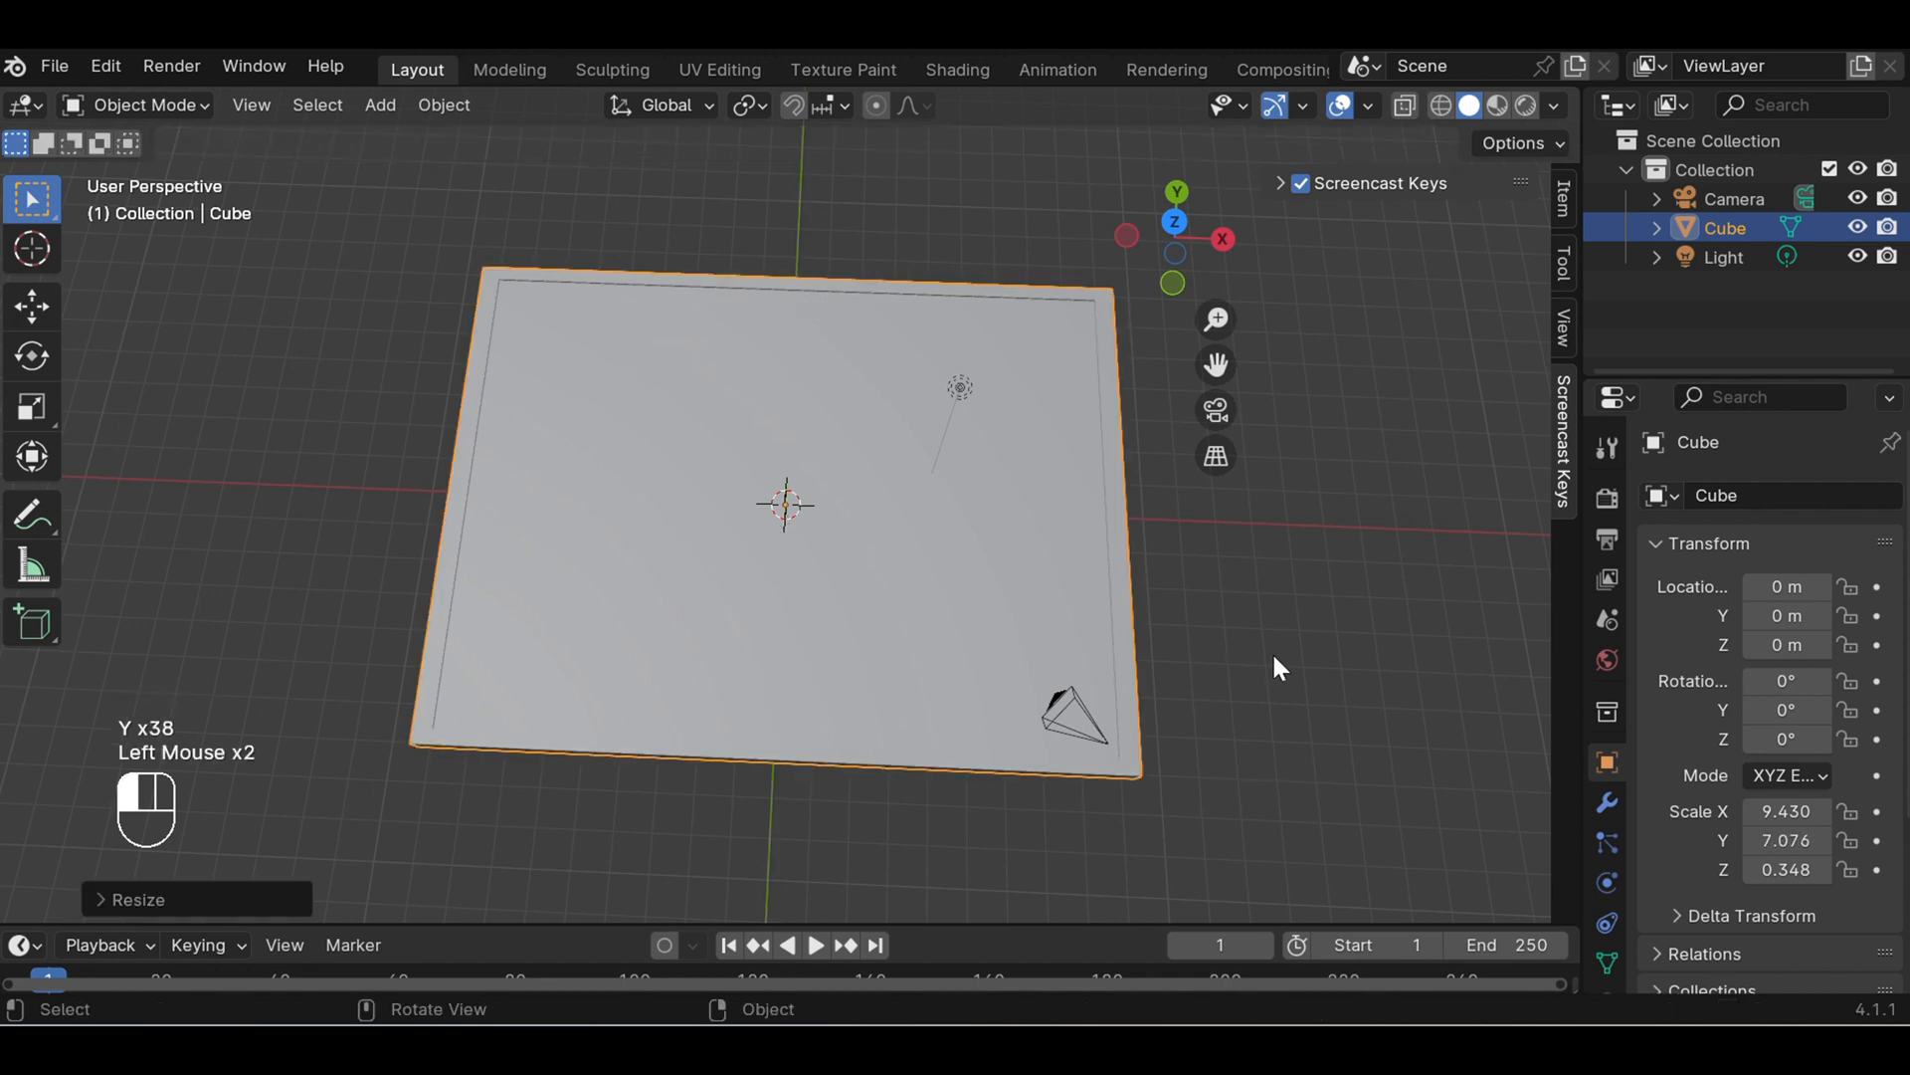
- Enter Edit Mode on the slab and extrude the inner top face further down to deepen the recess
scroll(1271, 651, "down", 1)
scroll(1152, 648, "up", 1)
middle_click_drag(1151, 648, 1162, 563)
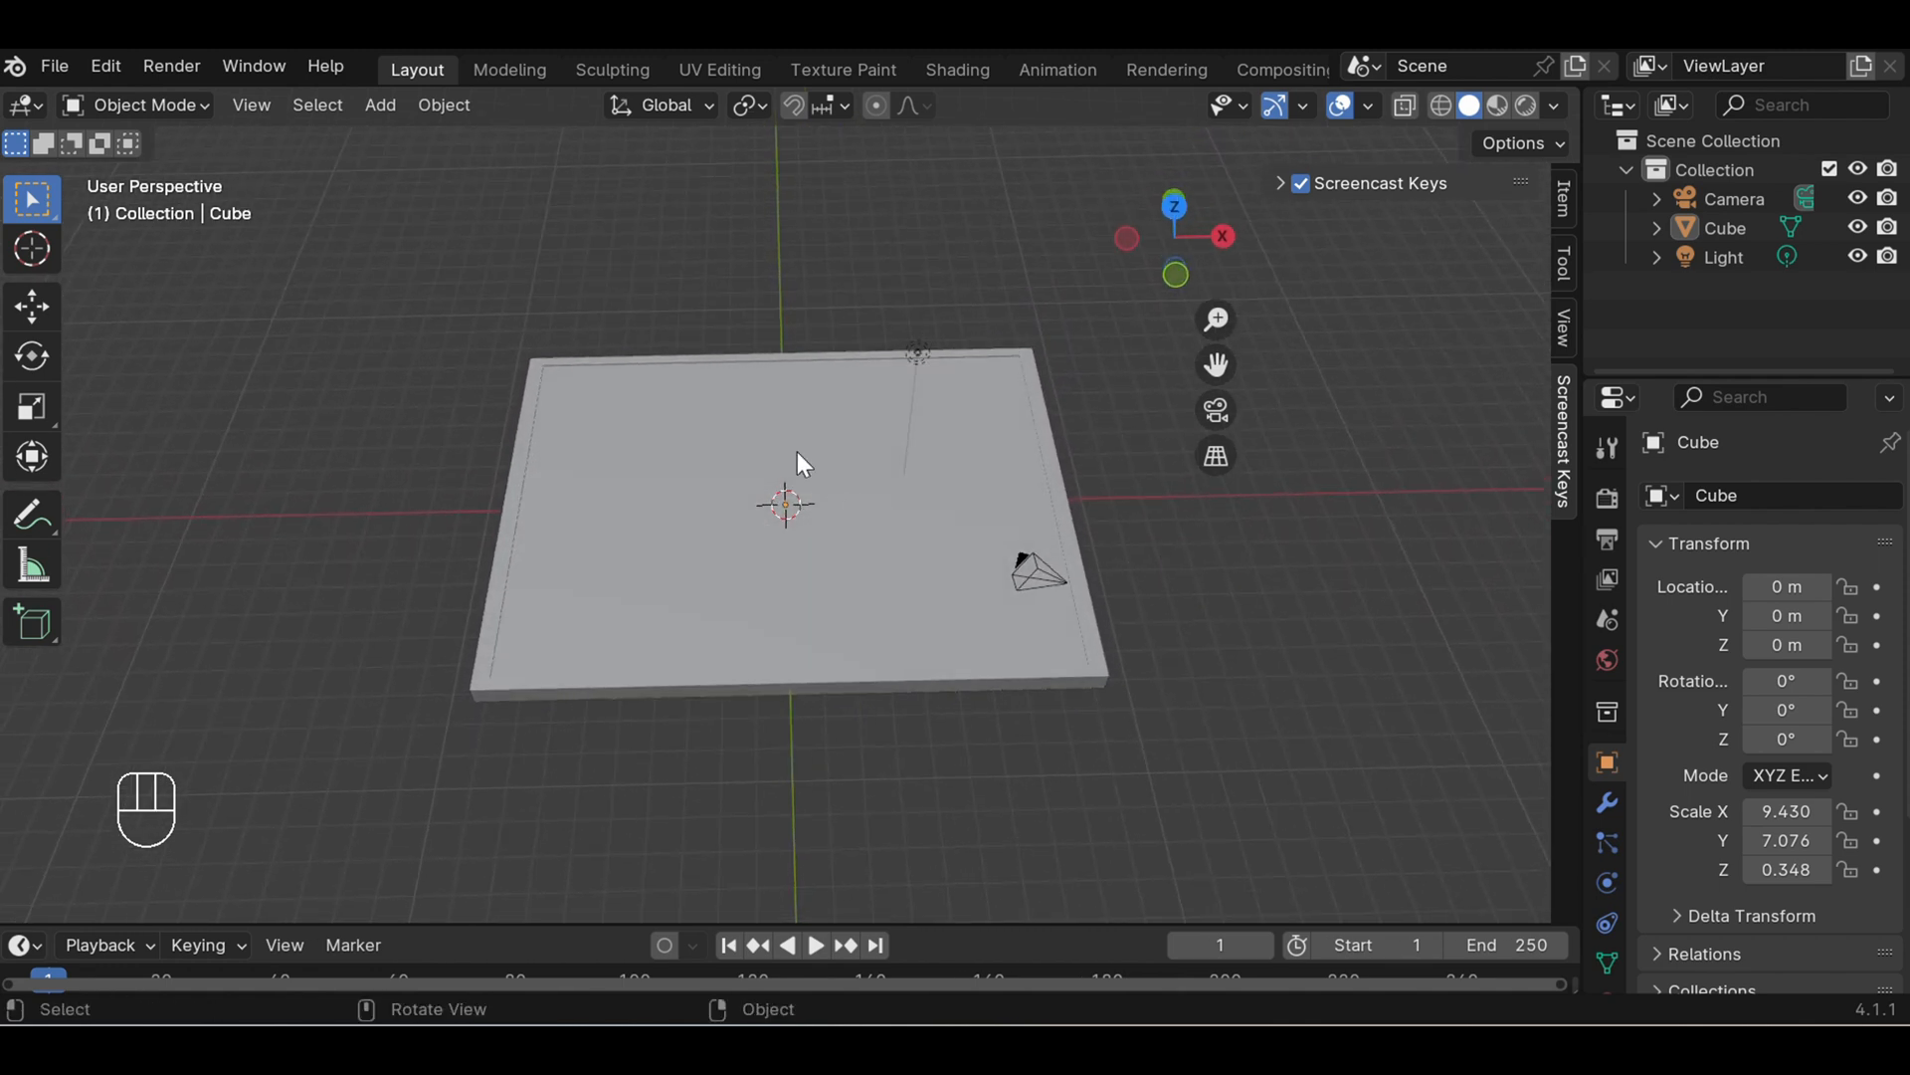
left_click(741, 439)
left_click(185, 105)
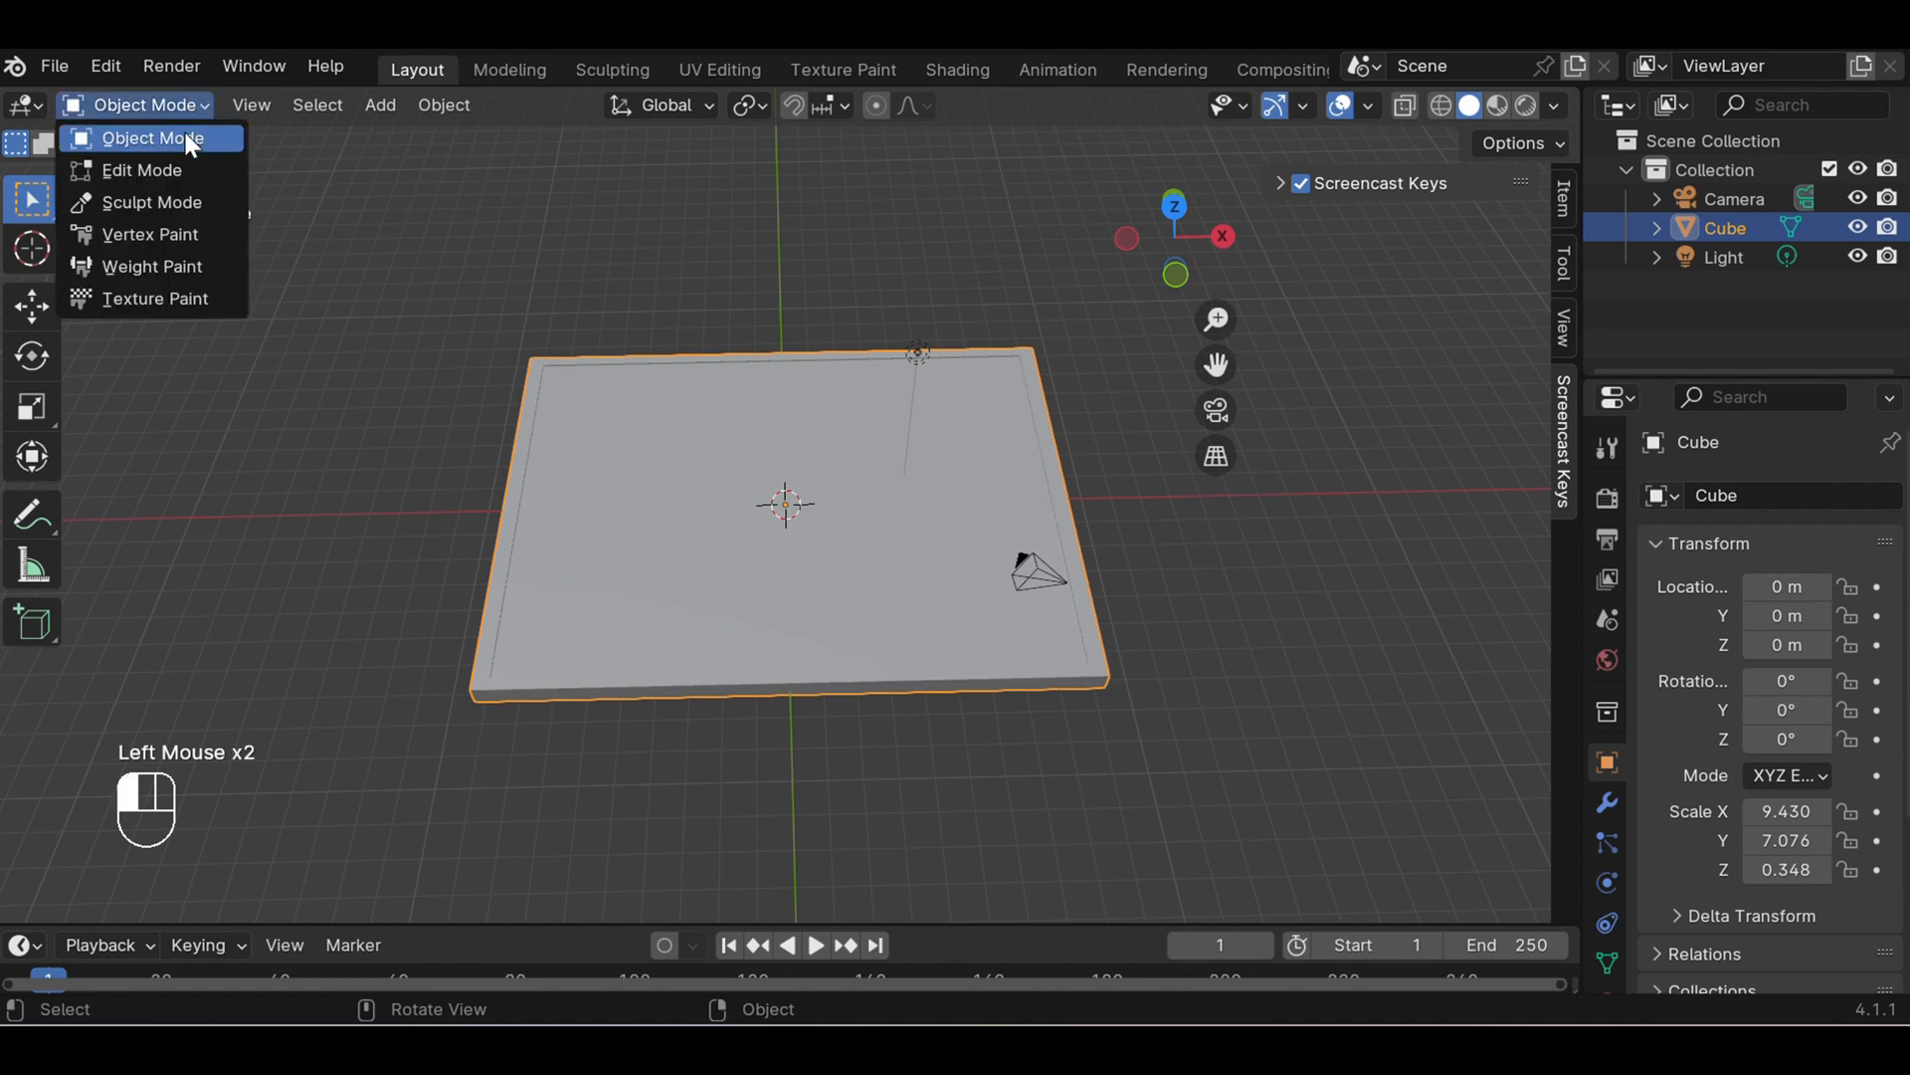
left_click(177, 169)
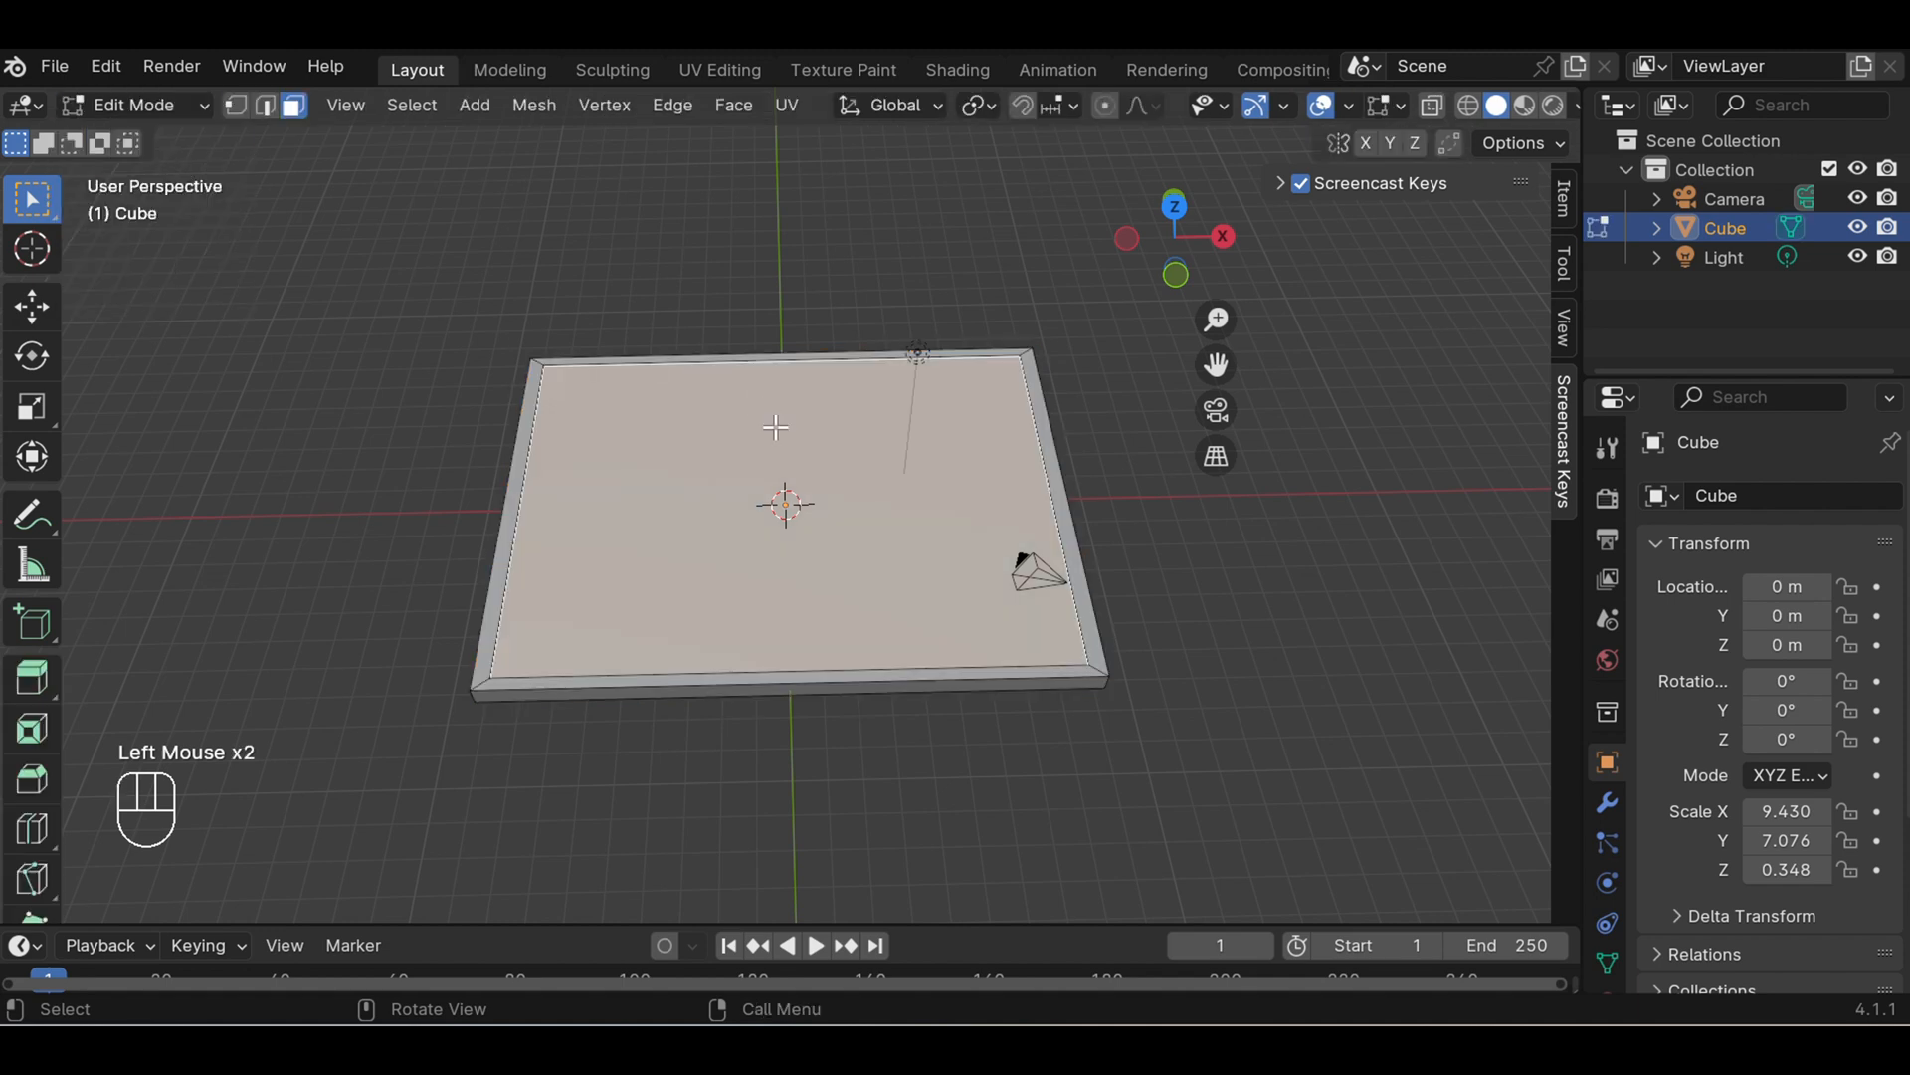
key("e")
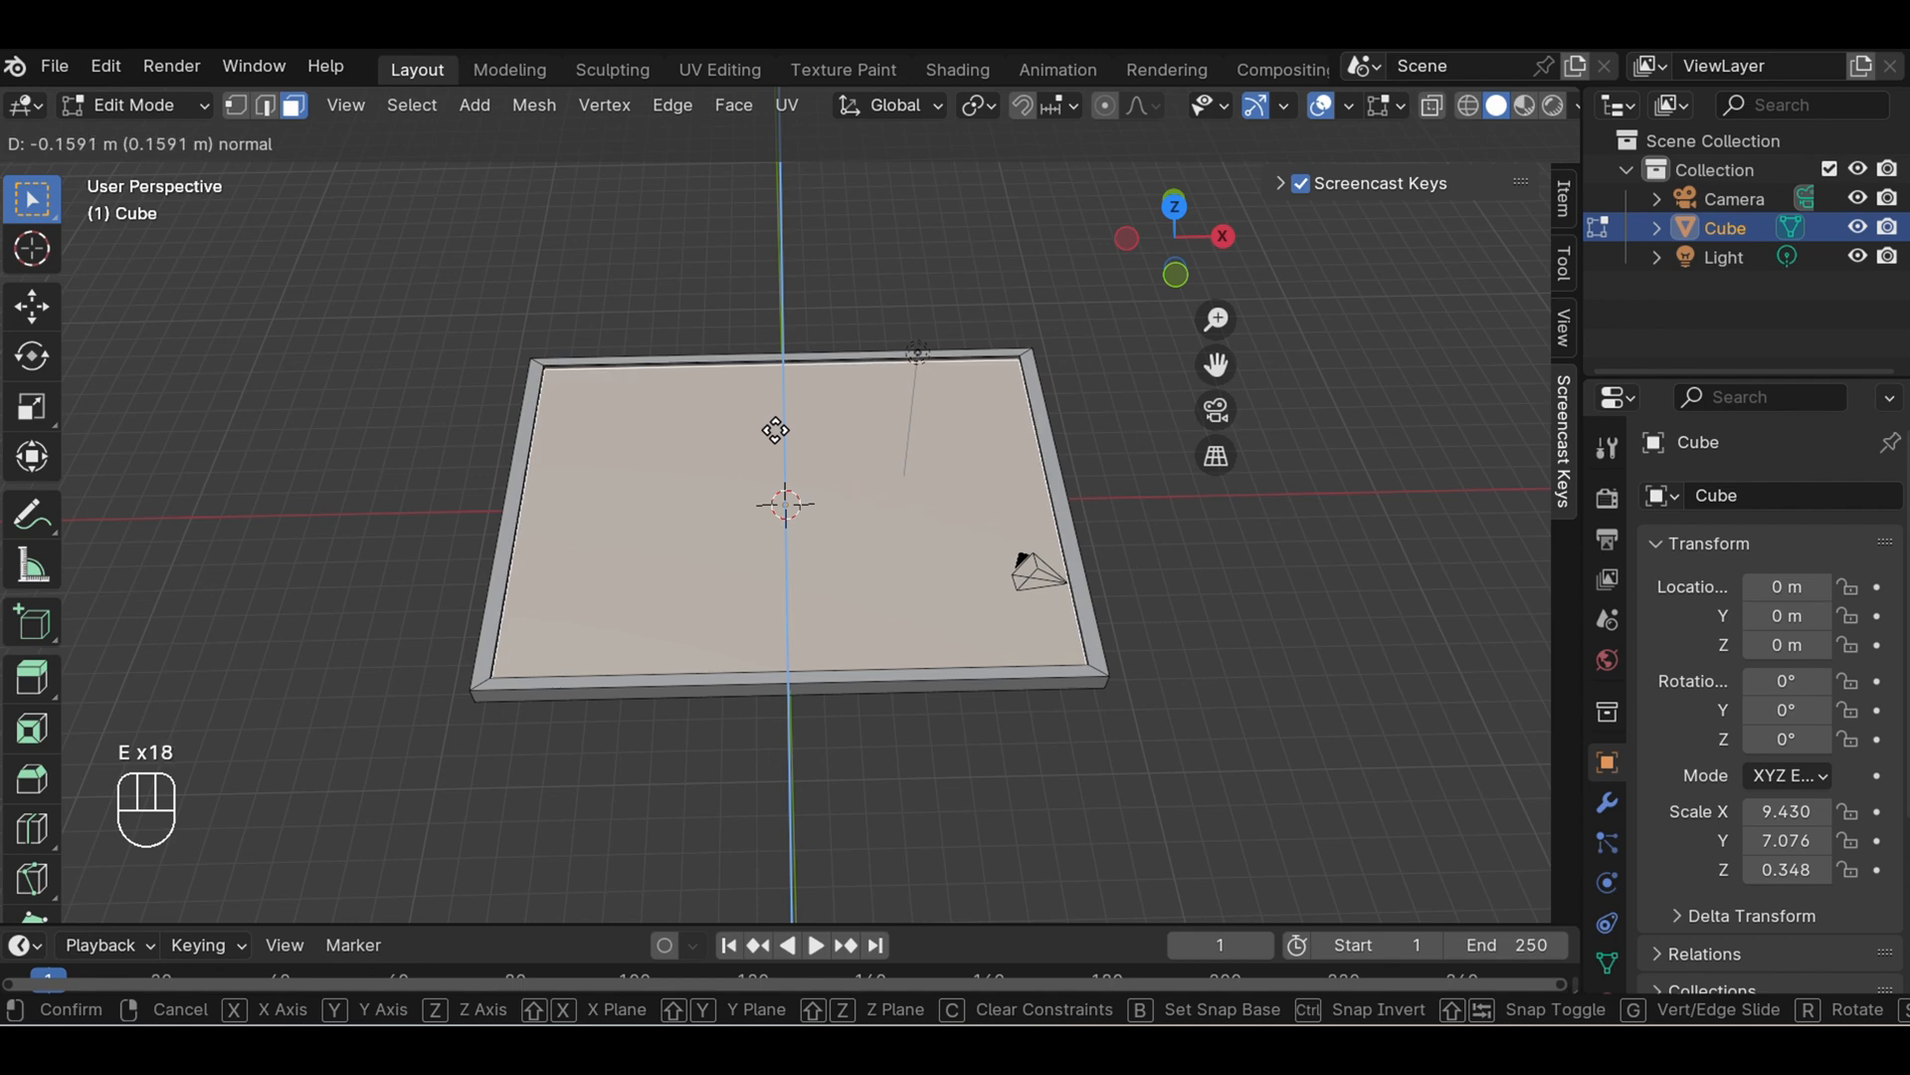
left_click(775, 430)
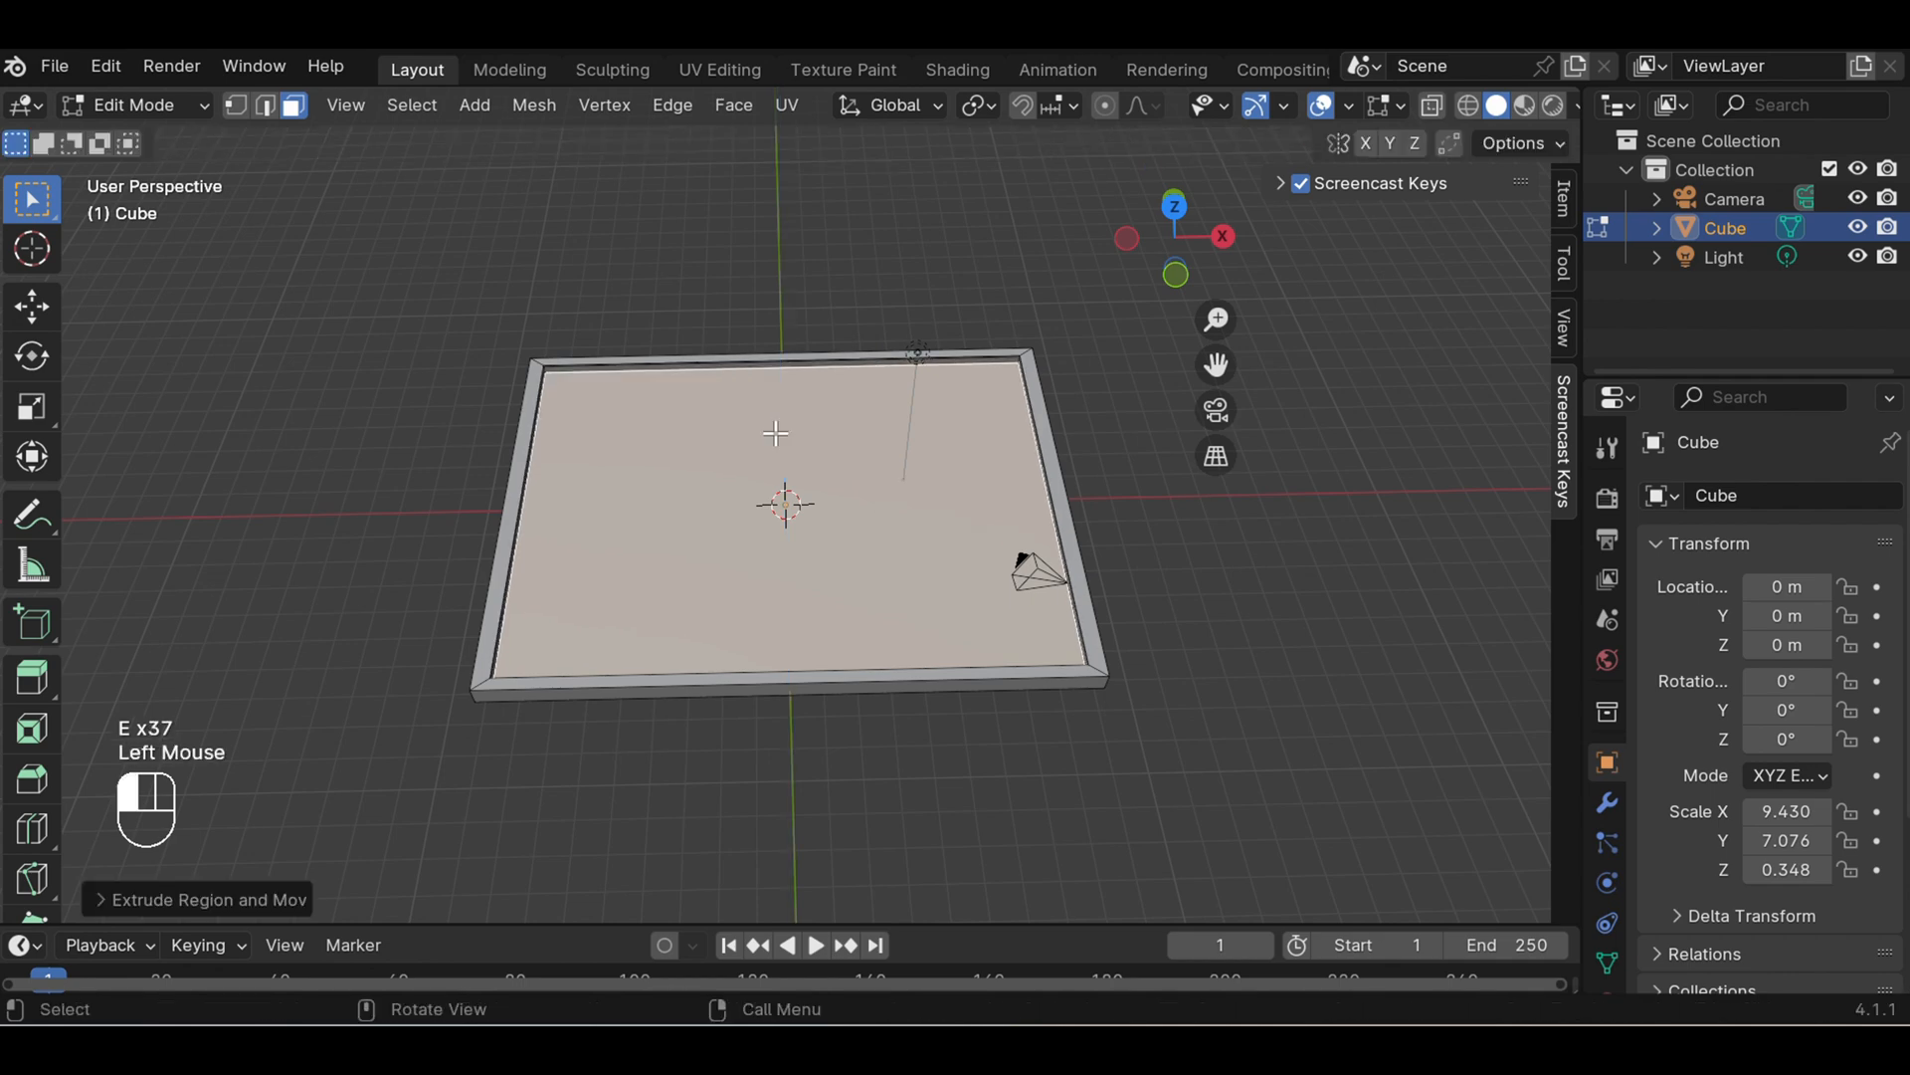
left_click(1088, 478)
- Separate the recessed inner face into its own object by selection and return to Object Mode
middle_click_drag(1125, 528, 1121, 567)
left_click(635, 455)
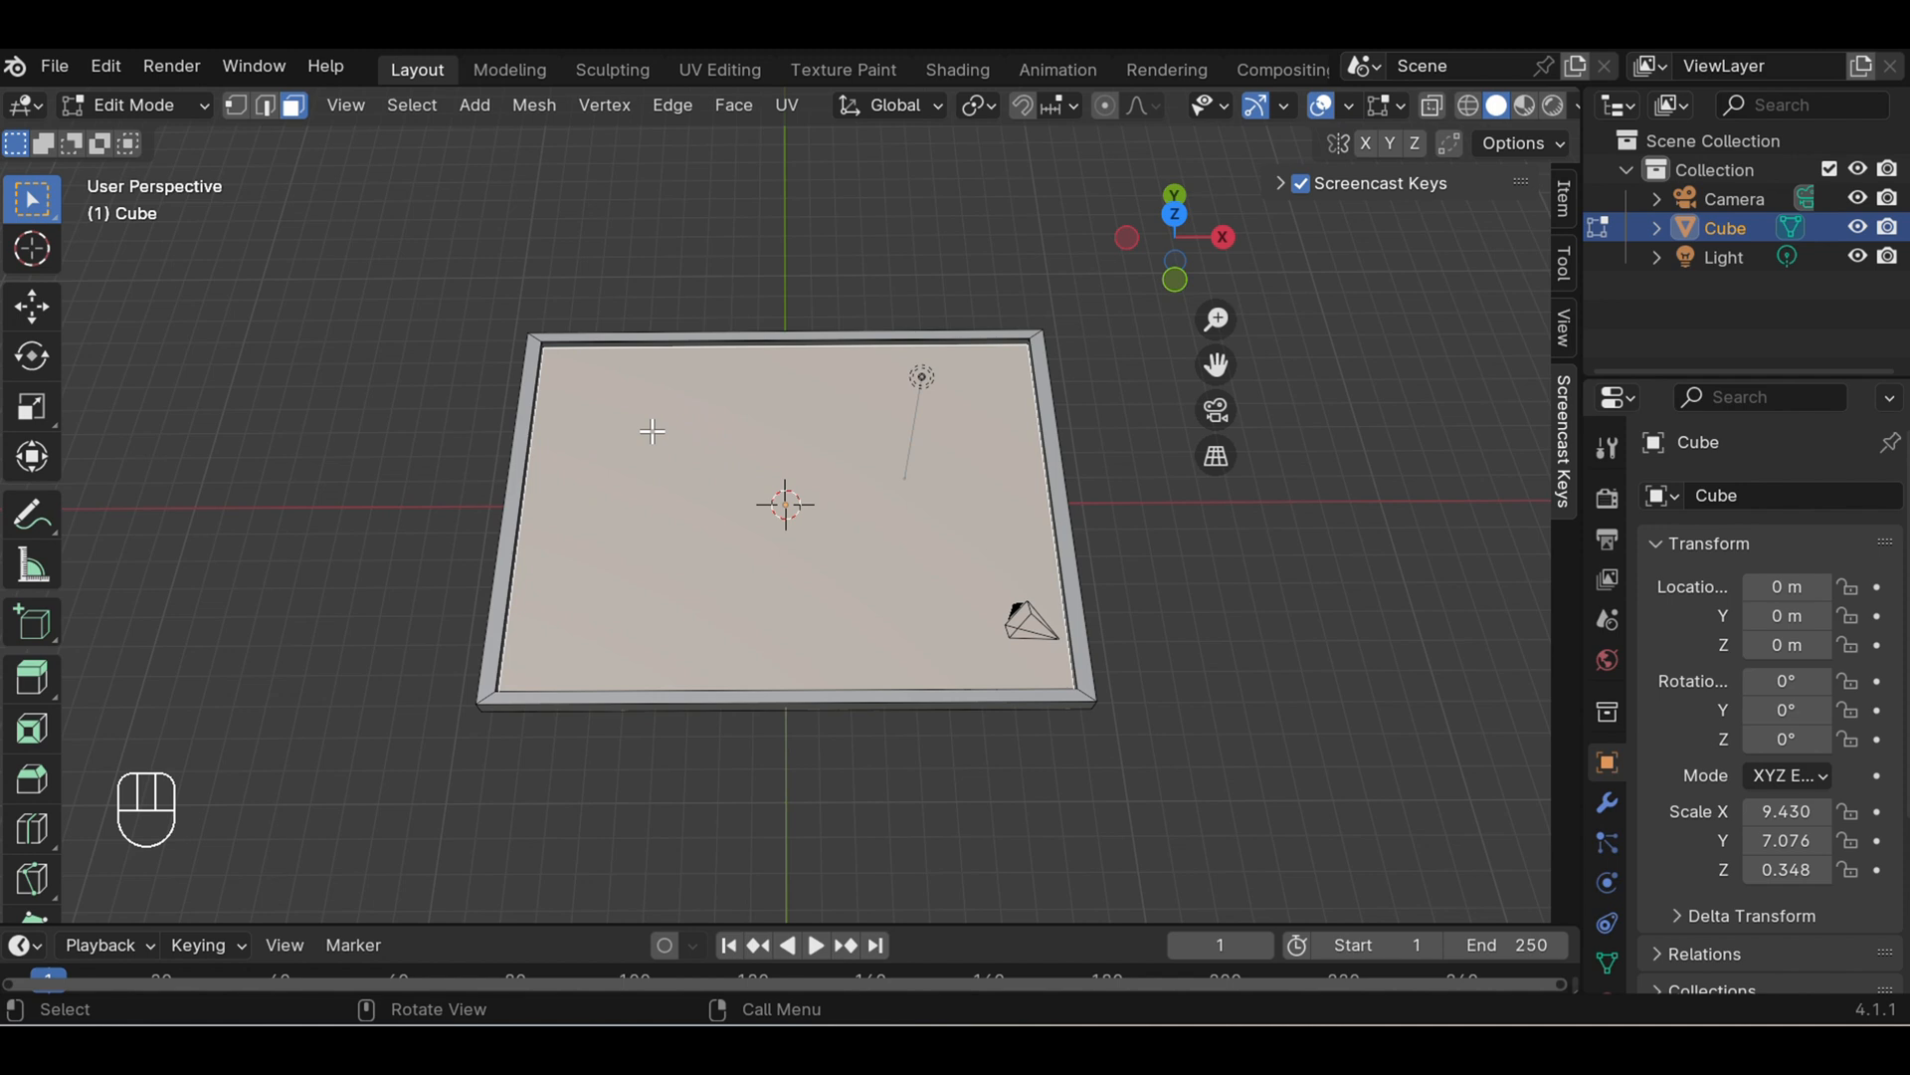
key("p")
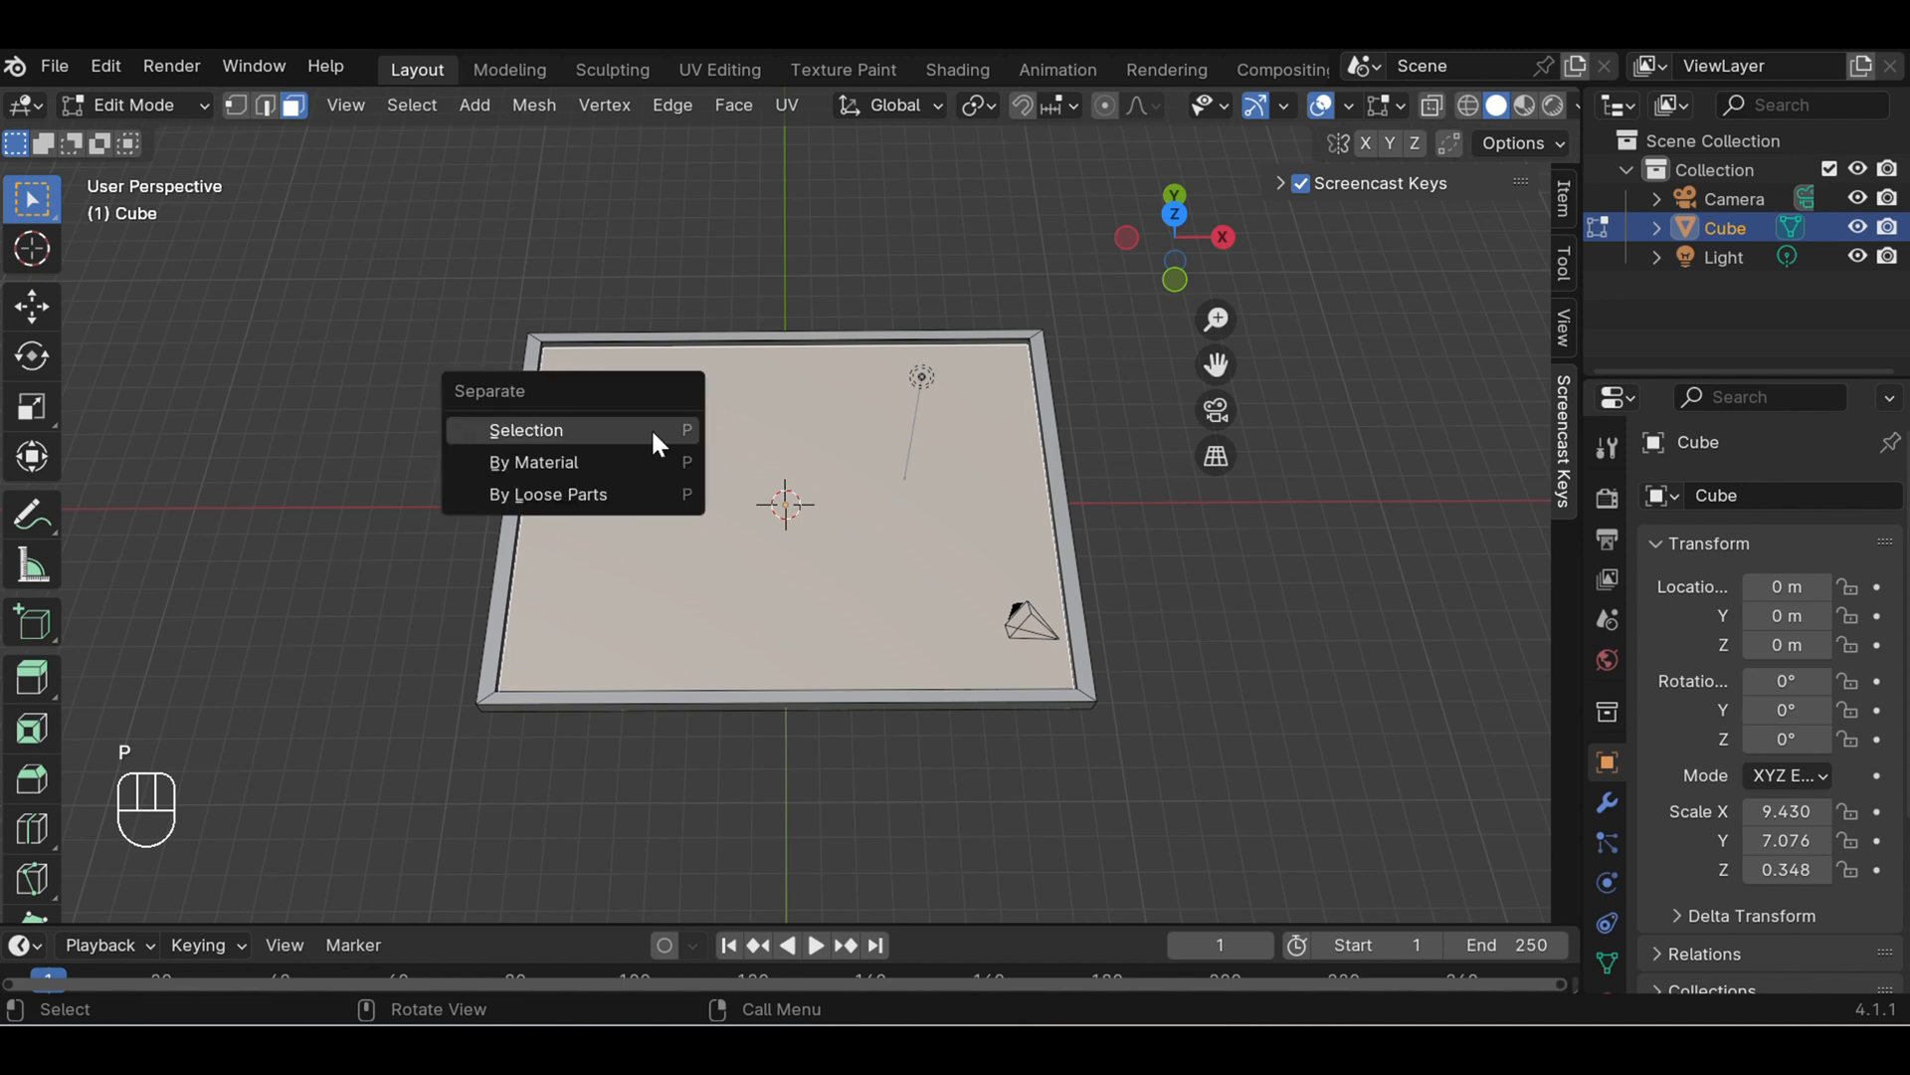
left_click(652, 430)
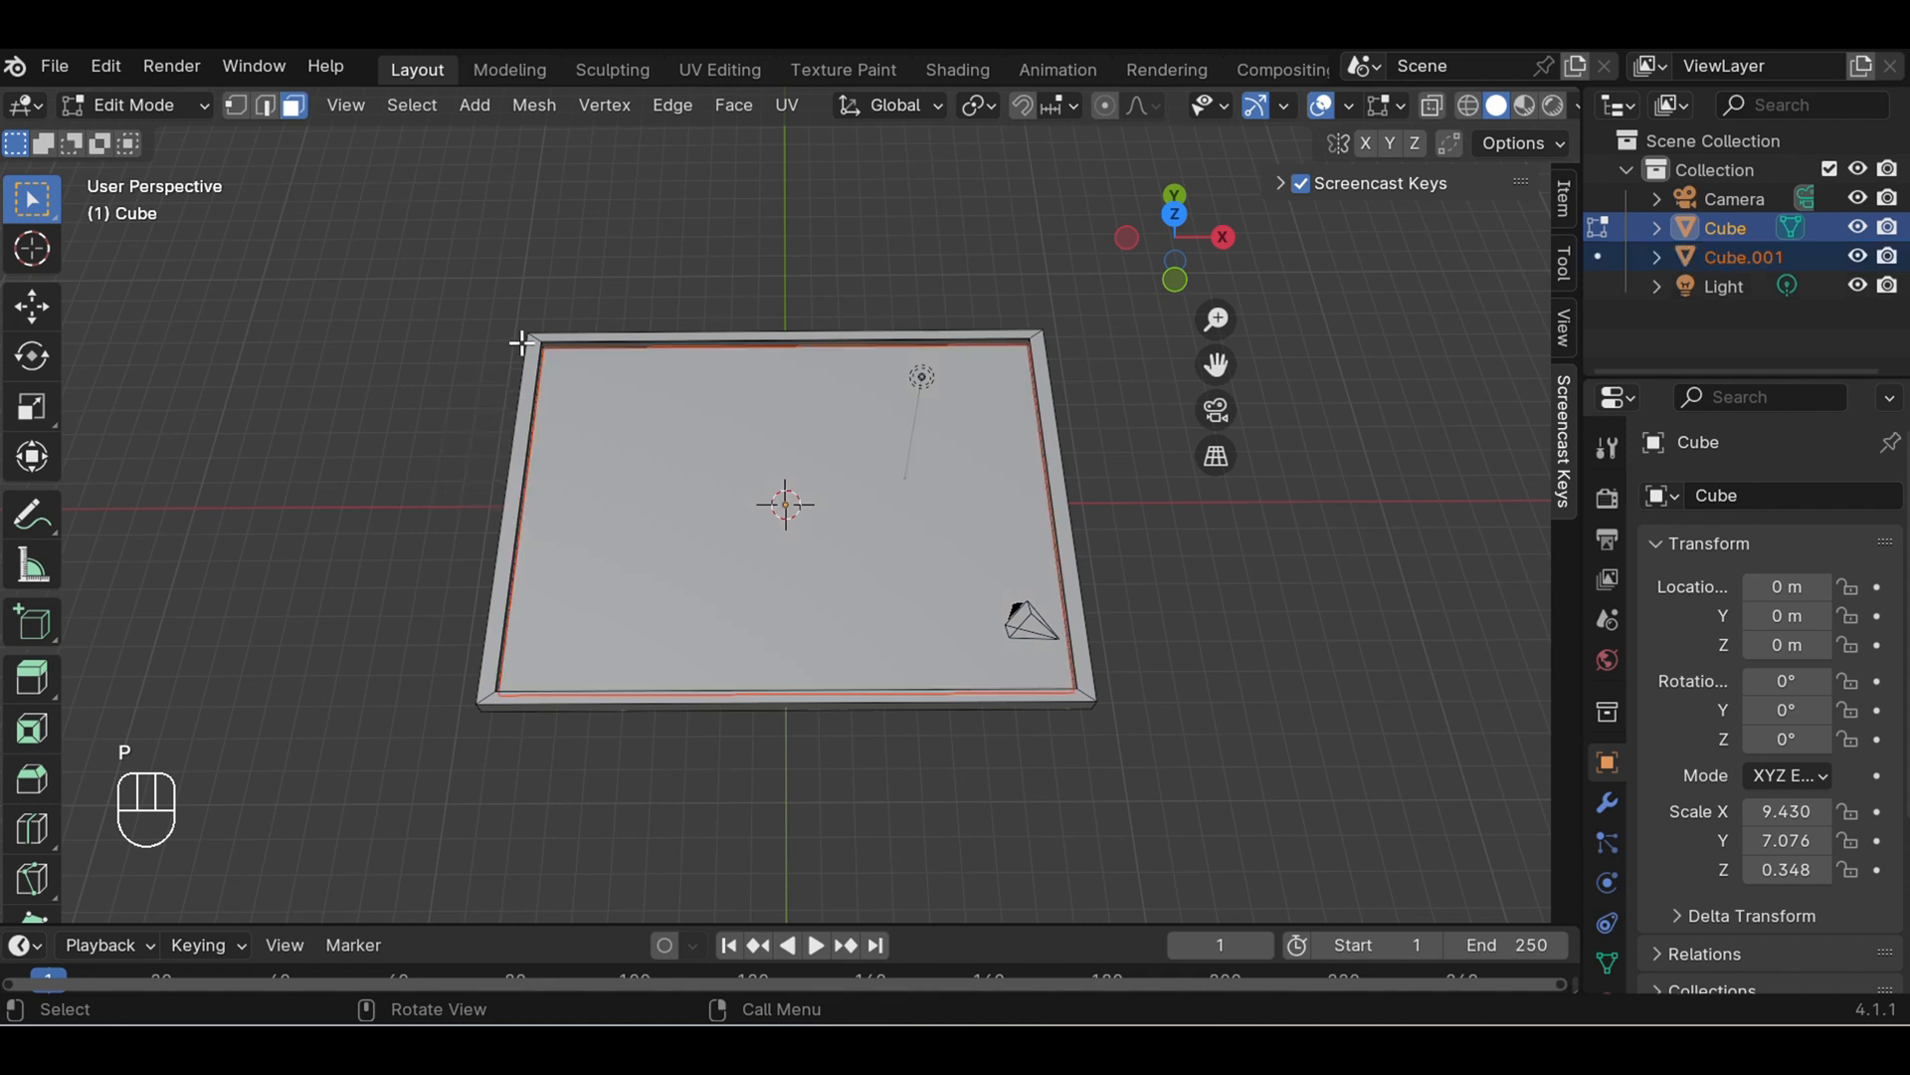
left_click(188, 111)
left_click(182, 139)
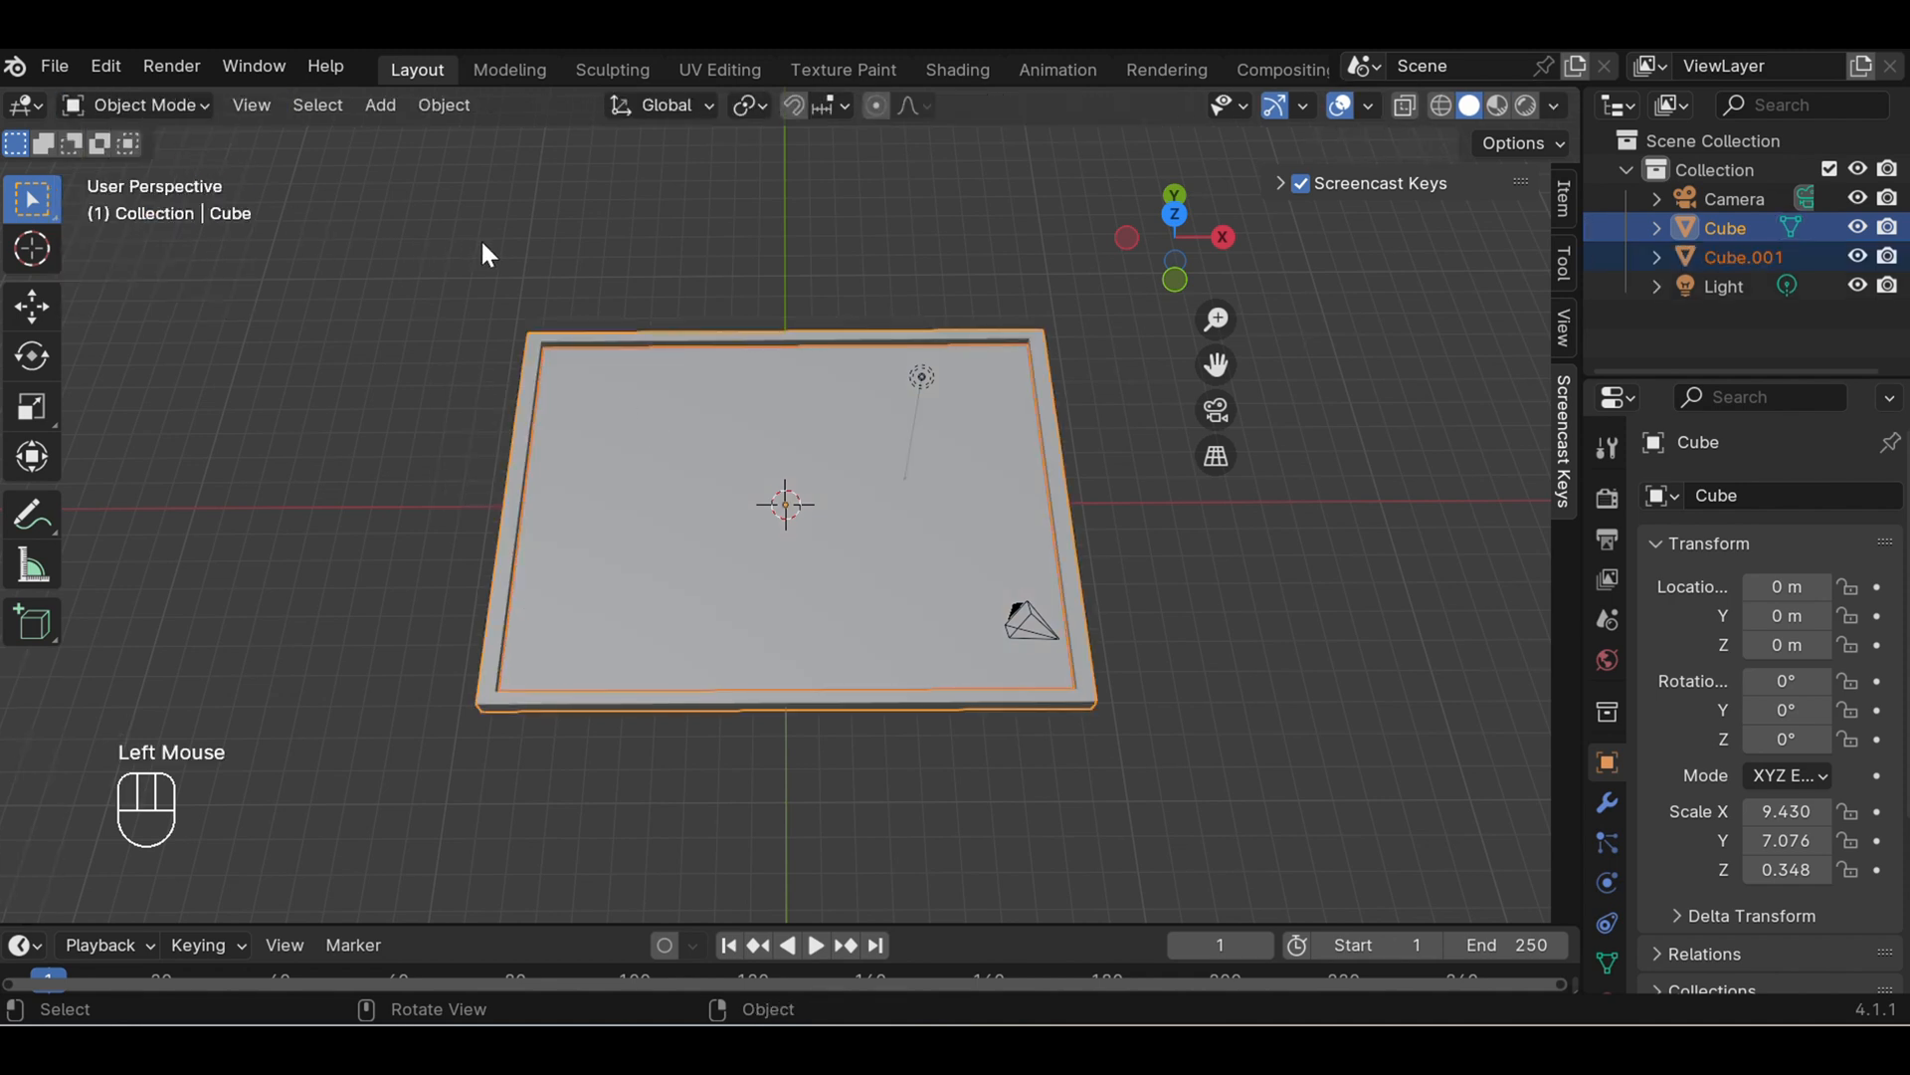
- Select the outer frame and then the separated inner panel to check that they are independent objects
scroll(601, 295, "up", 2)
left_click(378, 236)
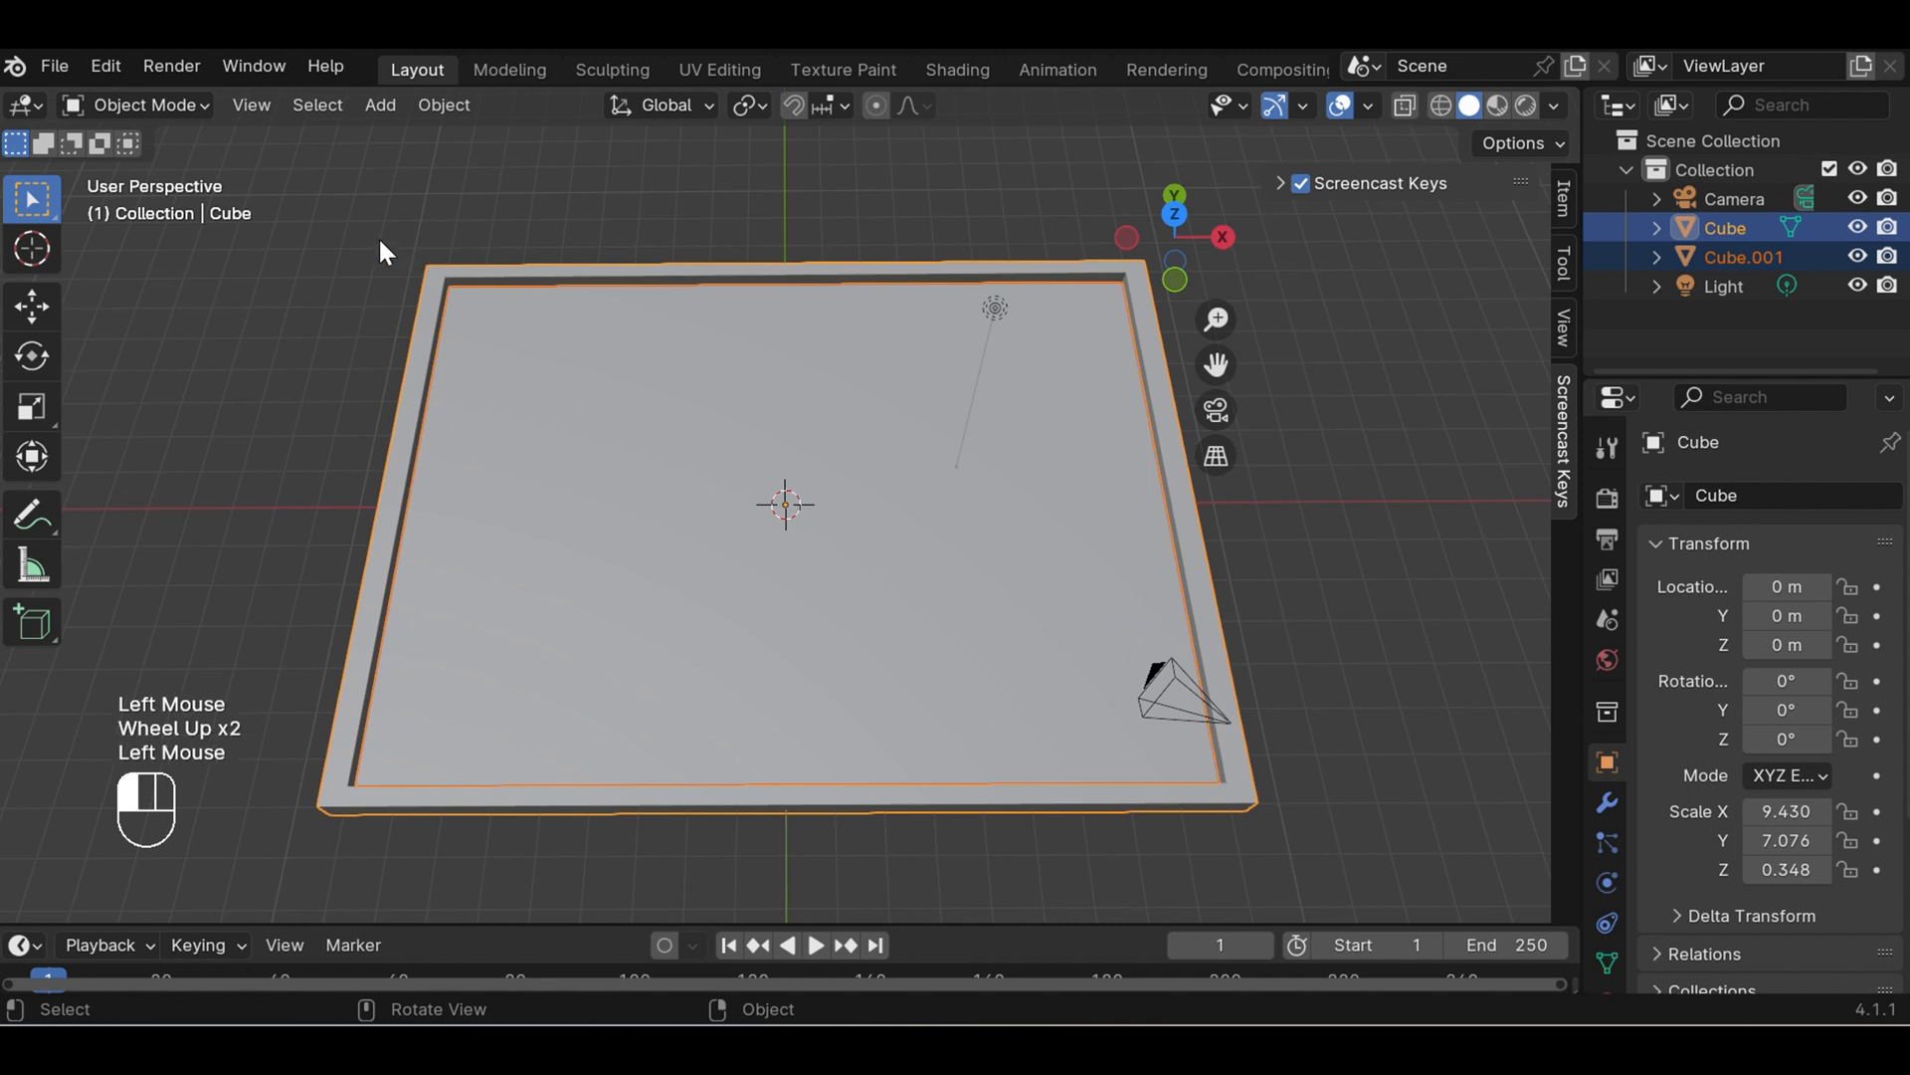
left_click(428, 354)
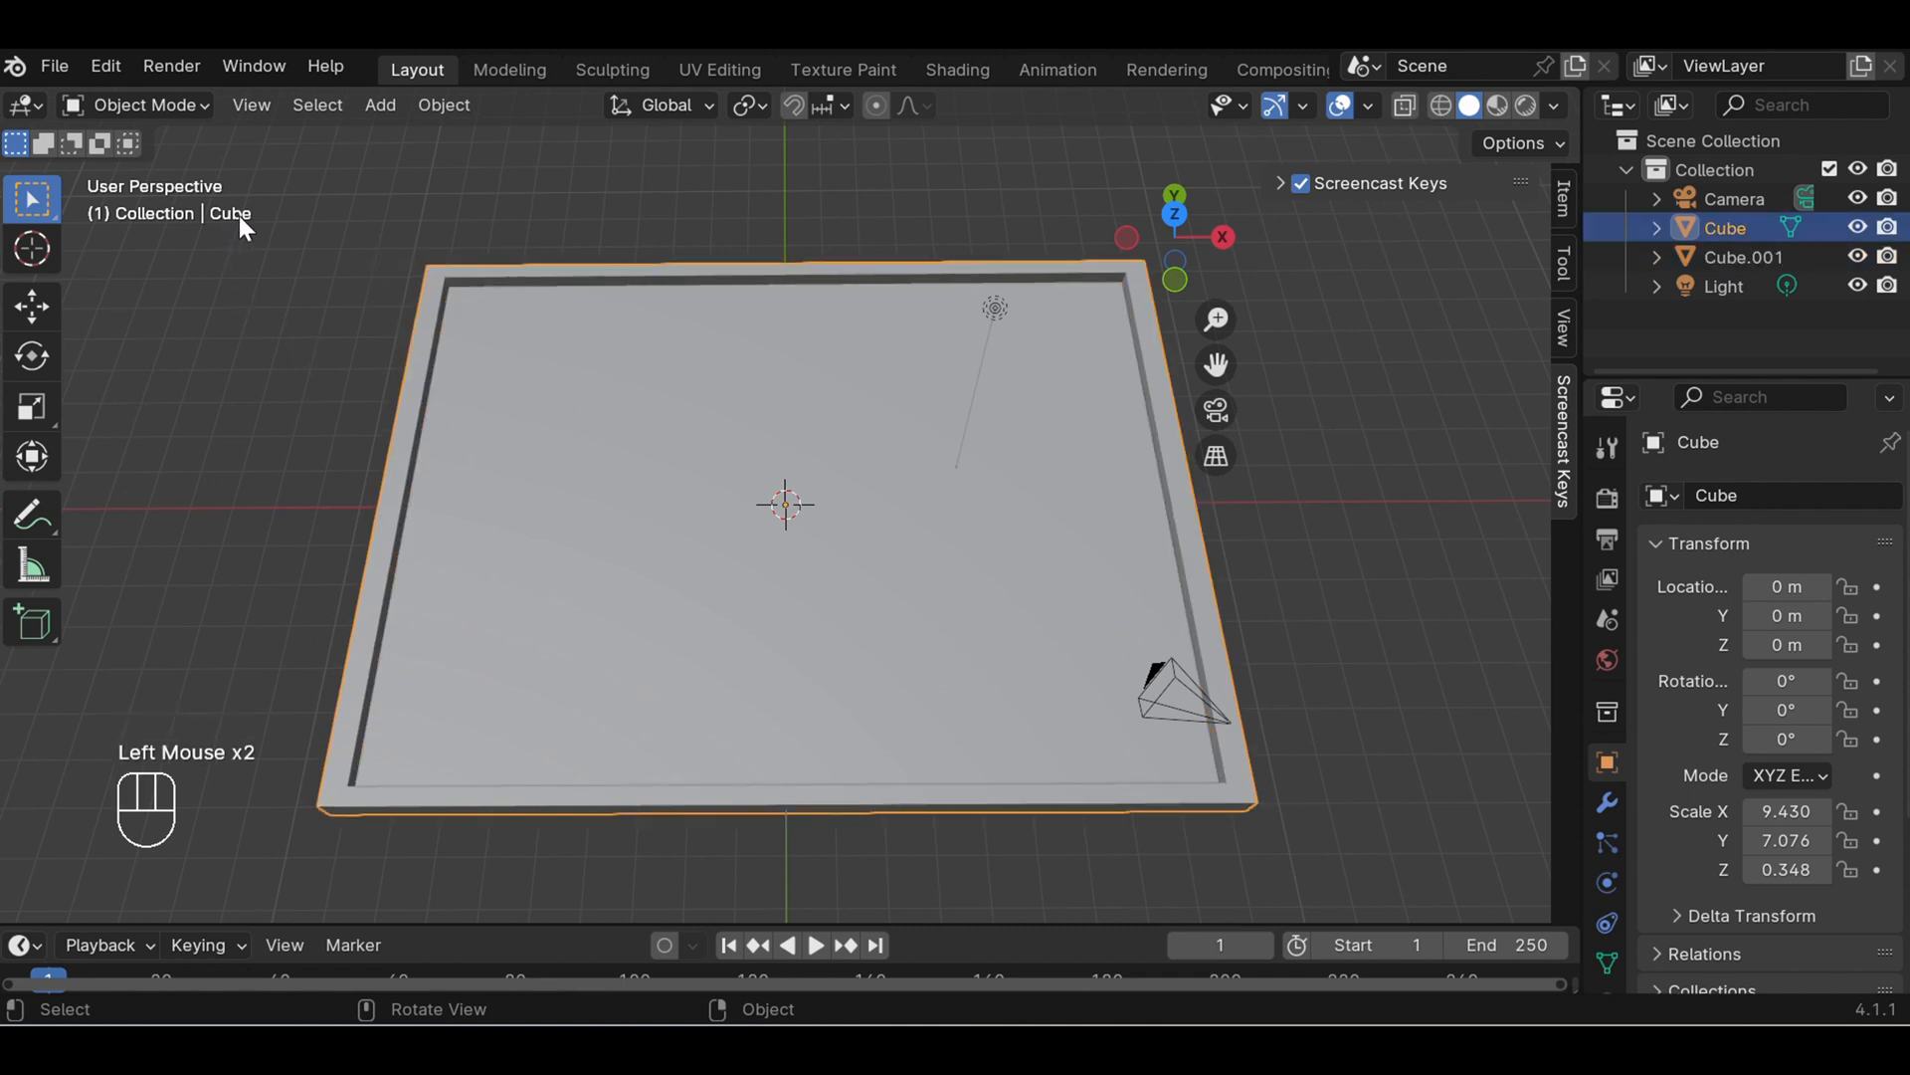
left_click(524, 343)
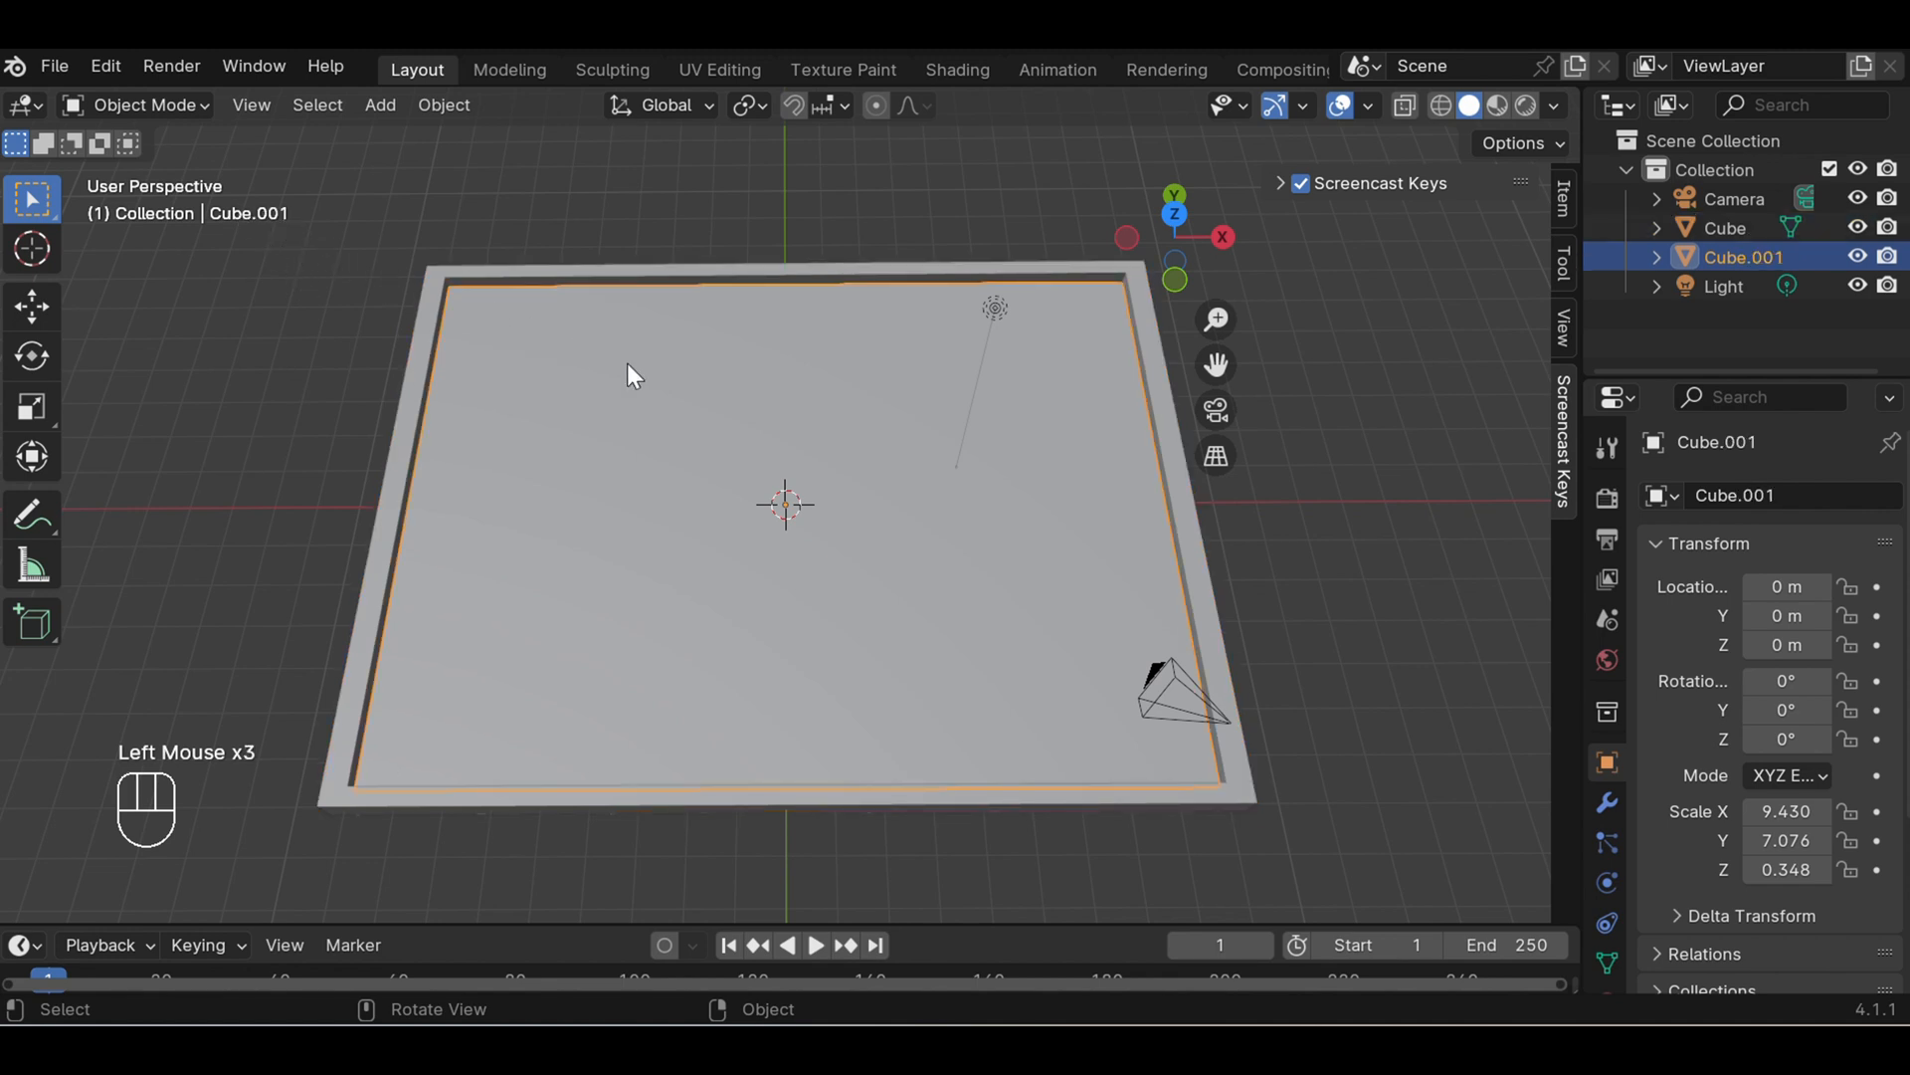
- Show the model in front orthographic view with wireframe shading
scroll(625, 368, "down", 2)
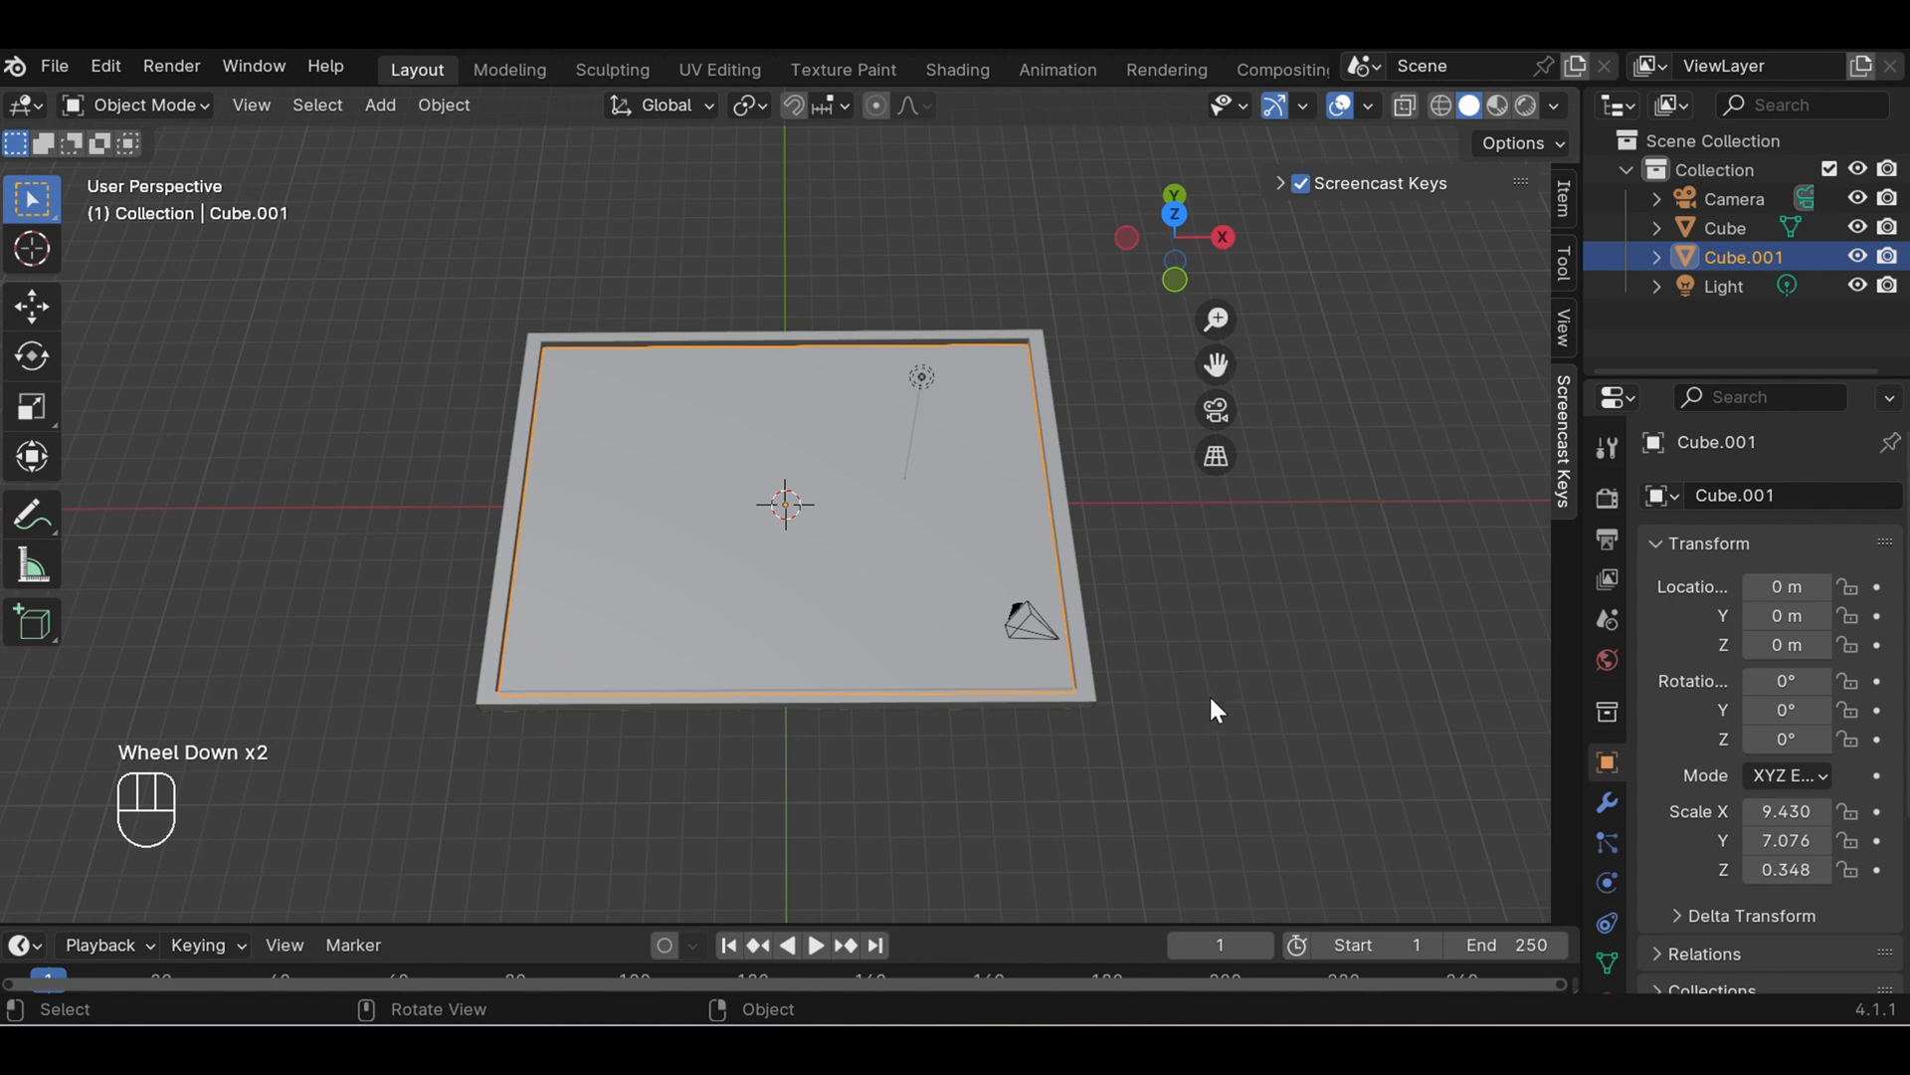
key("KP_1")
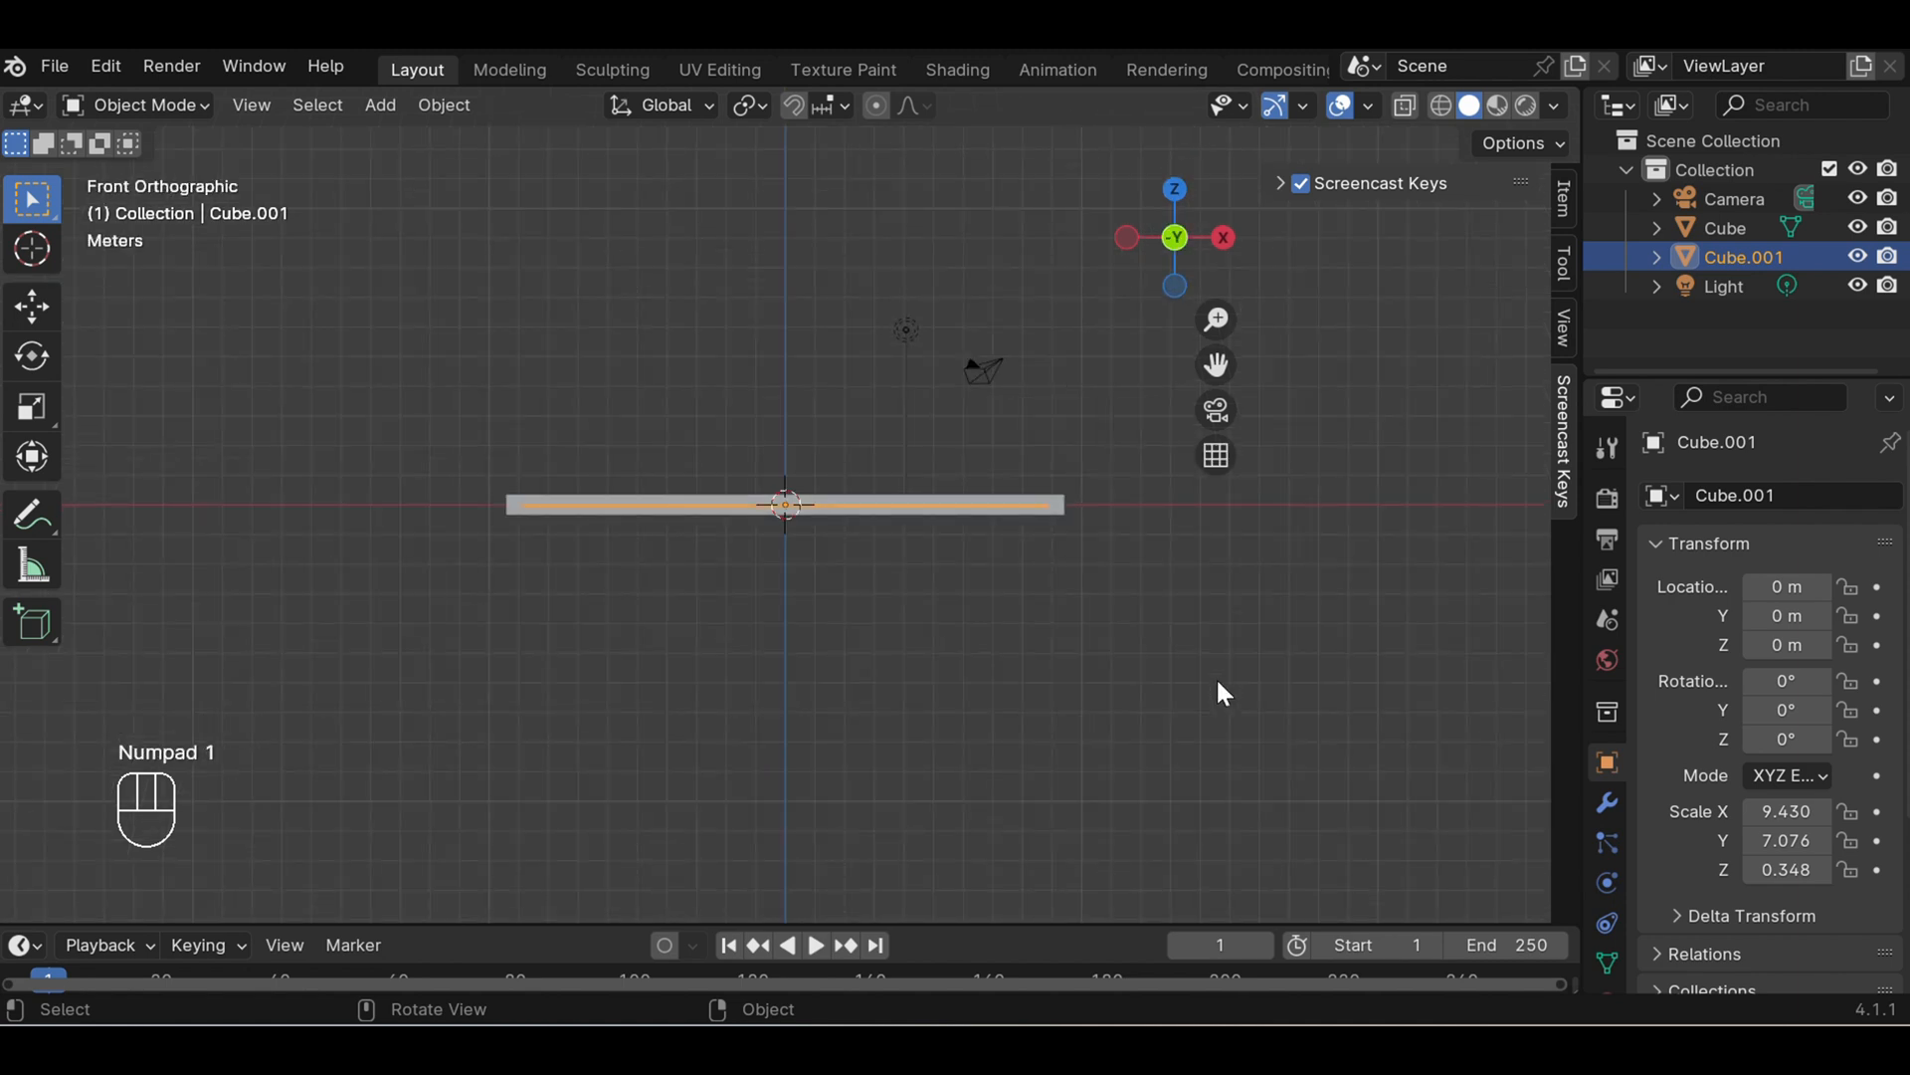
scroll(1223, 693, "up", 3)
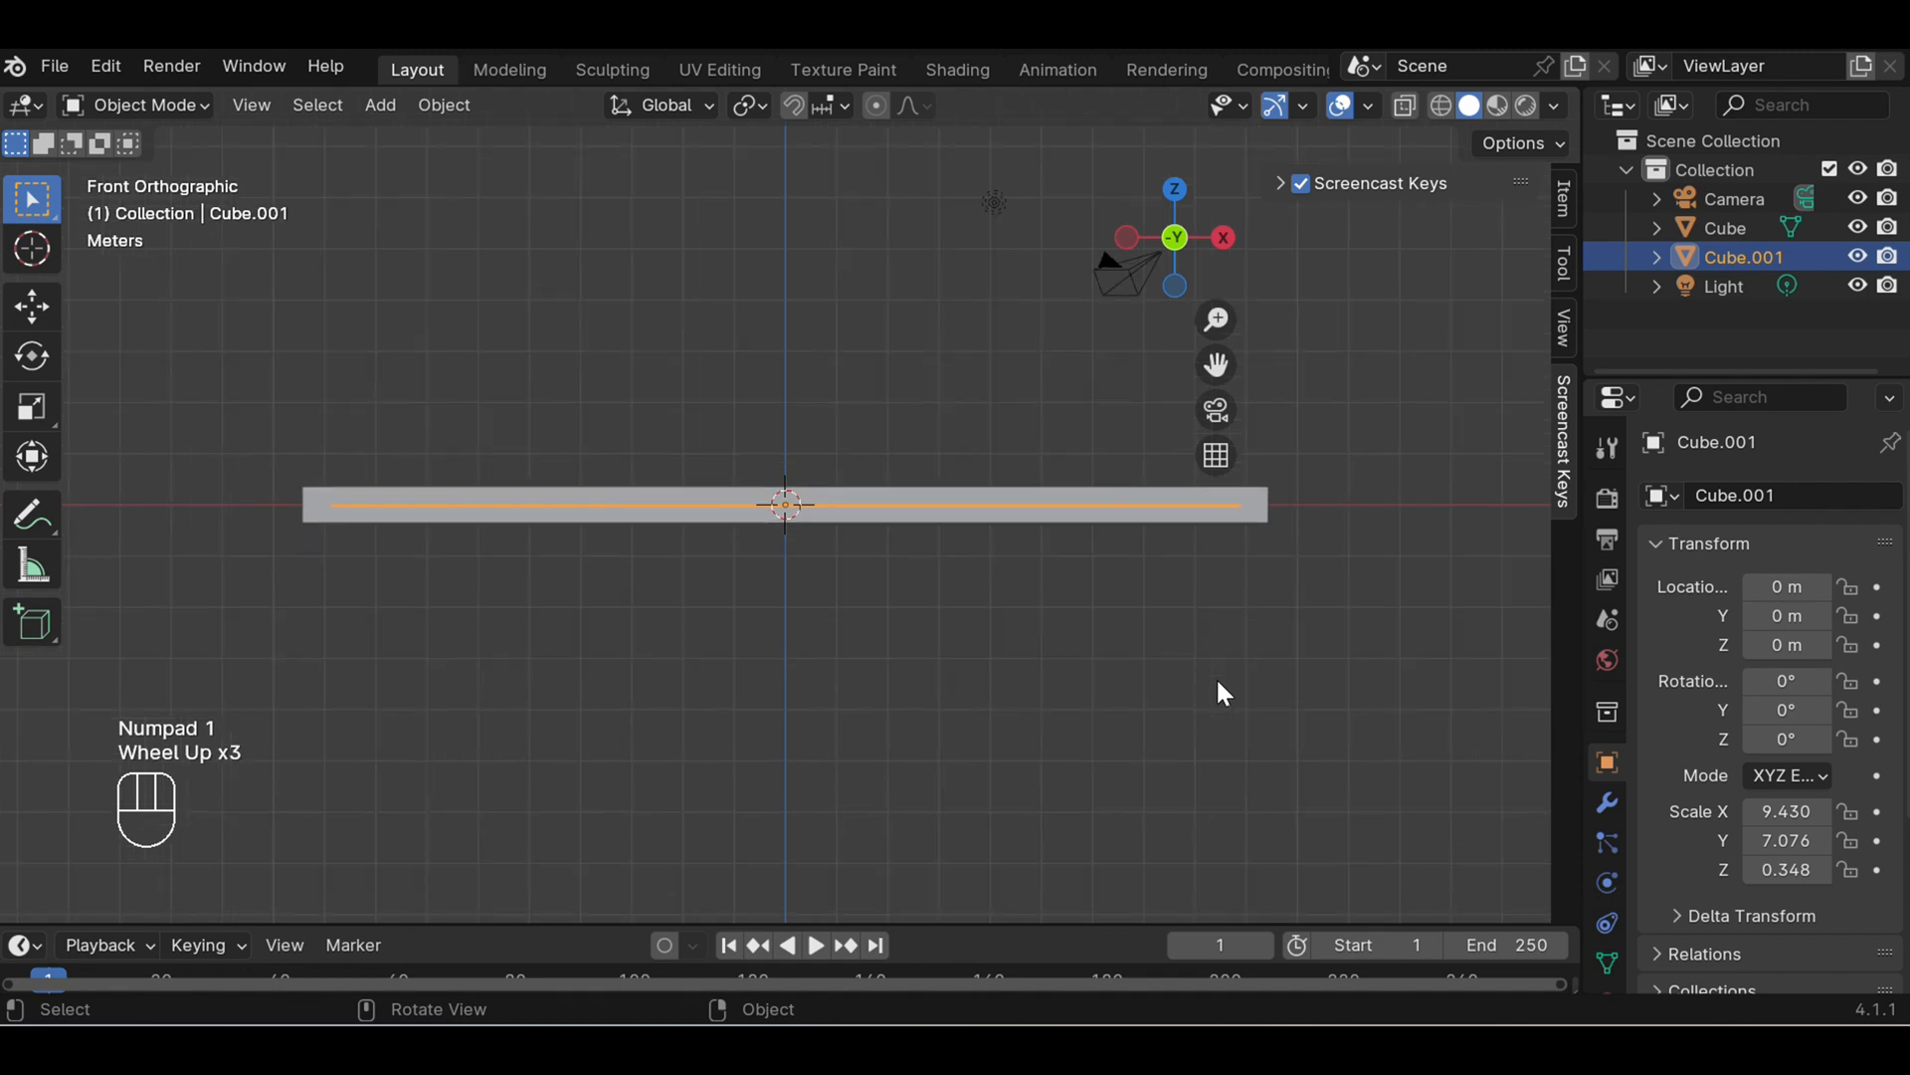
left_click(1443, 106)
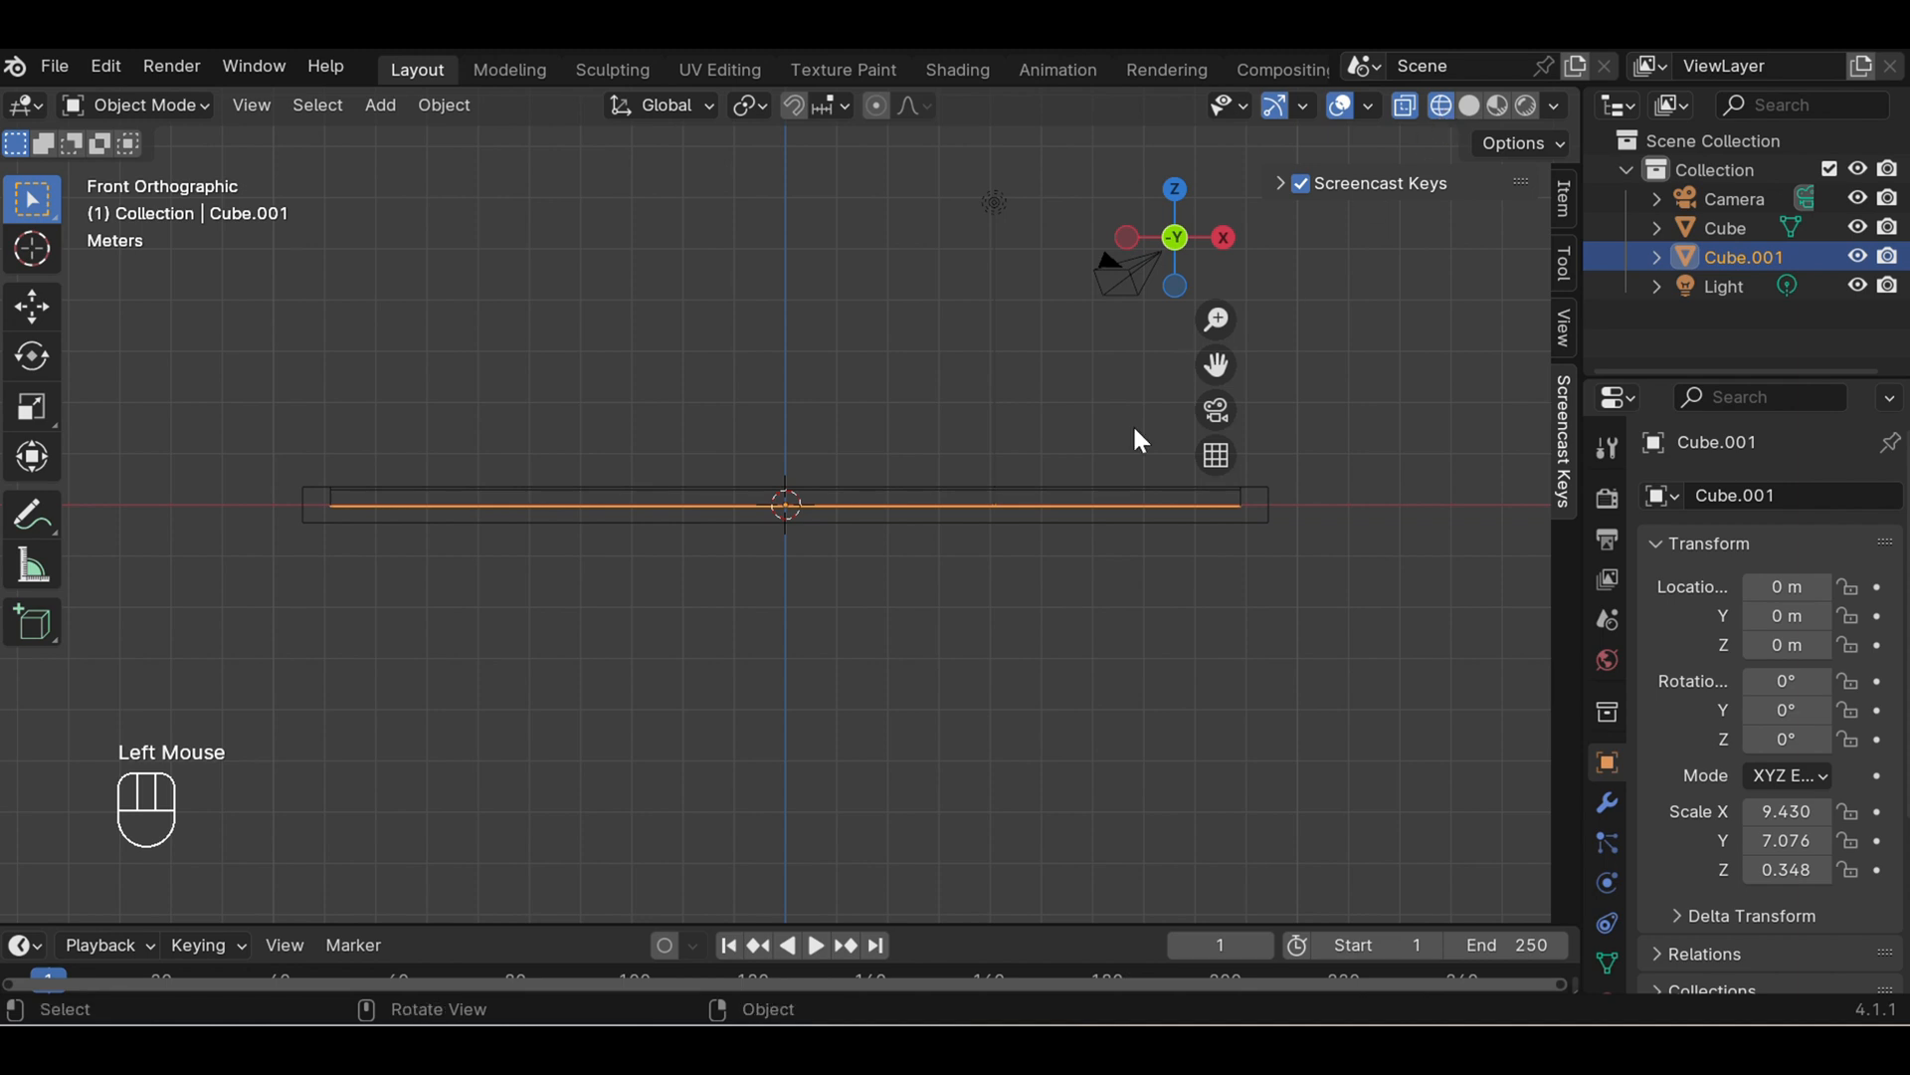
scroll(1049, 476, "up", 1)
scroll(1053, 484, "up", 1)
scroll(1053, 483, "down", 1)
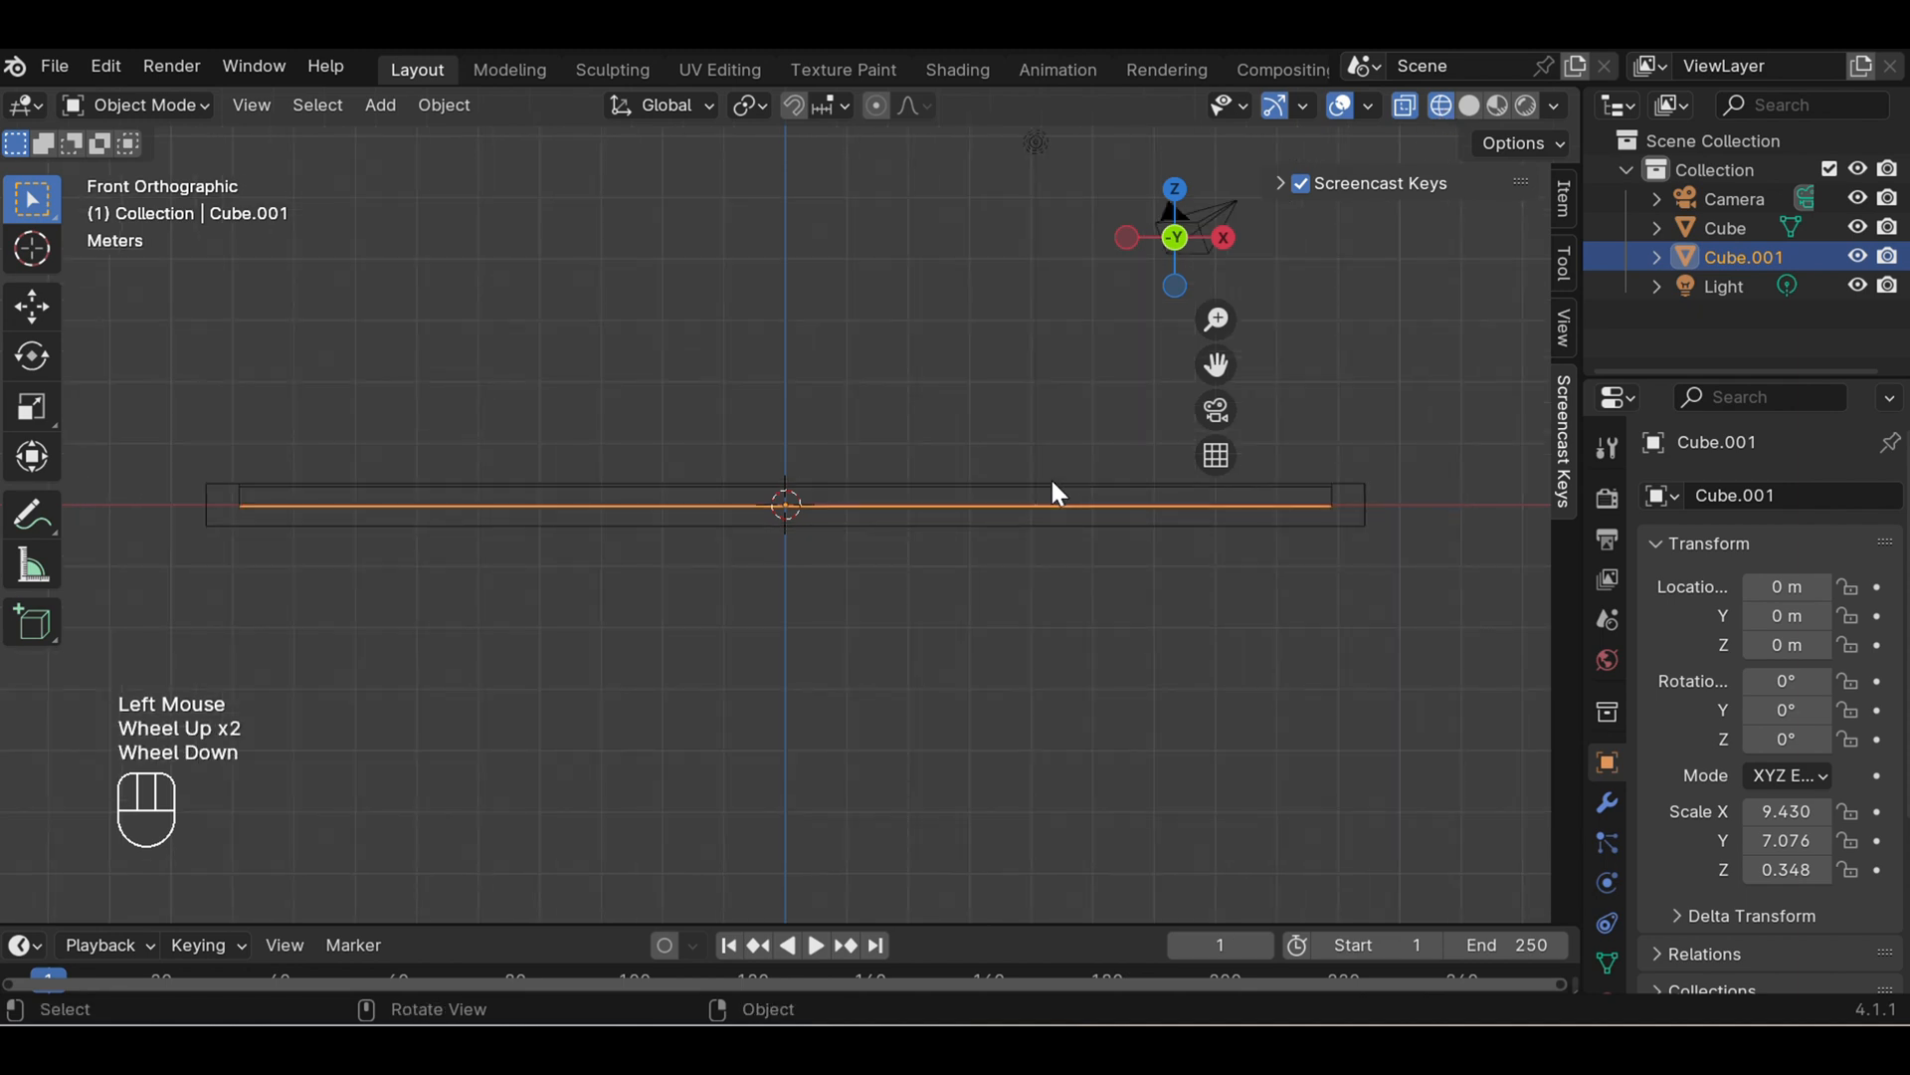
- Move the outer frame slightly down along the Z axis, to a Z location of about -0.03 m
left_click(215, 505)
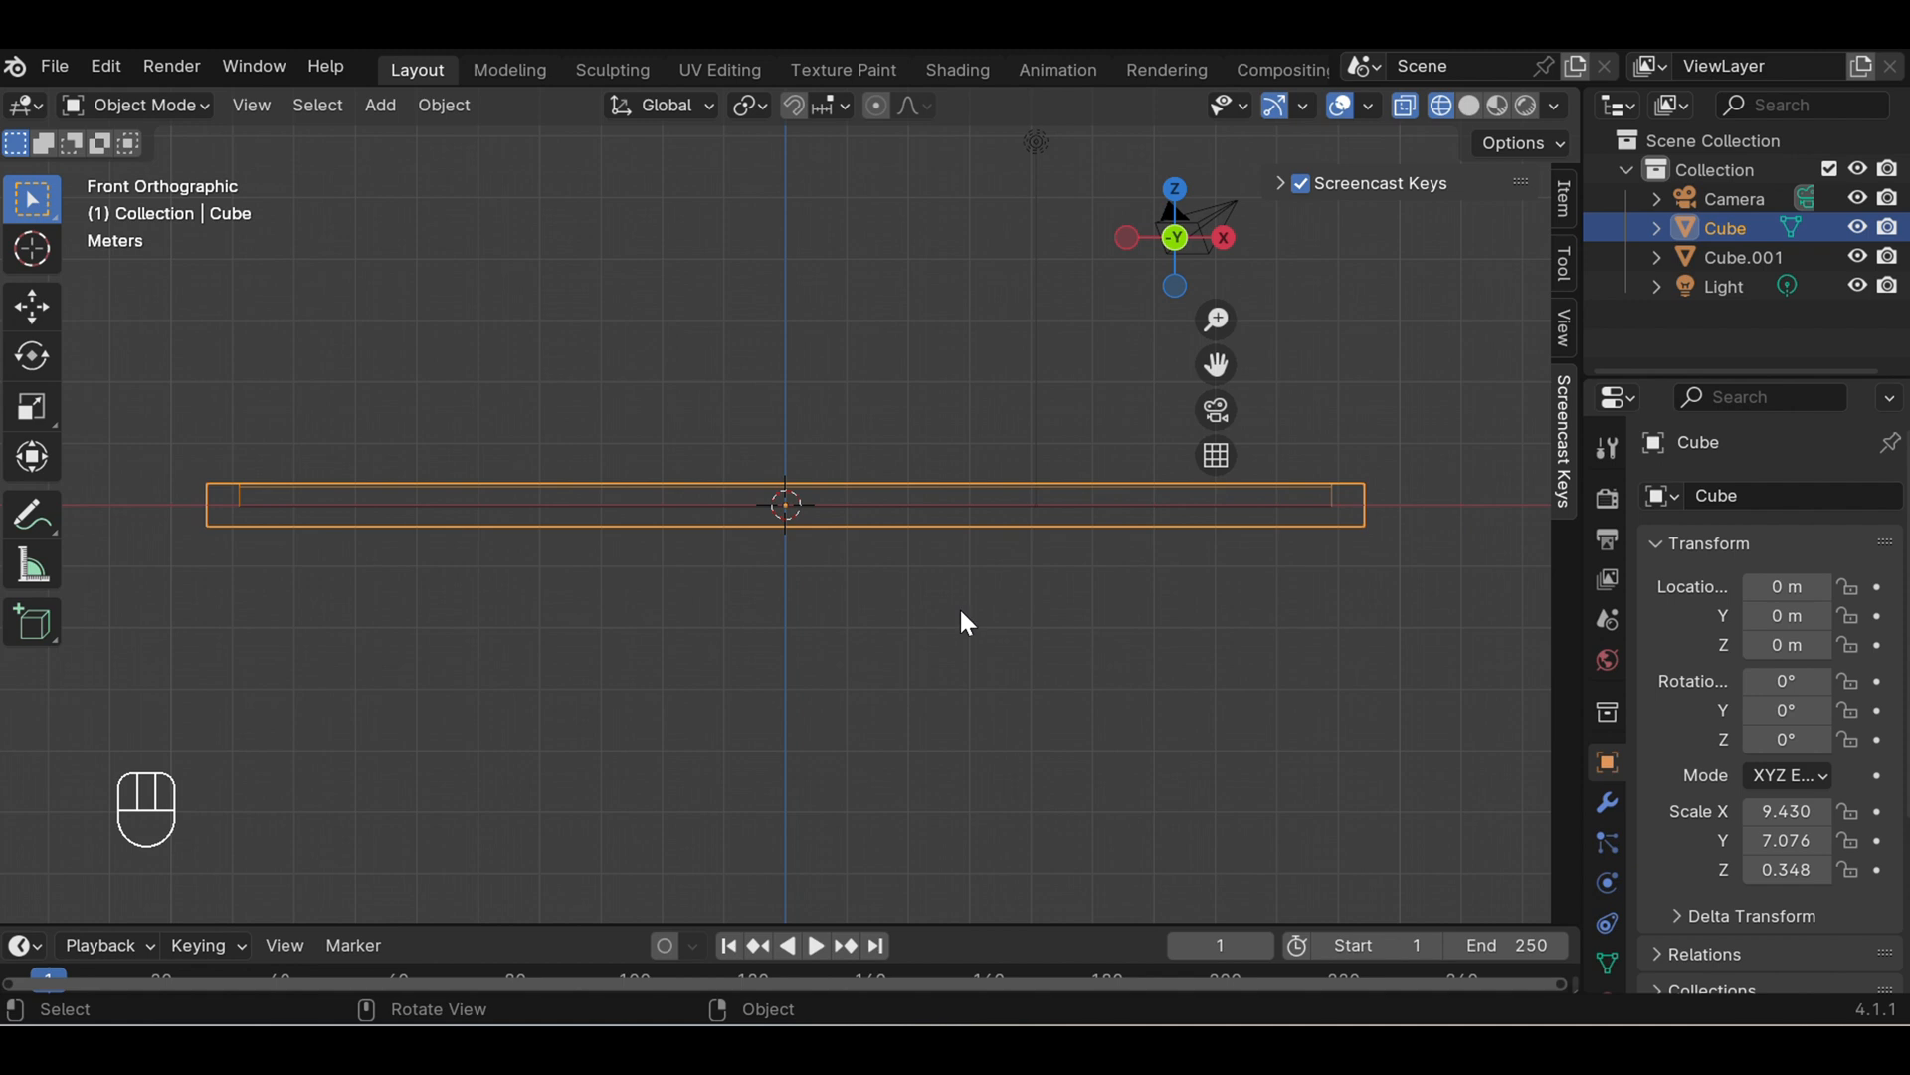
key("g")
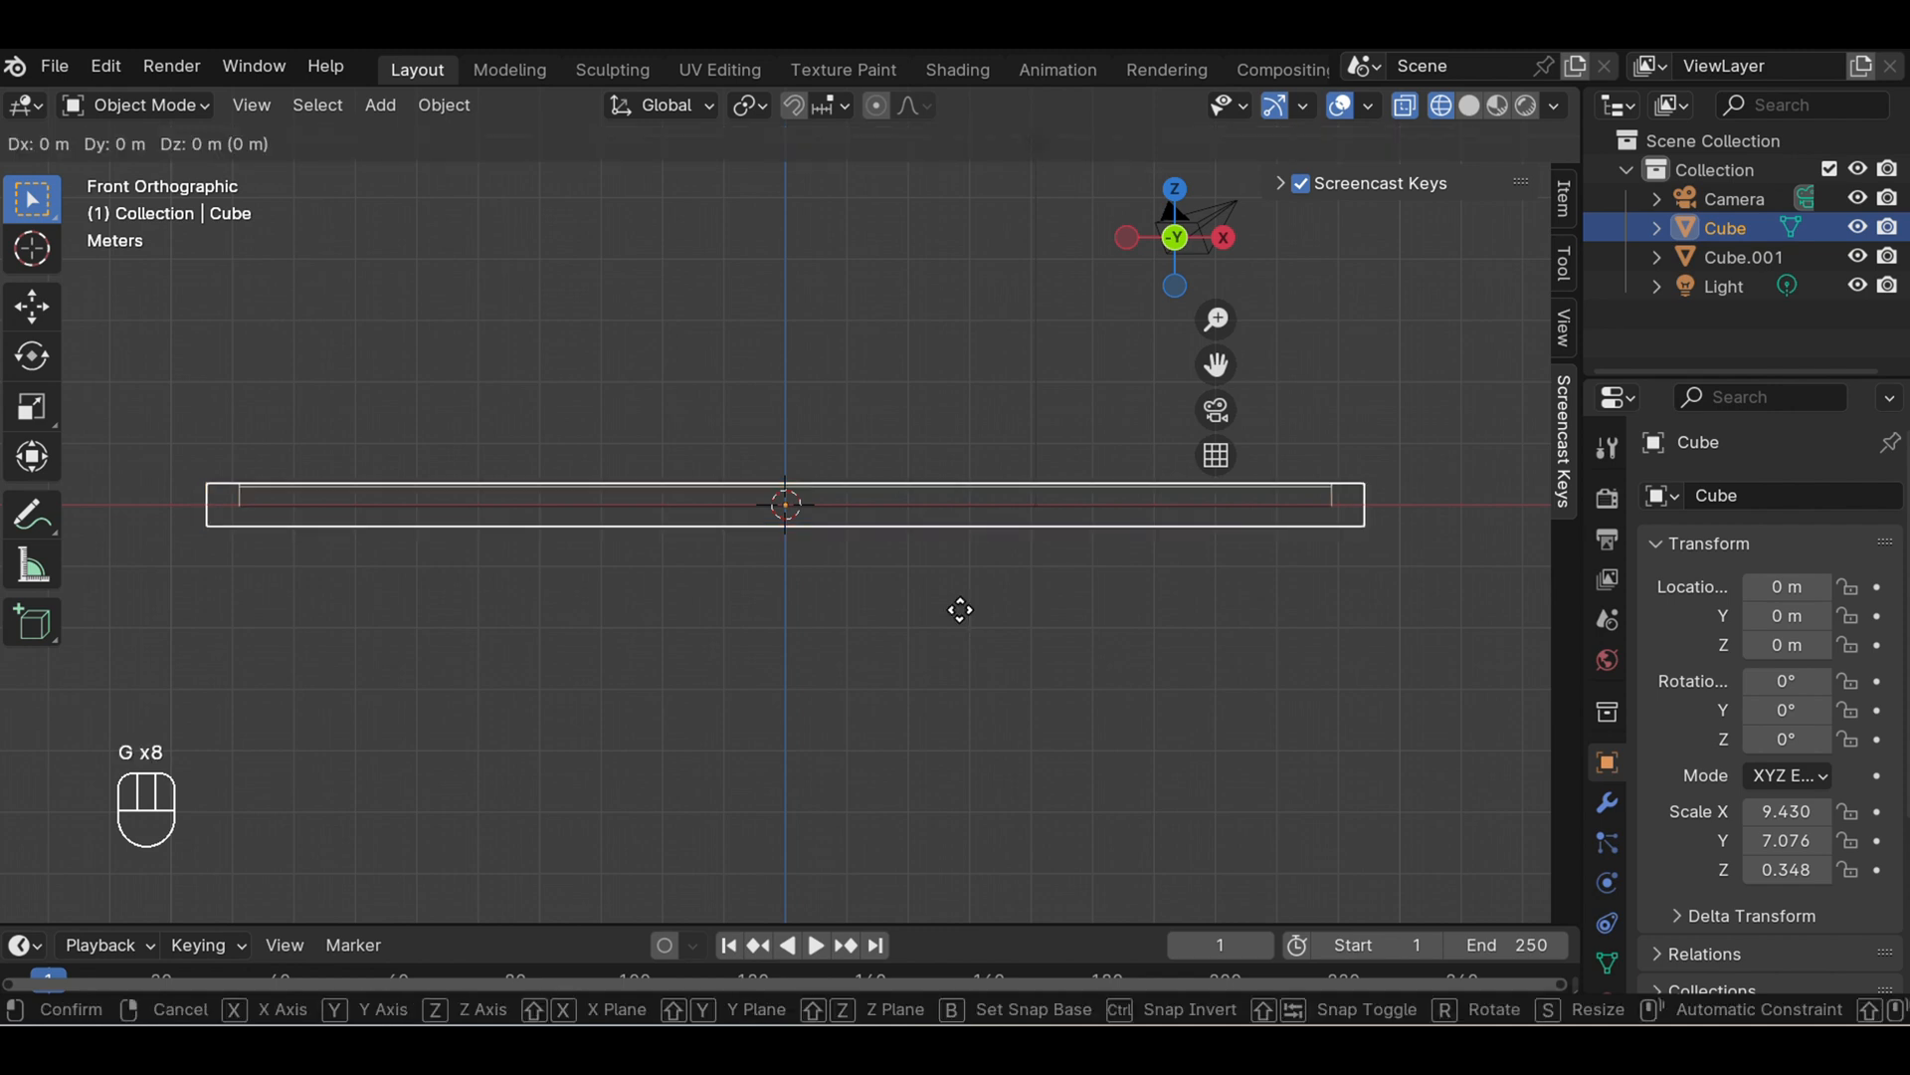
key("z")
key("z")
key("z")
key("z")
key("z")
key("z")
key("z")
key("z")
key("z")
key("z")
key("z")
key("z")
key("z")
key("z")
key("z")
key("z")
key("z")
key("z")
key("z")
key("z")
key("z")
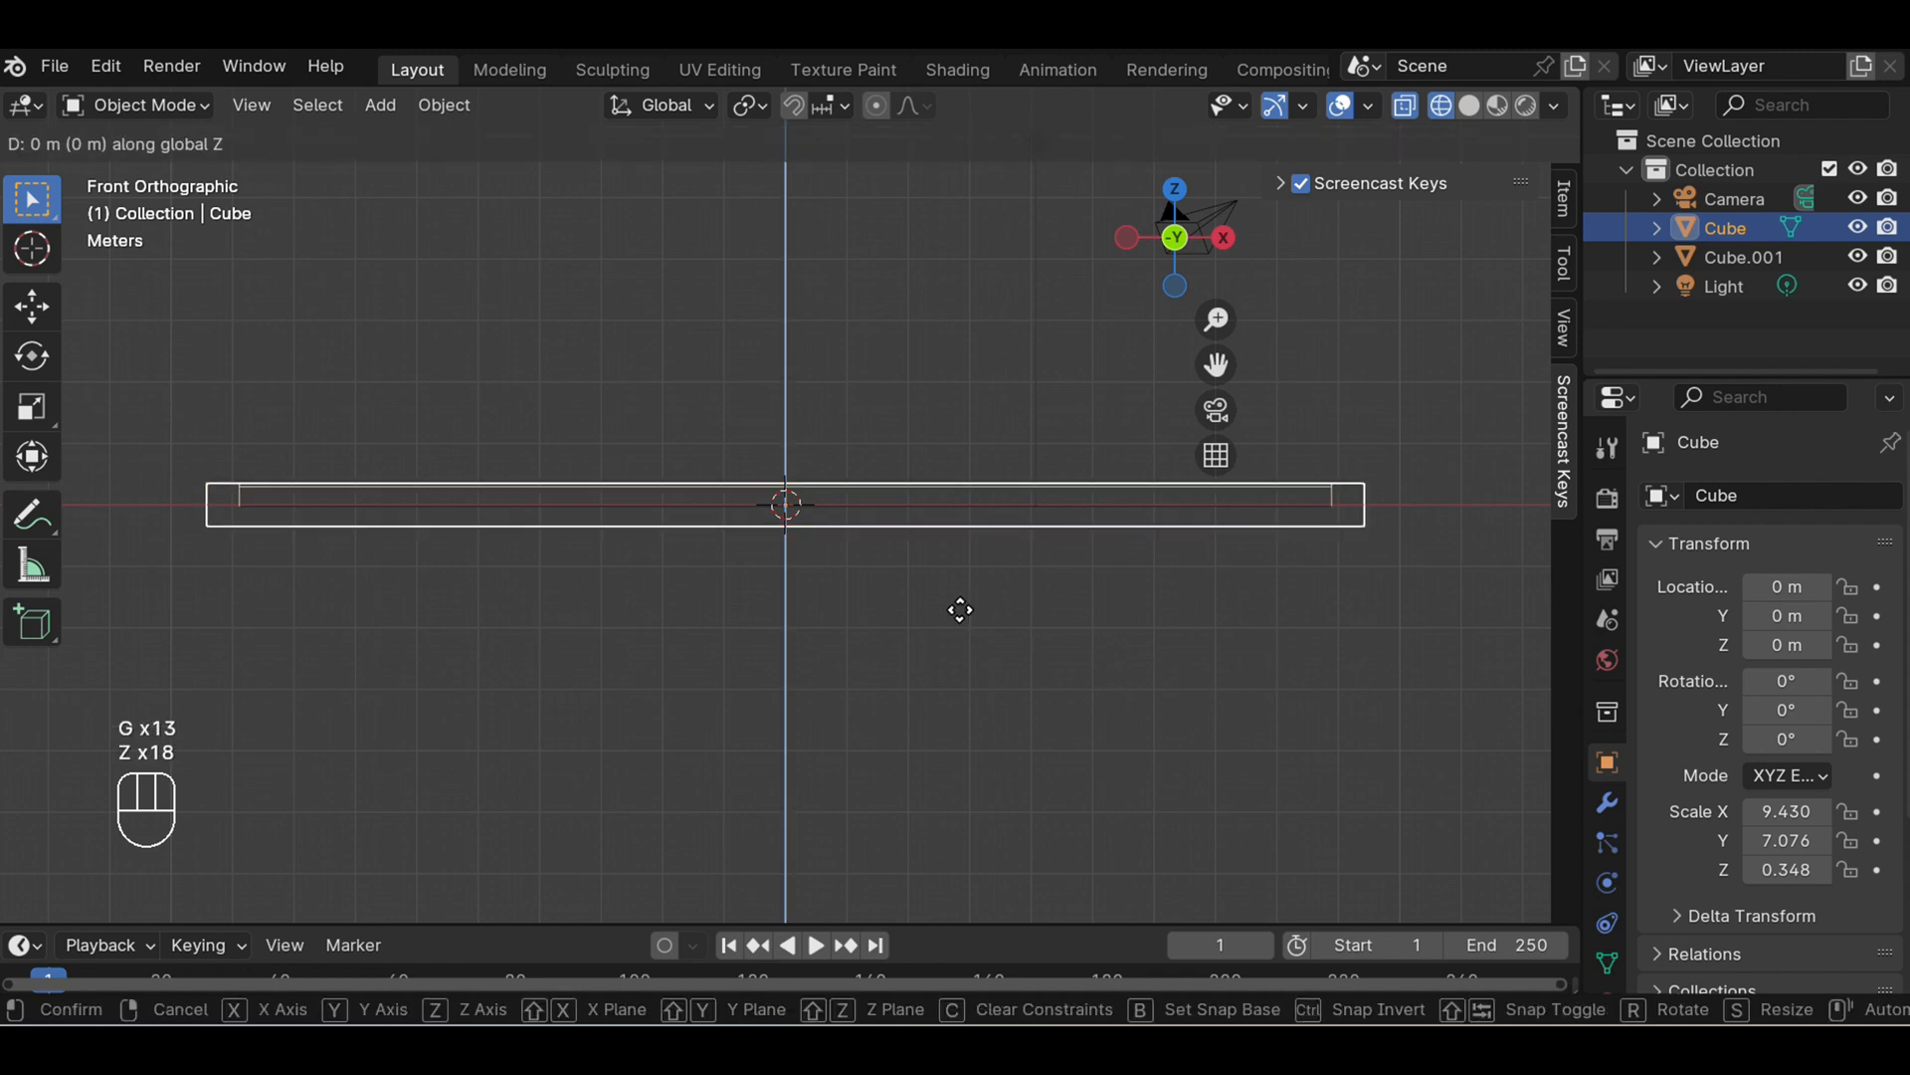
key("z")
key("z")
key("z")
key("z")
key("z")
key("z")
key("z")
key("z")
key("z")
key("z")
key("z")
key("z")
key("z")
key("z")
key("z")
key("z")
key("z")
key("z")
key("z")
key("z")
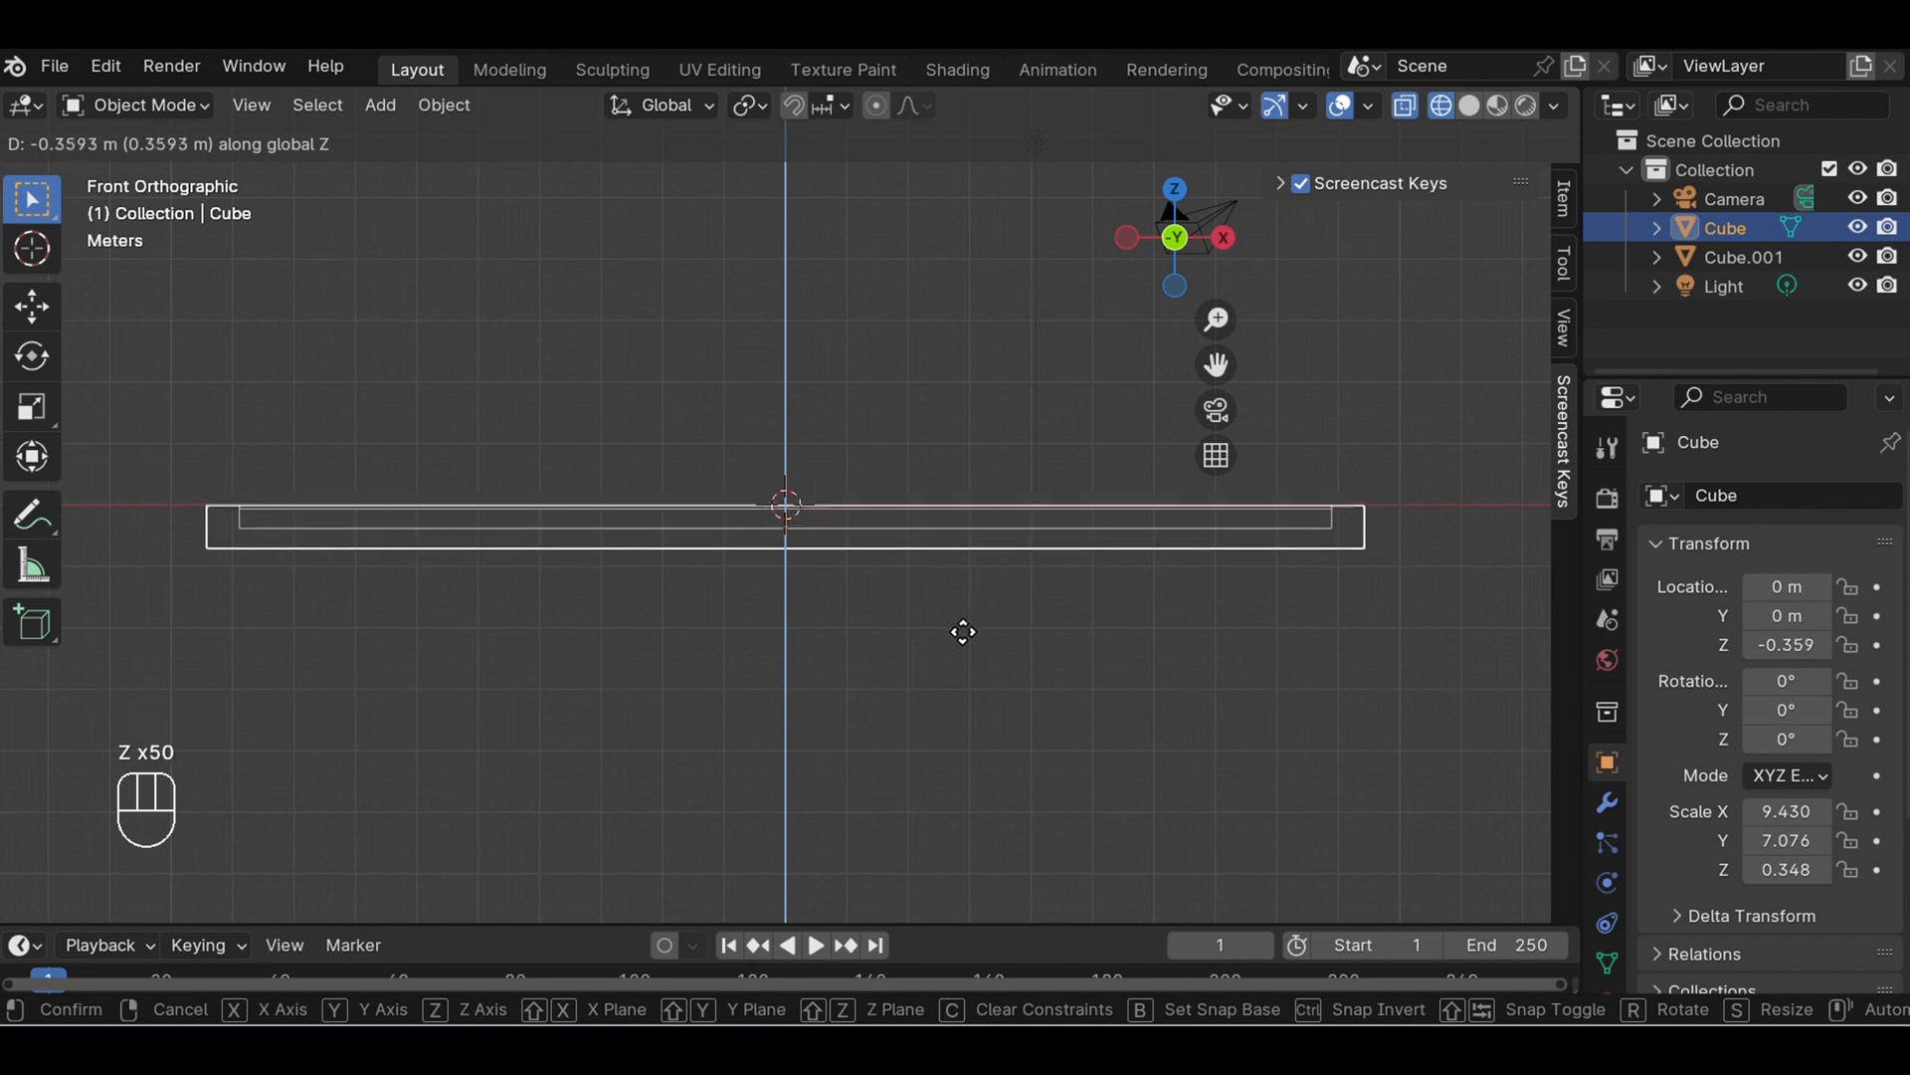
key("z")
key("z")
key("z")
key("z")
key("z")
key("z")
key("z")
key("z")
key("z")
key("z")
key("z")
key("z")
key("z")
key("z")
key("z")
key("z")
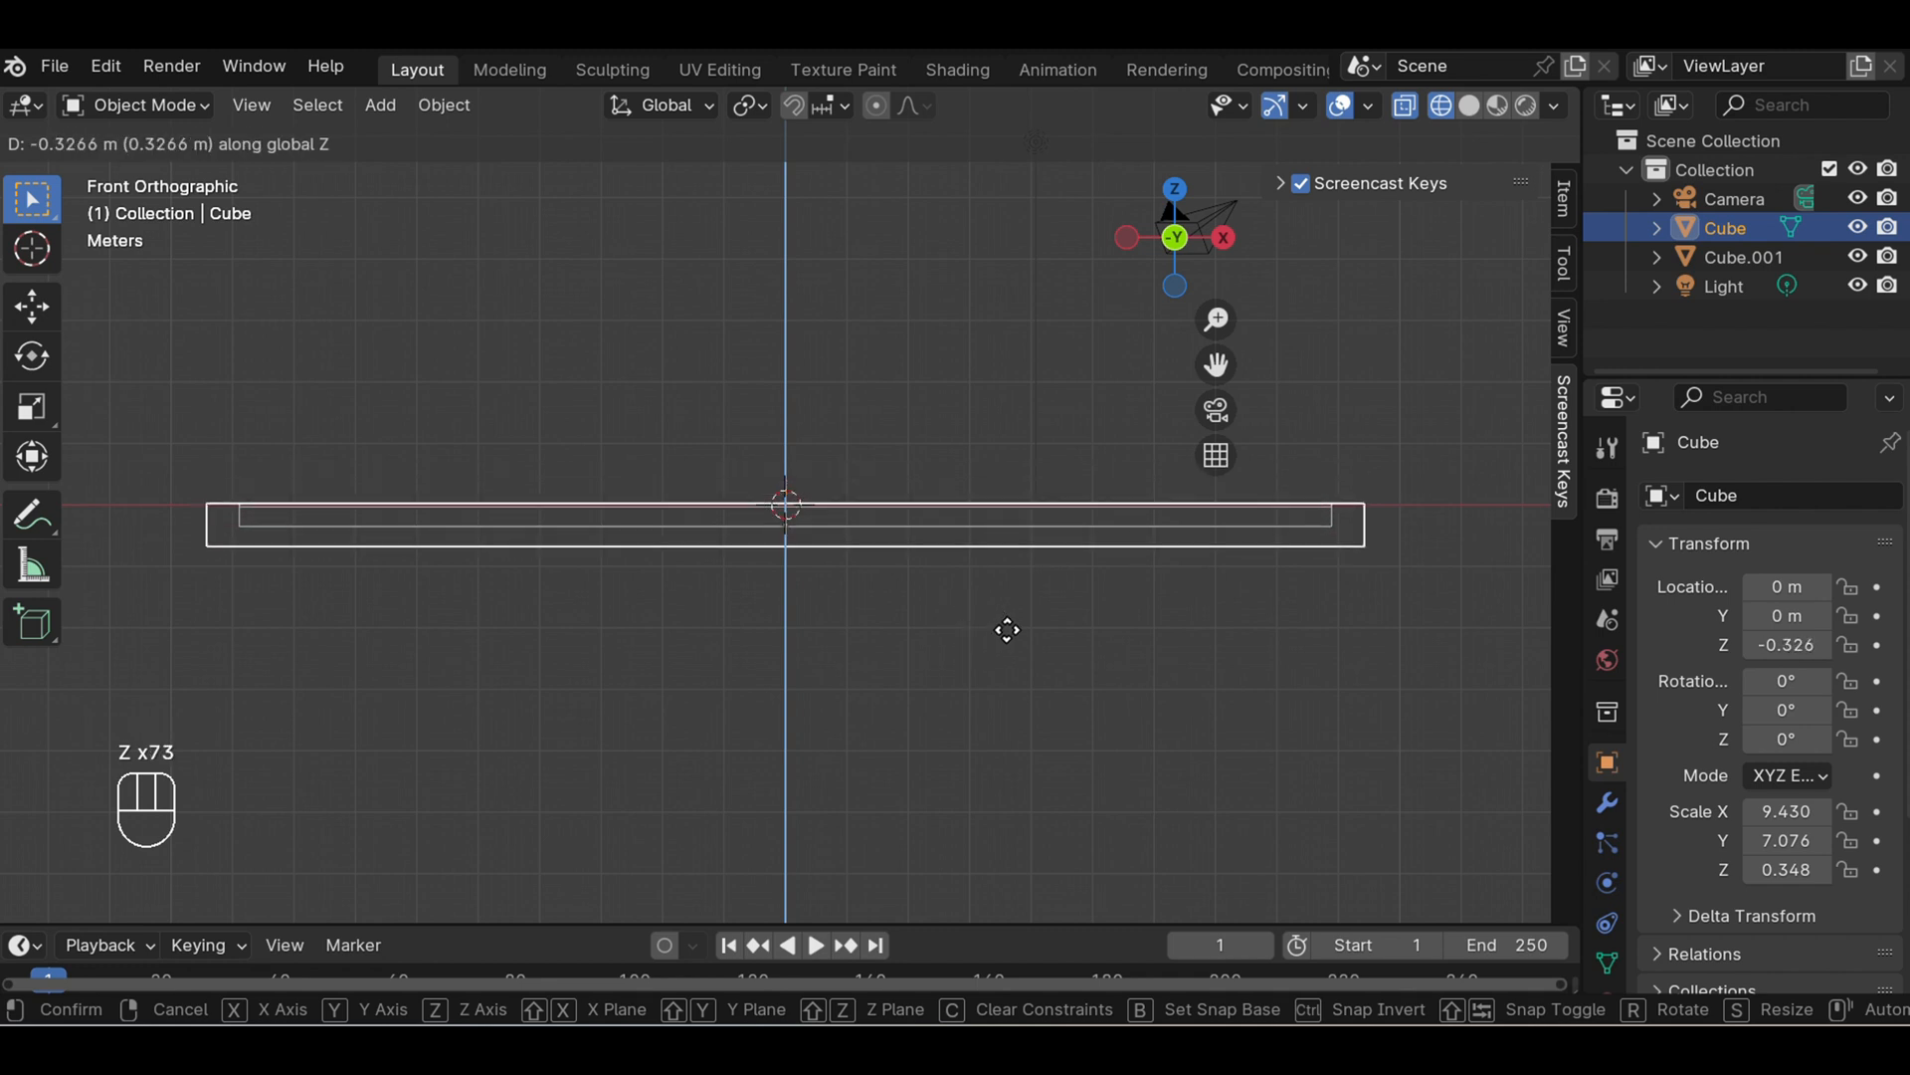
left_click(1006, 614)
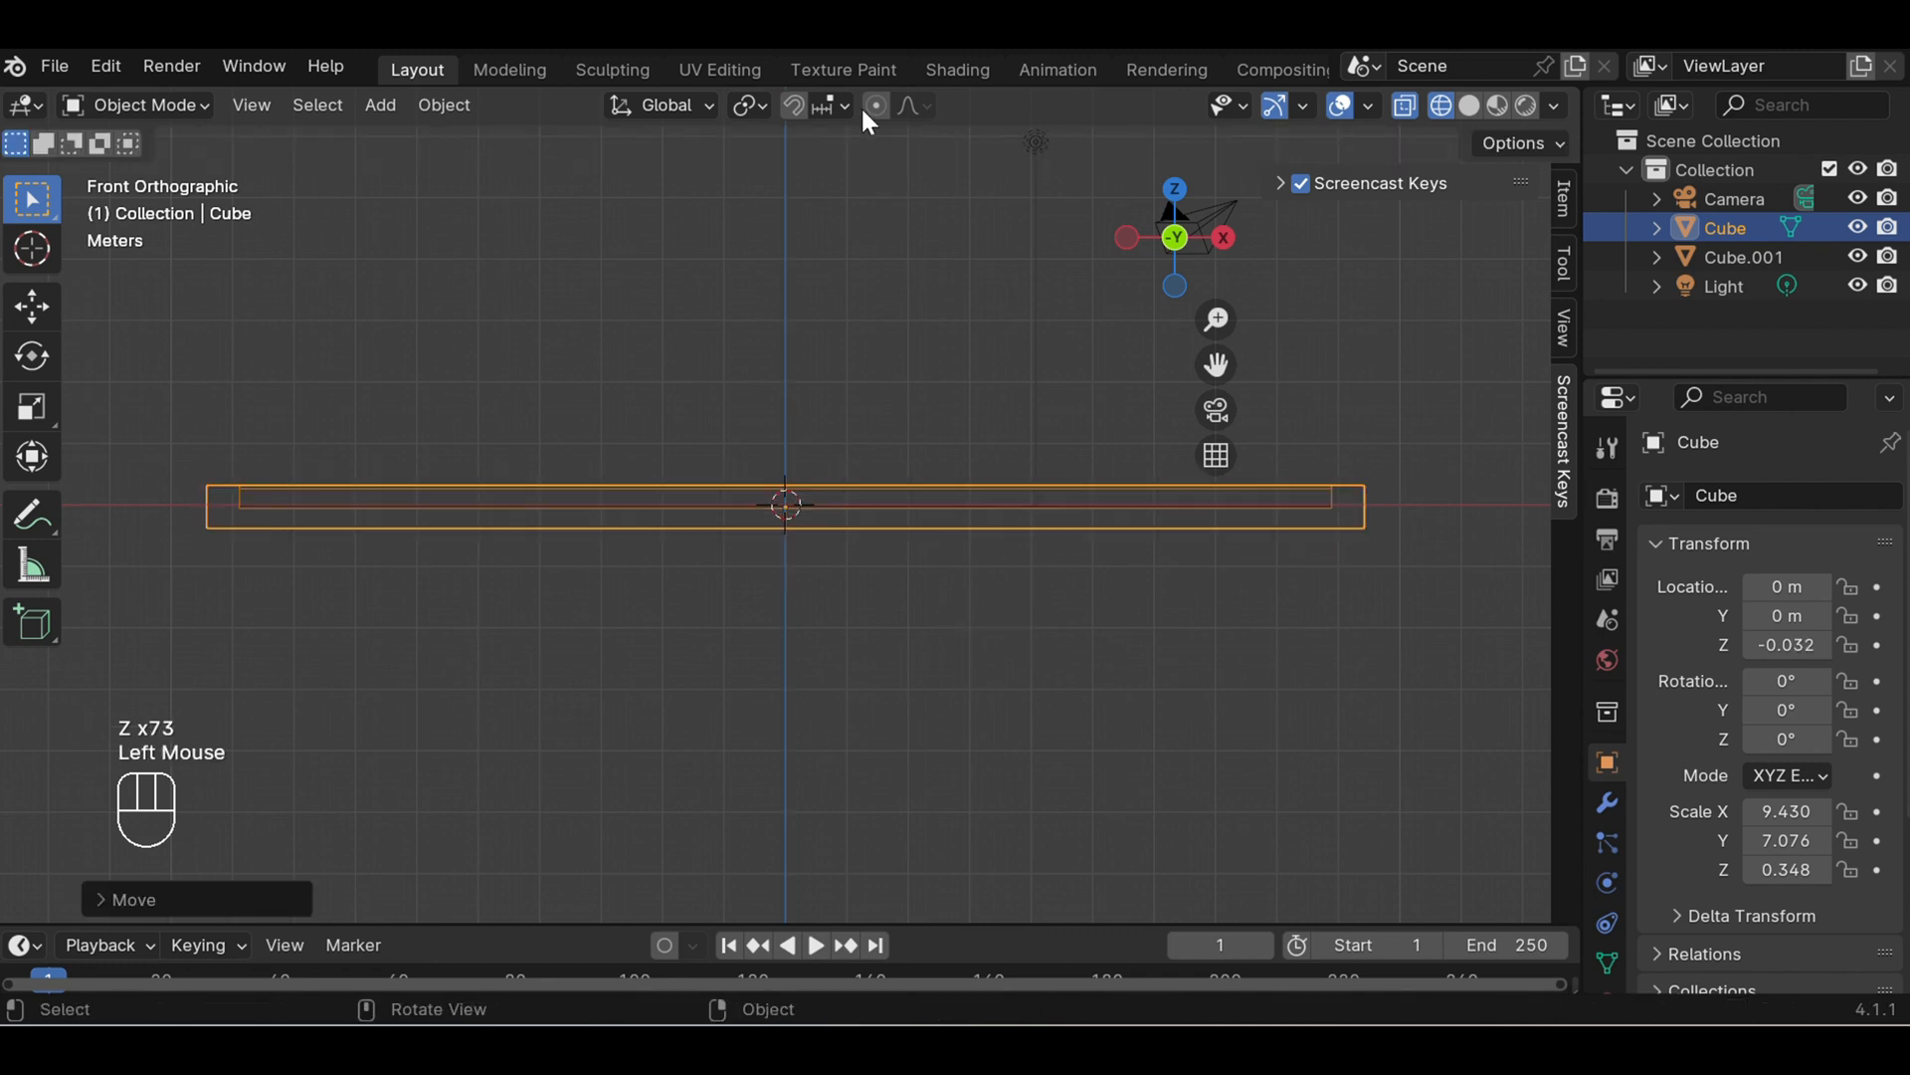
- Reselect the outer frame, return to a perspective view and switch back to solid shading
left_click(782, 62)
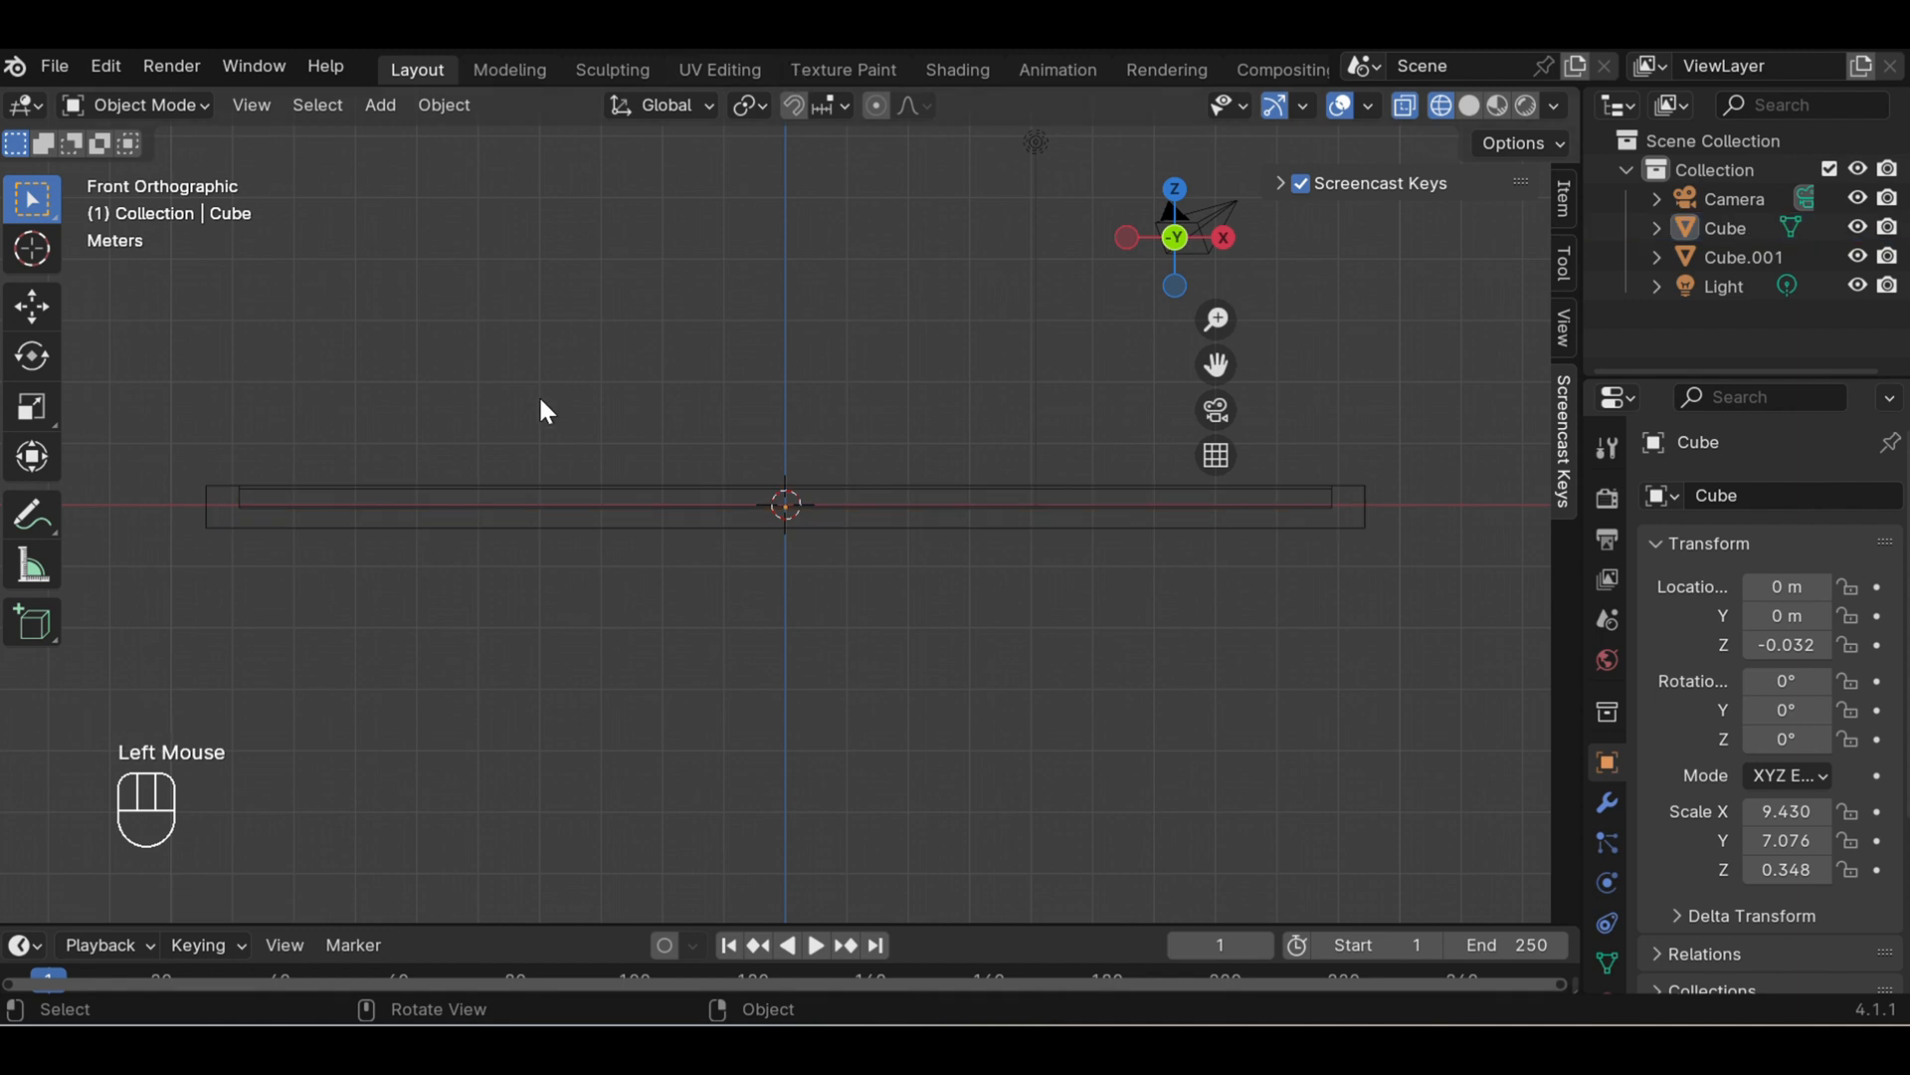
left_click(220, 504)
left_click(220, 500)
left_click(219, 484)
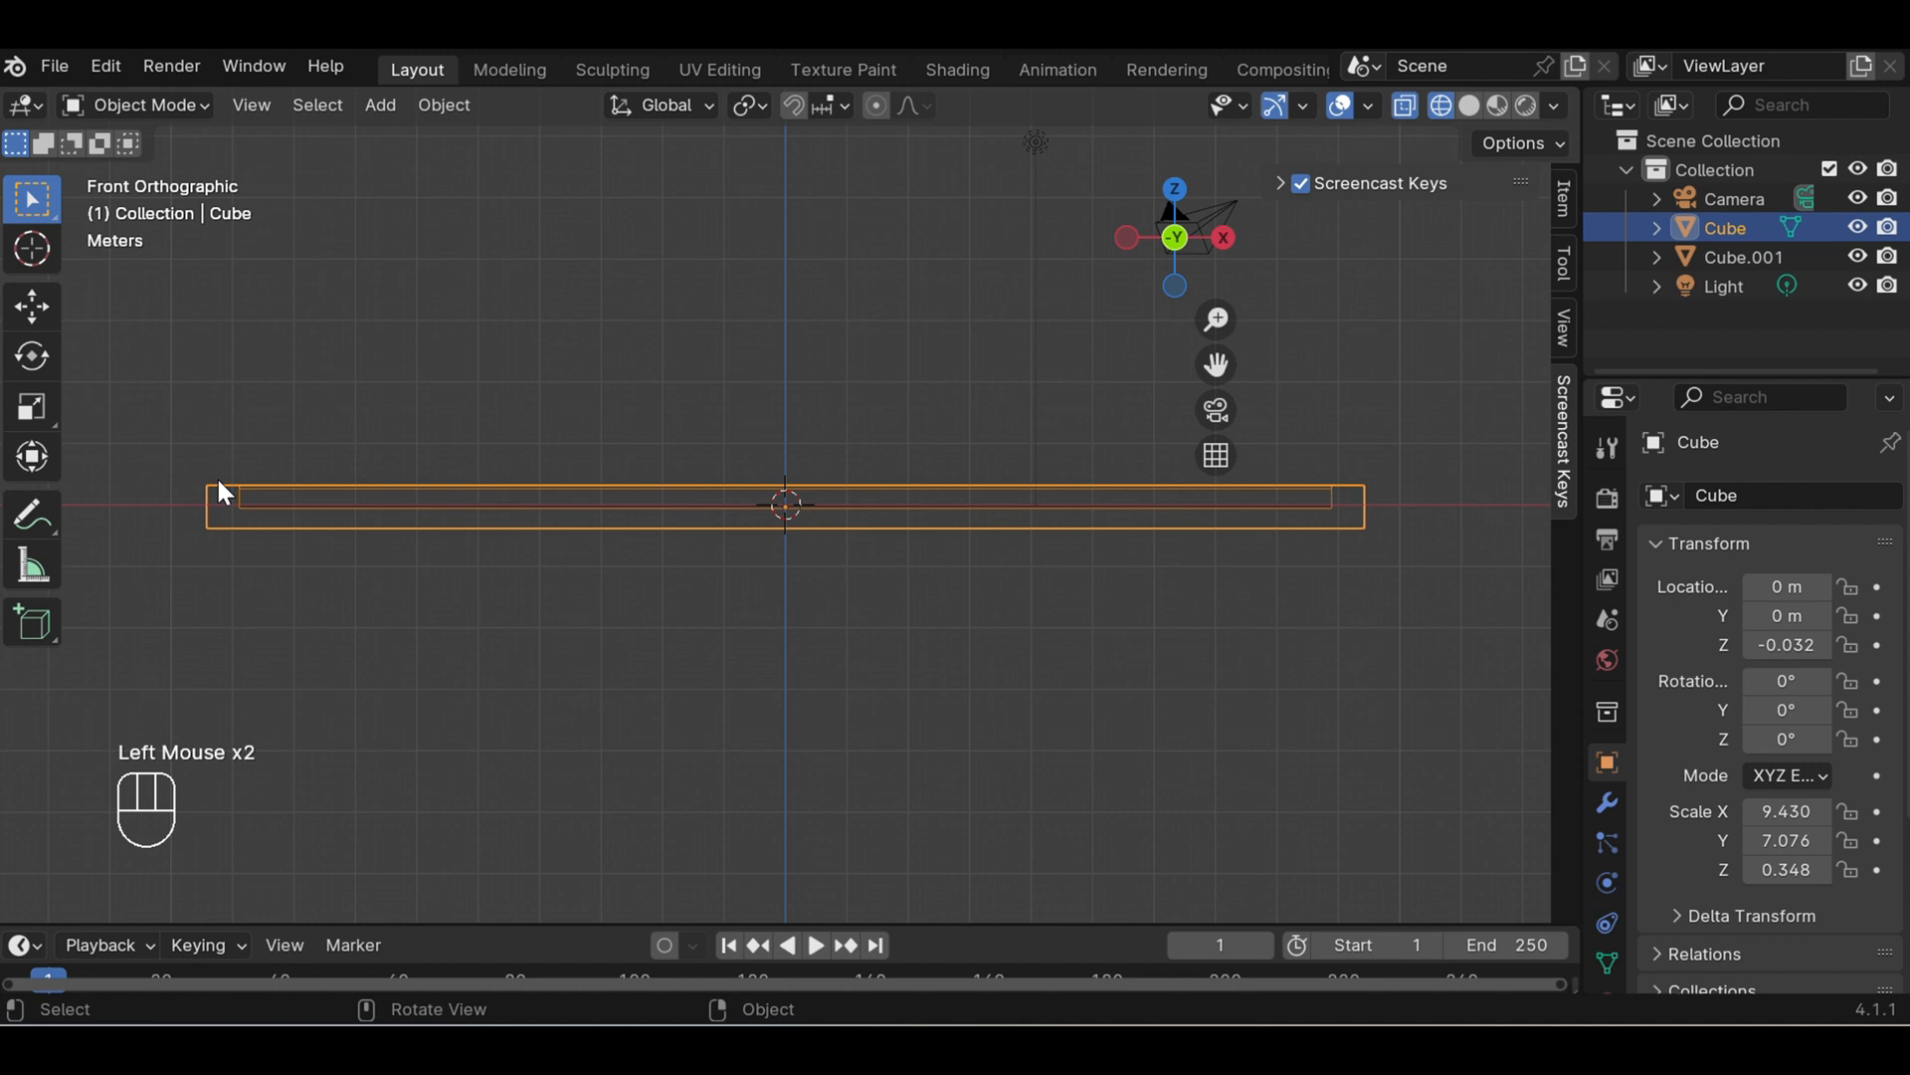
middle_click_drag(583, 386, 587, 512)
scroll(587, 511, "up", 1)
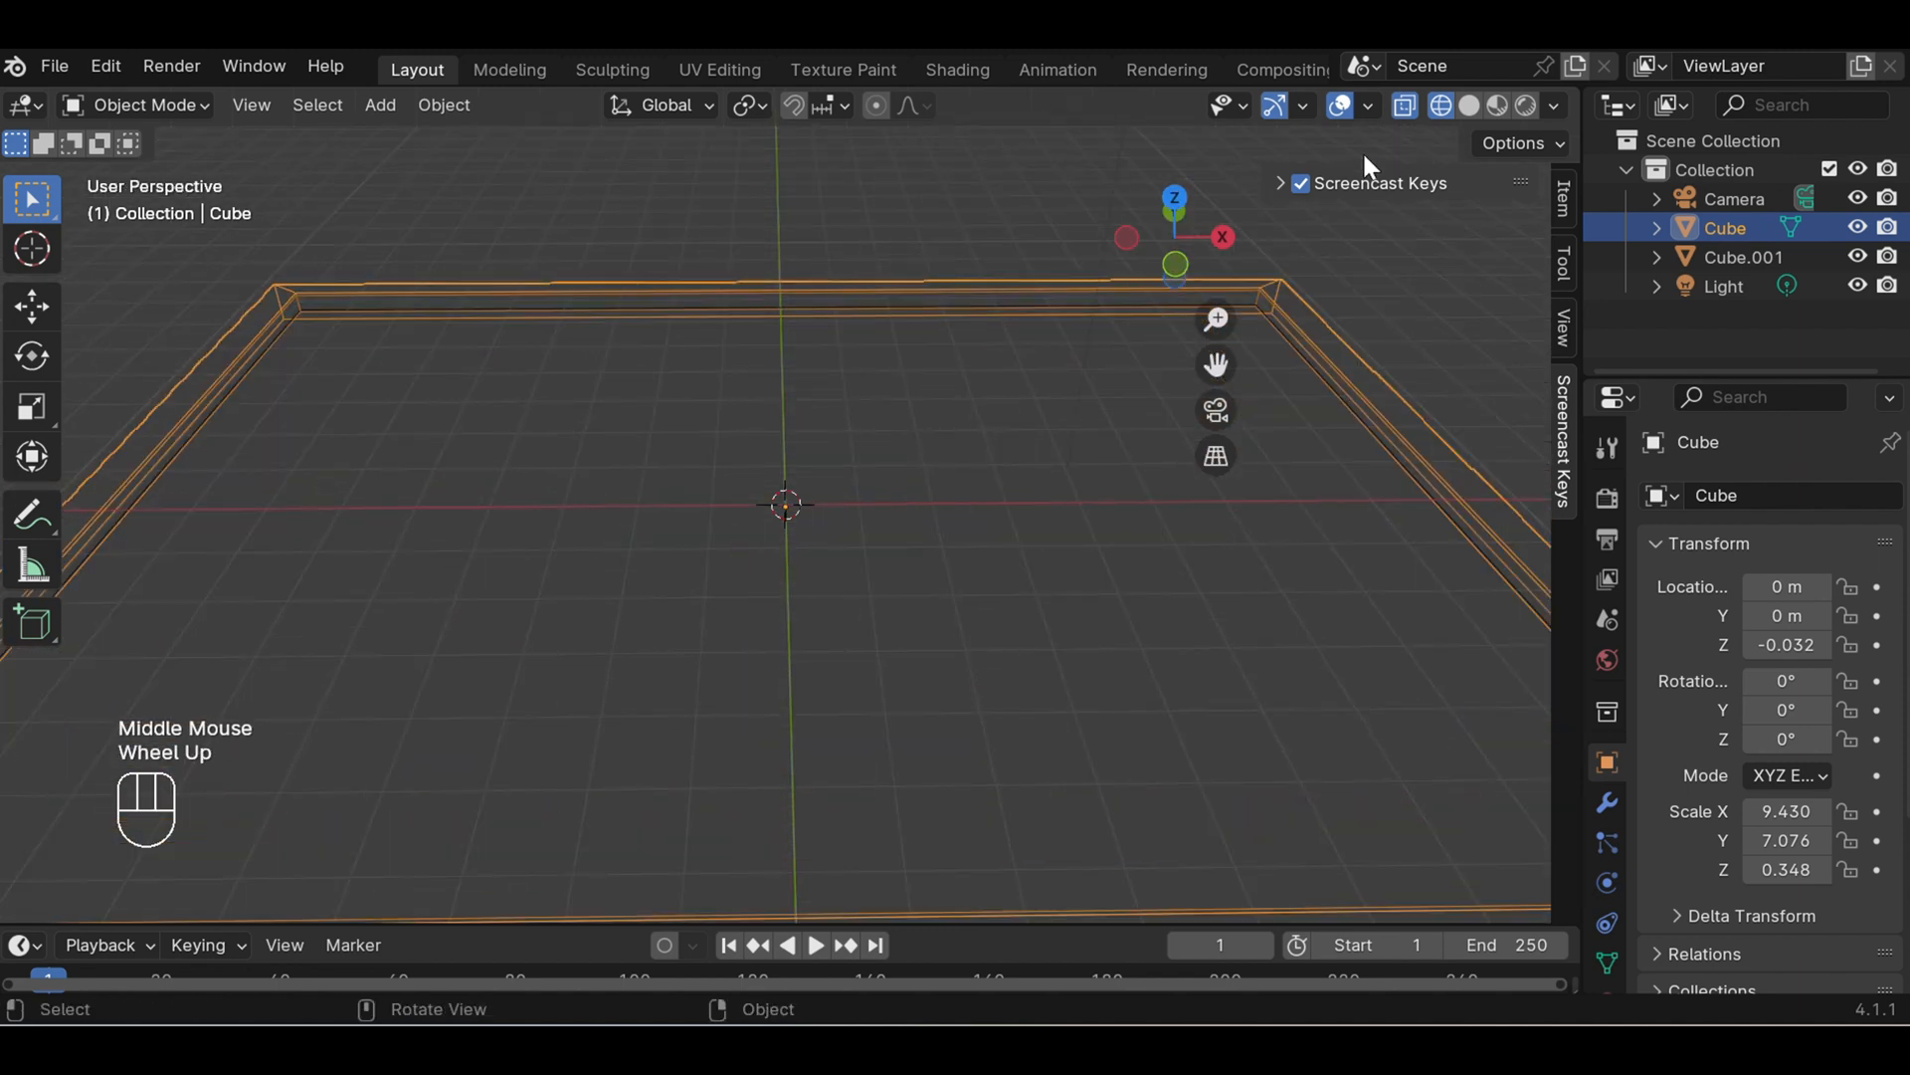
left_click(1476, 105)
scroll(709, 432, "down", 3)
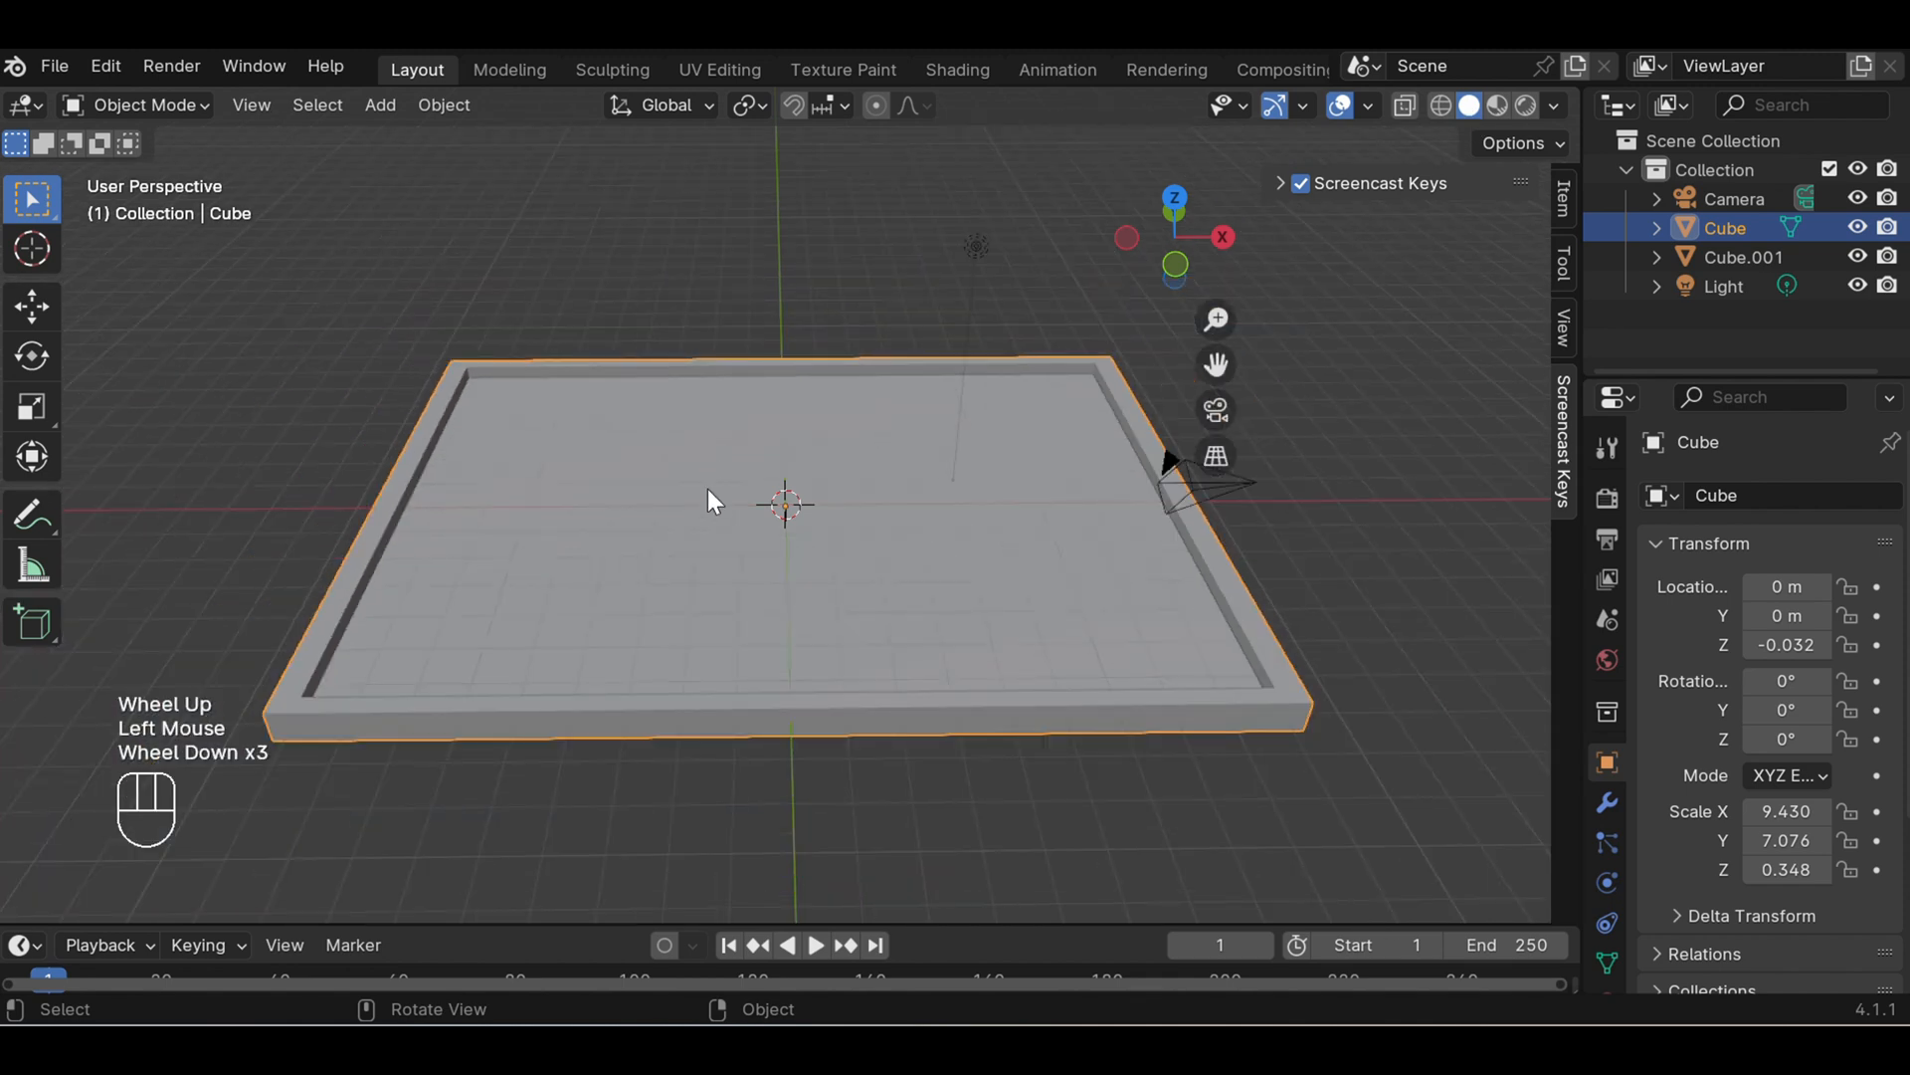
- Move the outer frame down along the Z axis, away from the inner panel, to a Z location of about -1.65 m
middle_click_drag(716, 515, 723, 507)
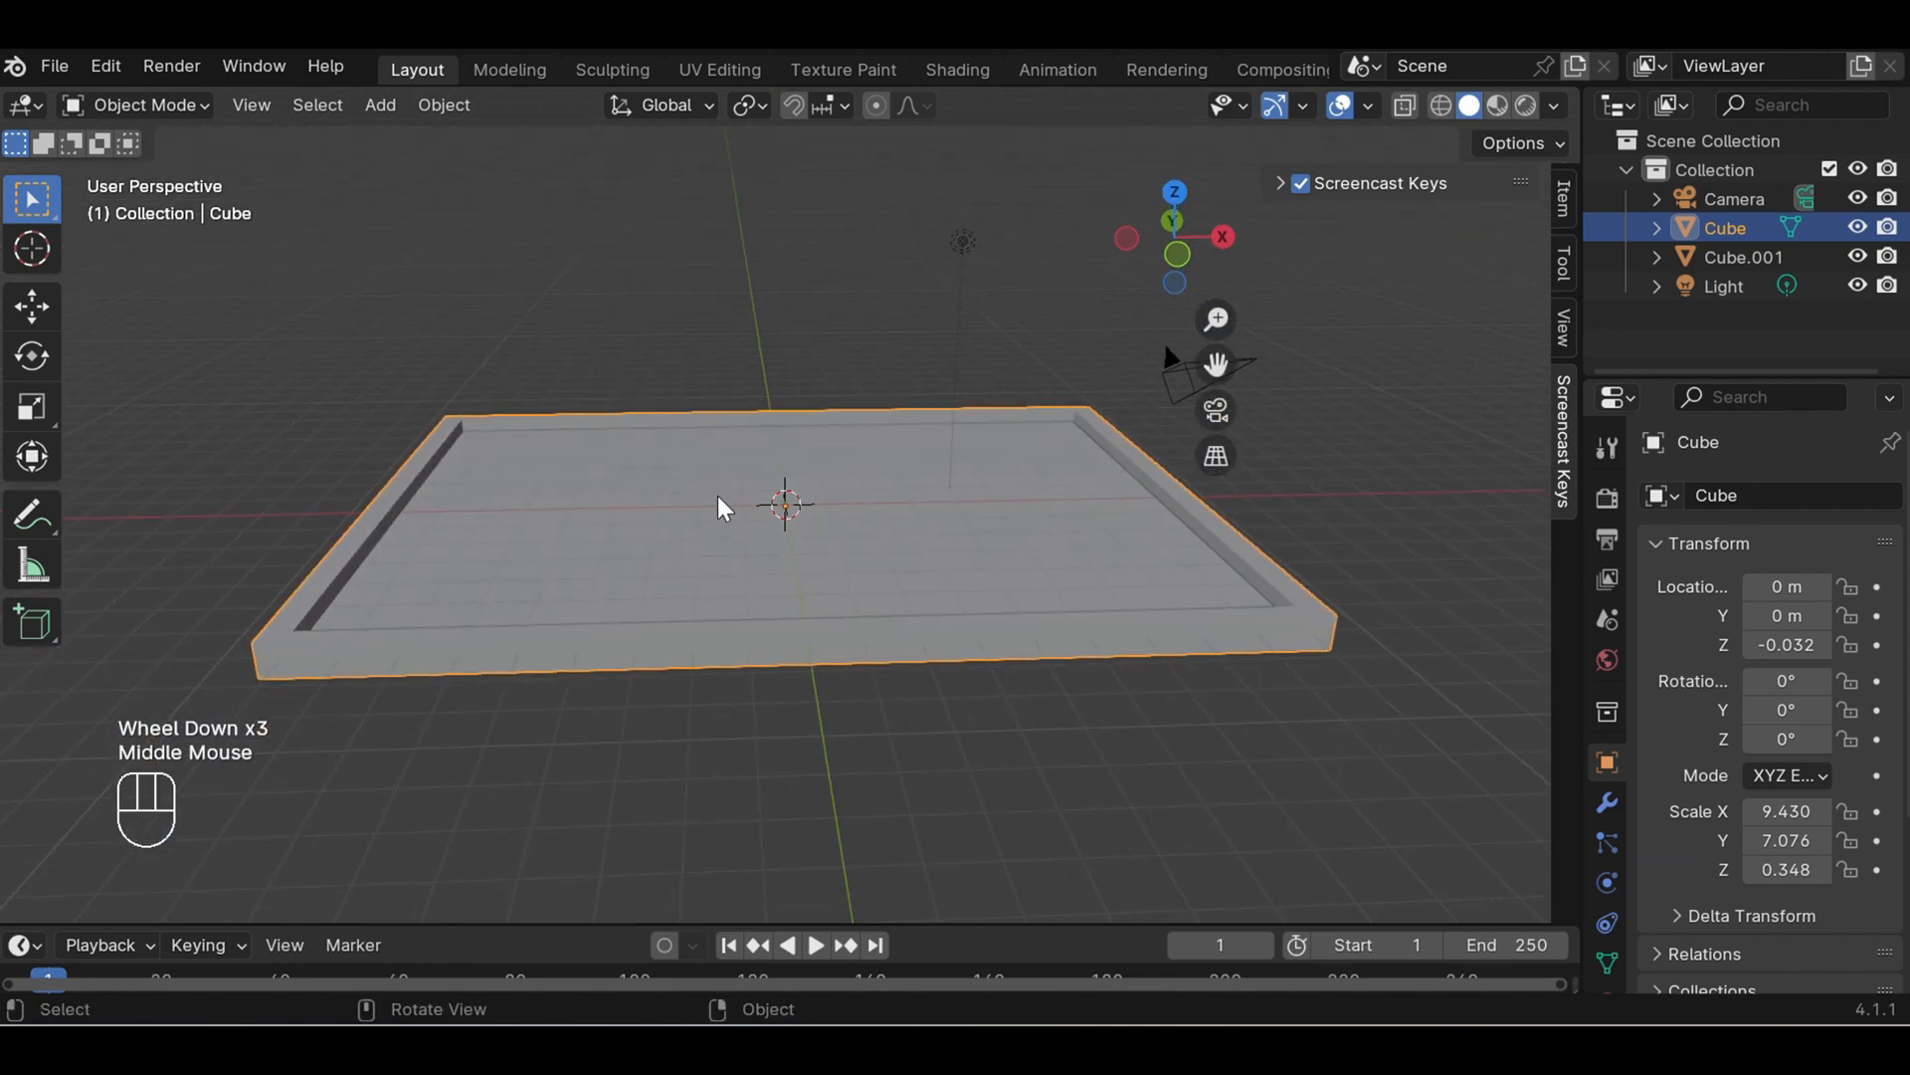
key("g")
key("g")
key("g")
key("g")
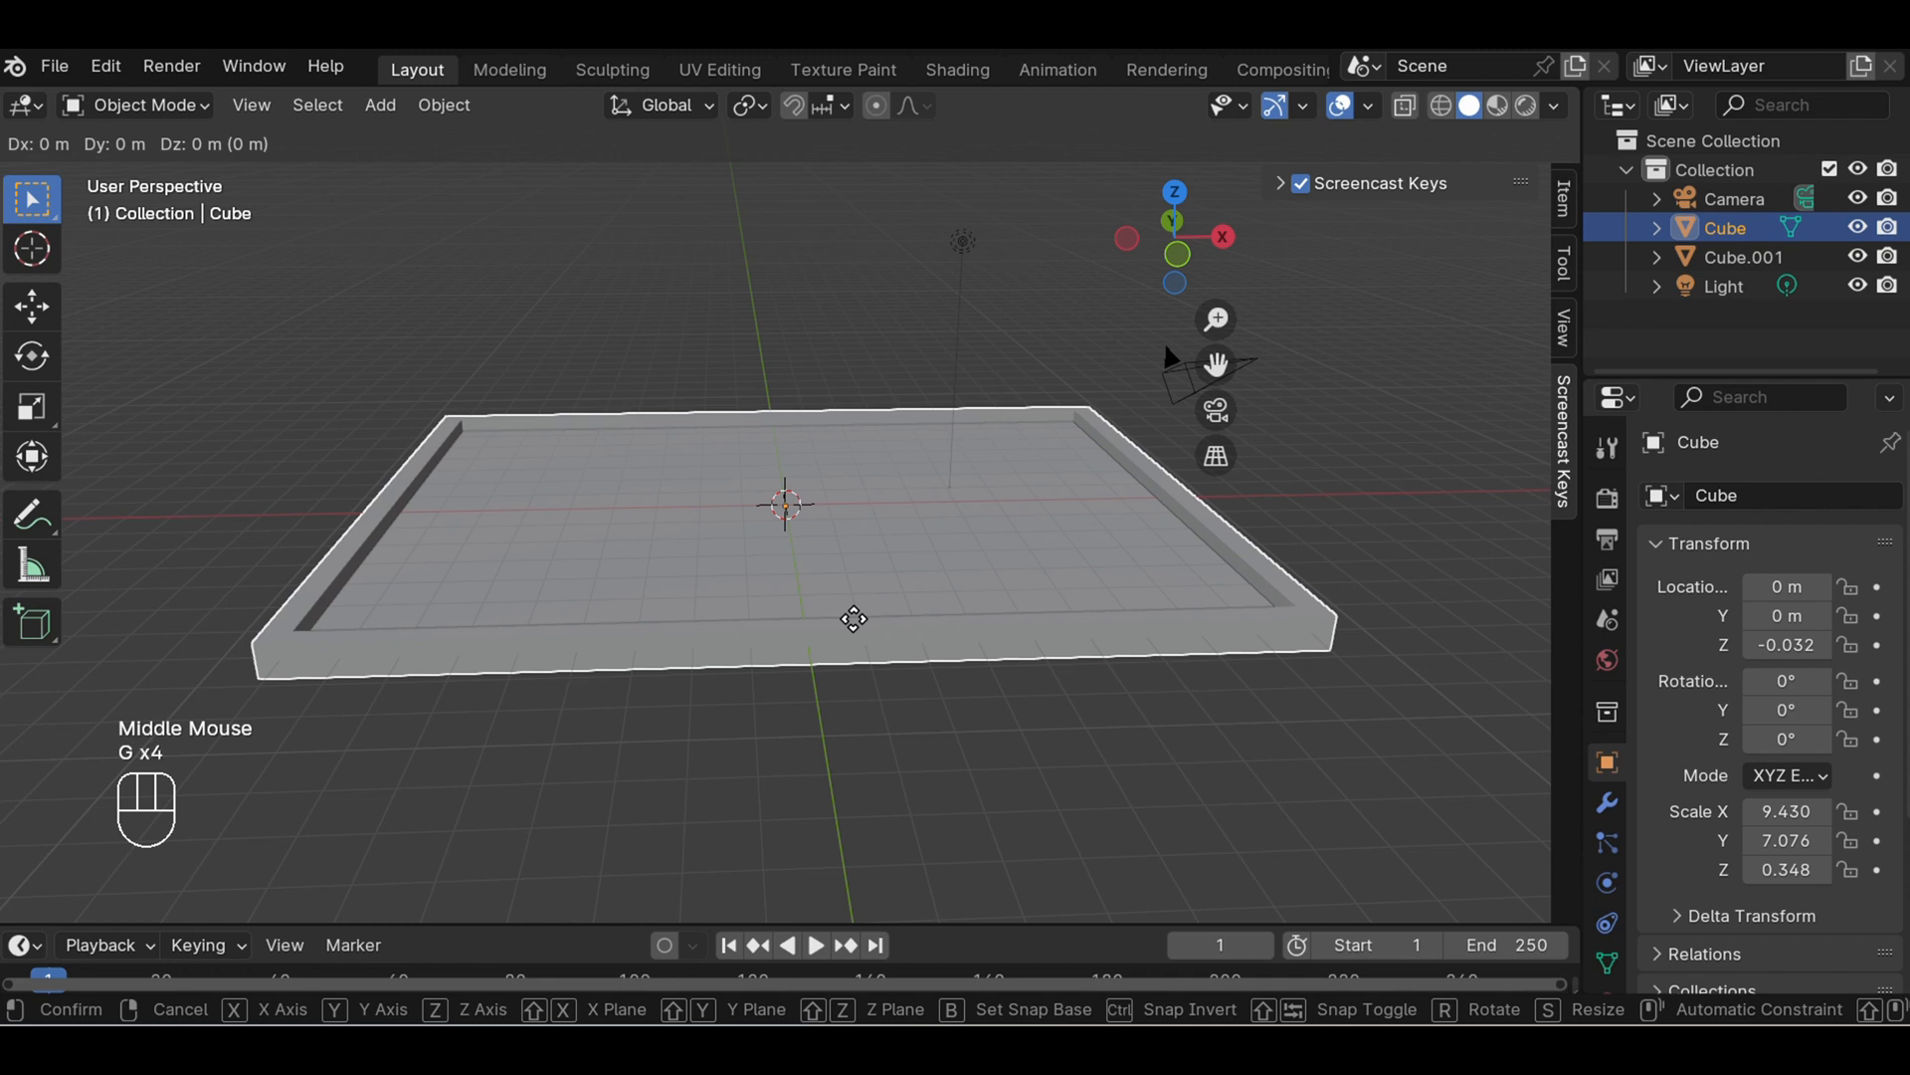
key("g")
key("g")
key("g")
key("g")
key("g")
key("g")
key("g")
key("g")
key("z")
key("z")
key("z")
key("z")
key("z")
key("z")
key("z")
key("z")
key("z")
key("z")
key("z")
key("z")
key("z")
key("z")
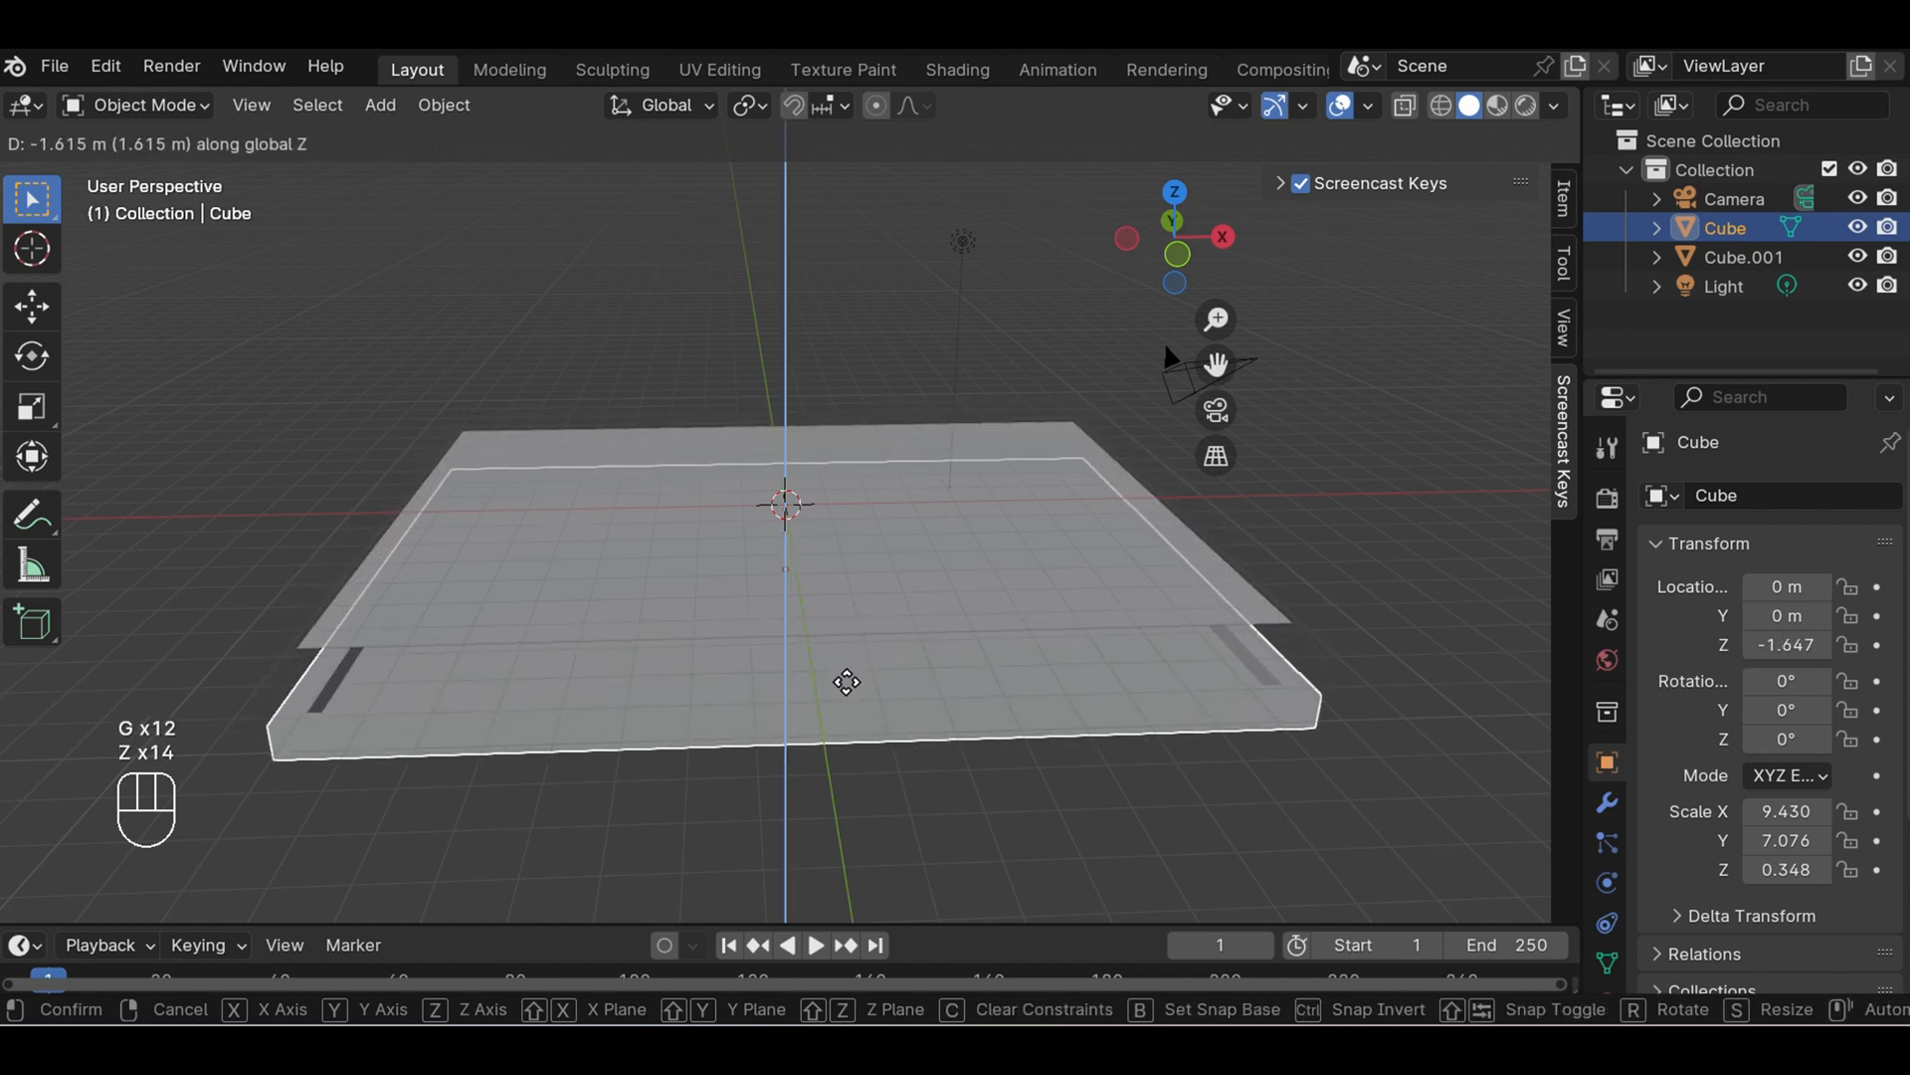
key("z")
key("z")
key("z")
key("z")
key("z")
key("z")
key("z")
key("z")
left_click(847, 681)
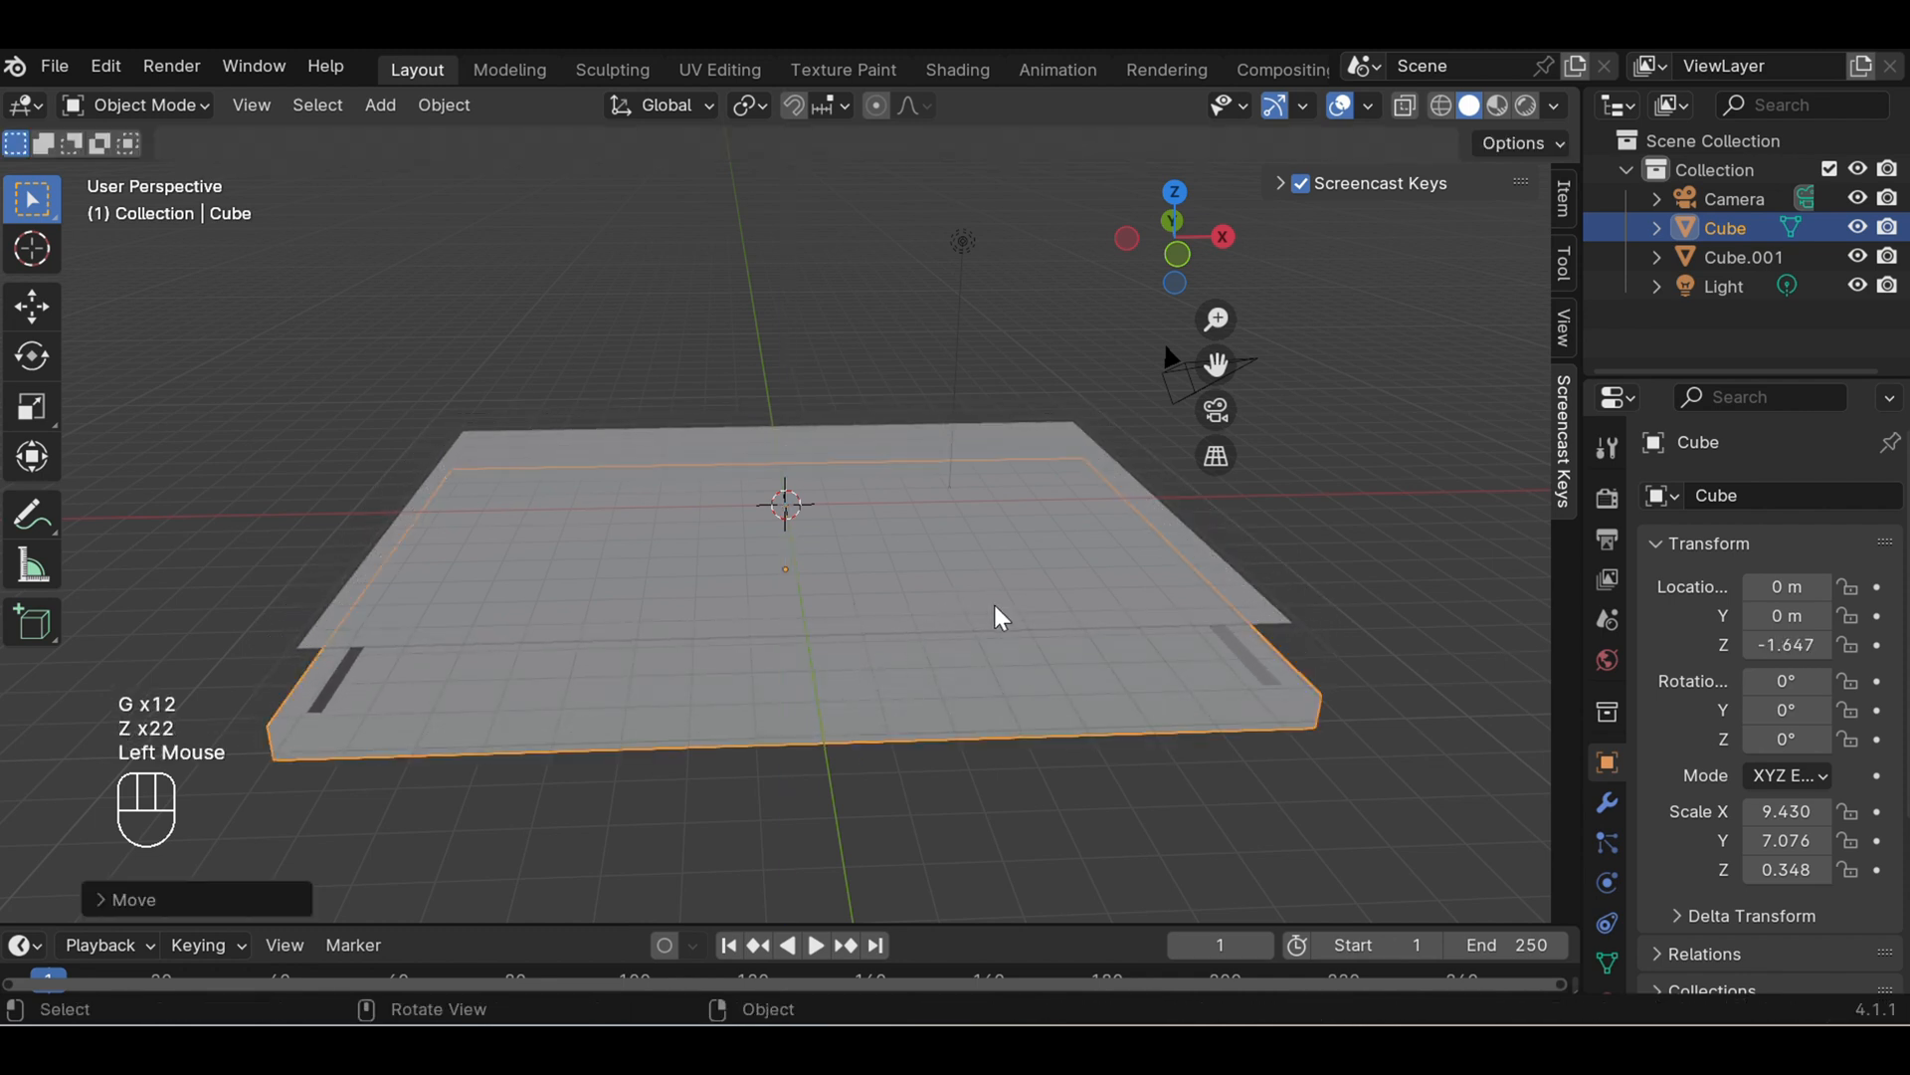
- Select the separated inner panel and enter Edit Mode on it
middle_click_drag(1340, 533, 1094, 512)
middle_click_drag(892, 528, 901, 613)
left_click(874, 582)
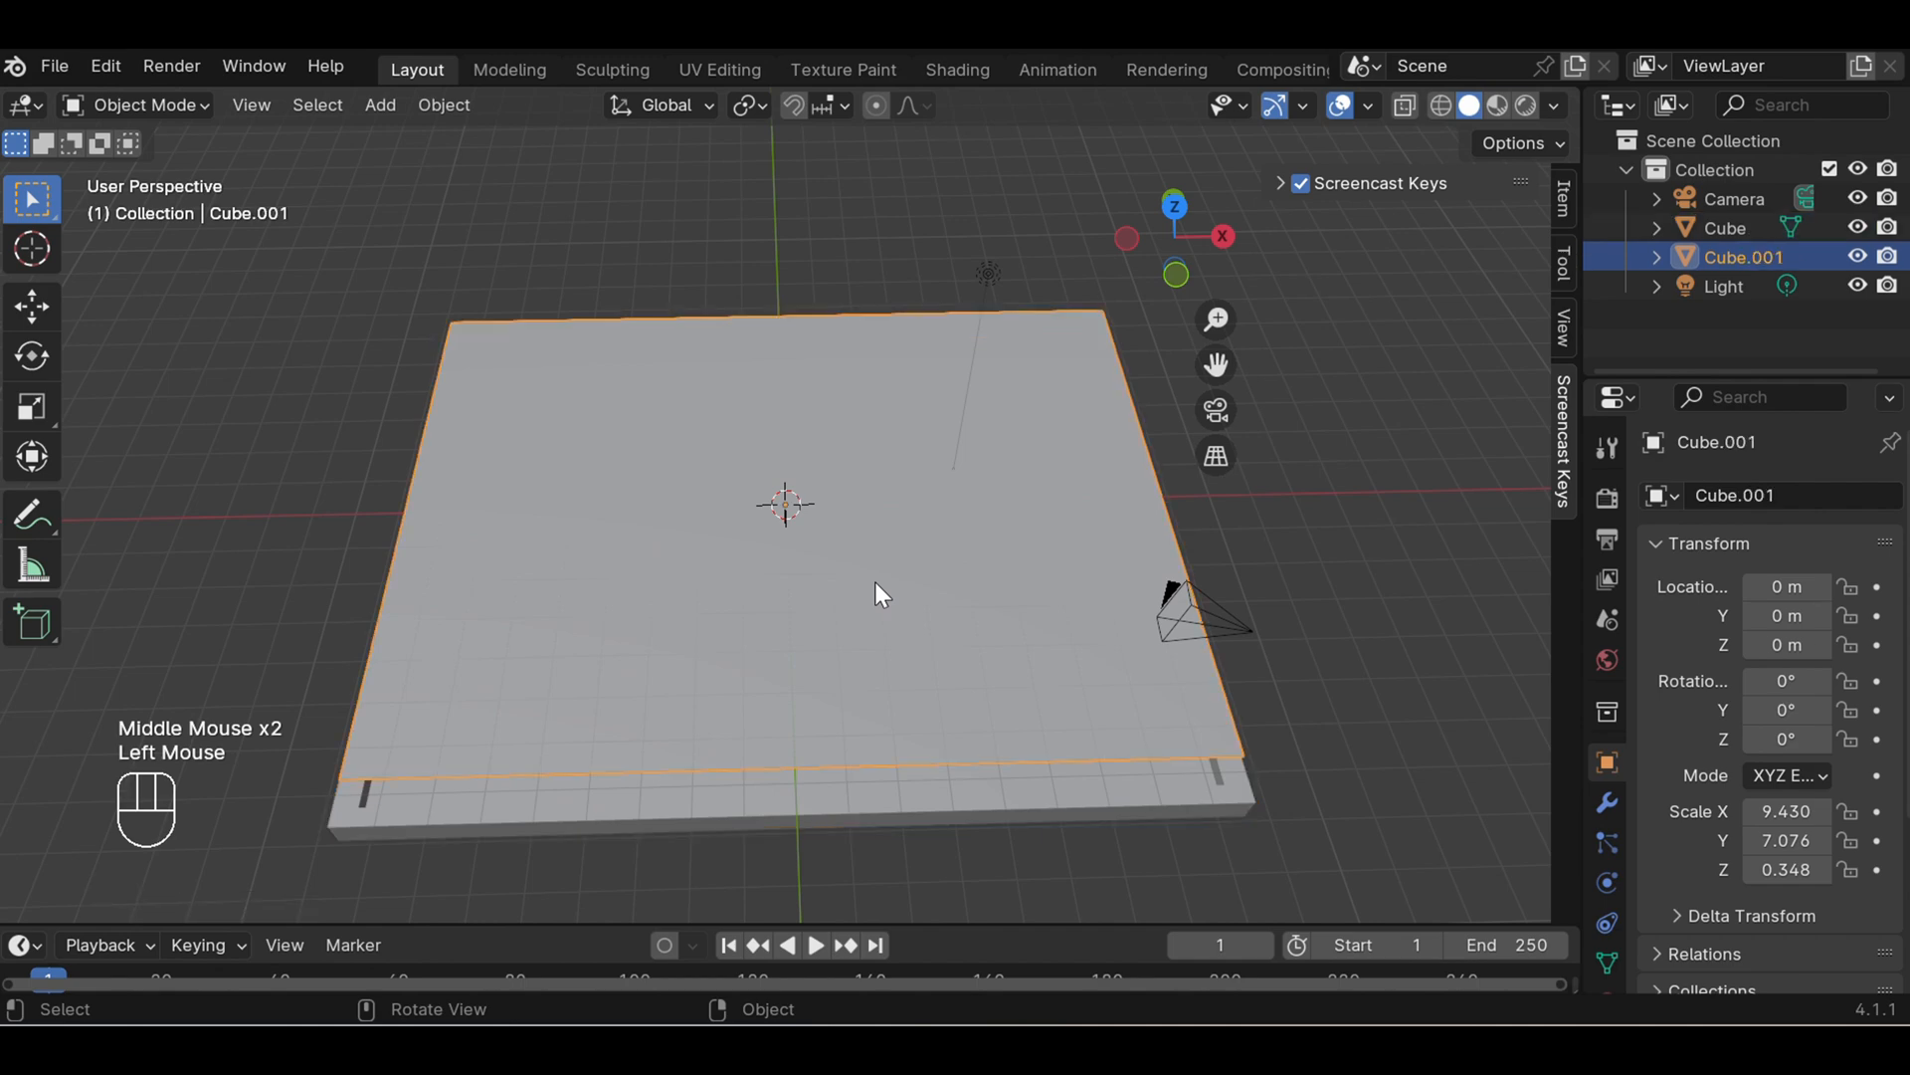
middle_click_drag(1371, 587, 1369, 640)
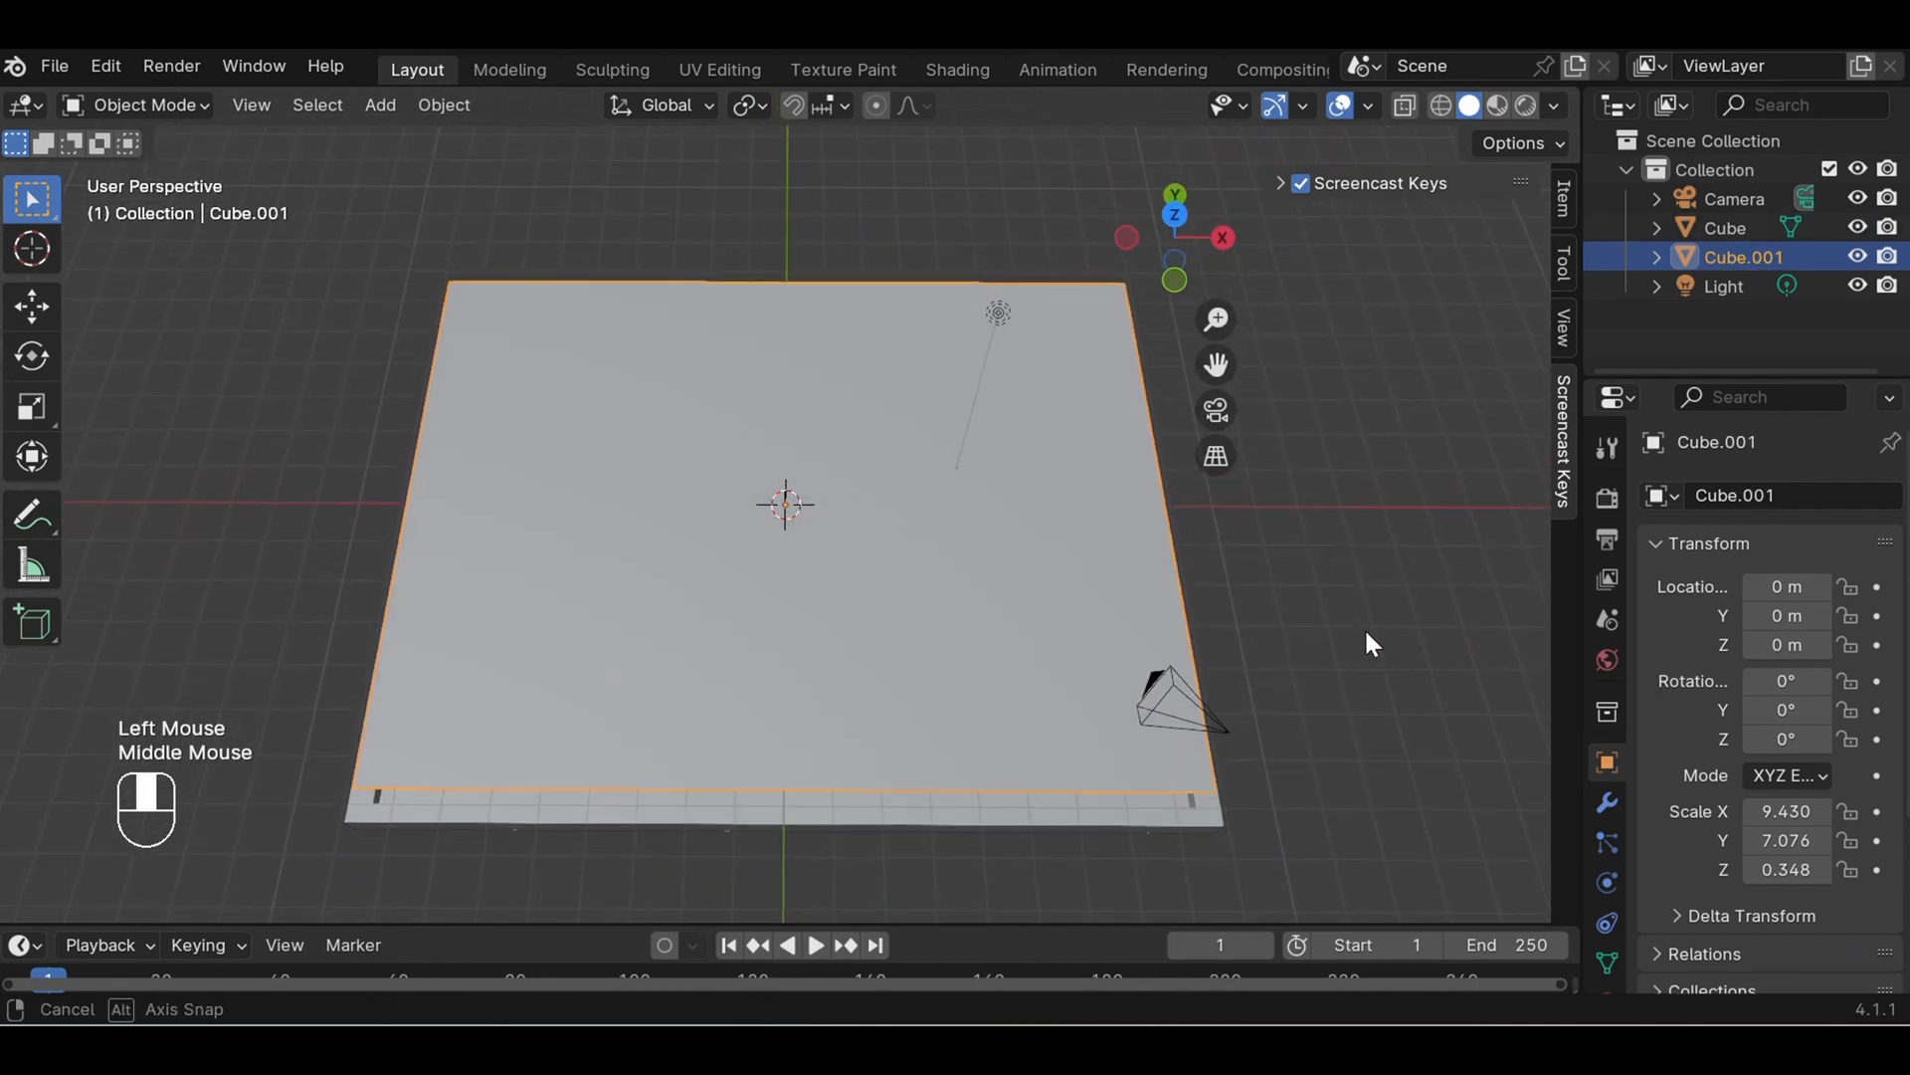
left_click(203, 106)
left_click(172, 165)
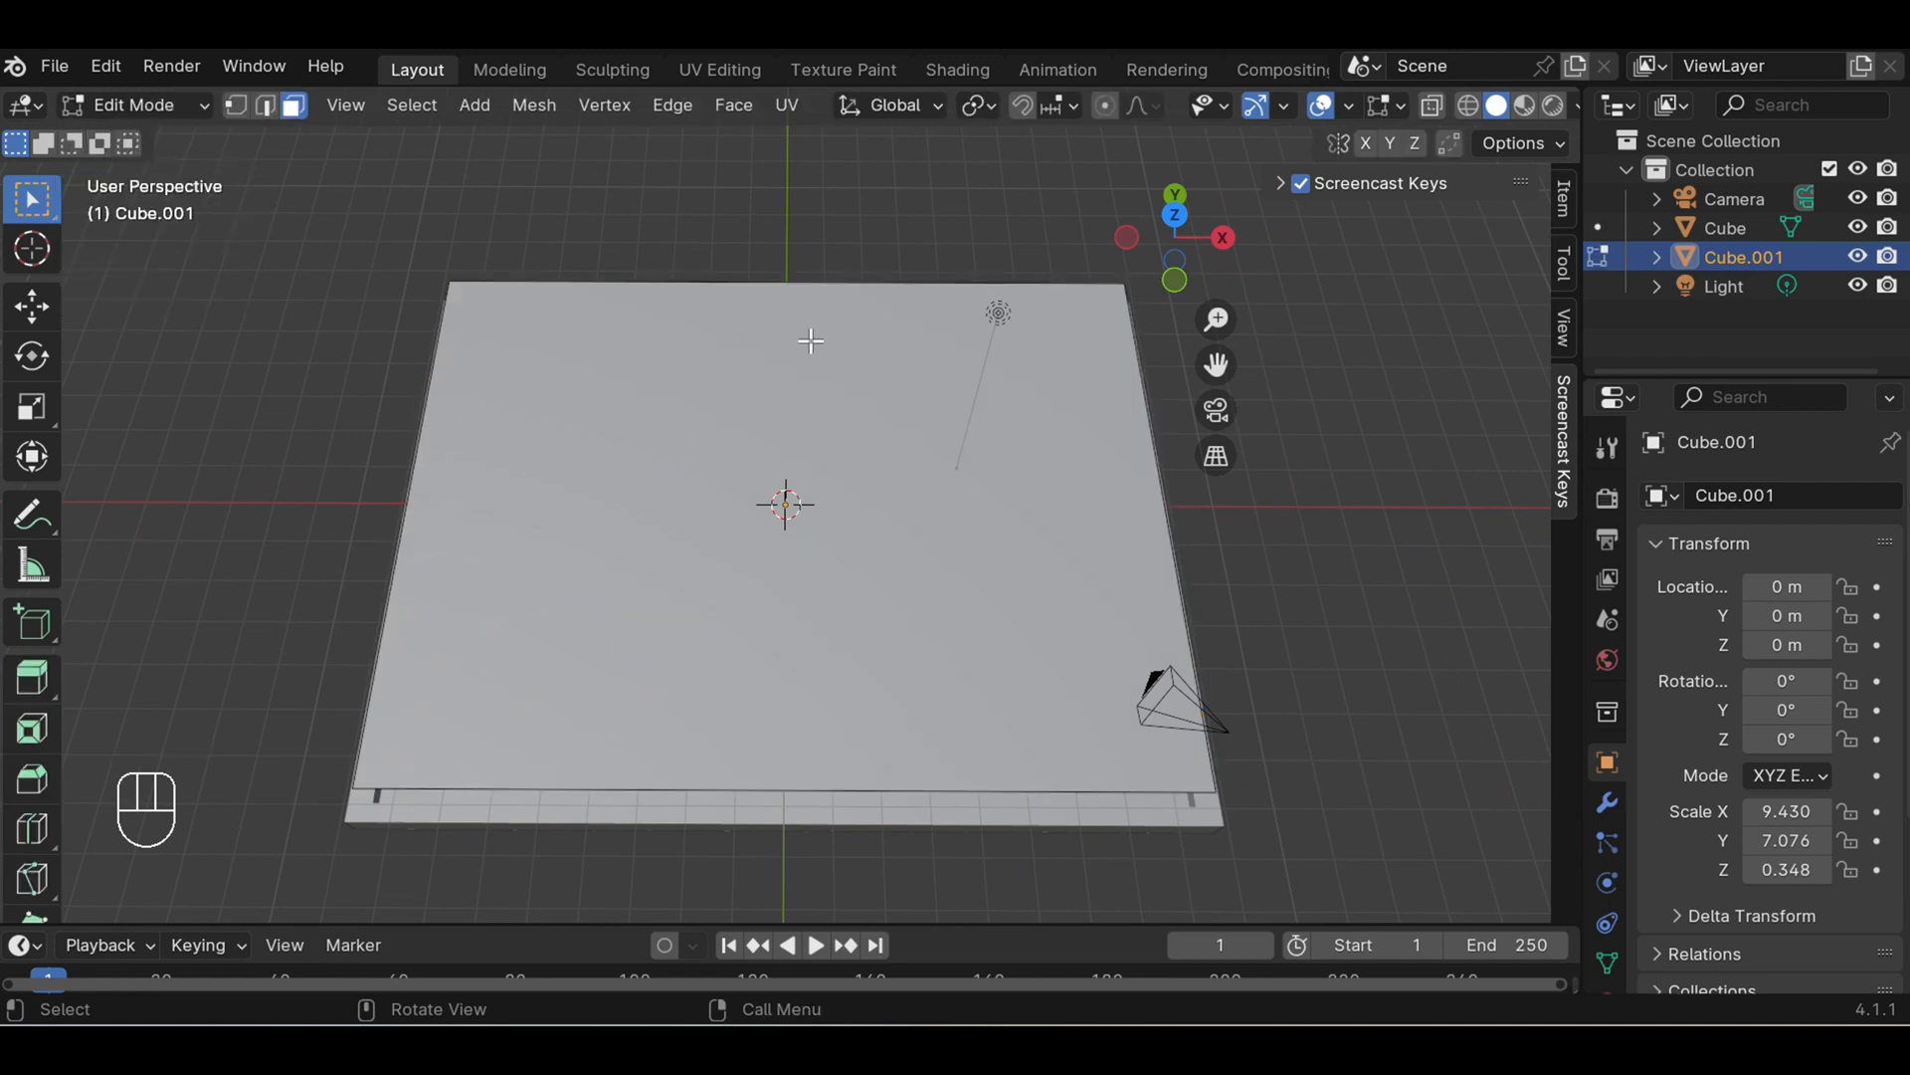
- Add seven evenly spaced loop cuts across the inner panel, running parallel to the Y axis, without sliding them
key("ctrl")
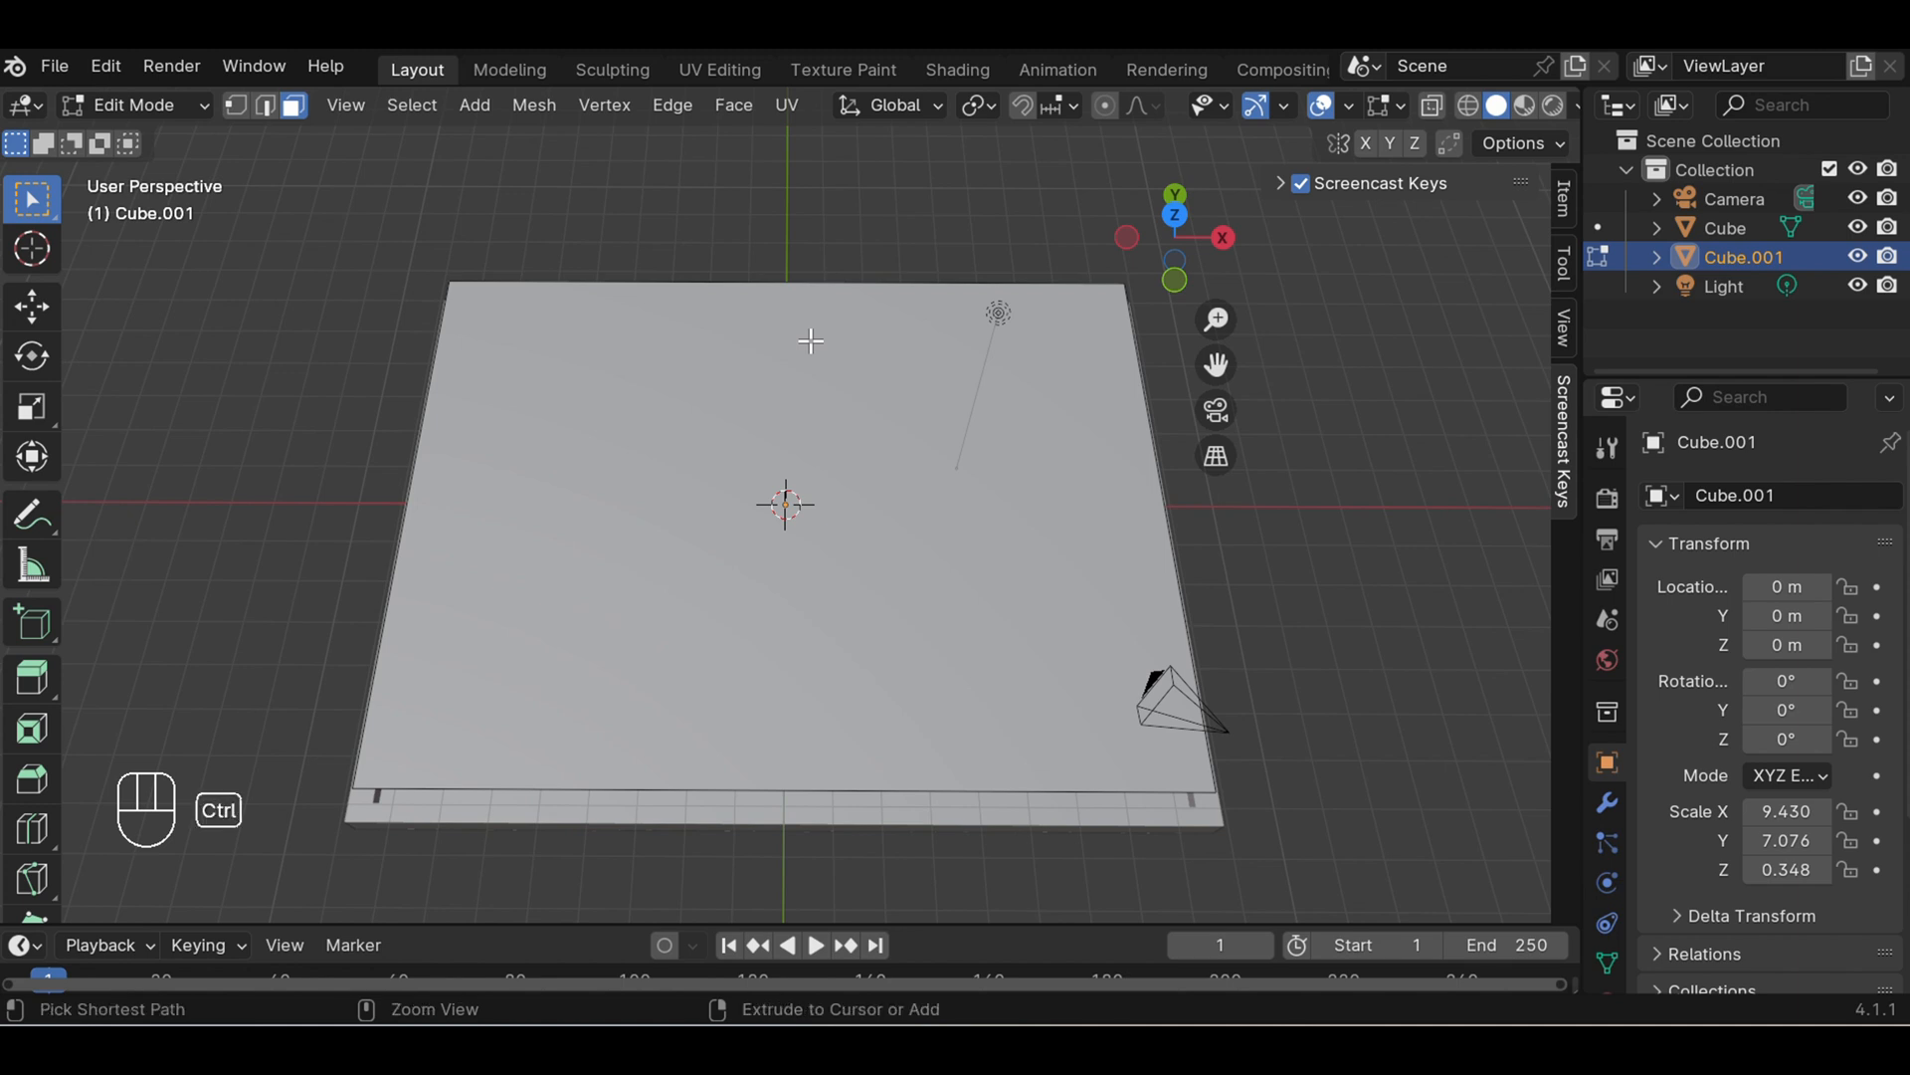
key("ctrl+r")
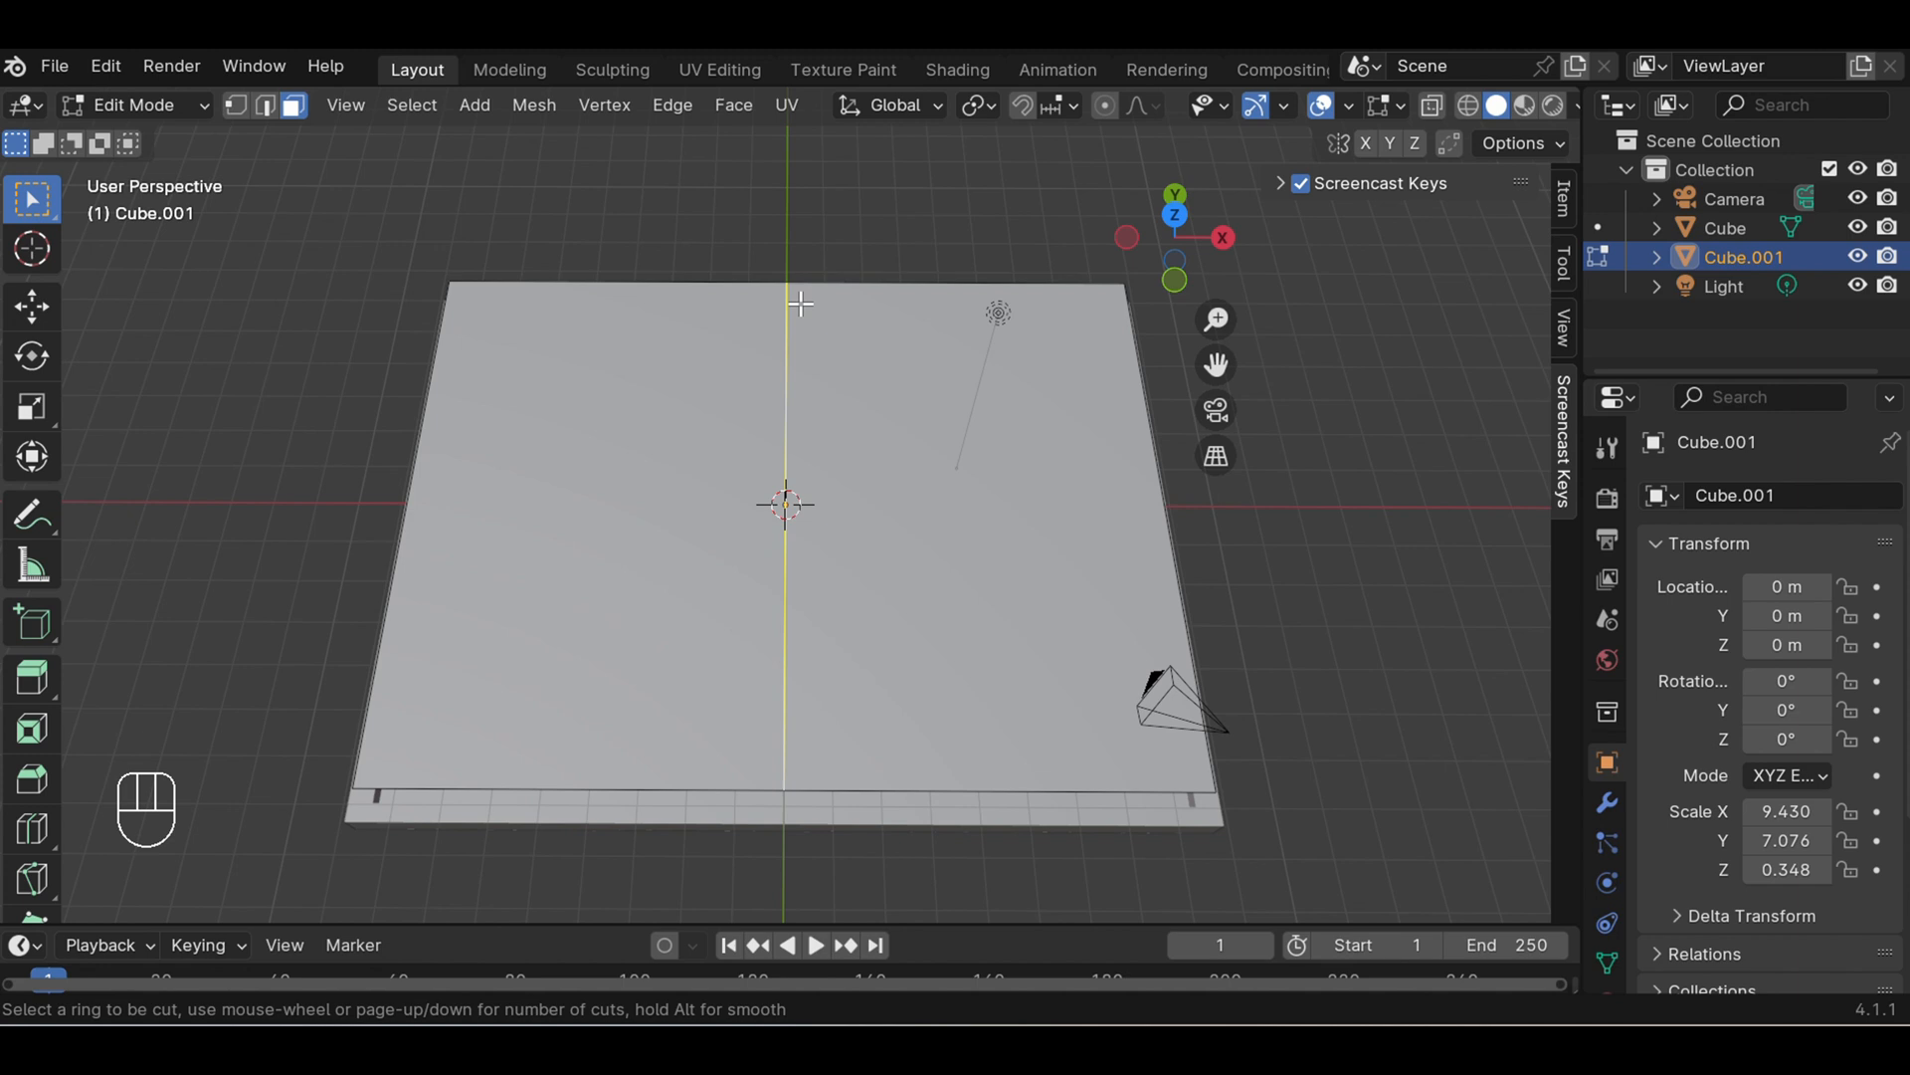
scroll(801, 303, "up", 1)
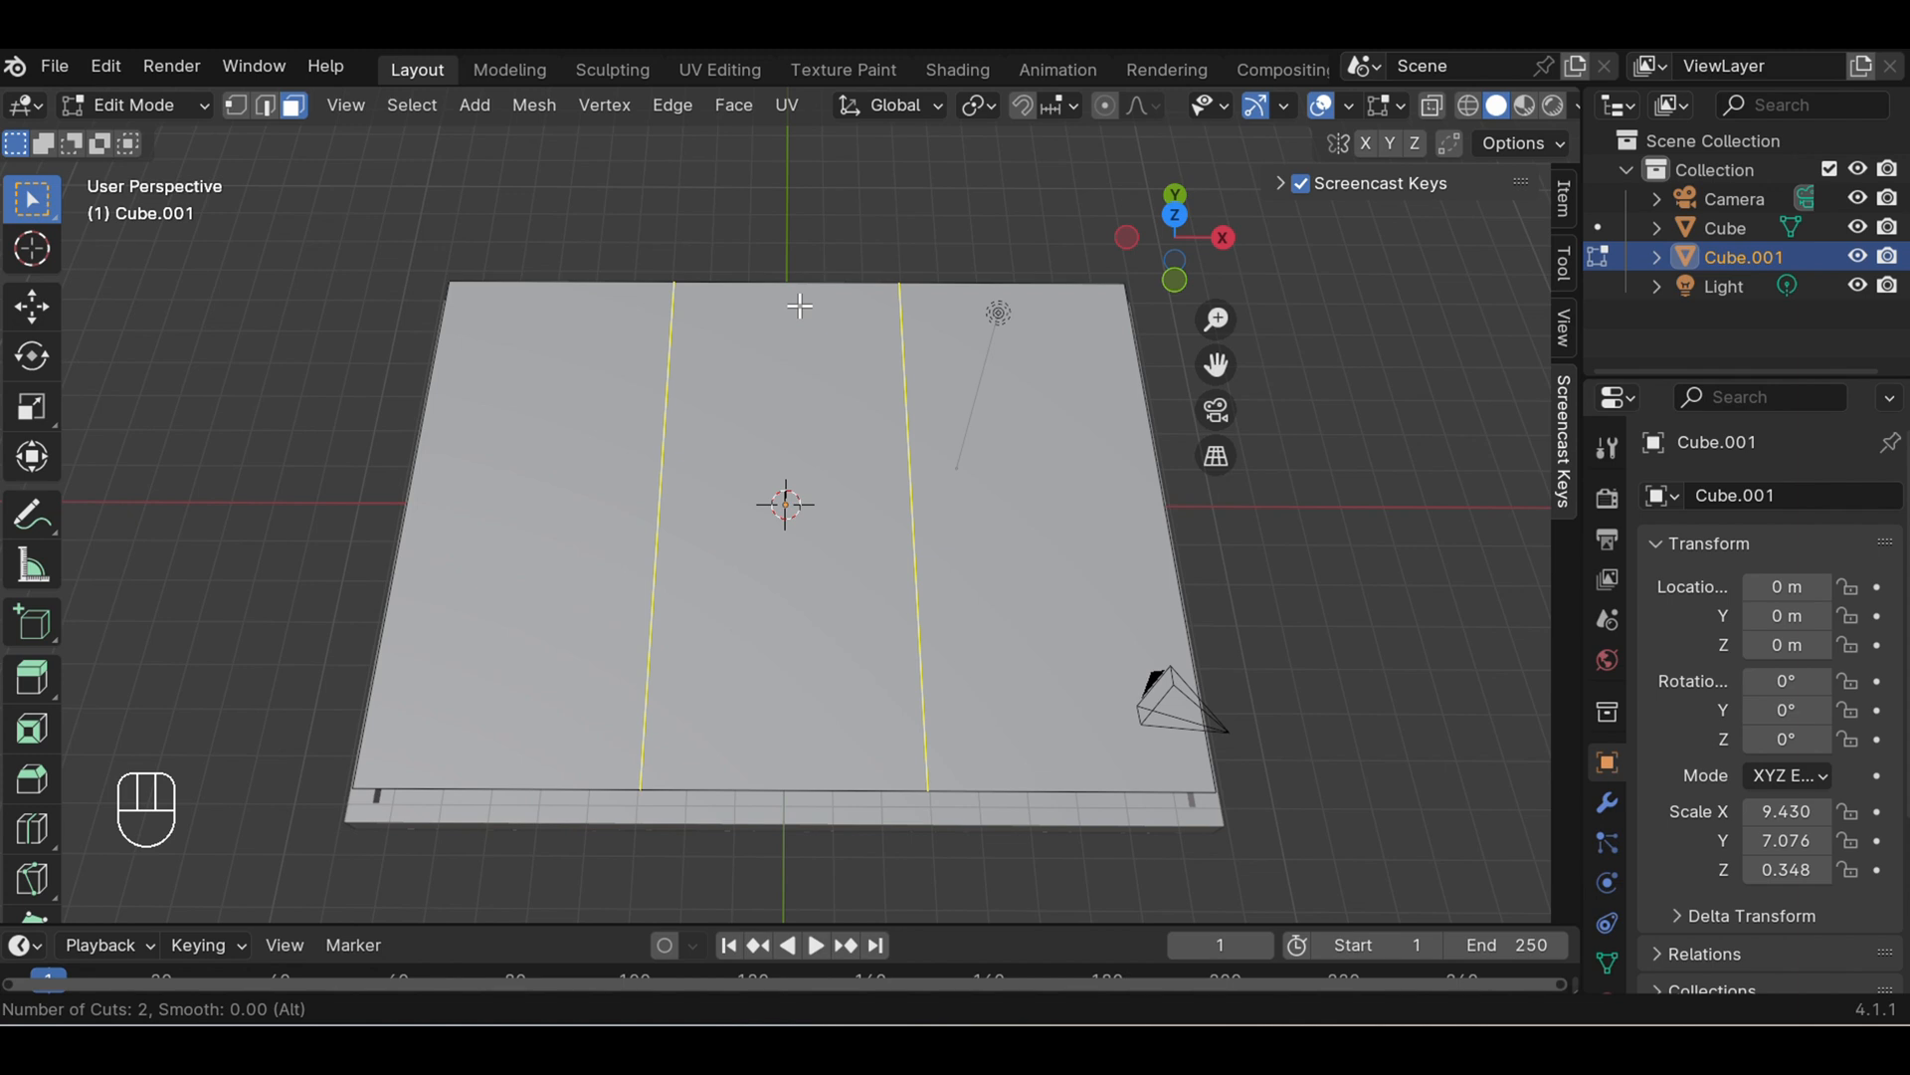
scroll(800, 306, "up", 1)
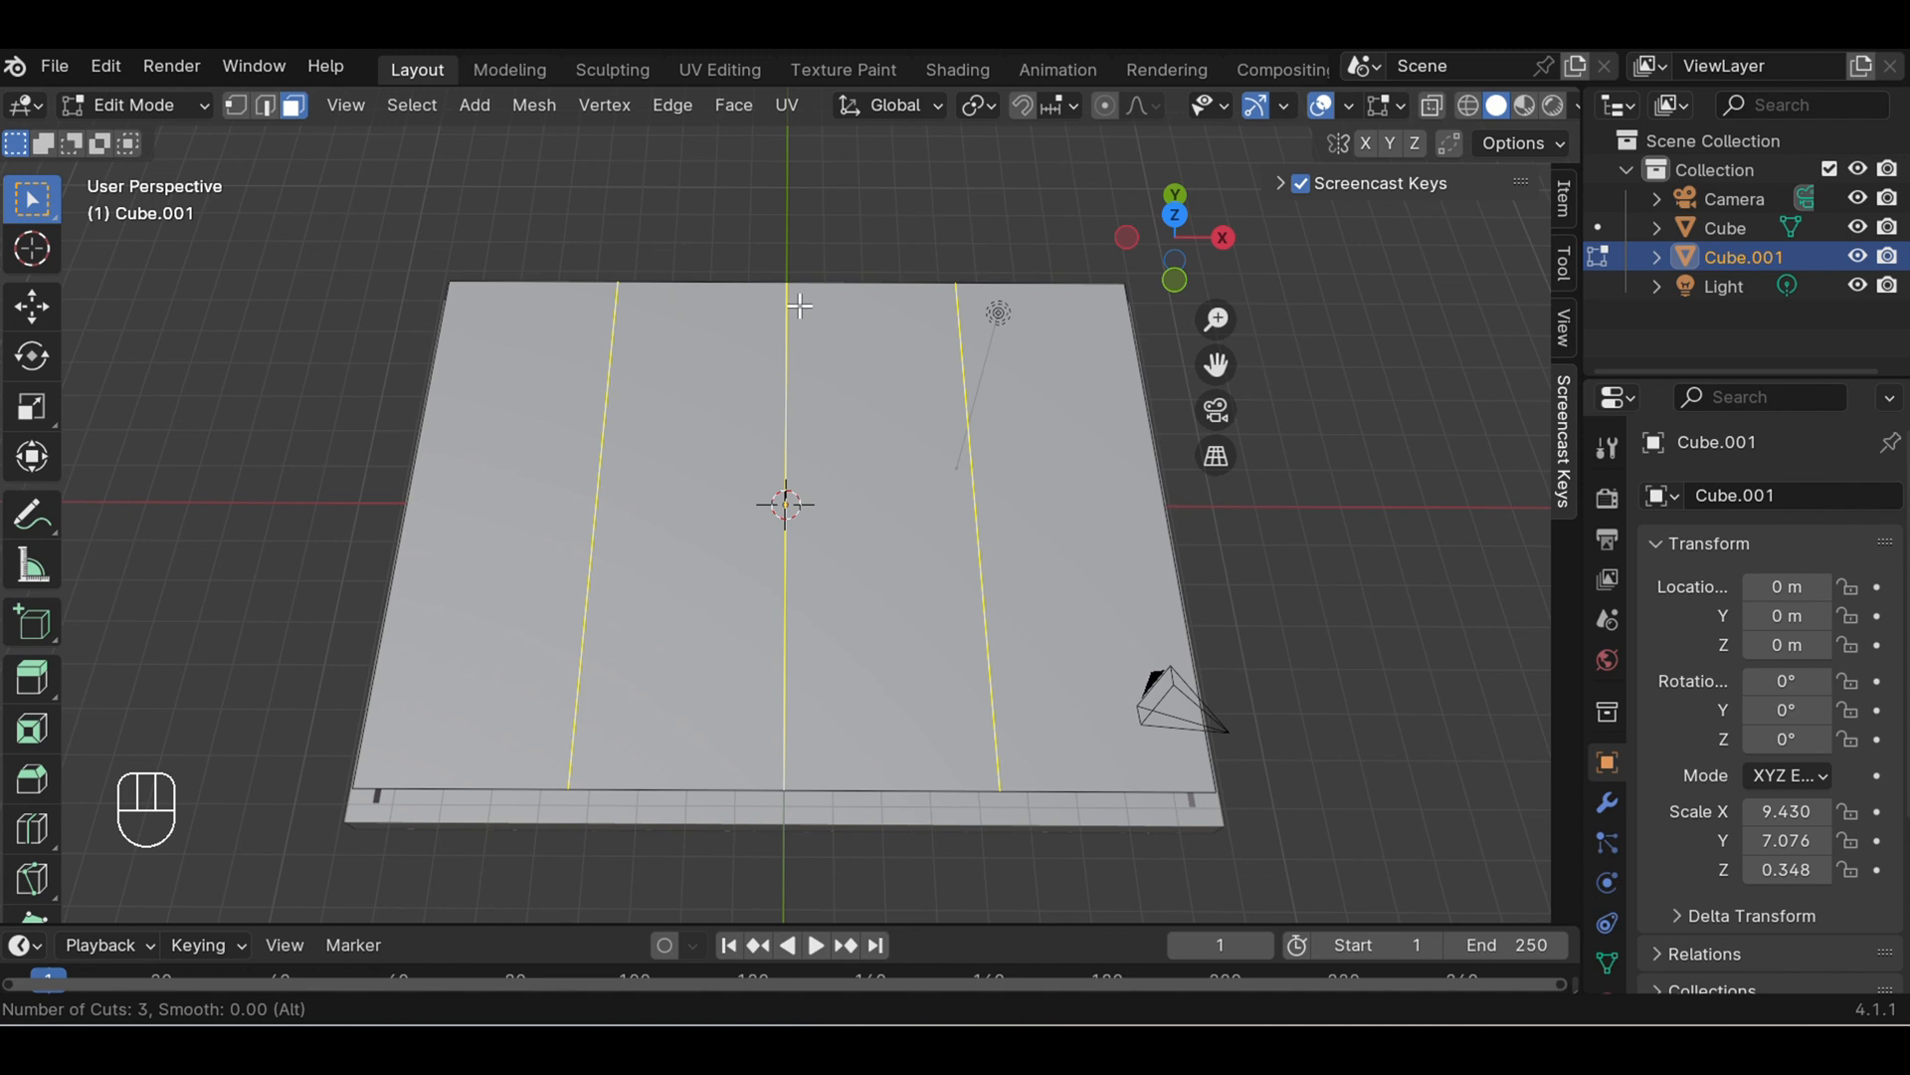
scroll(800, 305, "up", 1)
scroll(800, 305, "up", 1)
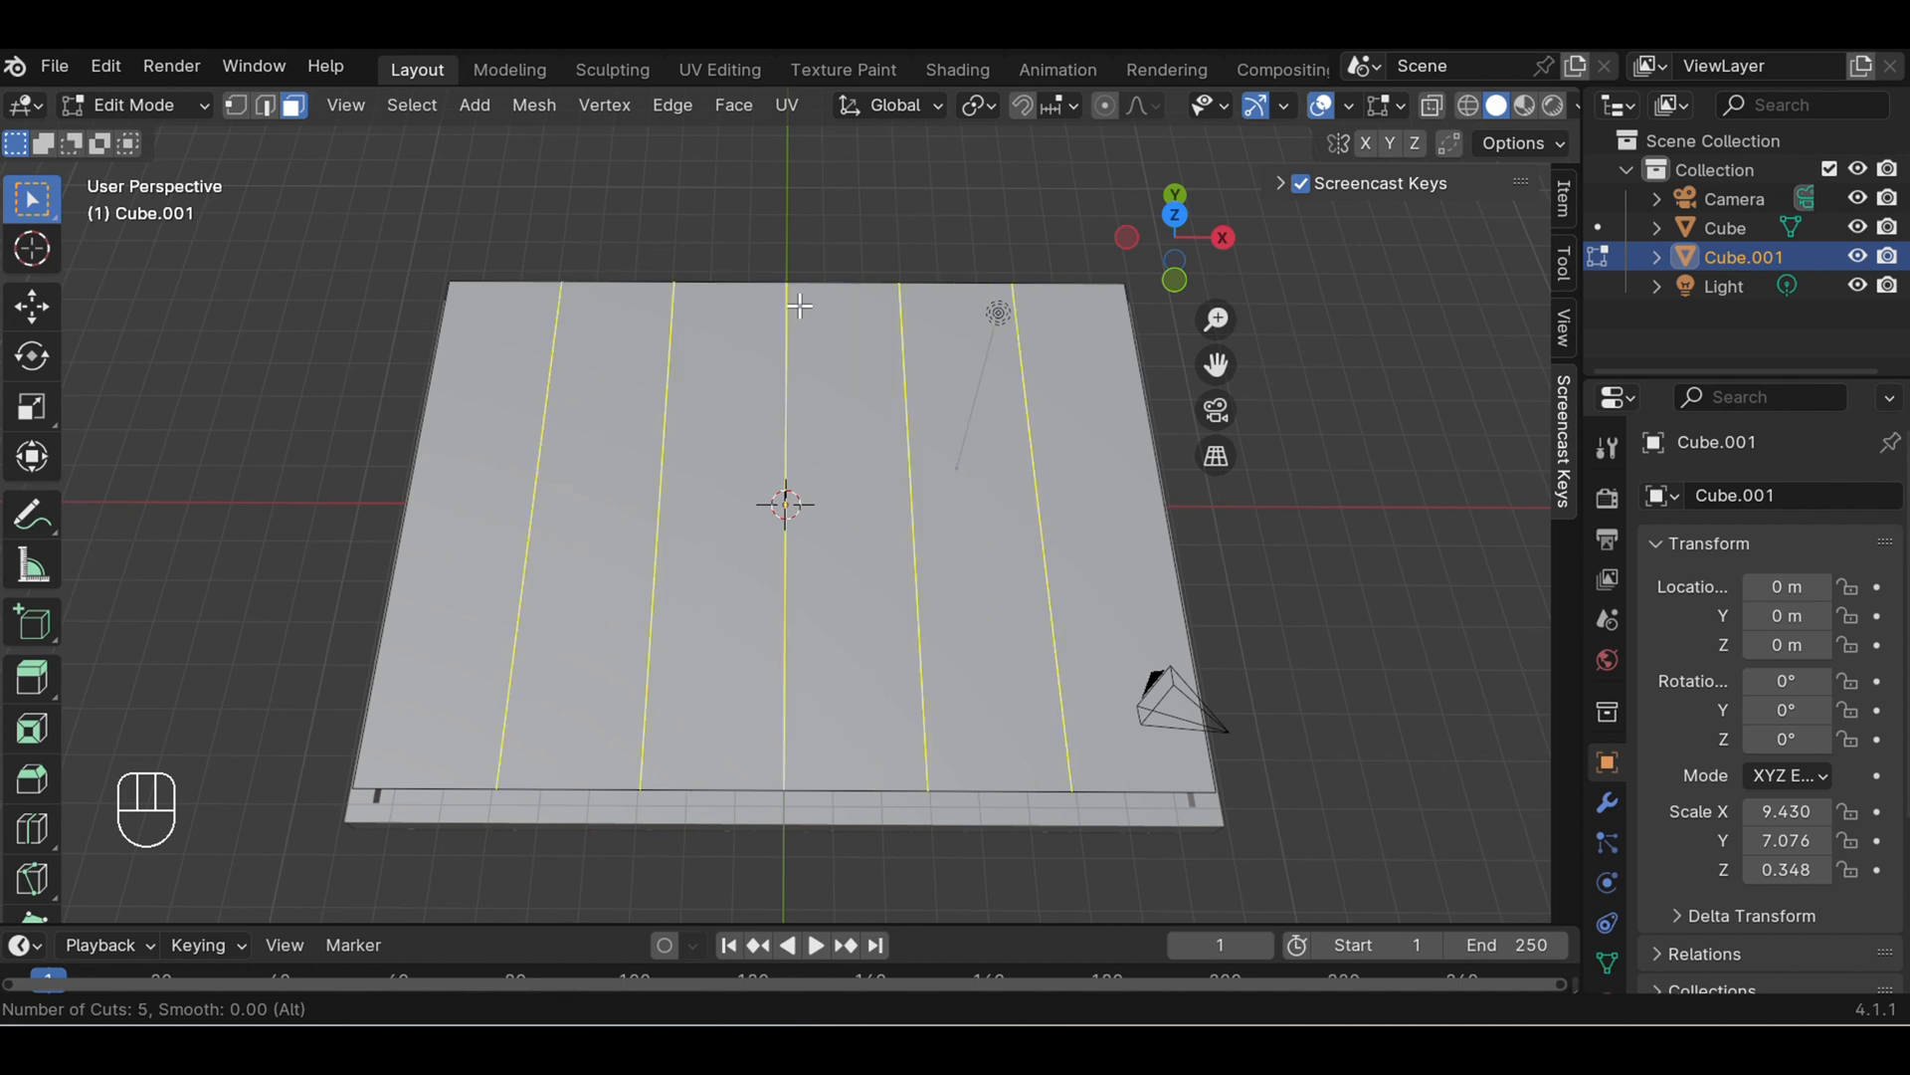
scroll(800, 305, "up", 1)
scroll(800, 306, "up", 1)
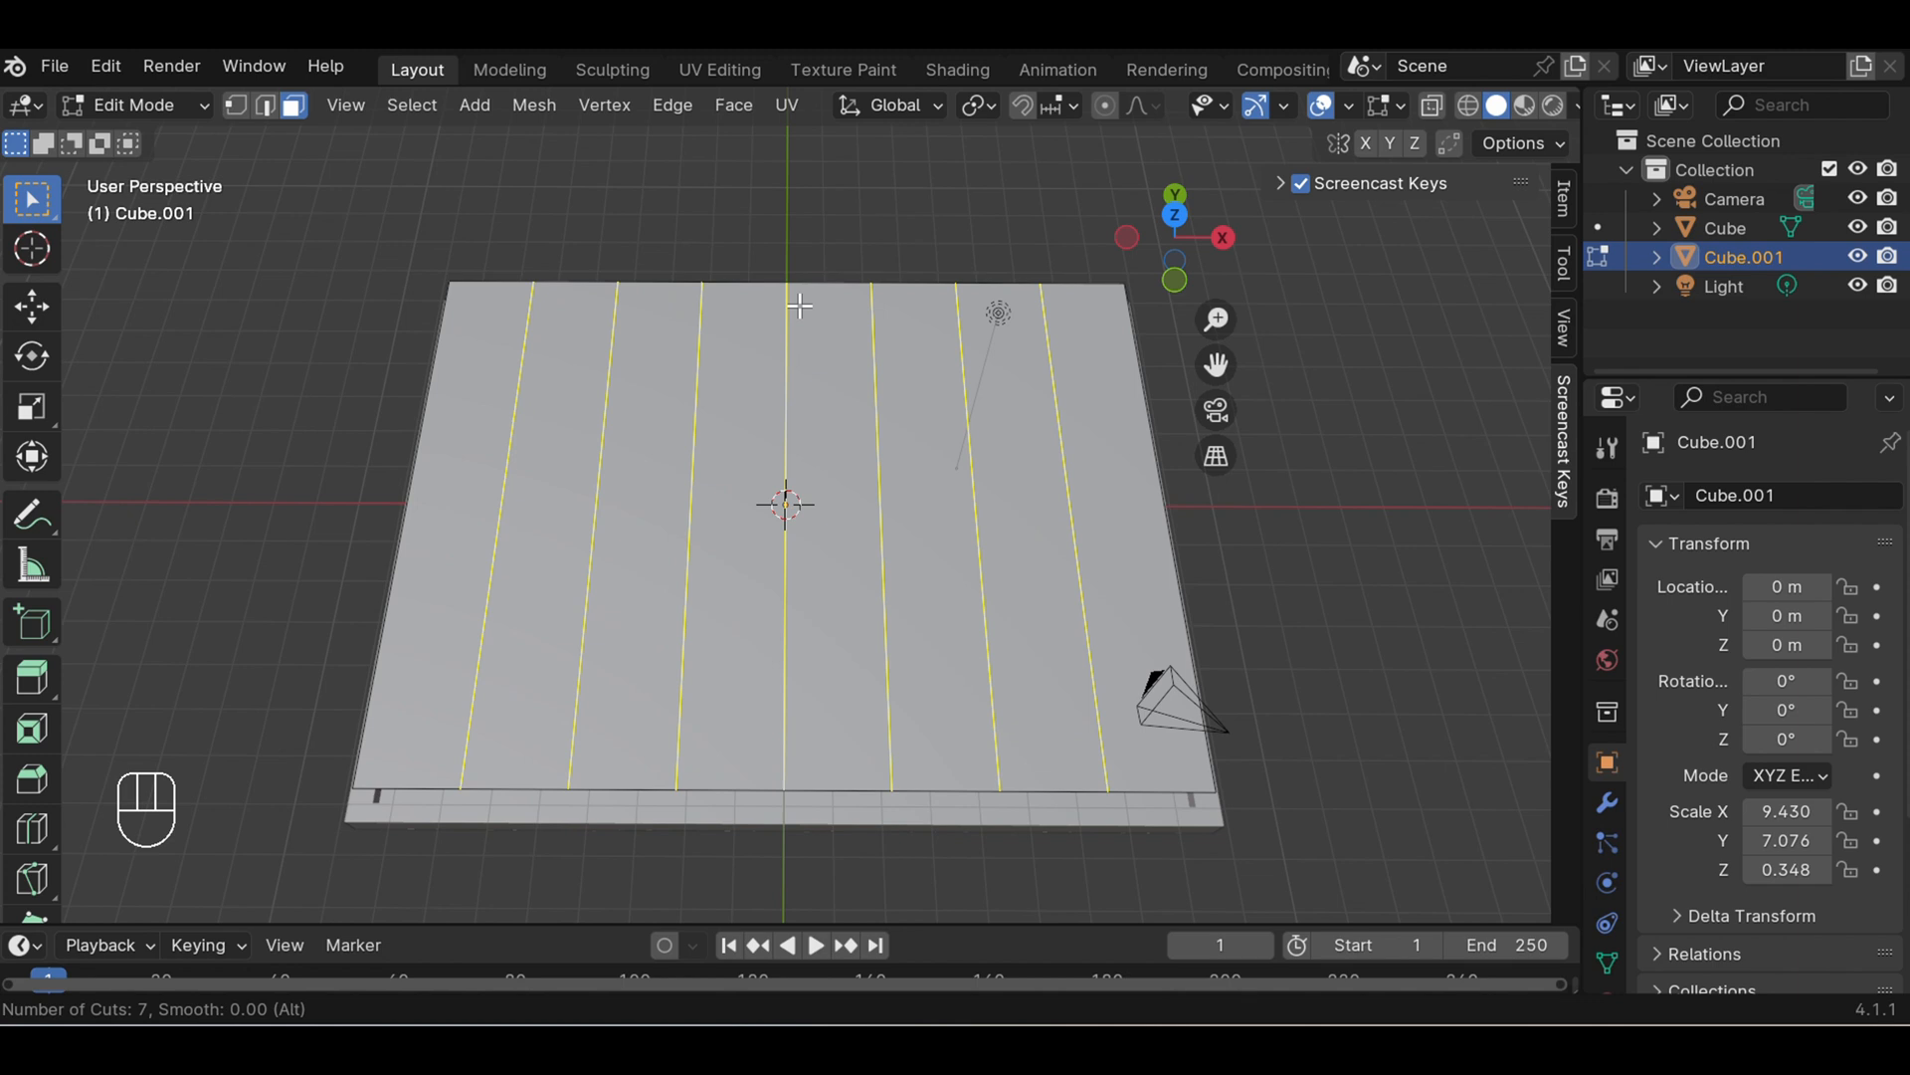
left_click(800, 305)
left_click(800, 305)
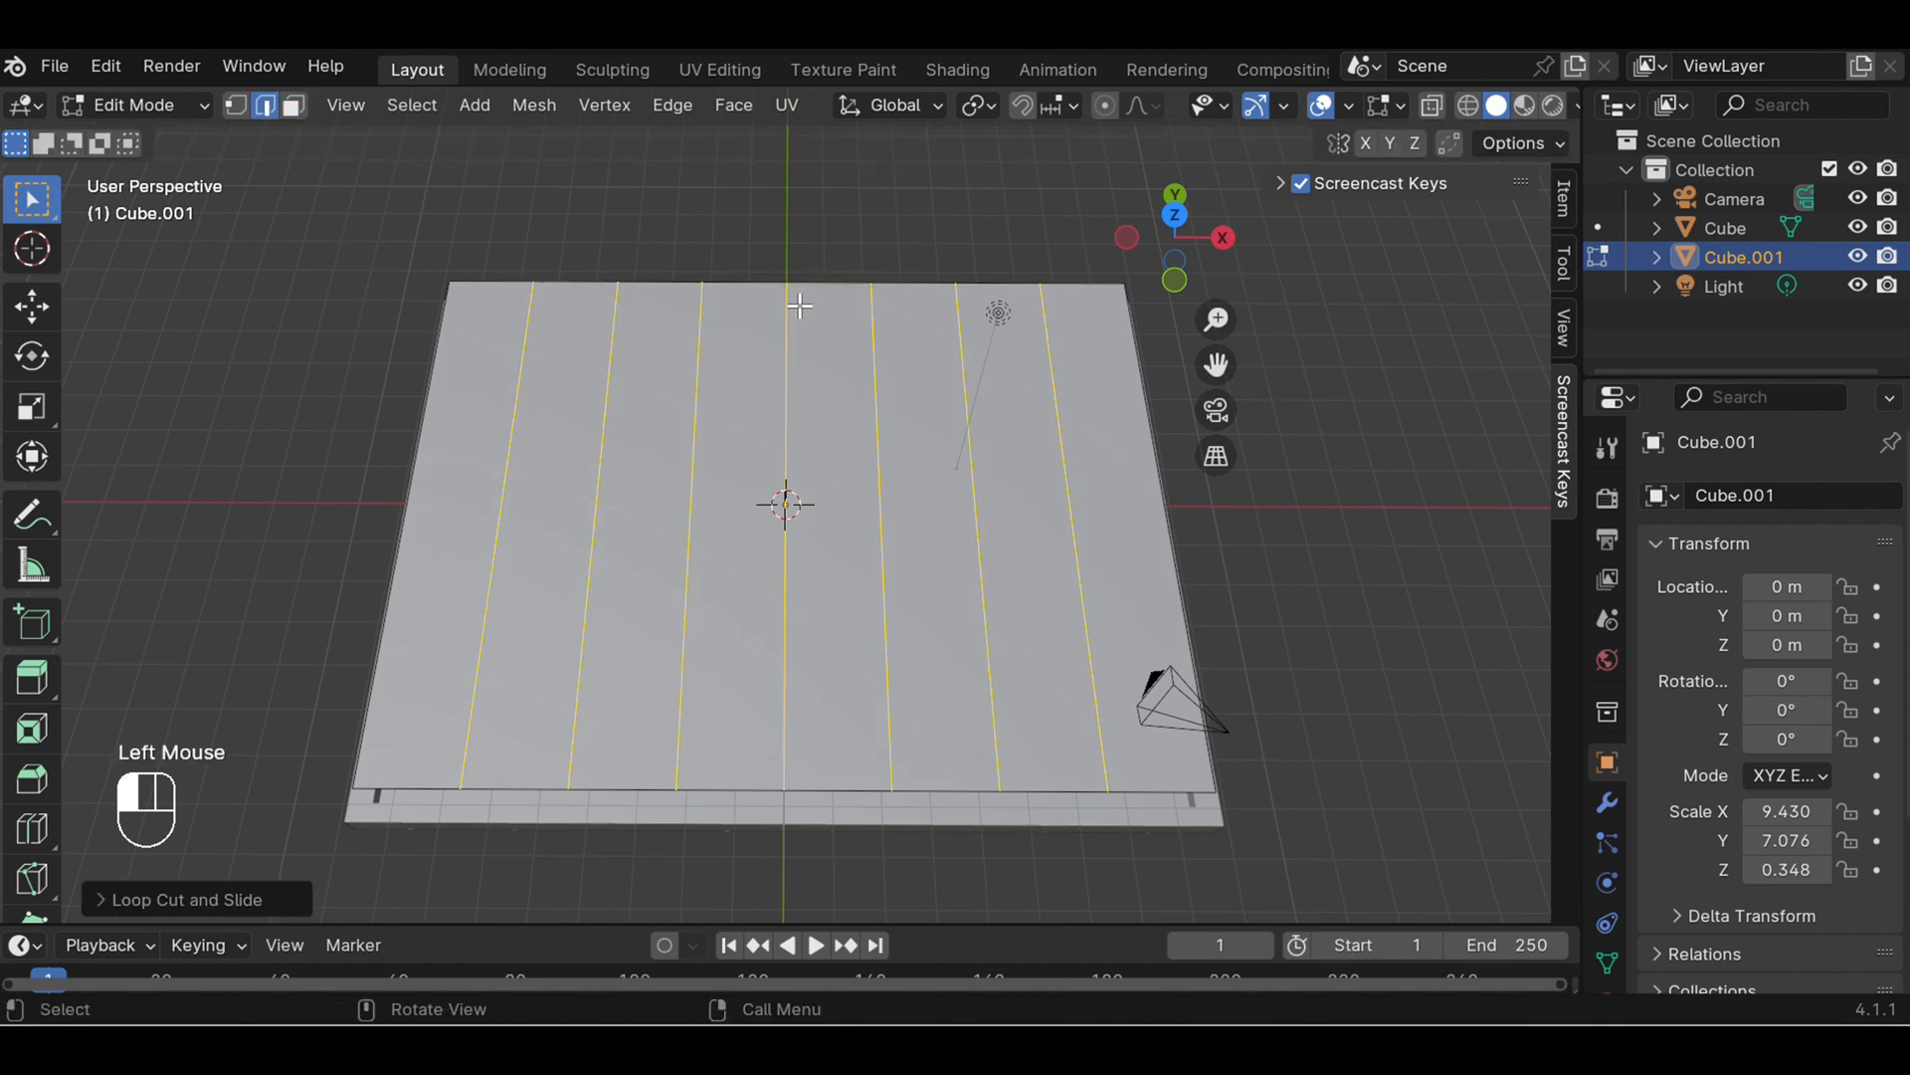
left_click(960, 239)
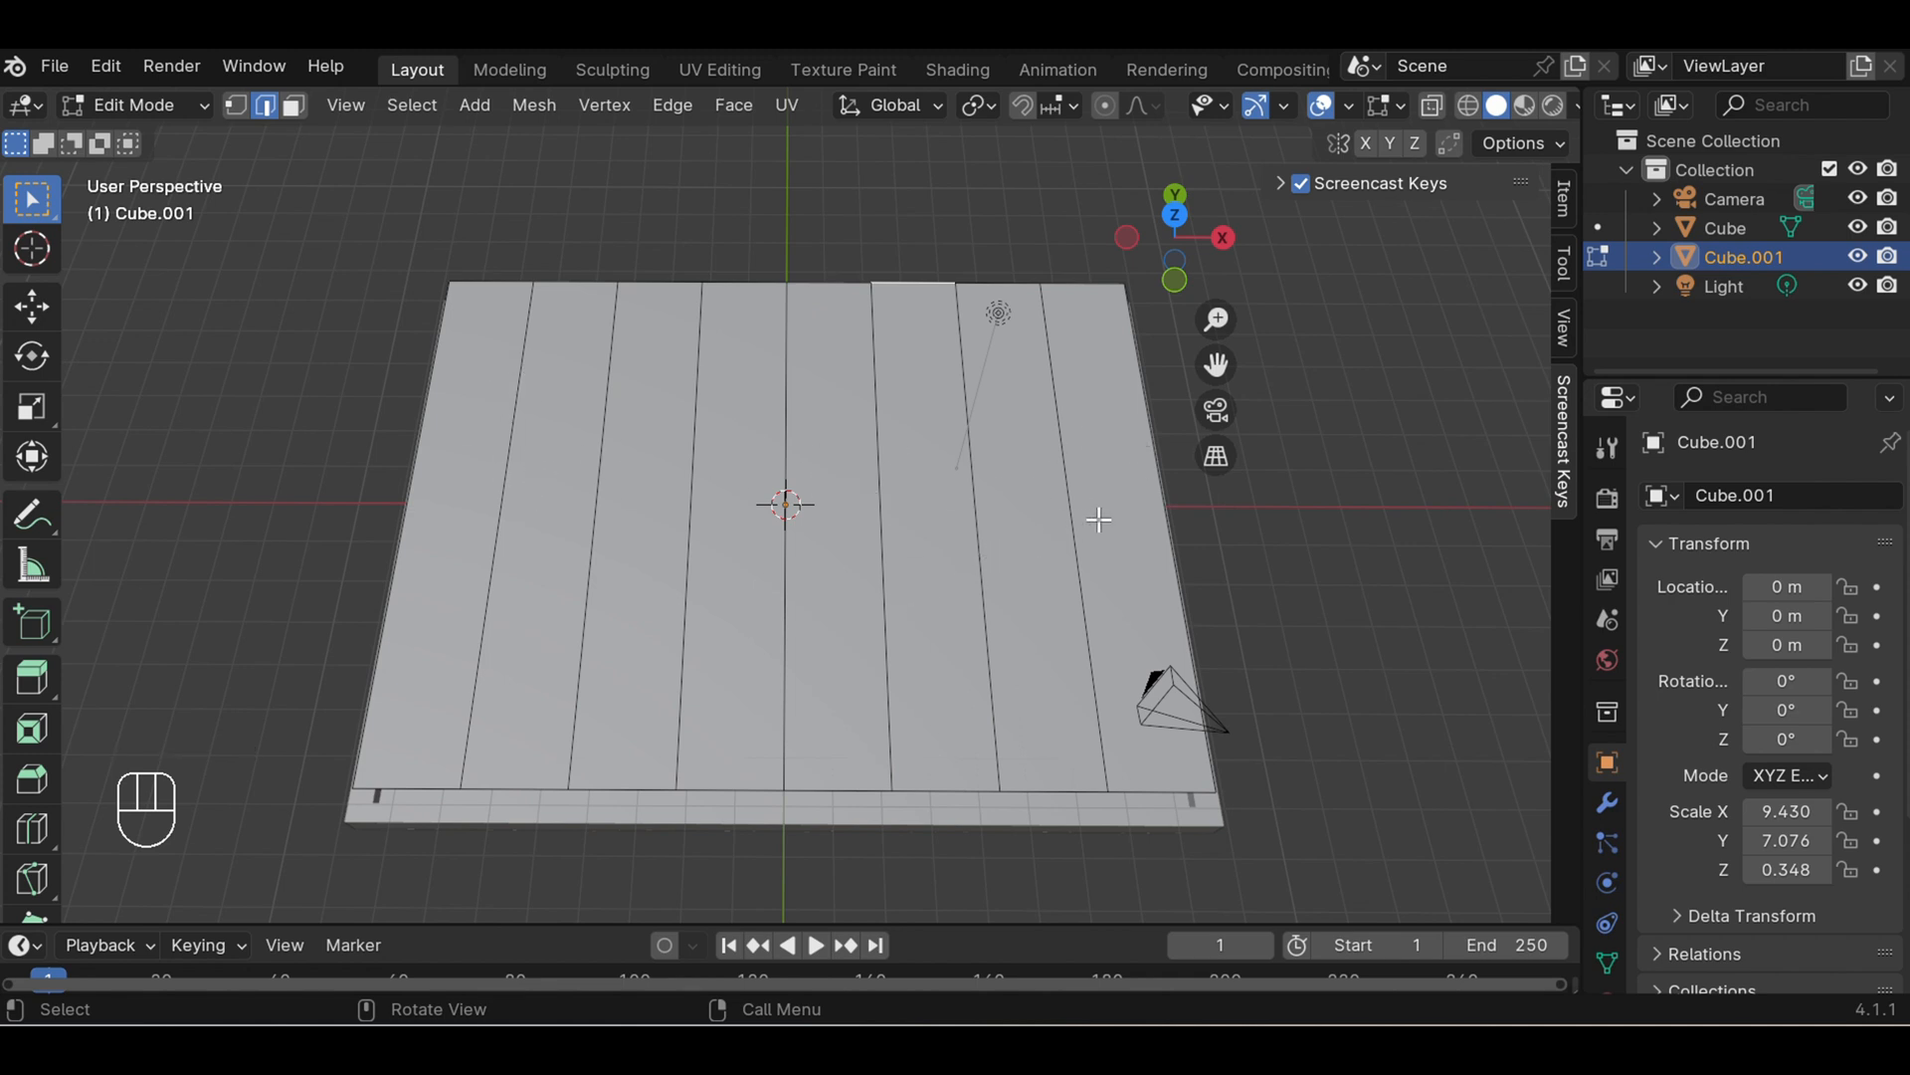
key("ctrl")
key("ctrl+r")
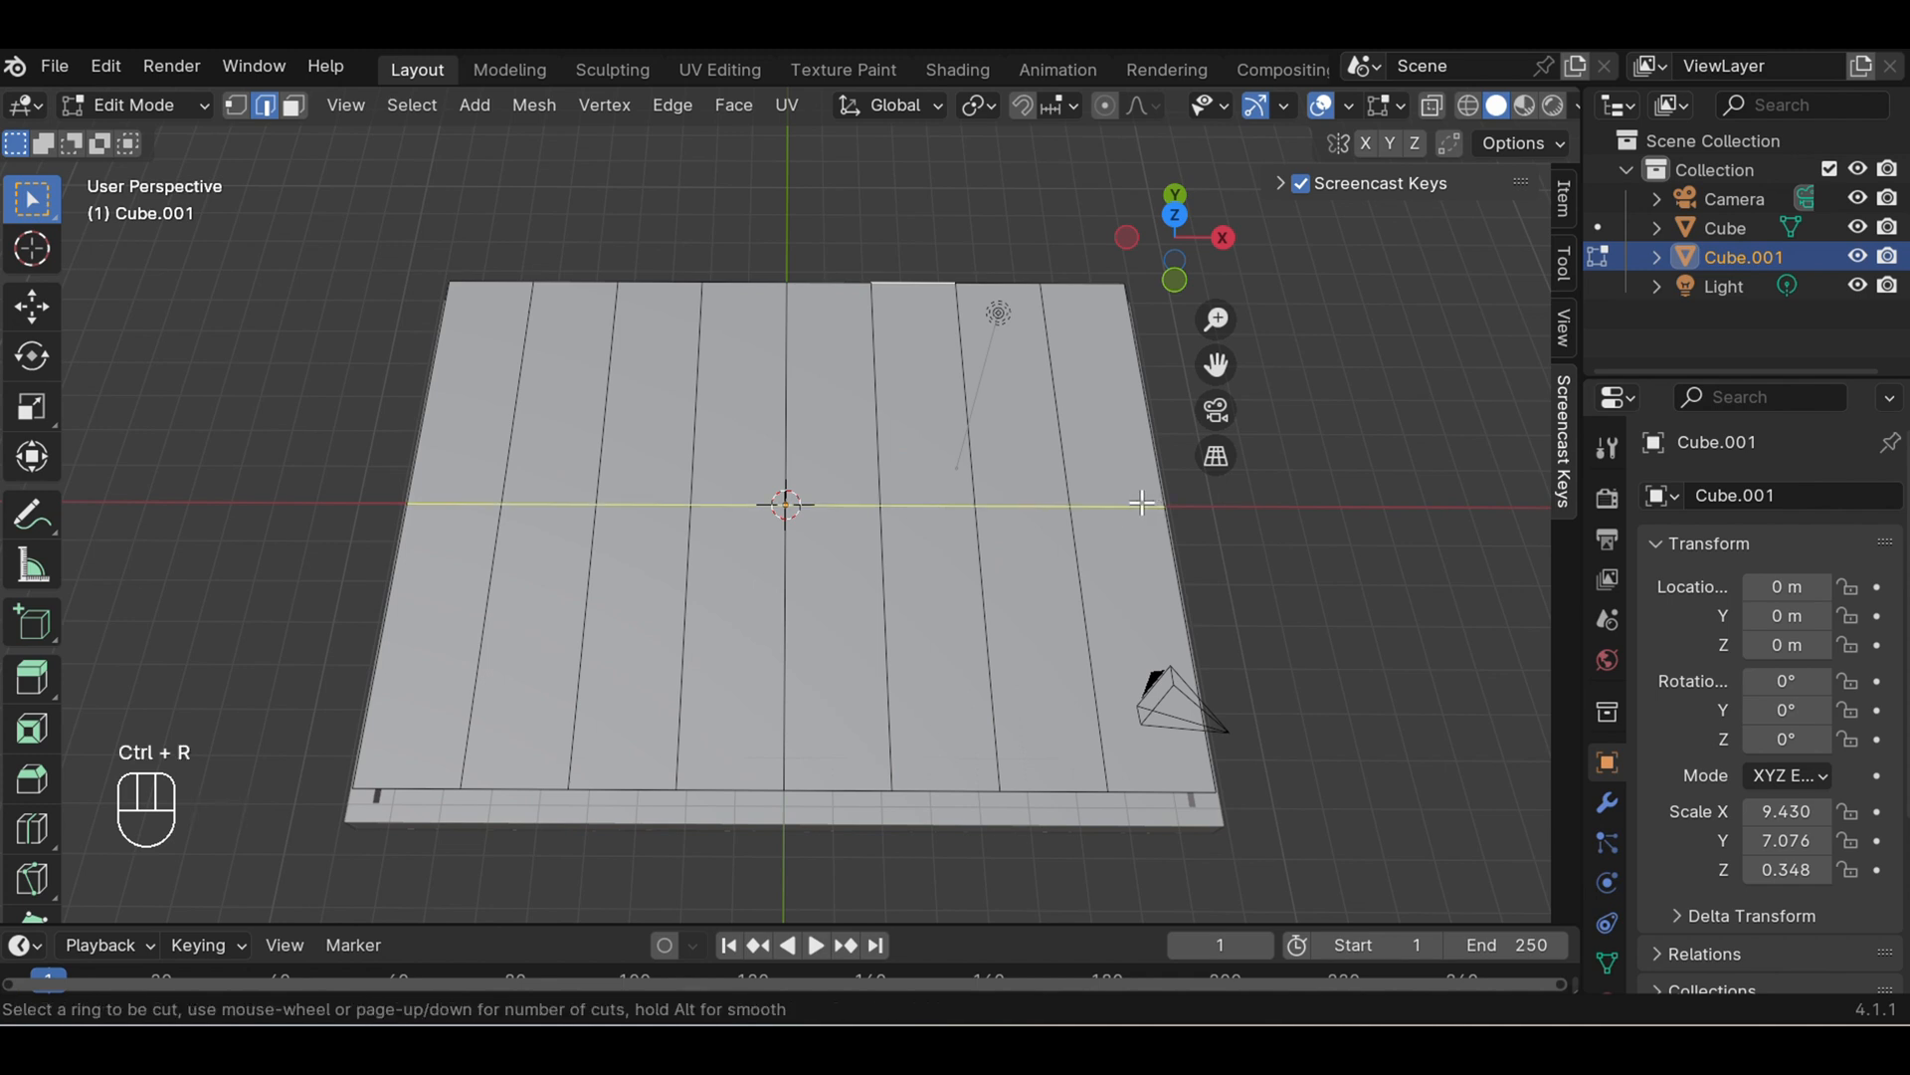
right_click(1142, 503)
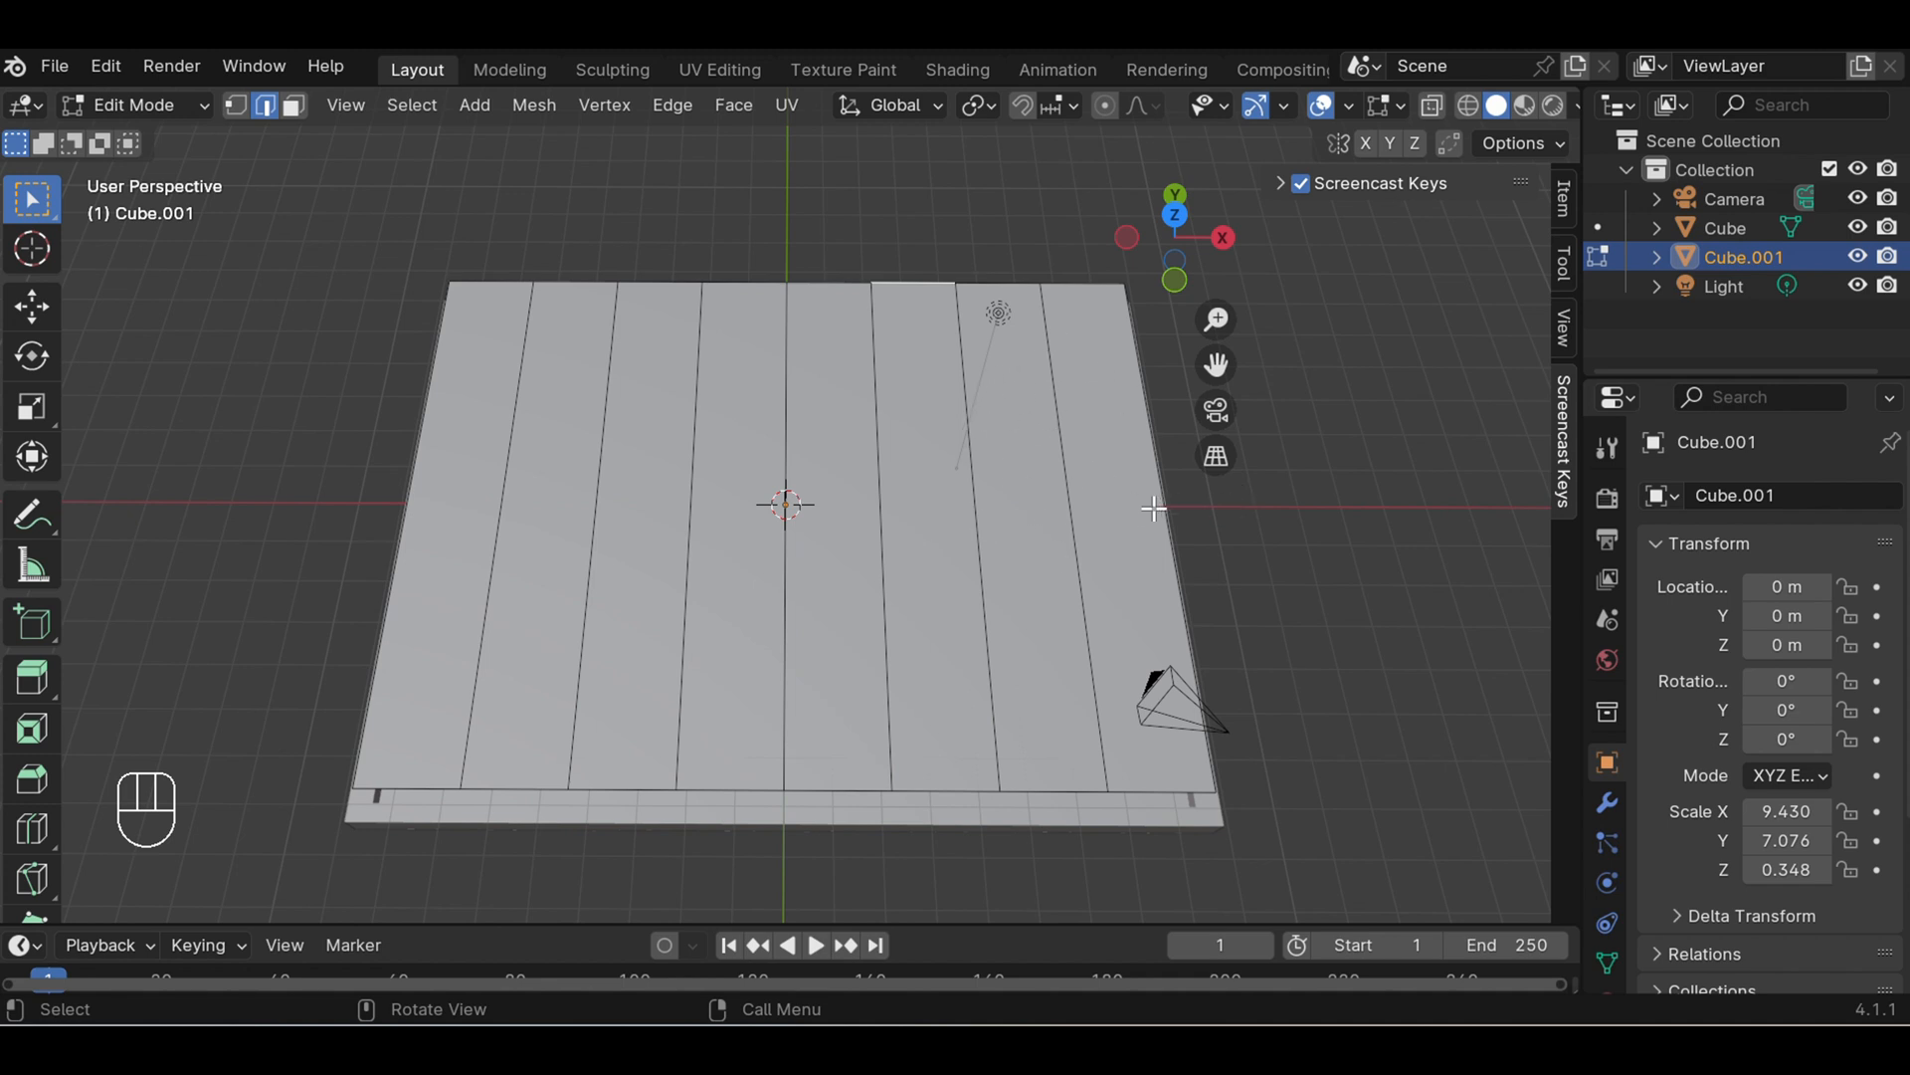
- Add seven evenly spaced loop cuts parallel to the X axis, dividing the inner panel into an 8 by 8 grid
key("ctrl")
key("ctrl+r")
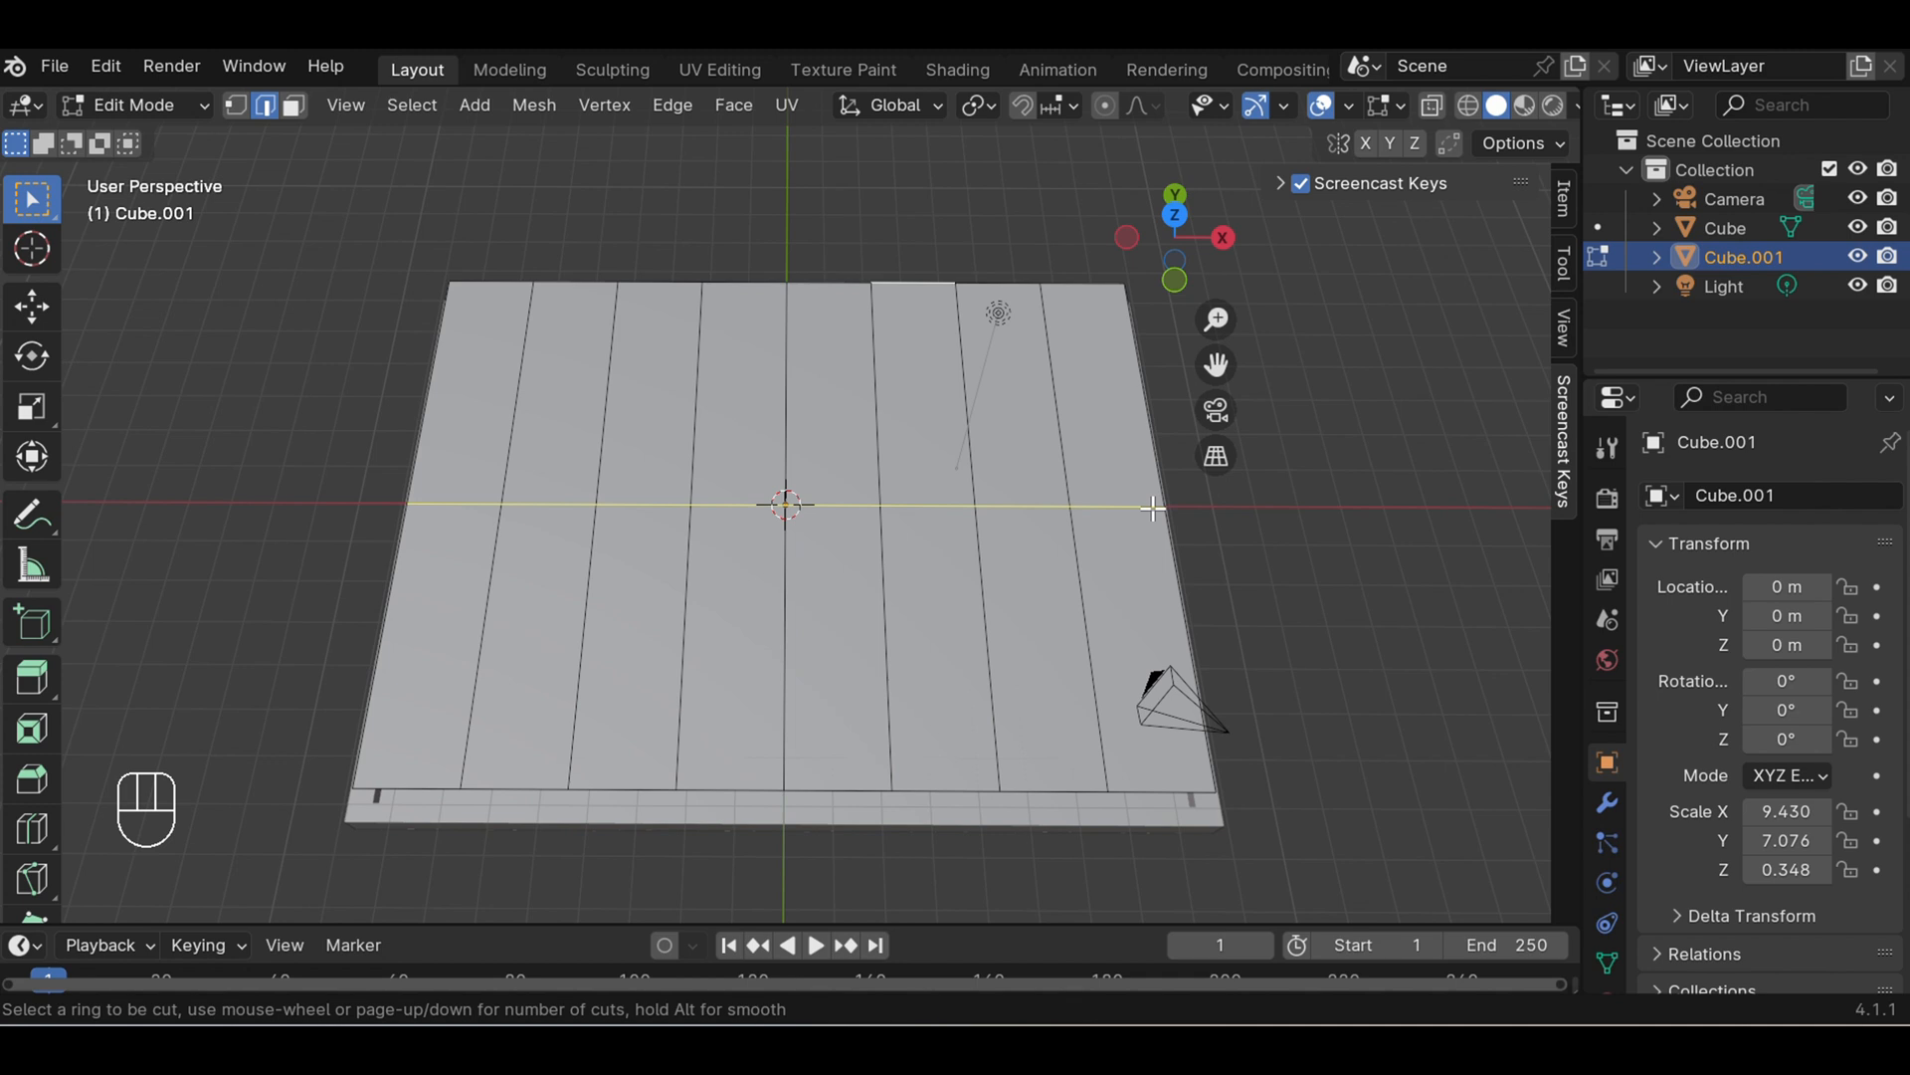
scroll(1152, 508, "up", 1)
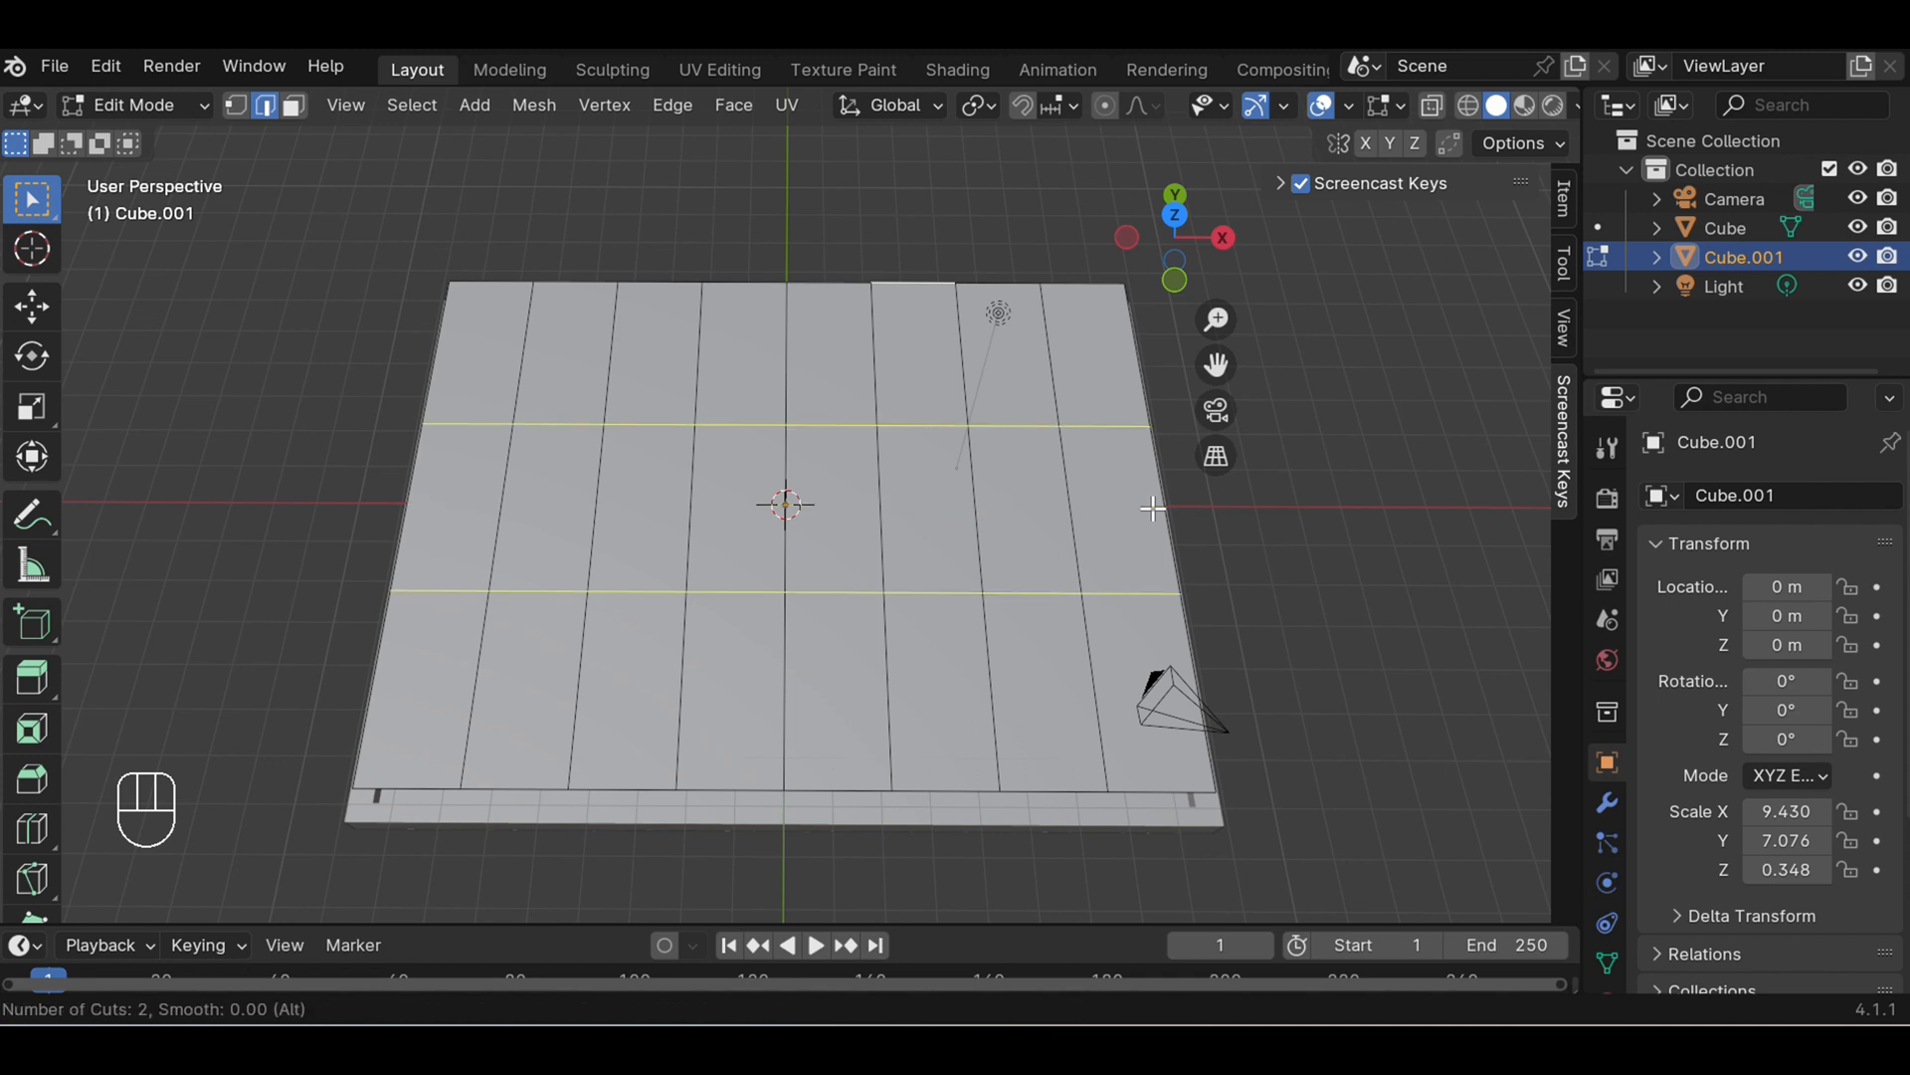
scroll(1152, 508, "up", 1)
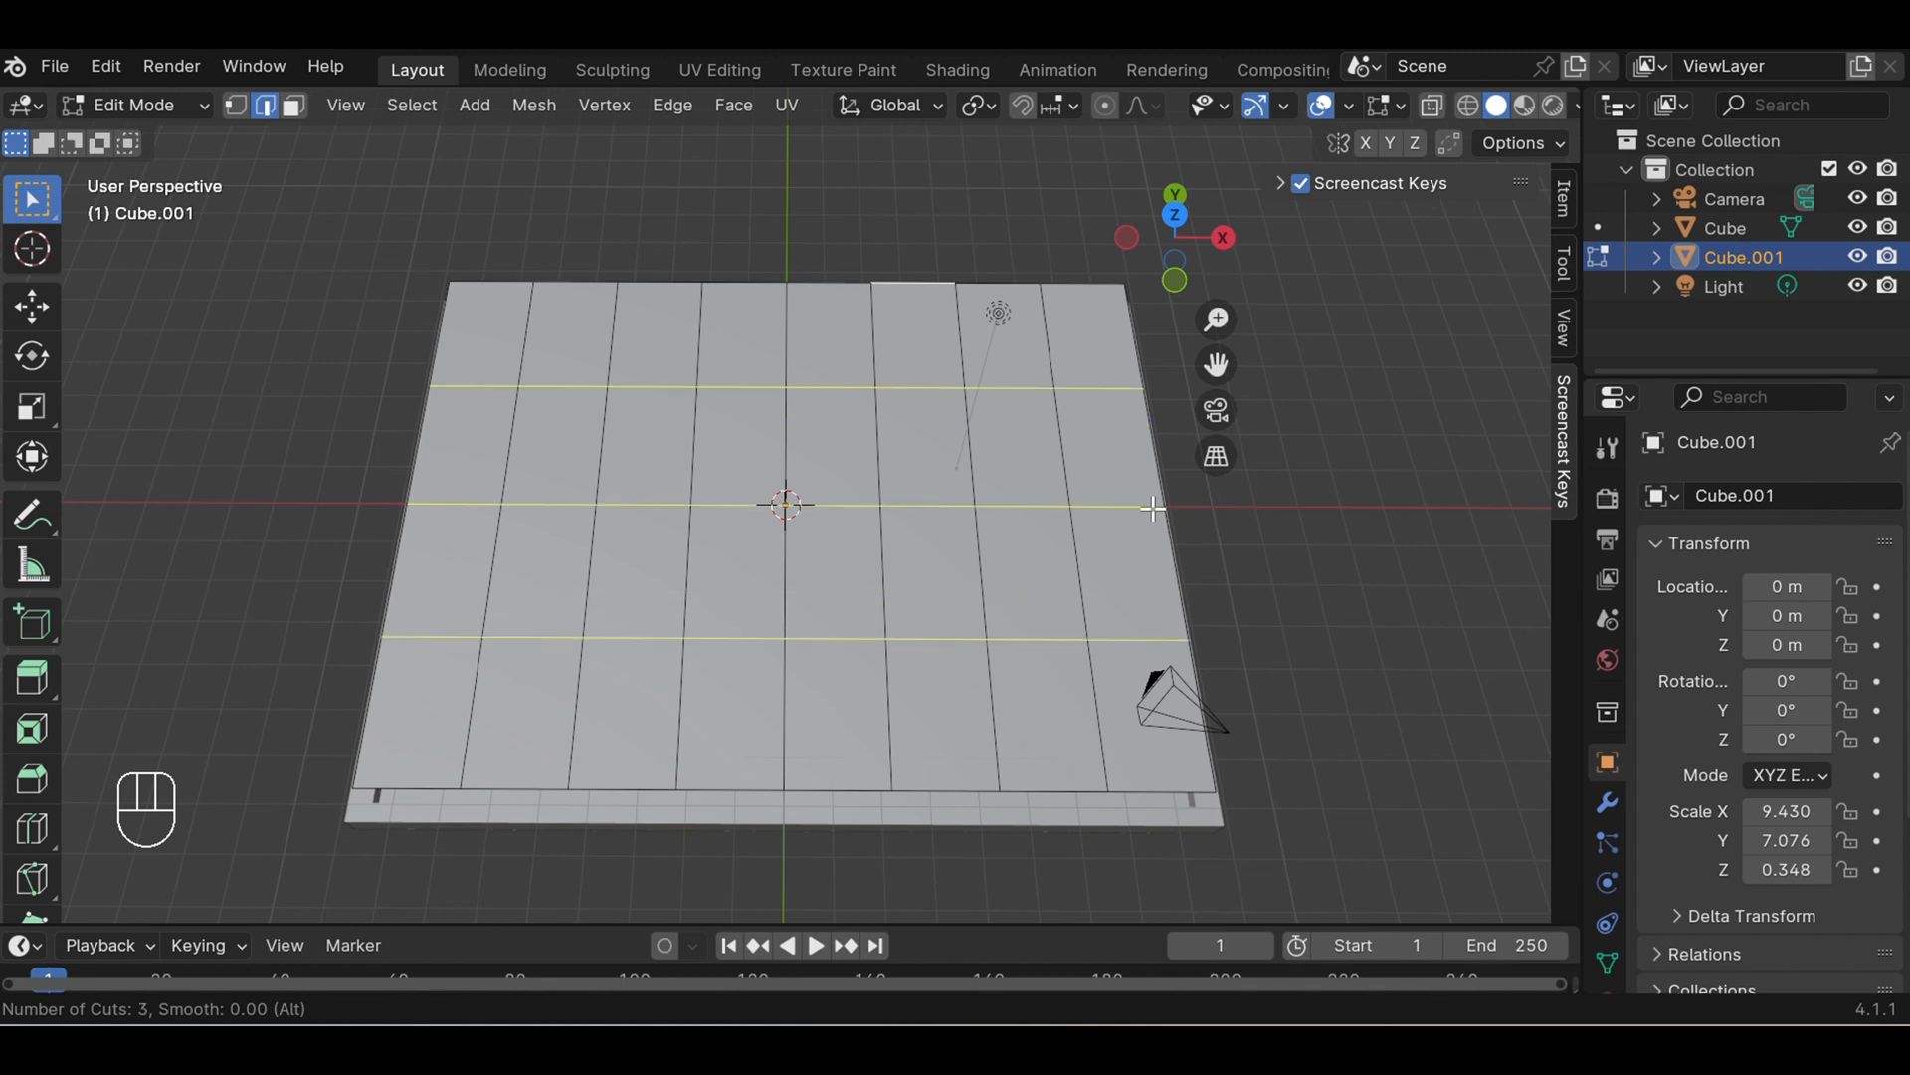
scroll(1152, 507, "up", 1)
scroll(1152, 508, "up", 1)
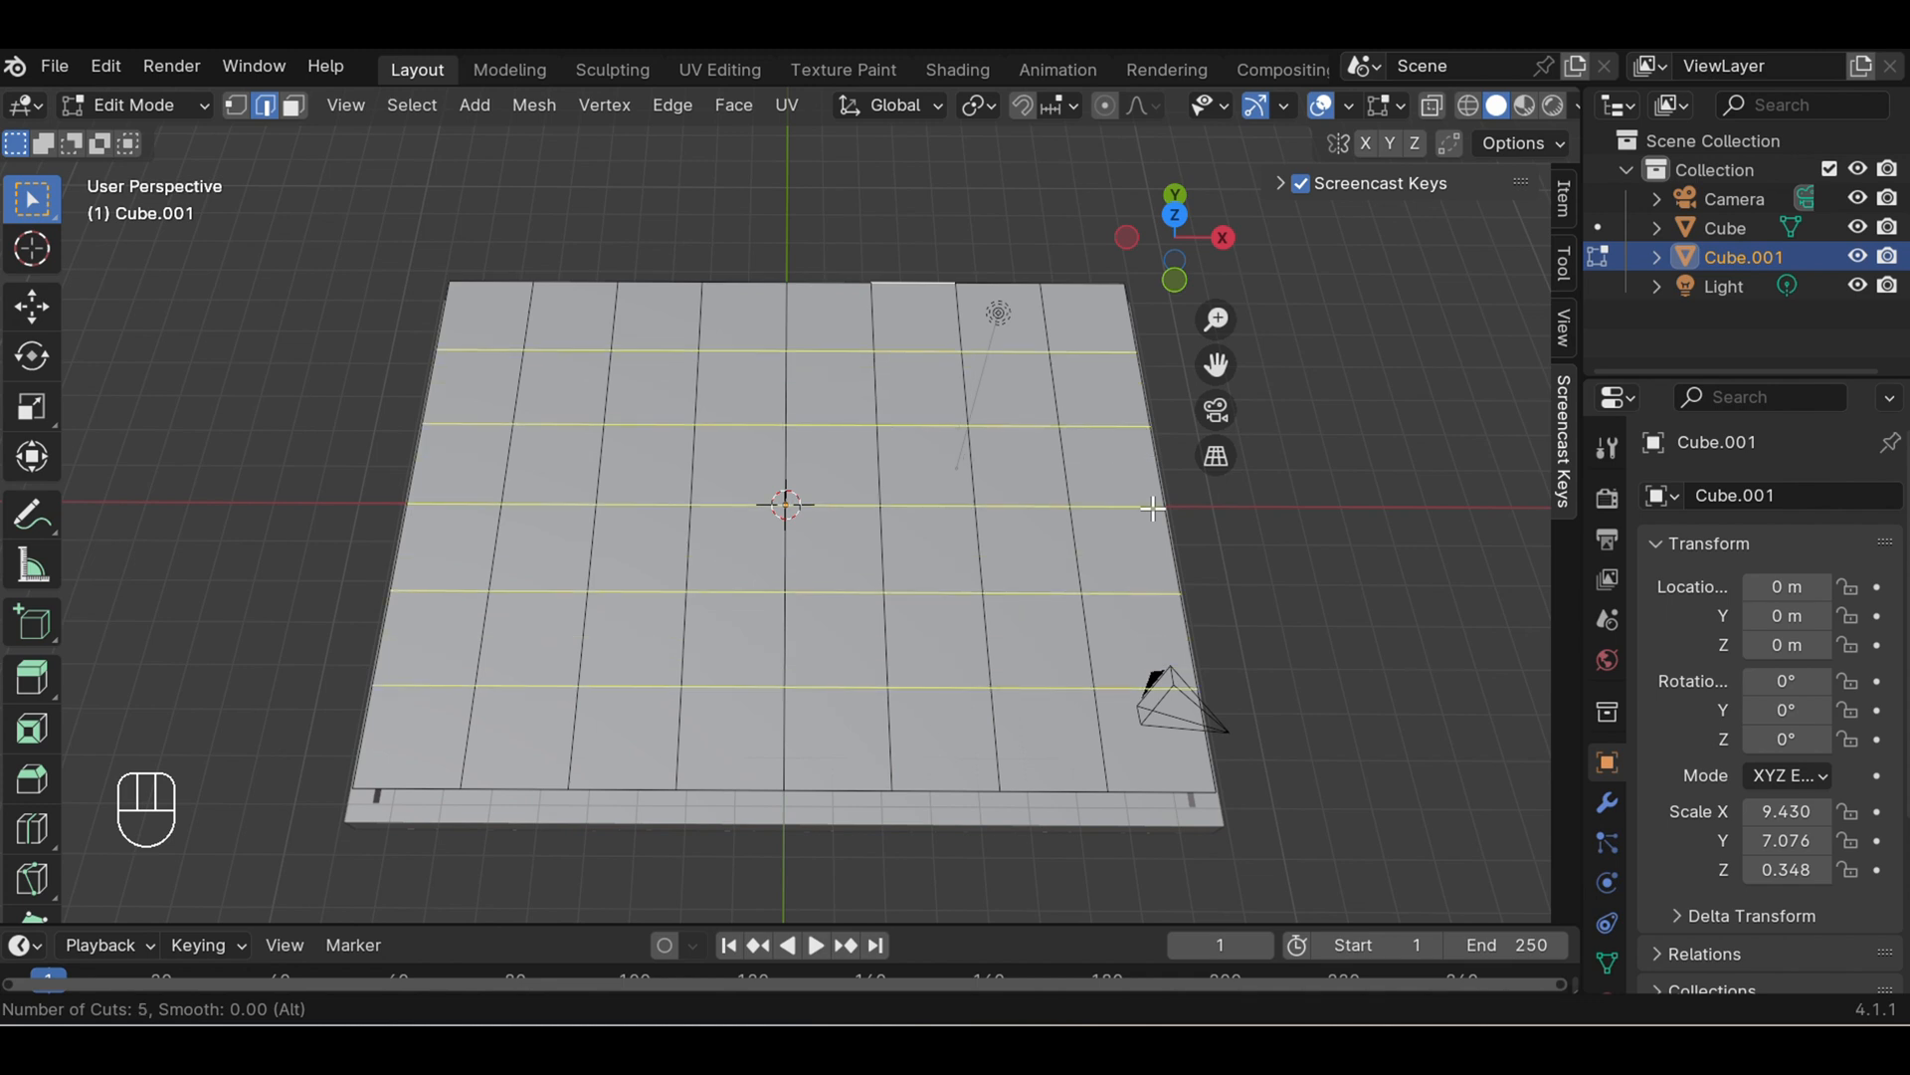
scroll(1152, 507, "up", 1)
scroll(1153, 508, "up", 1)
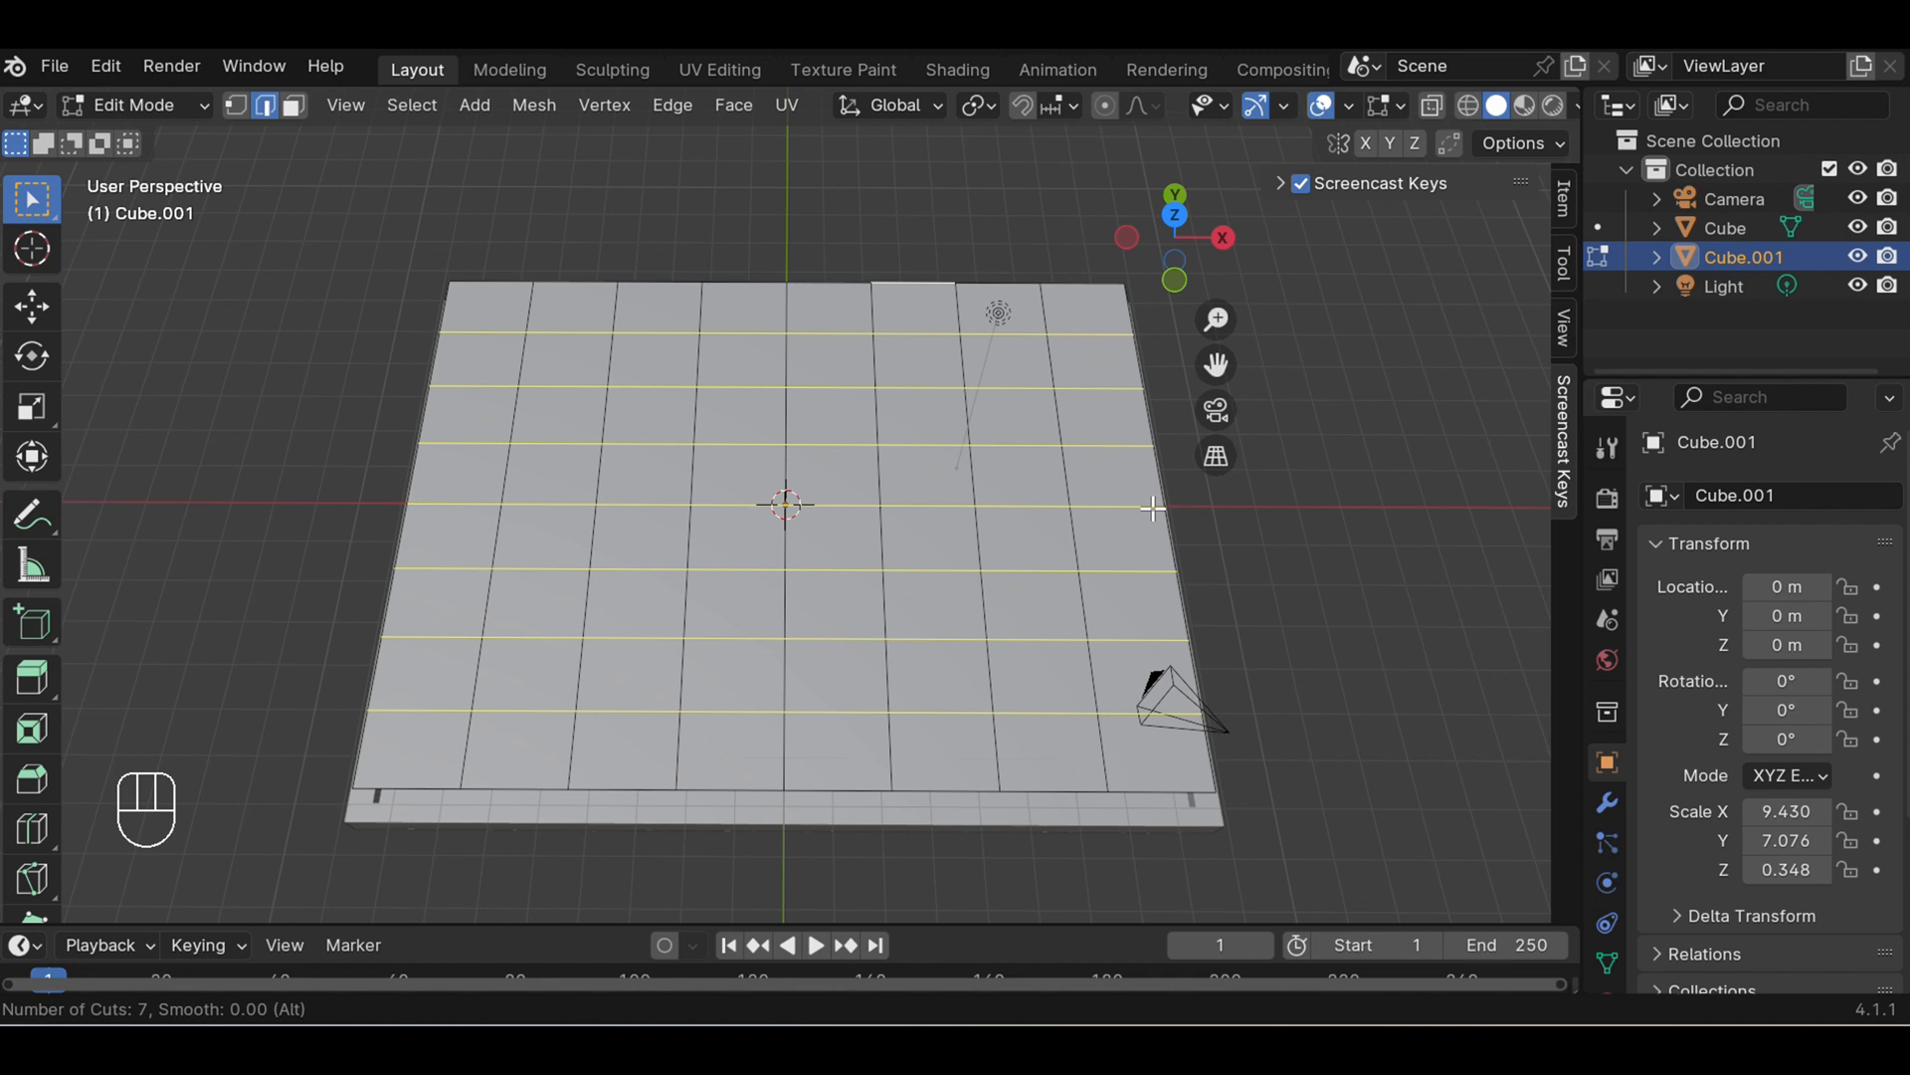
left_click(1153, 507)
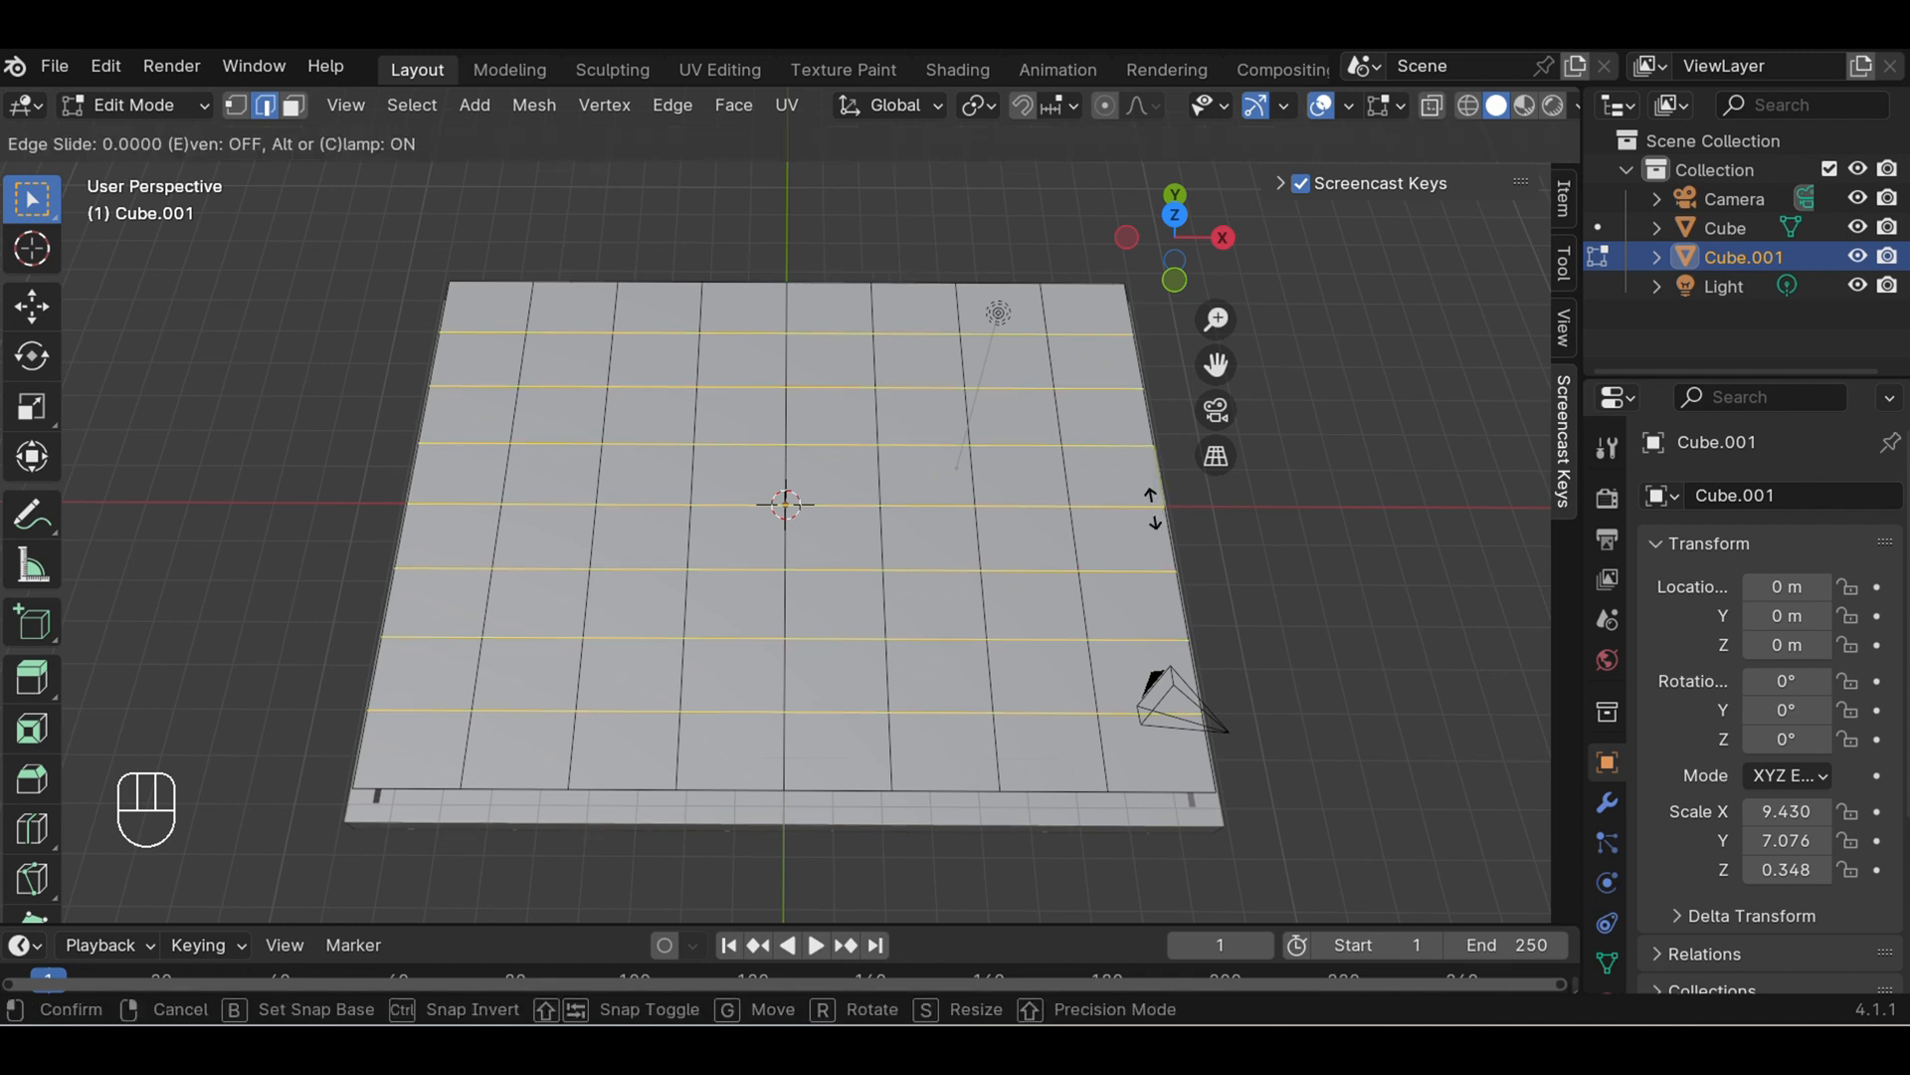
left_click(1152, 507)
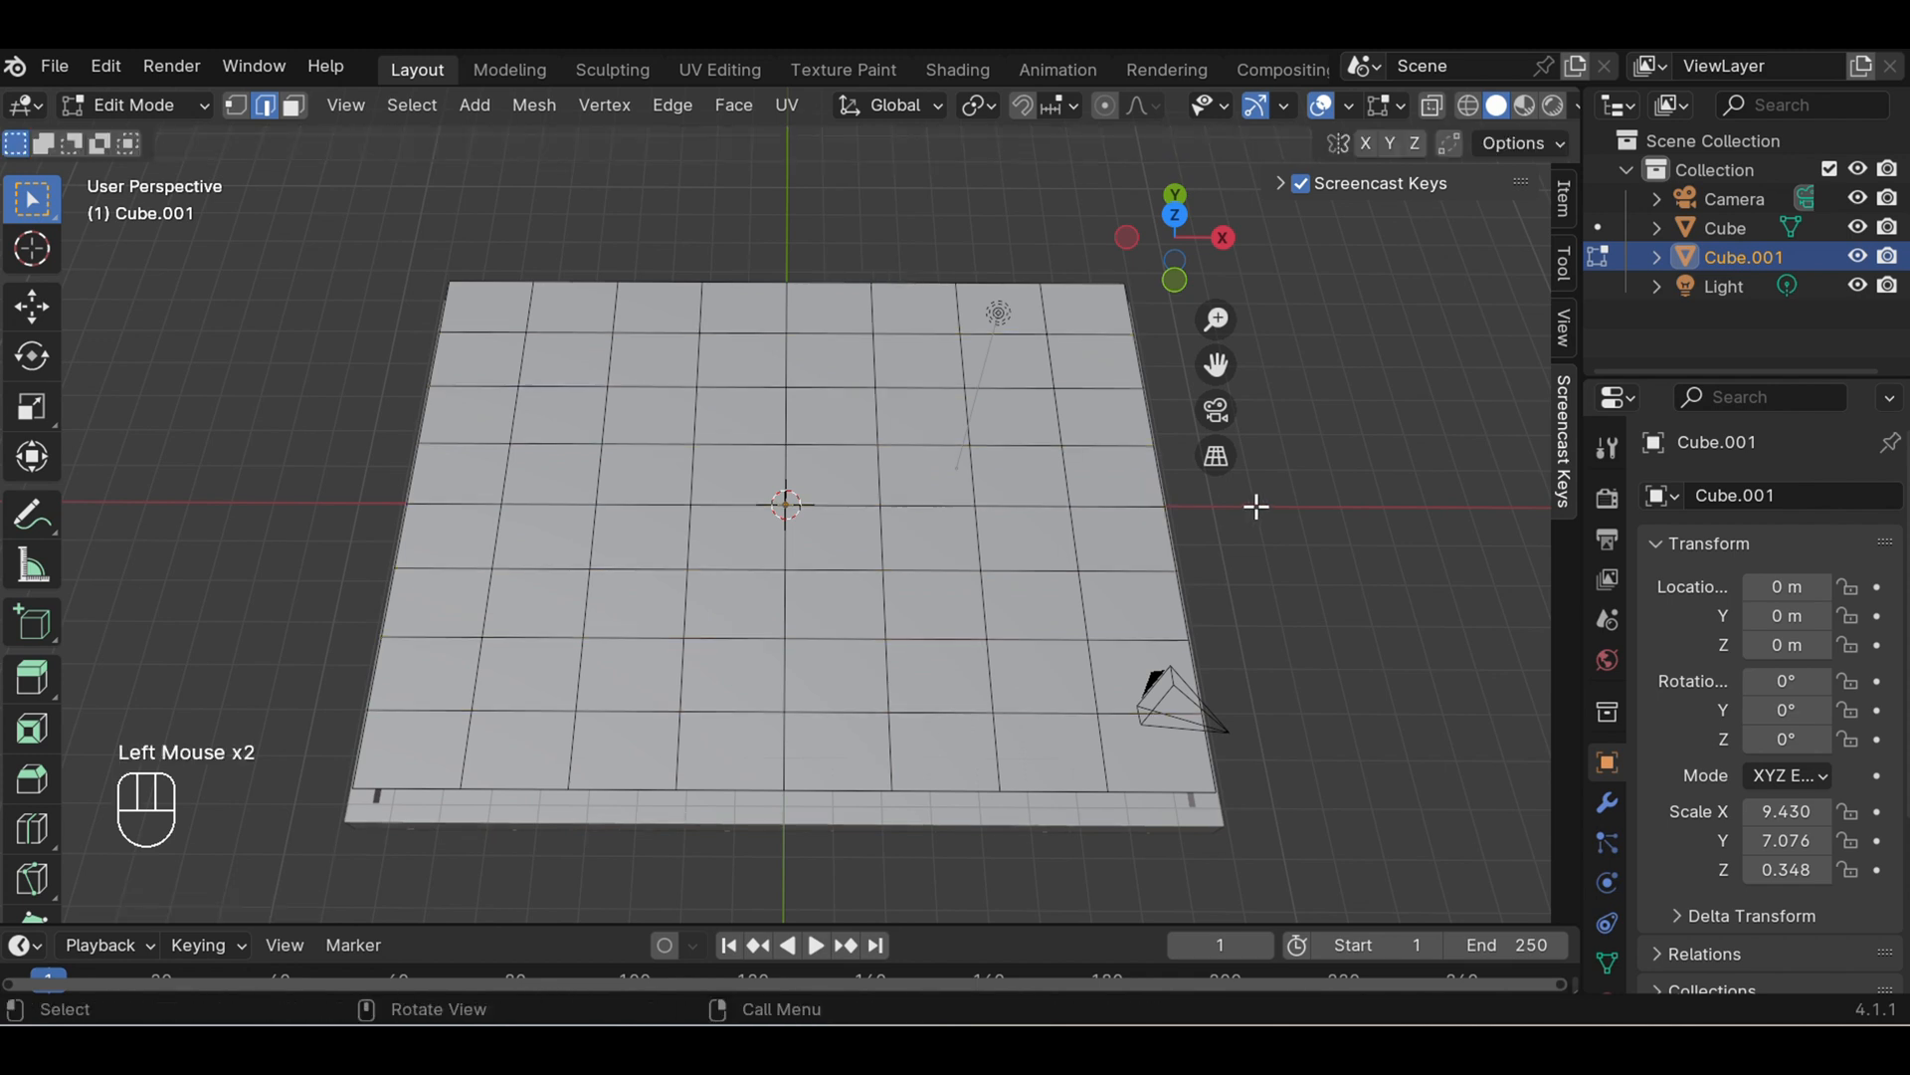
scroll(1255, 504, "down", 1)
scroll(1178, 593, "up", 2)
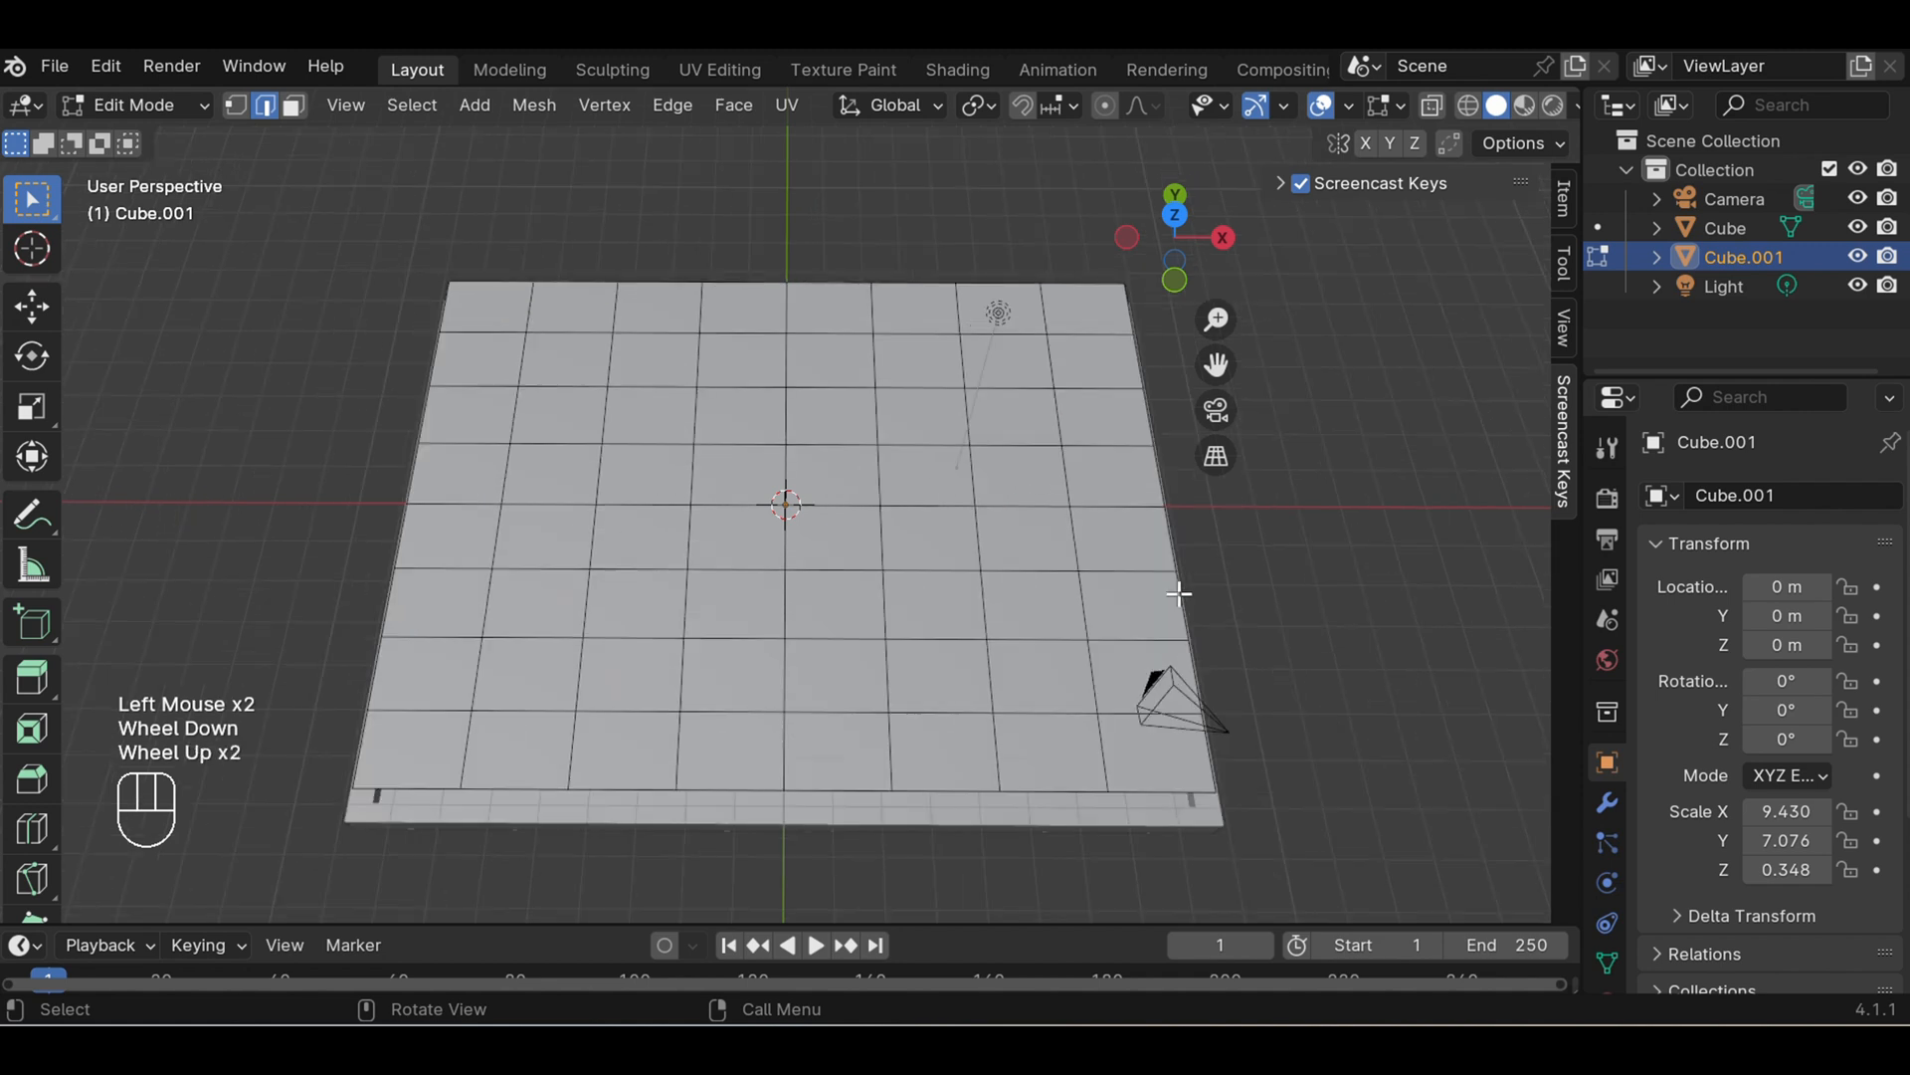
scroll(1178, 593, "down", 2)
scroll(1178, 594, "up", 1)
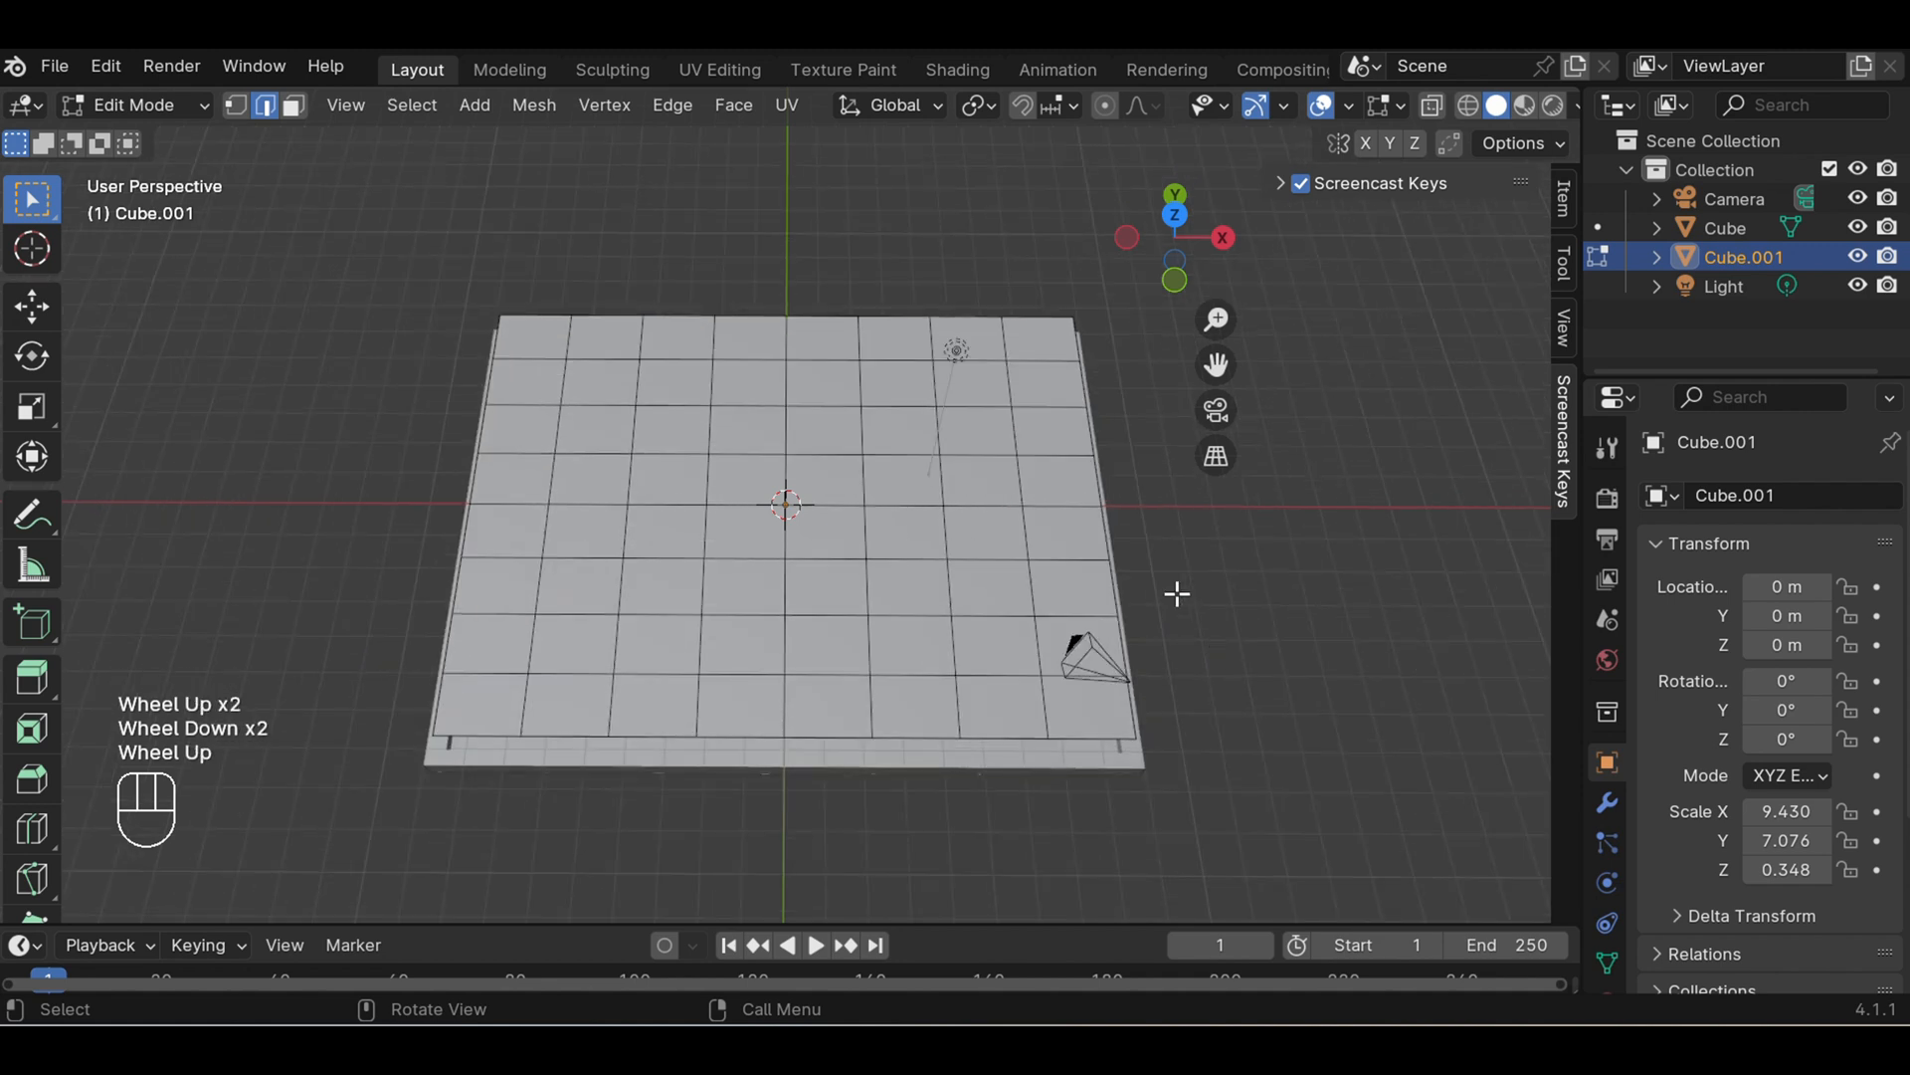
- Rename the inner panel's material to Biru and set its base color to blue
scroll(1604, 808, "down", 2)
scroll(1679, 754, "down", 1)
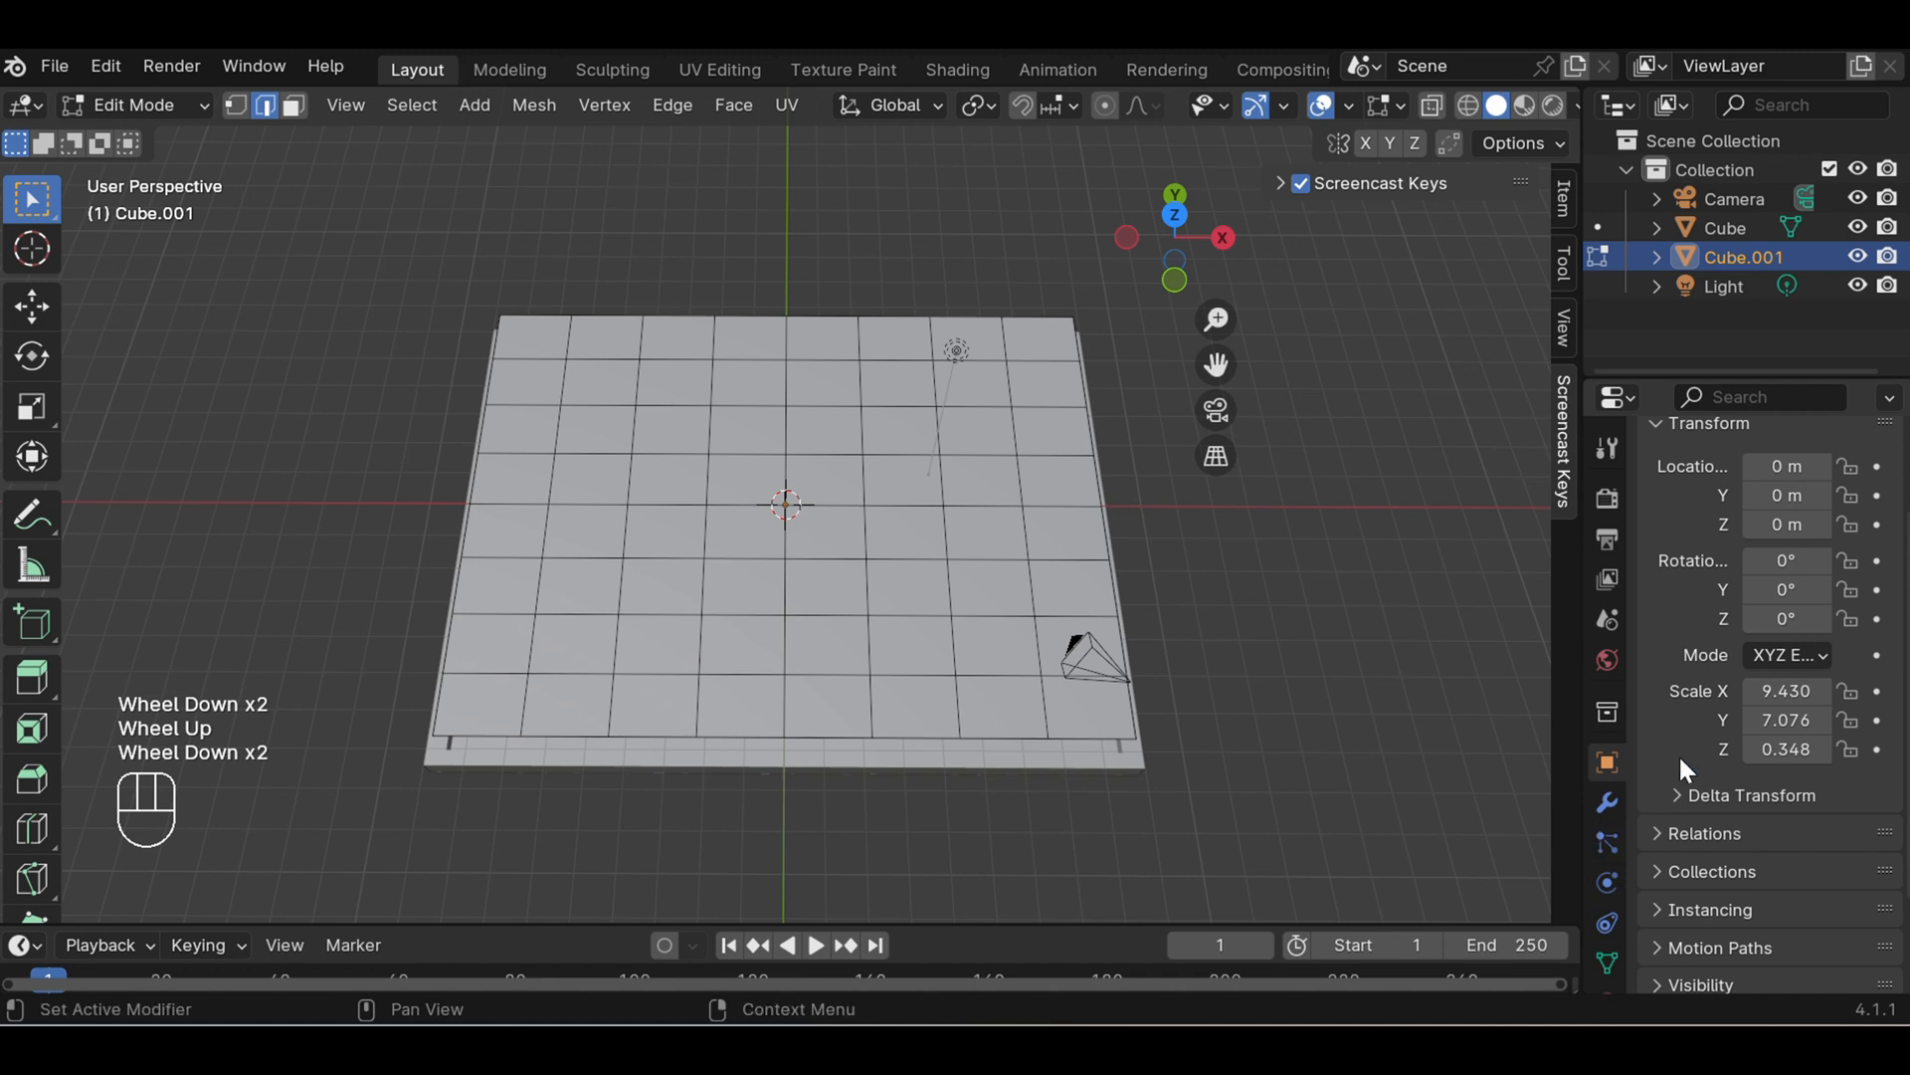
scroll(1654, 778, "up", 3)
scroll(1611, 833, "down", 4)
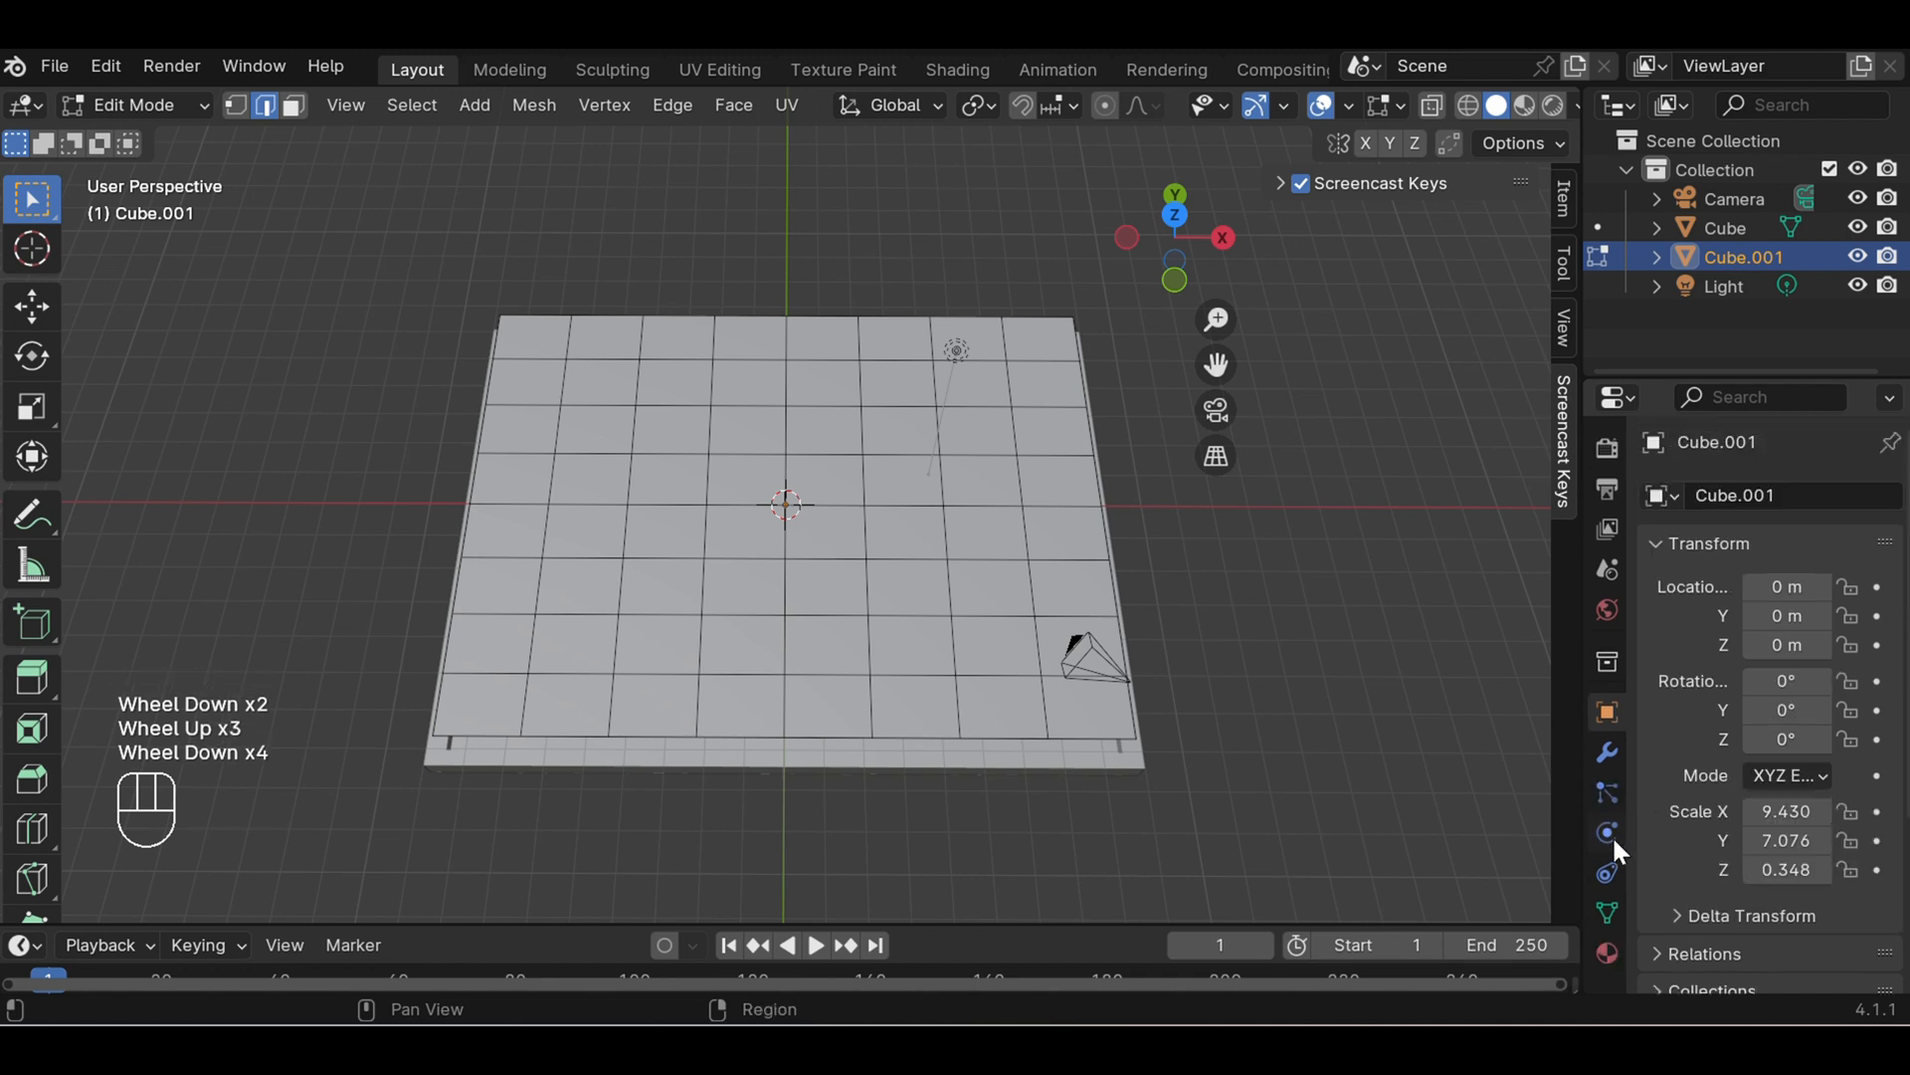
left_click(1605, 953)
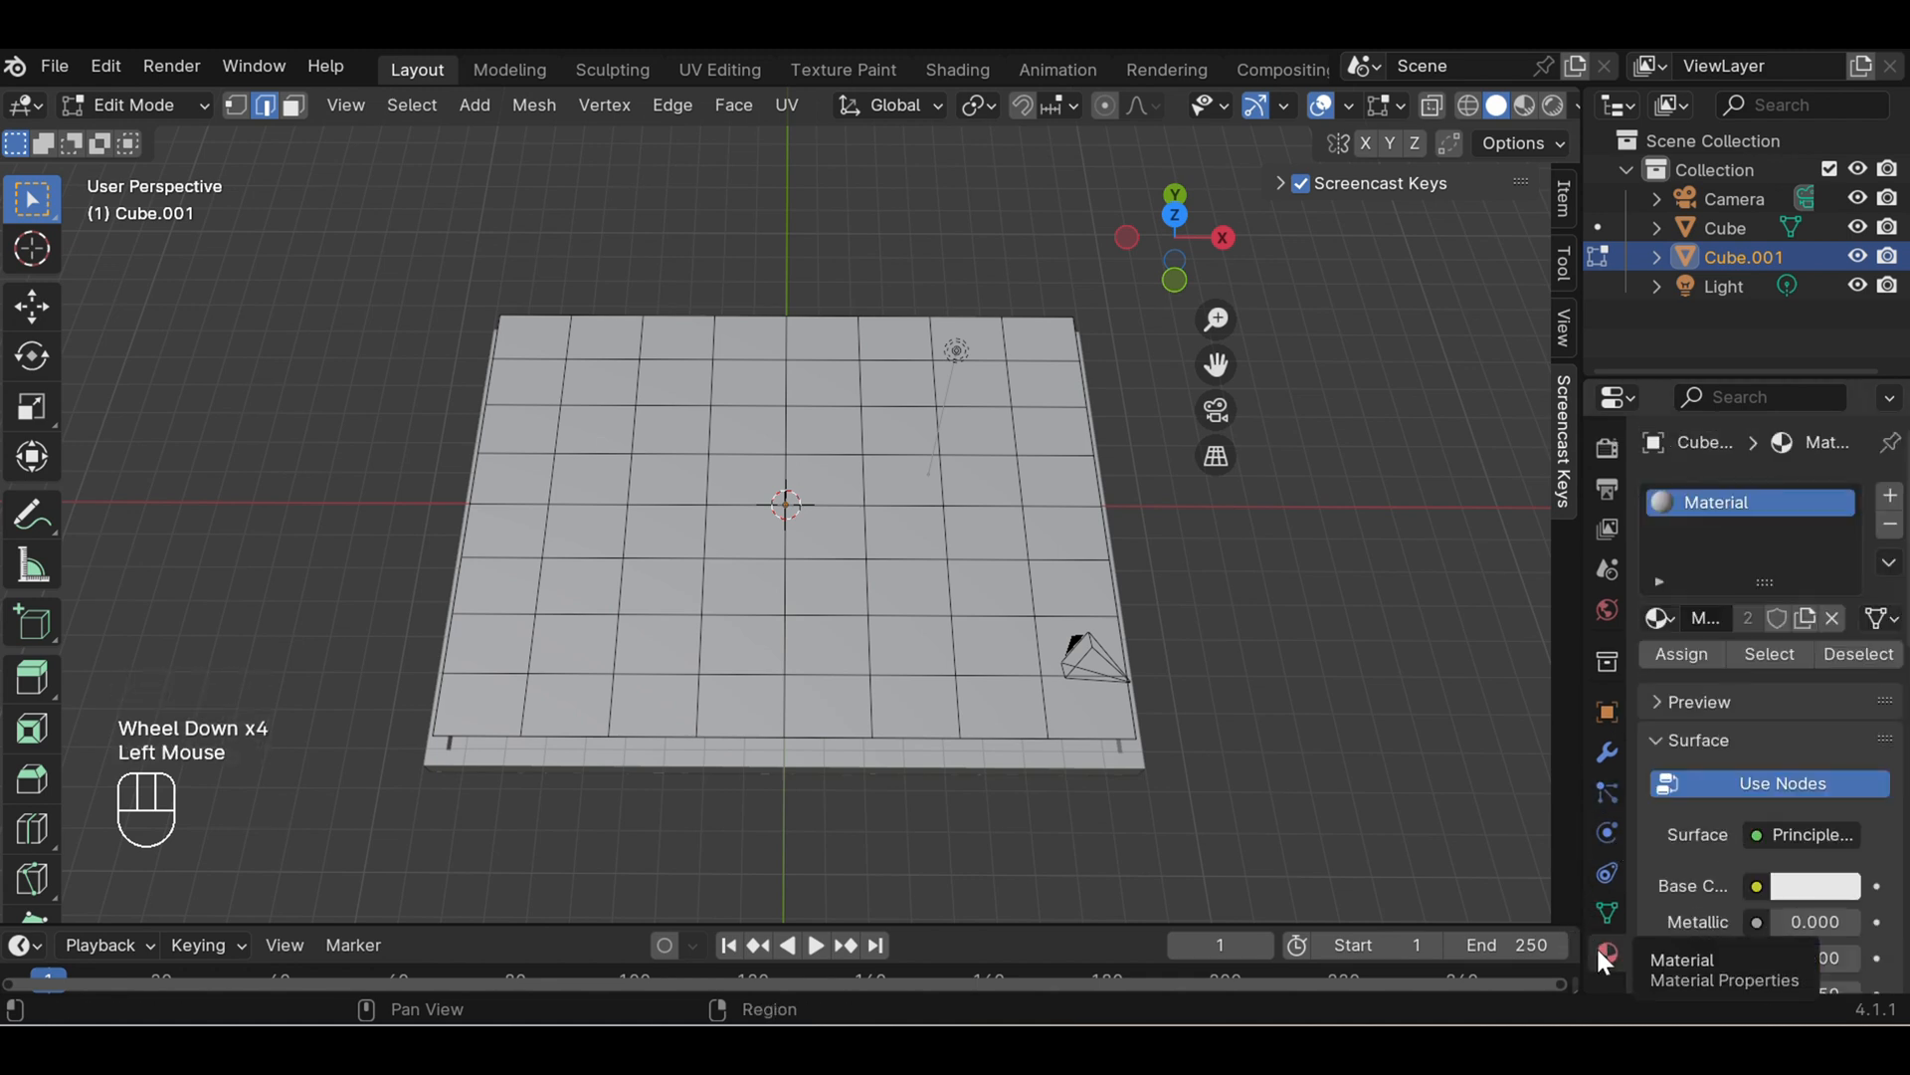
left_click(1706, 617)
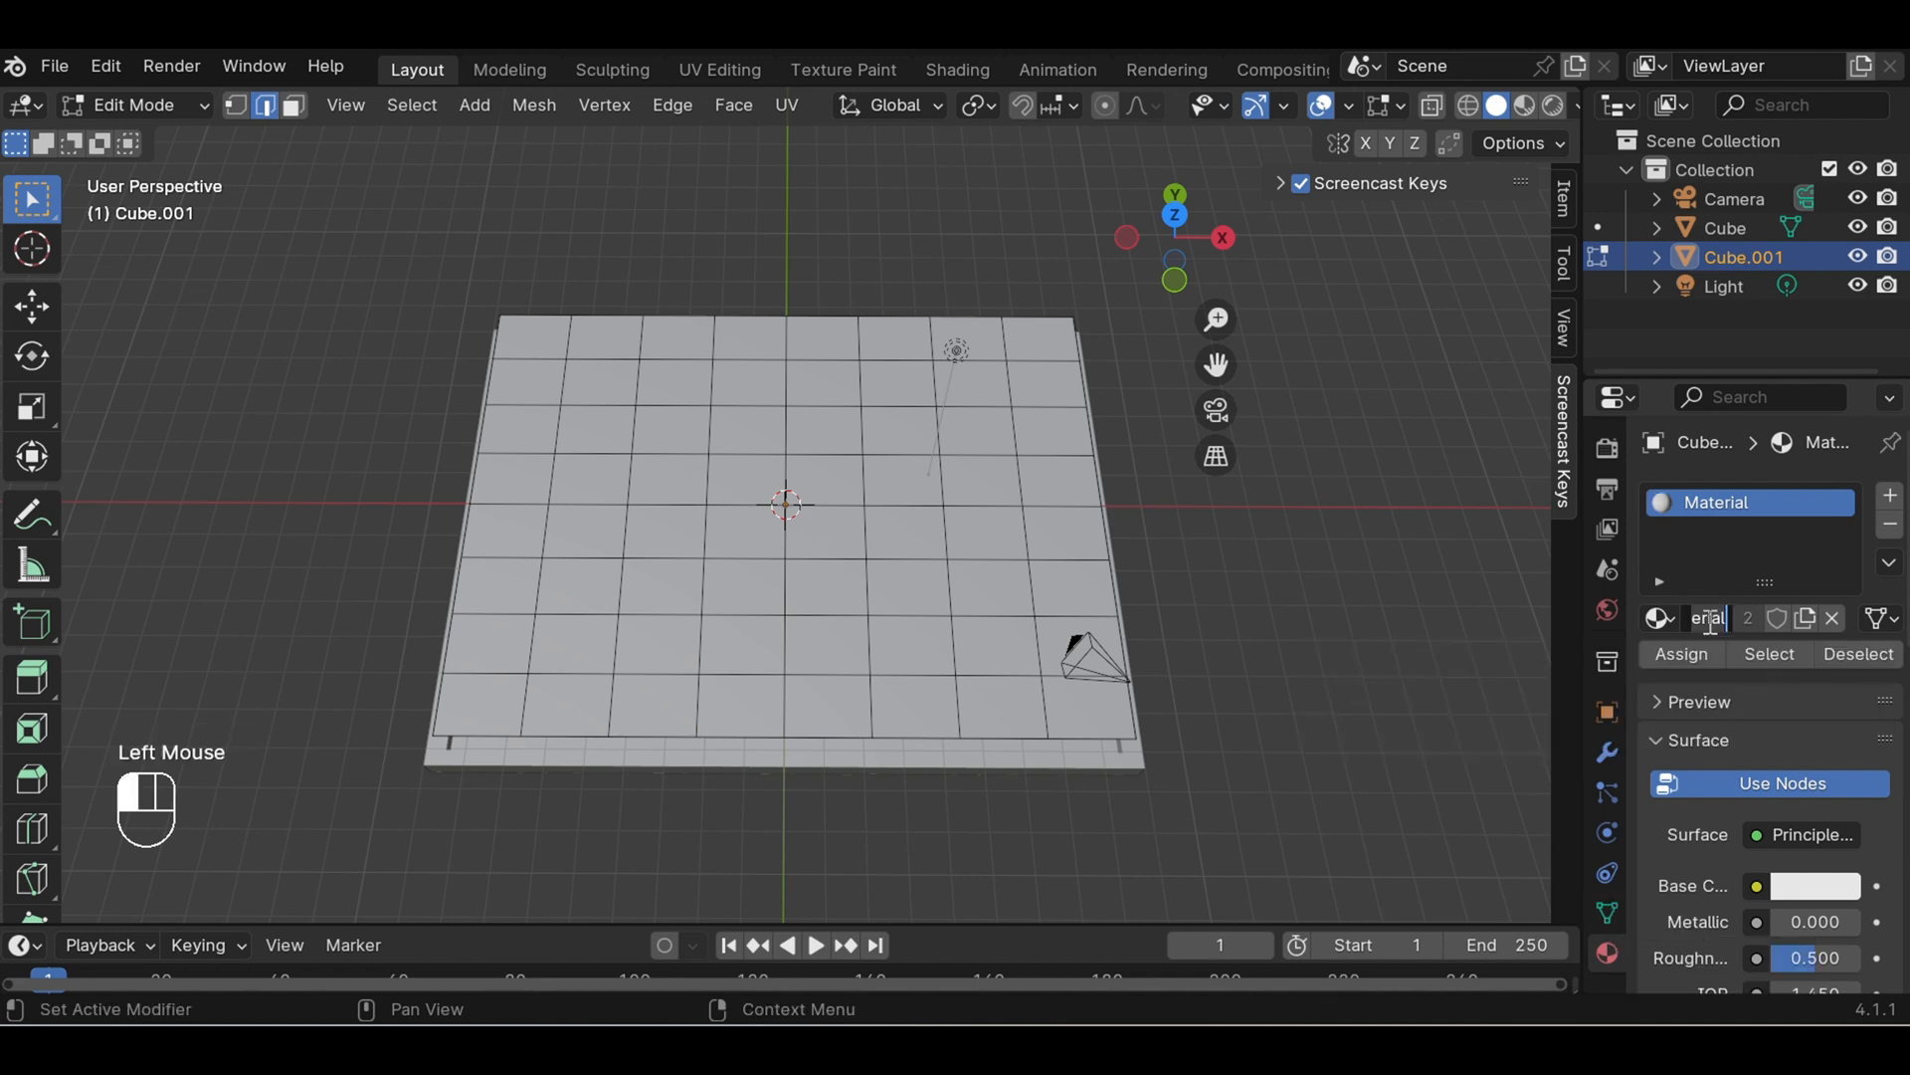
key("BackSpace")
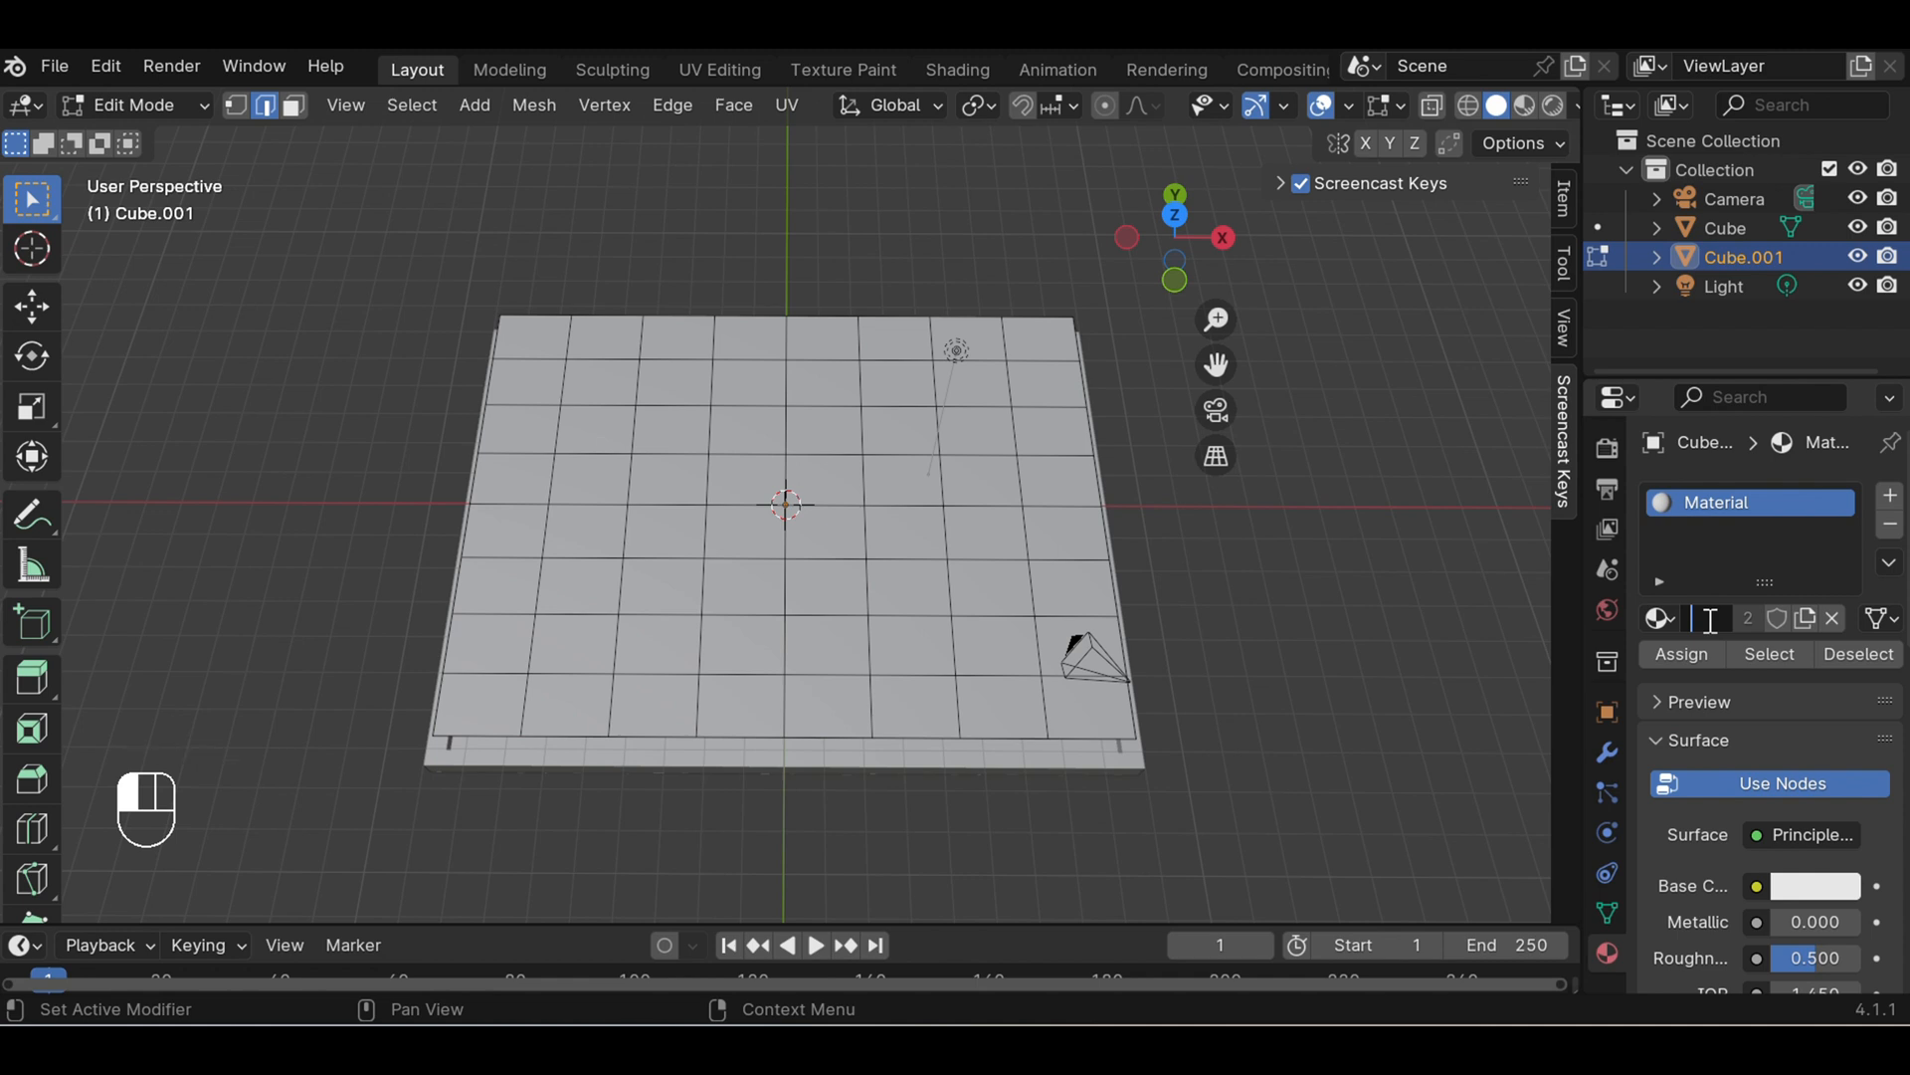
type("Blu")
left_click(1691, 657)
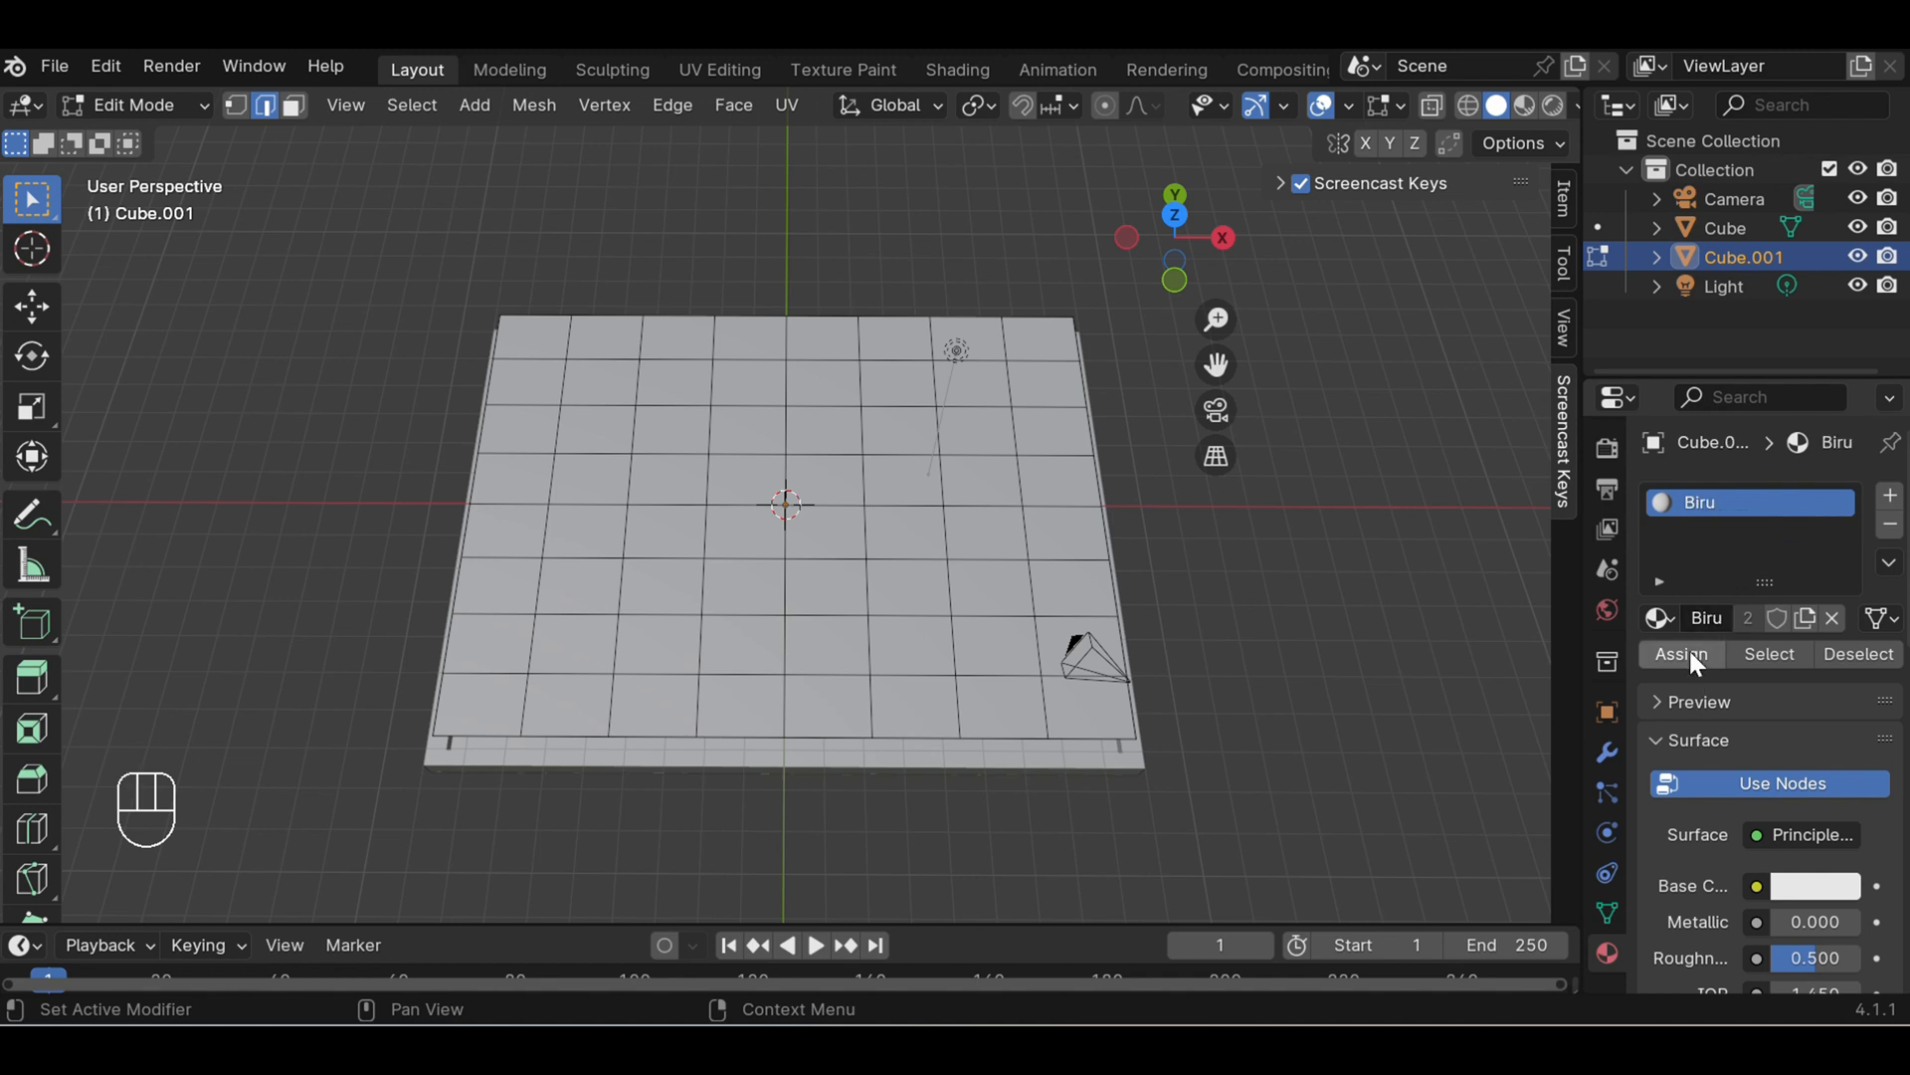
left_click(1813, 884)
left_click(1787, 492)
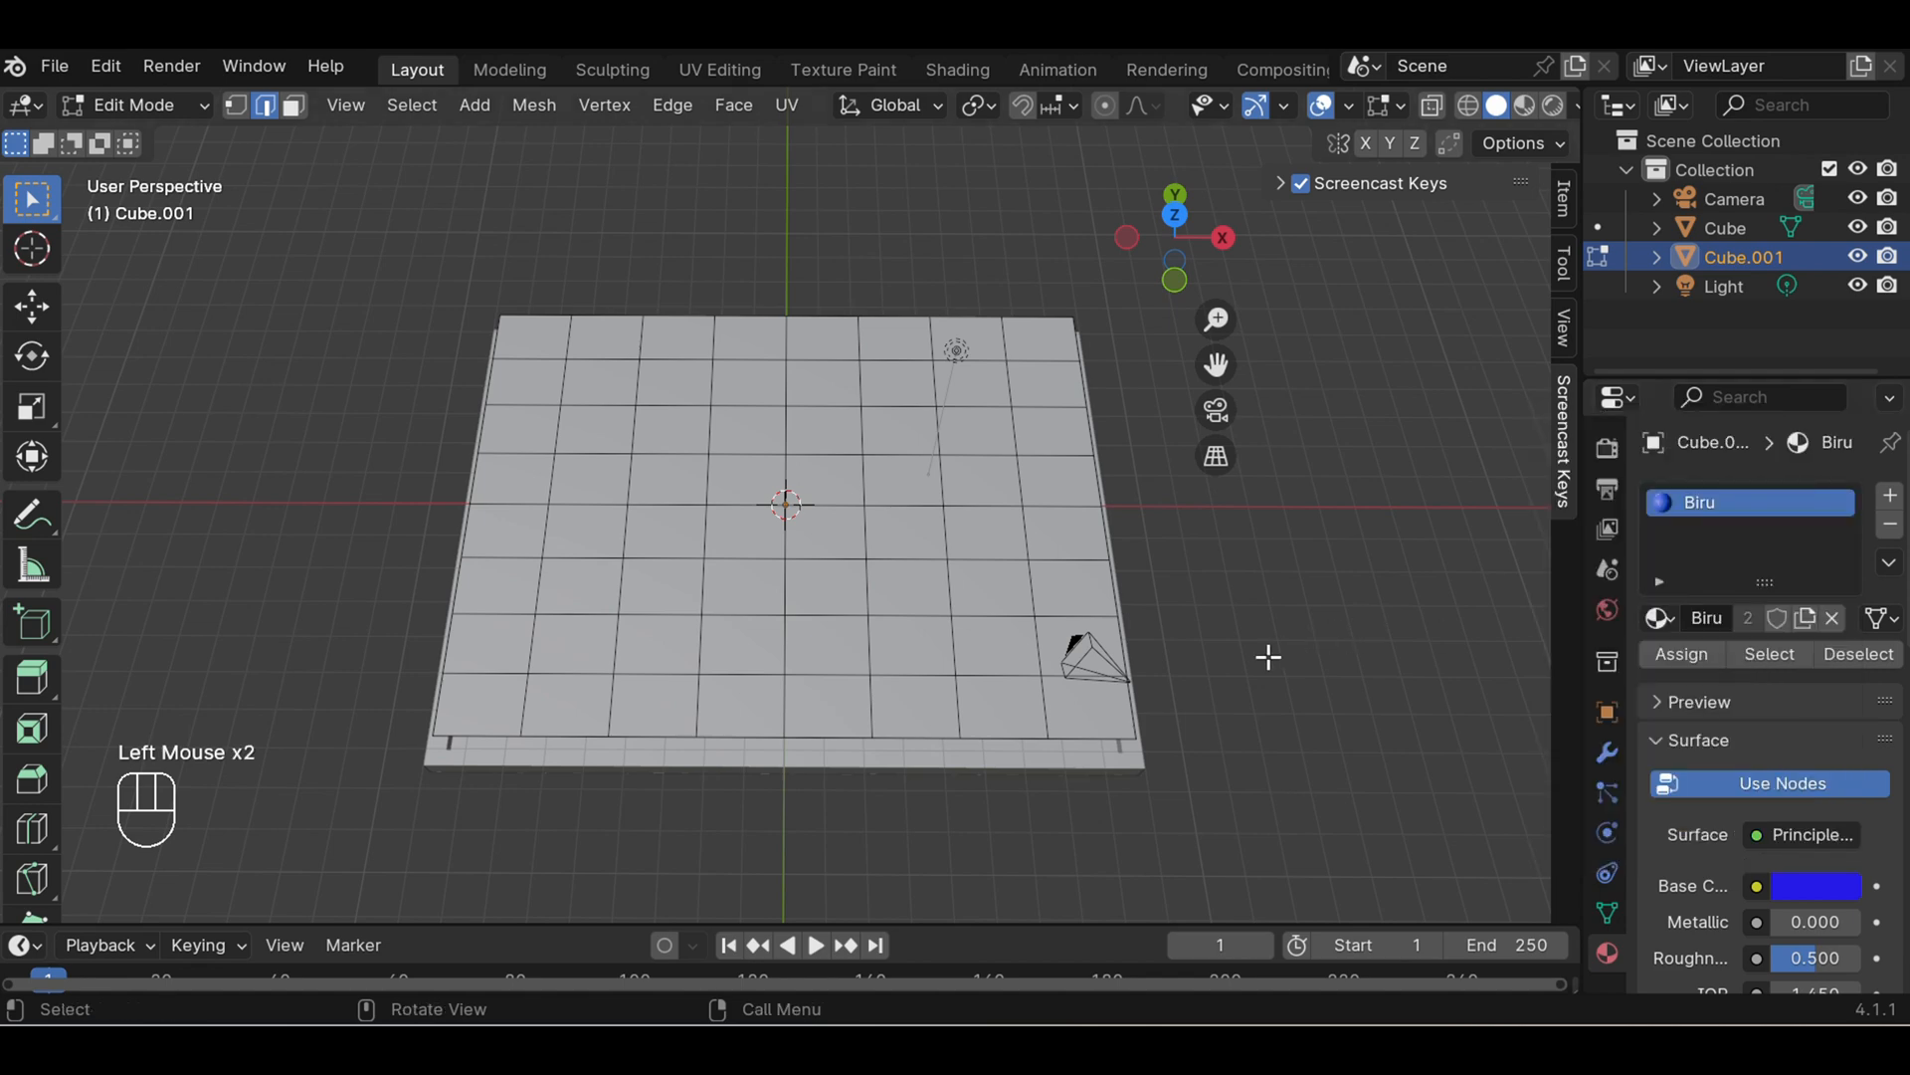
- Return the inner panel to Object Mode, with the view tilted to show the frame below it
middle_click_drag(1268, 657, 1259, 546)
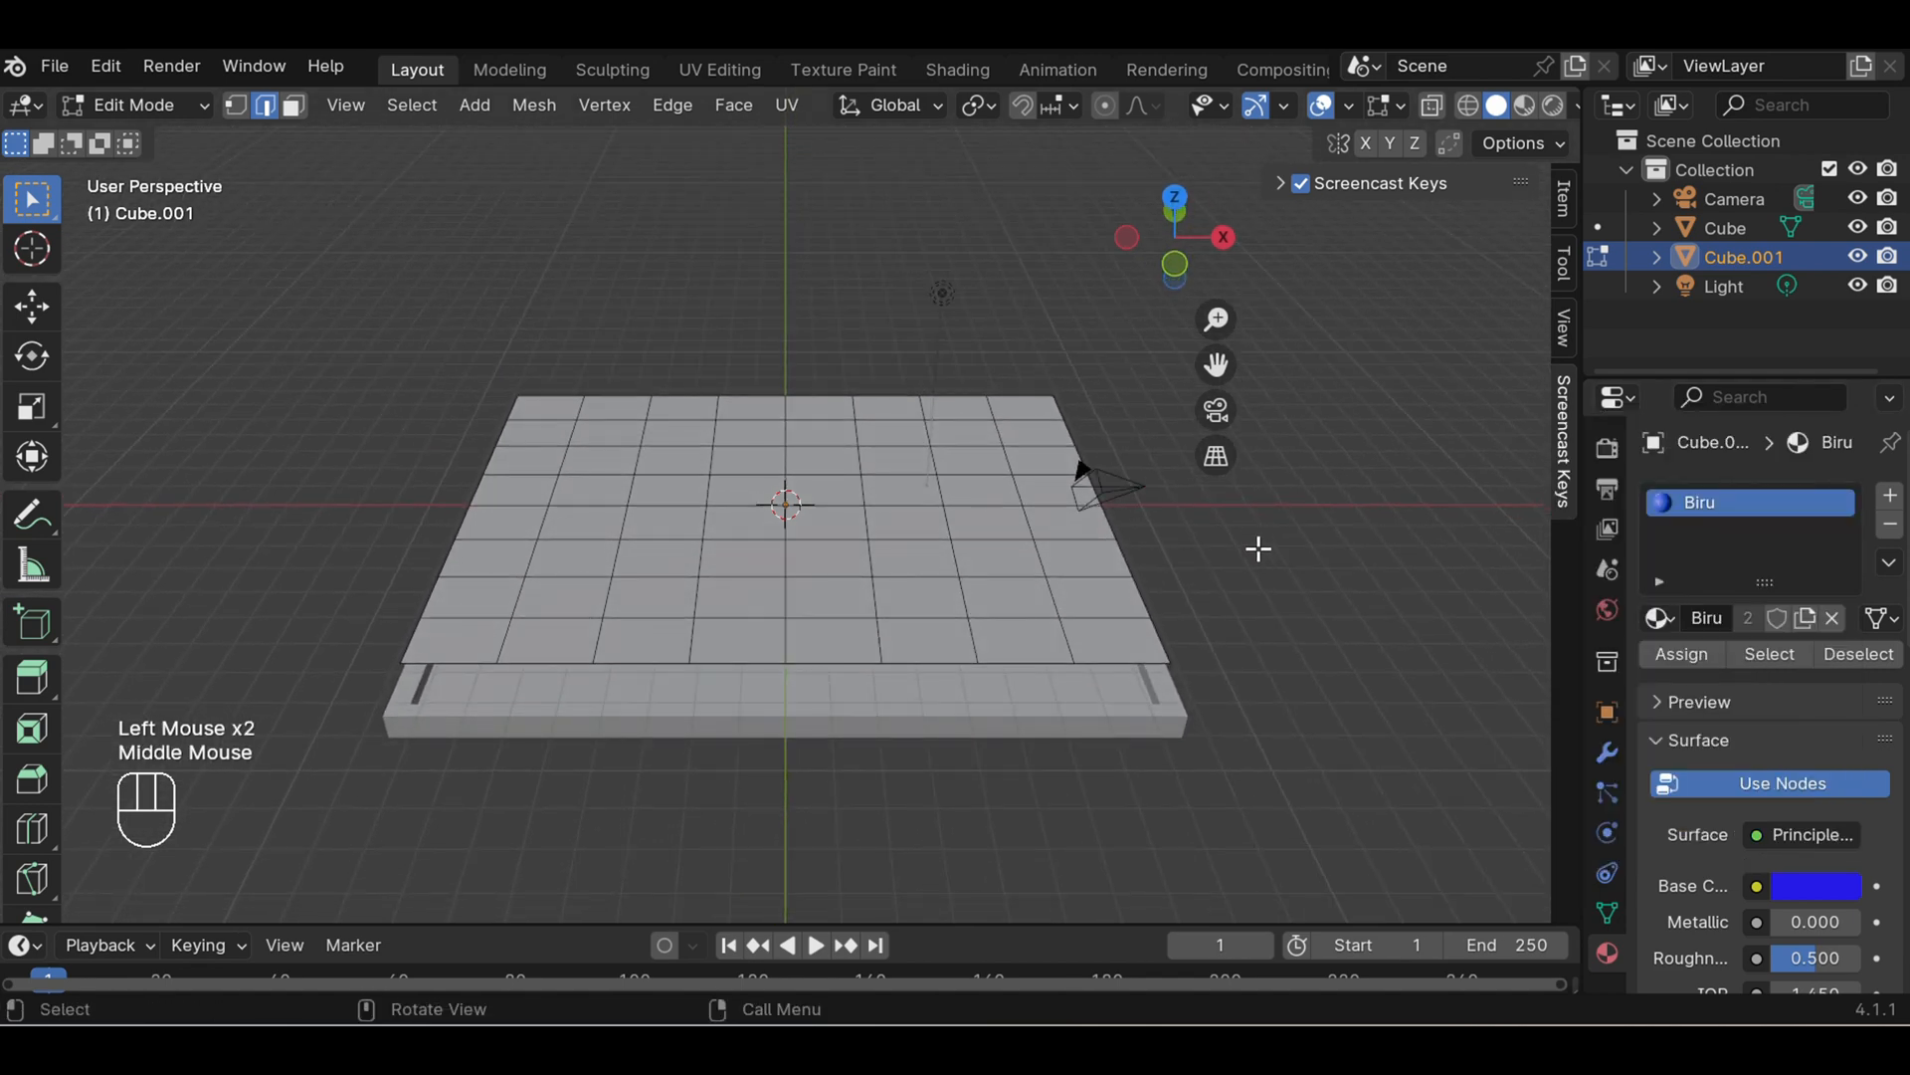
left_click(201, 100)
left_click(181, 133)
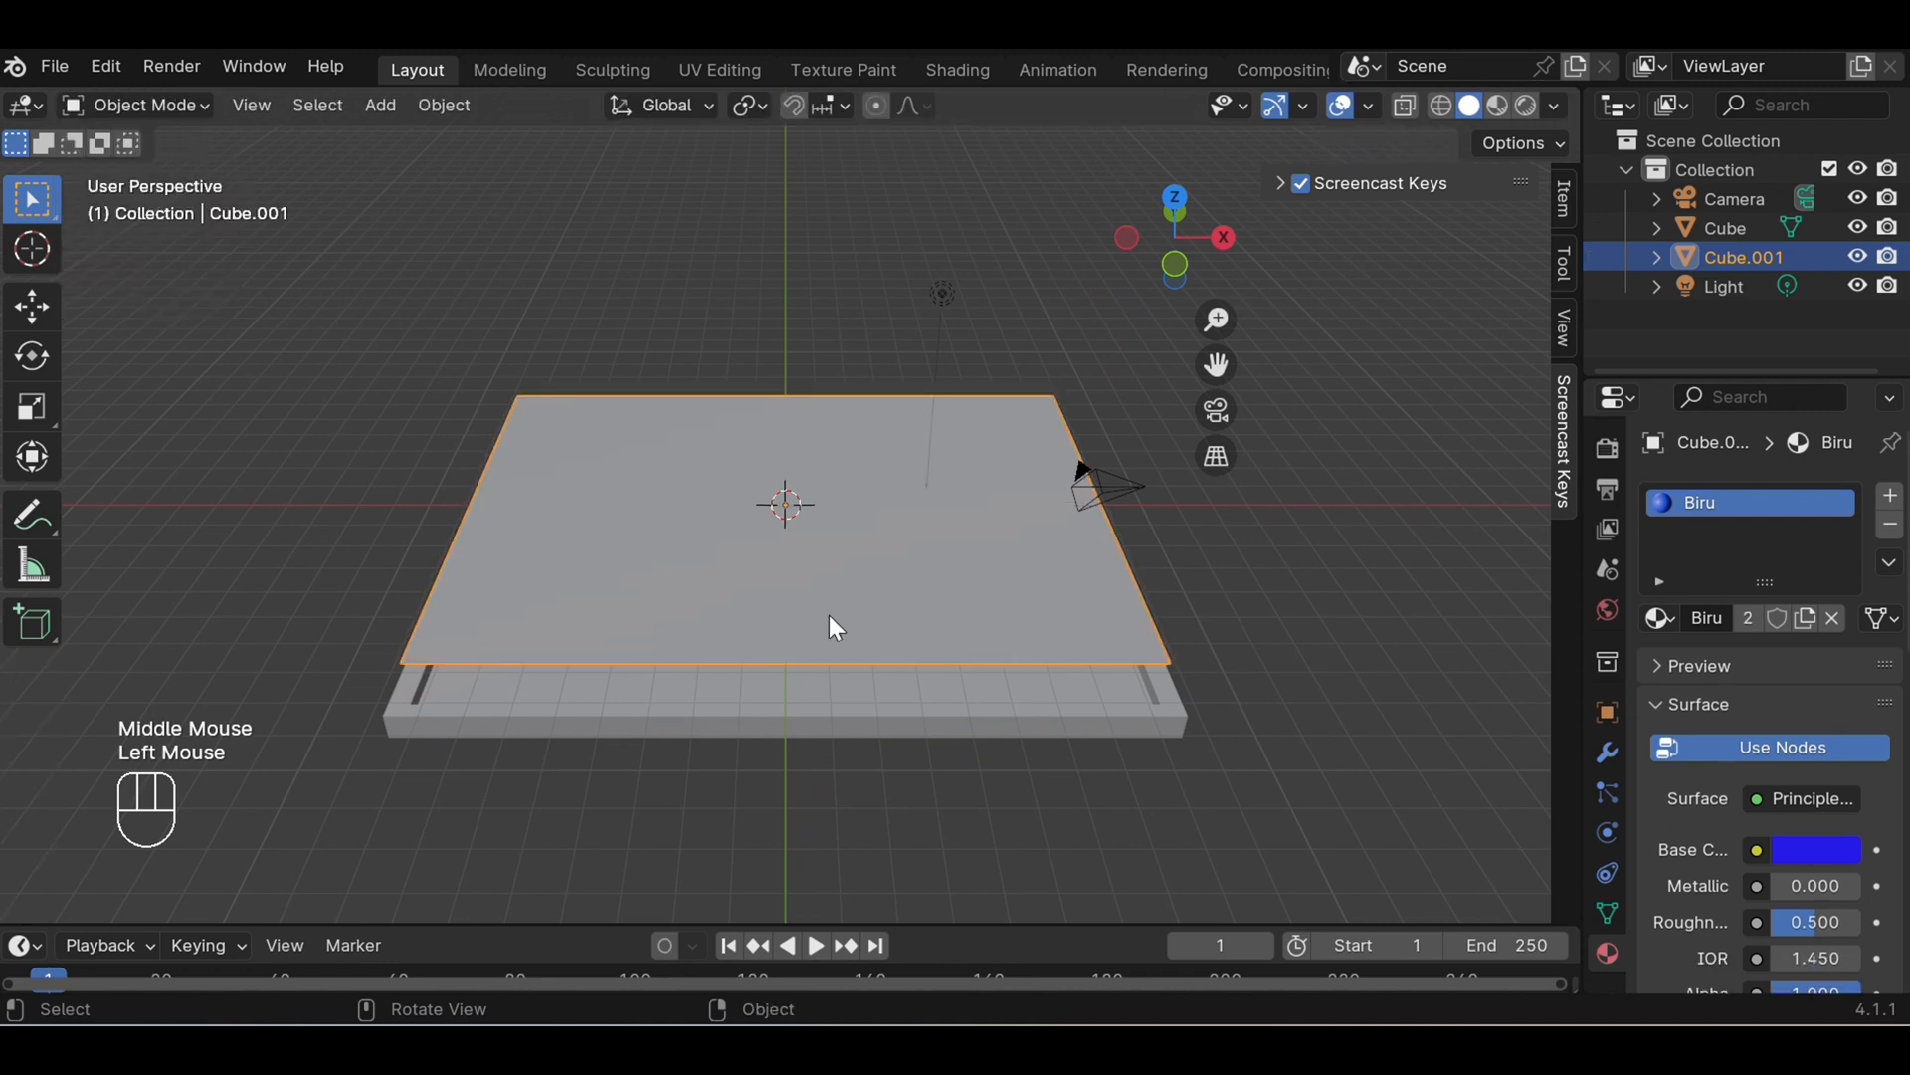
- Shift the frame's Biru base color to a lighter blue and display the model in Material Preview shading
left_click(935, 723)
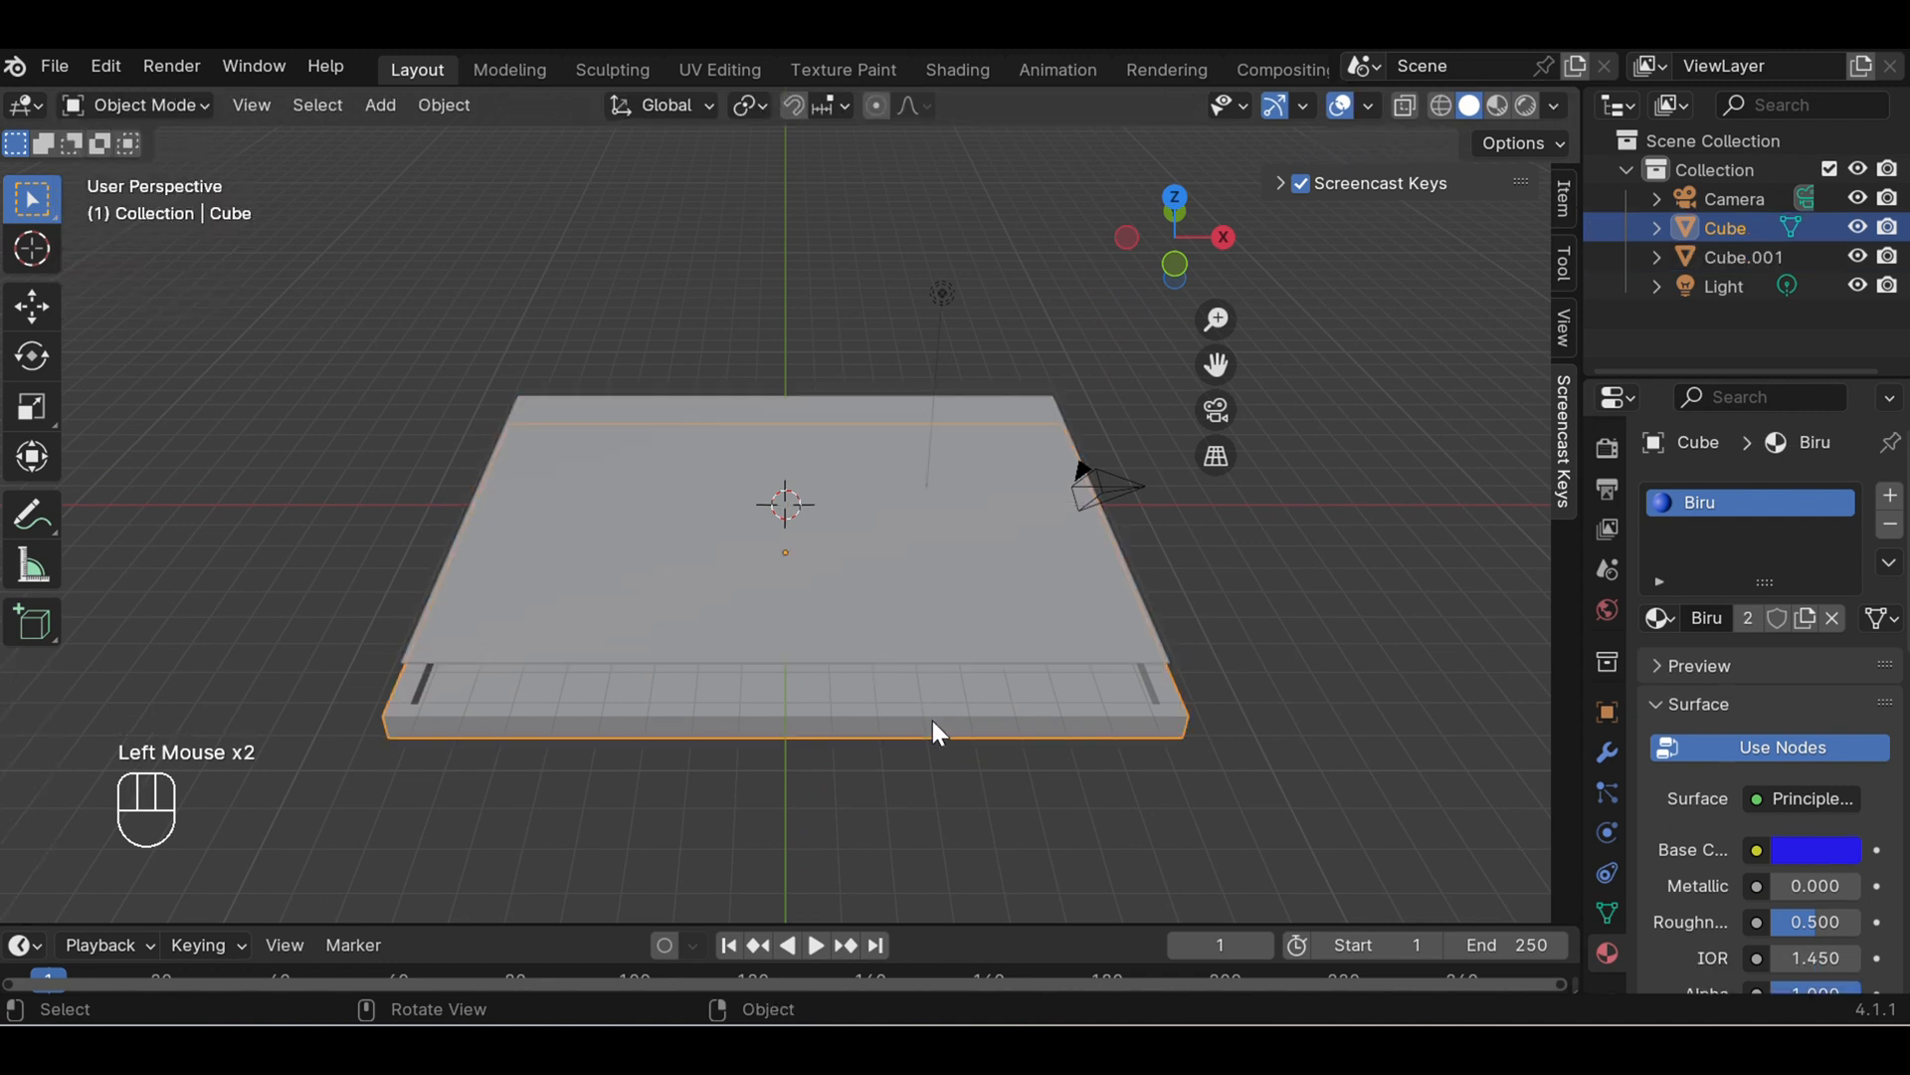
left_click(1789, 853)
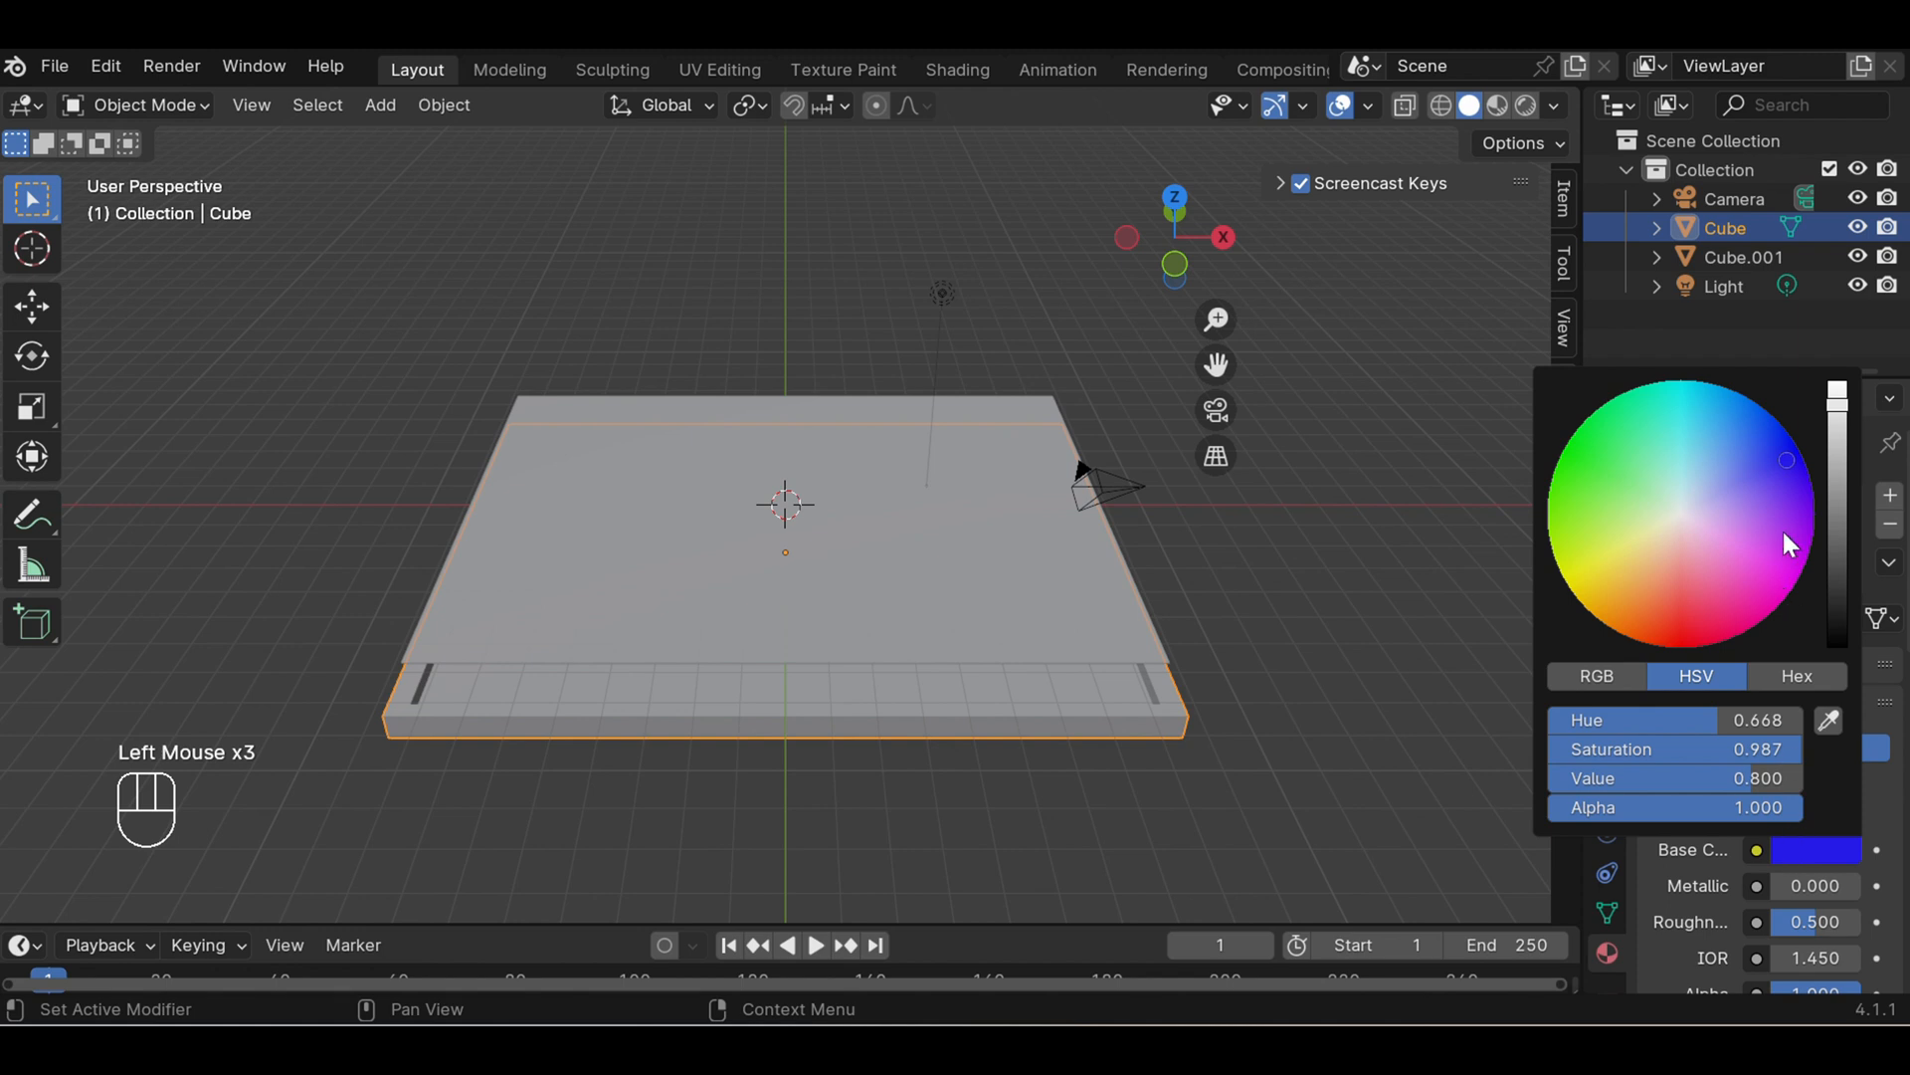
left_click(1347, 504)
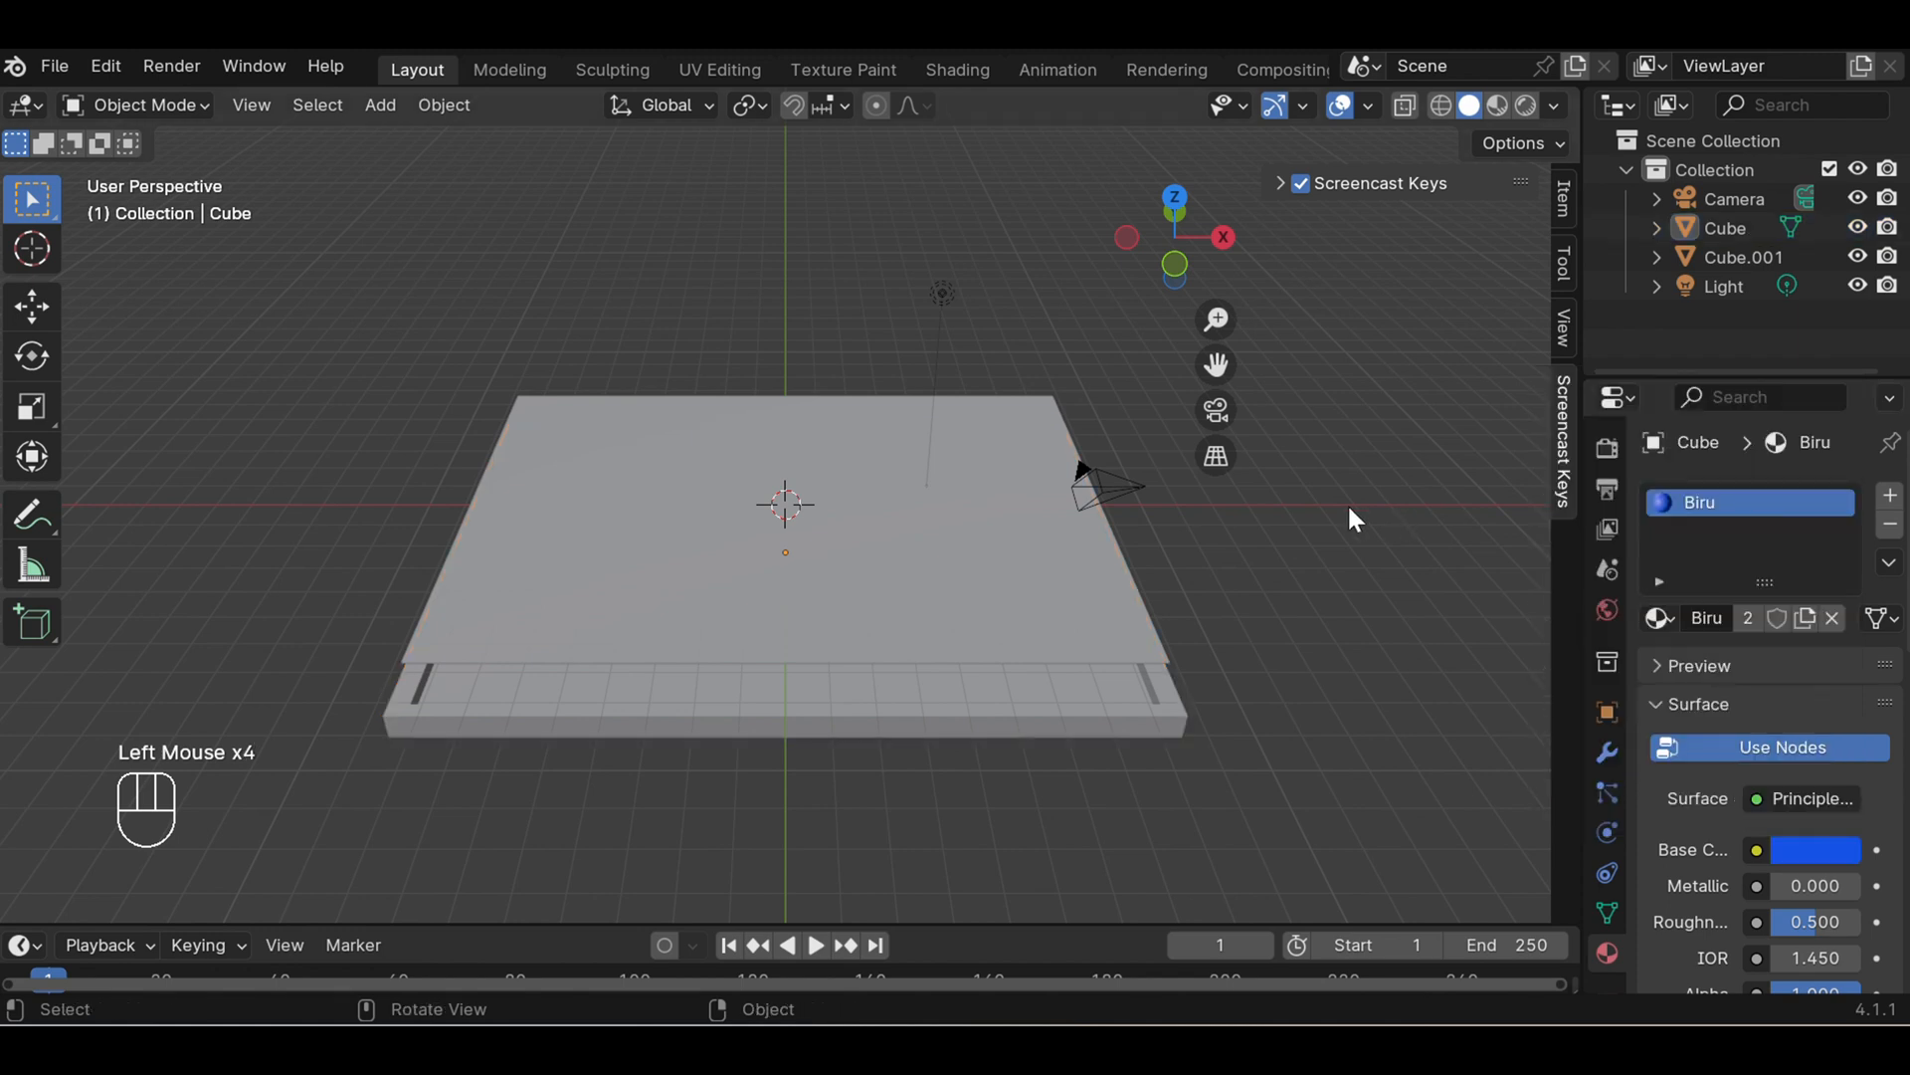
left_click(1496, 106)
left_click(1389, 523)
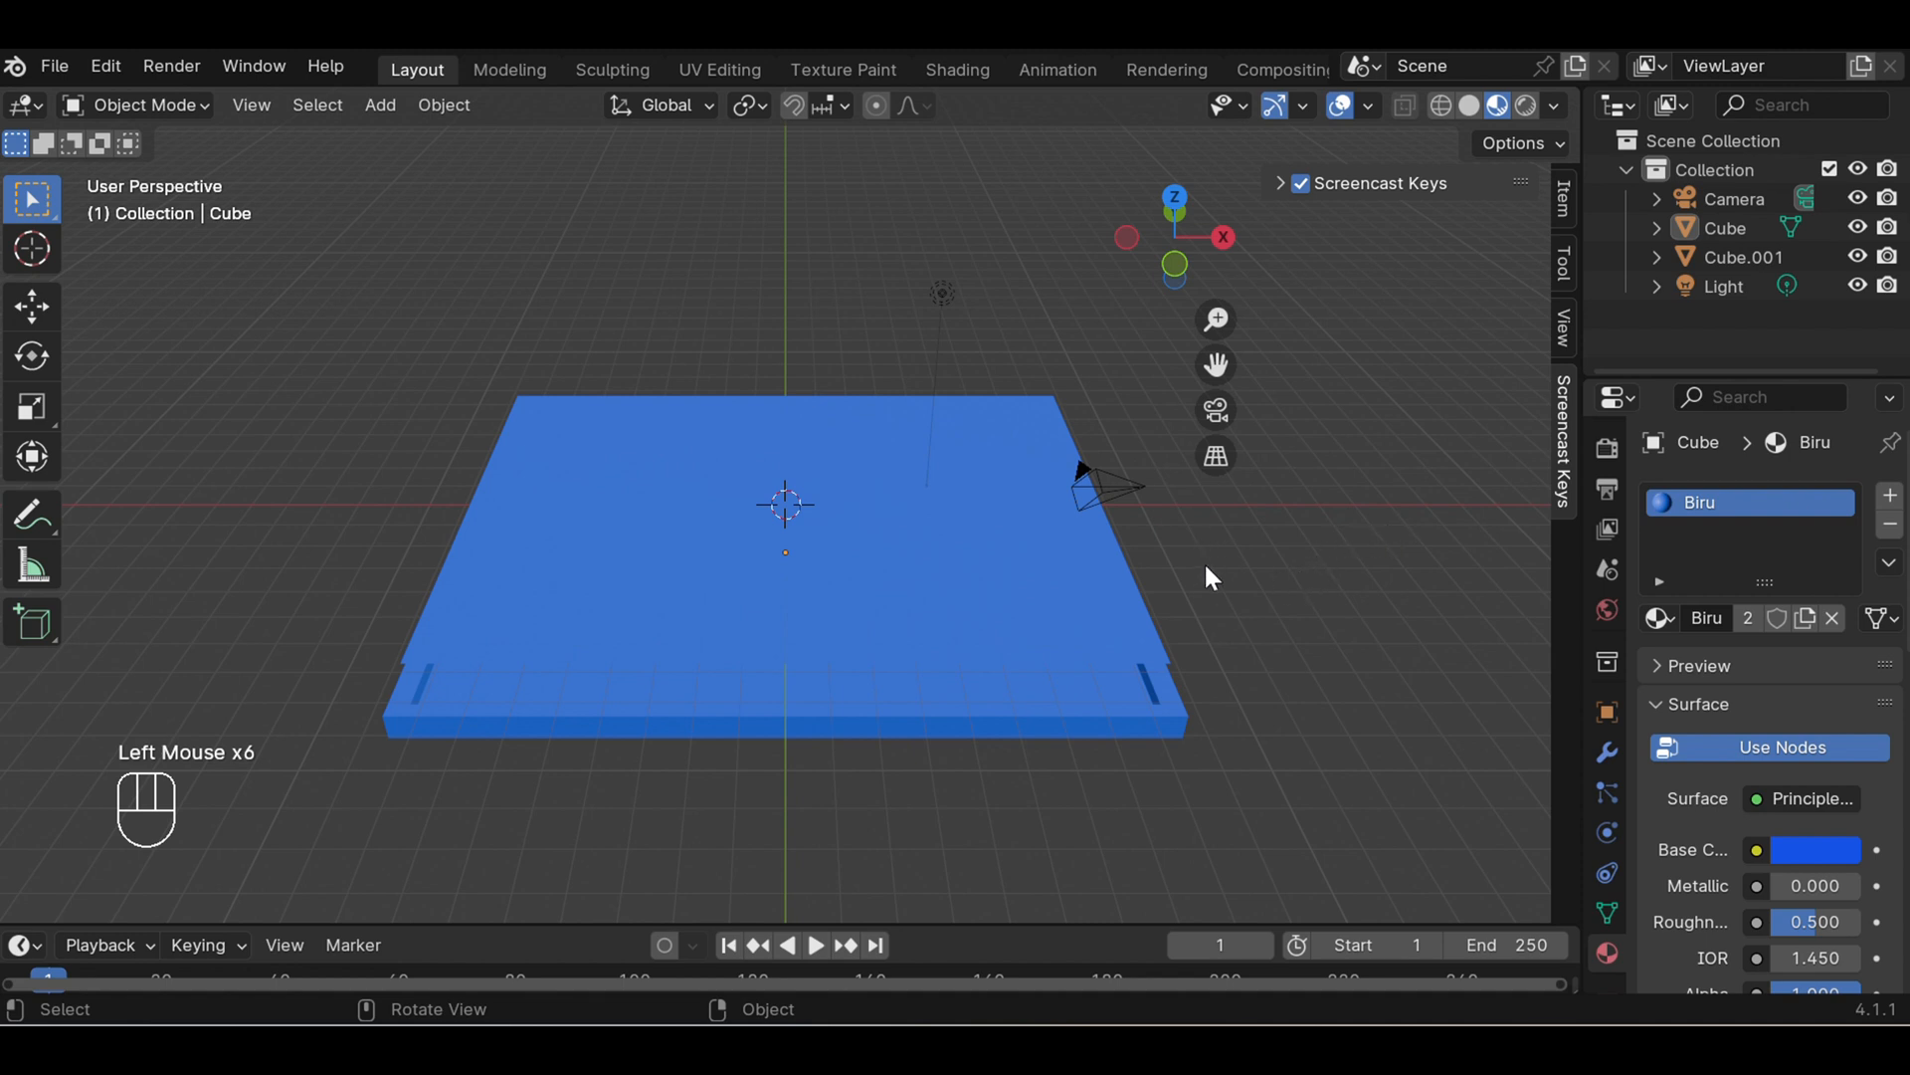
middle_click_drag(1219, 588, 1246, 647)
middle_click_drag(1236, 632, 1232, 629)
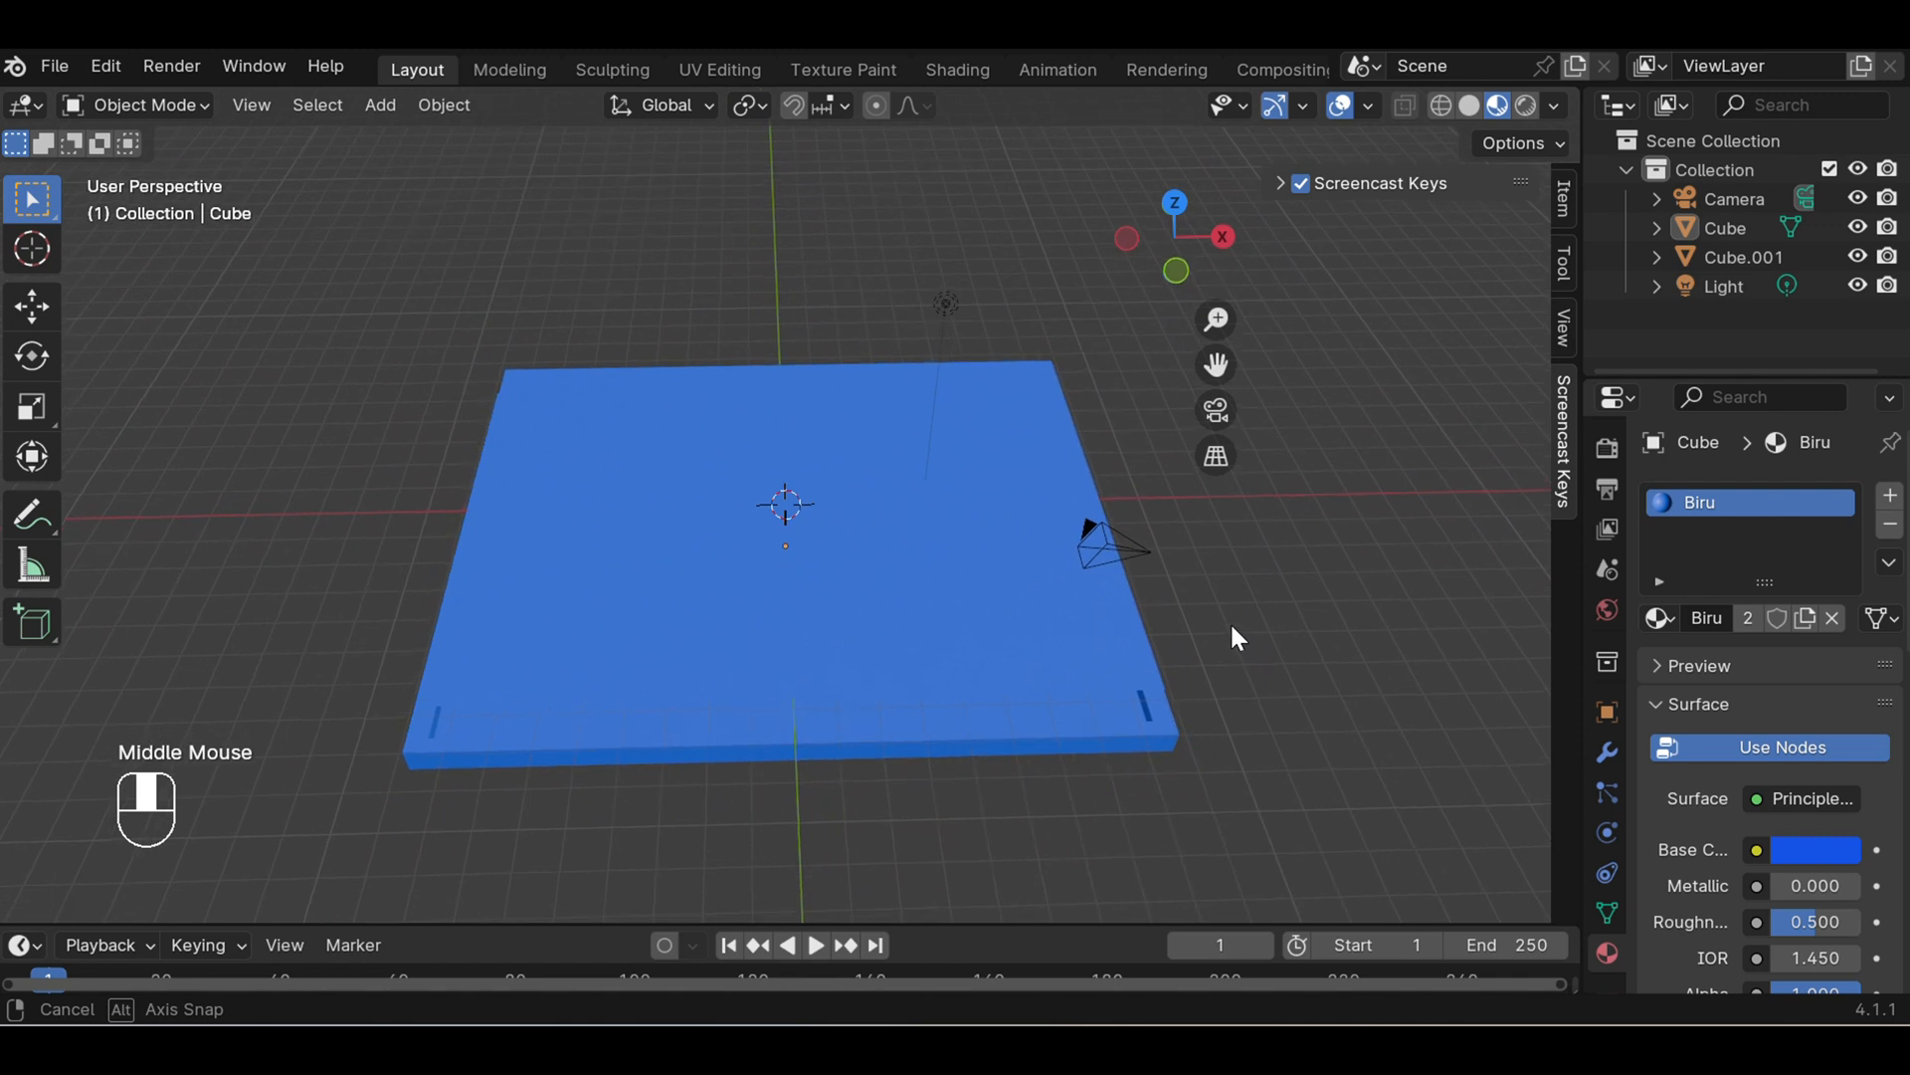
- Add a second material slot to the frame with a new white material named putih
left_click(1885, 496)
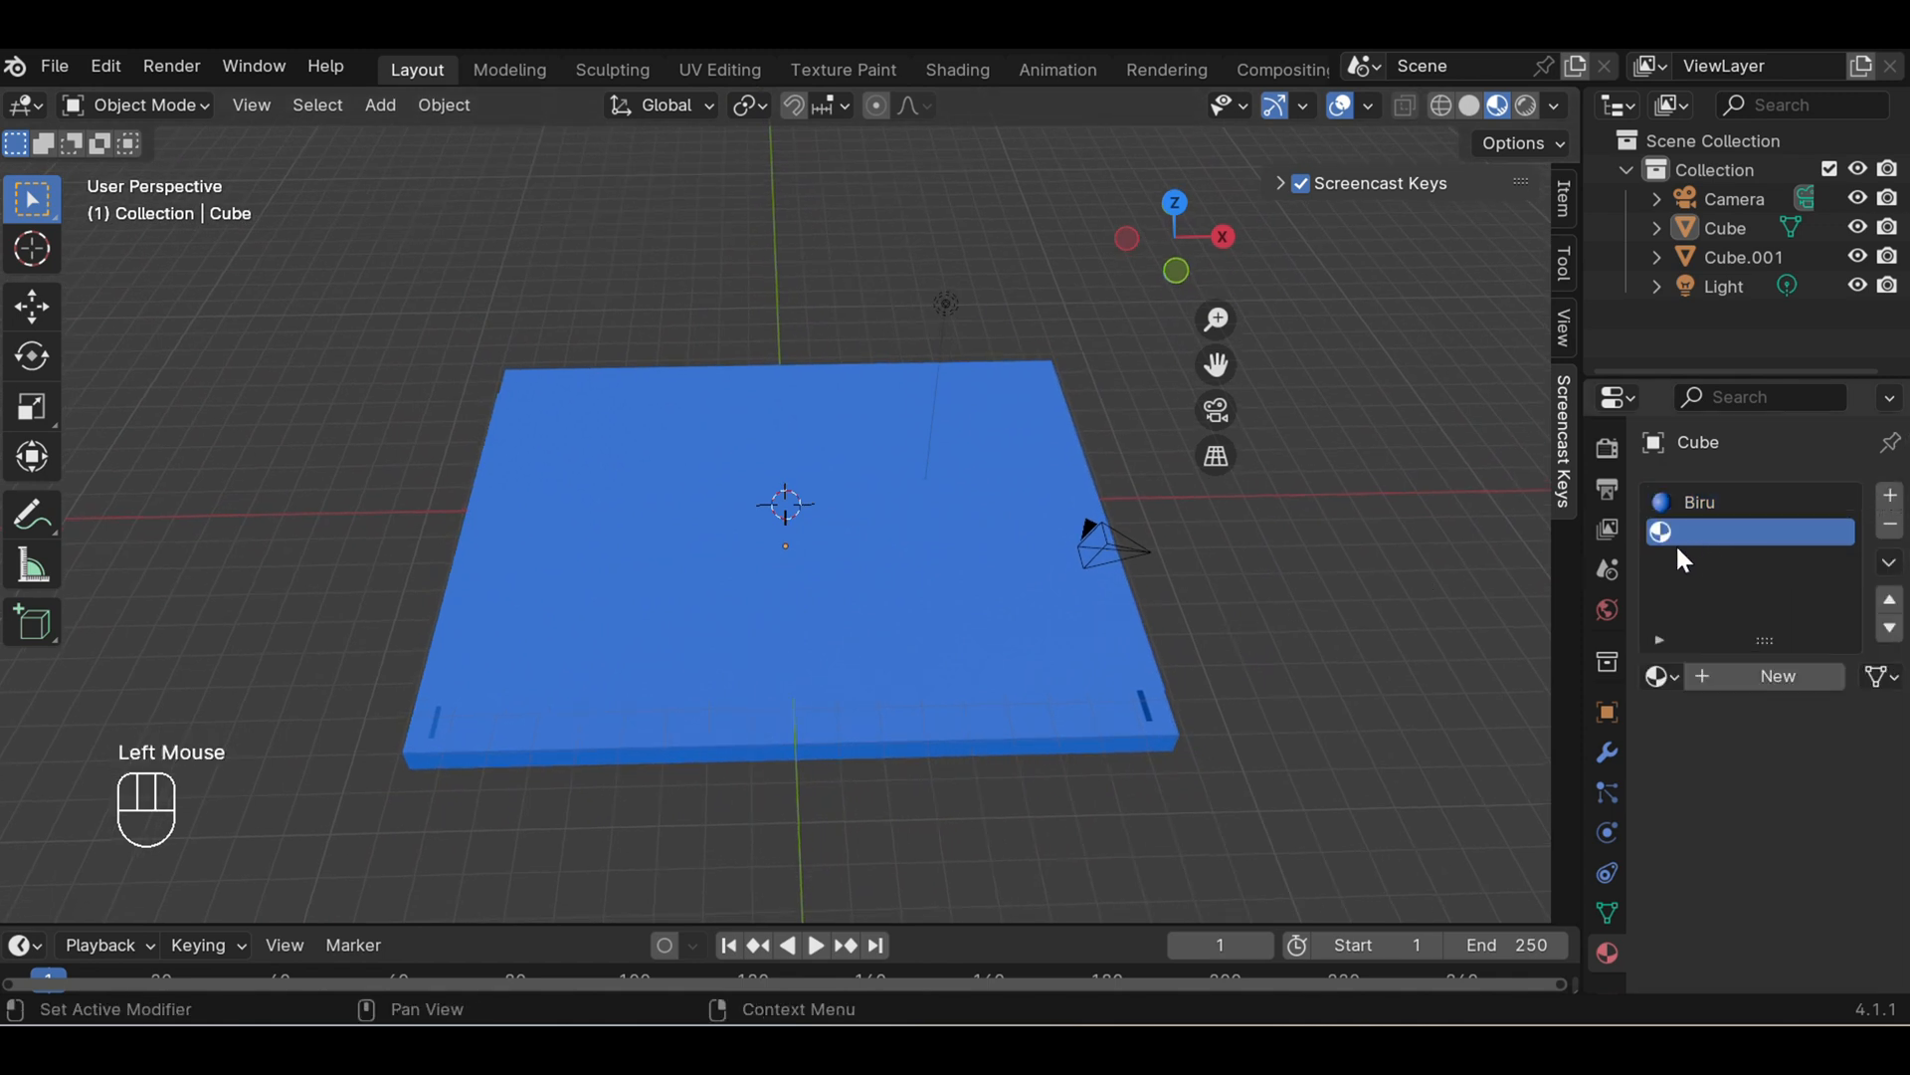
left_click(1735, 673)
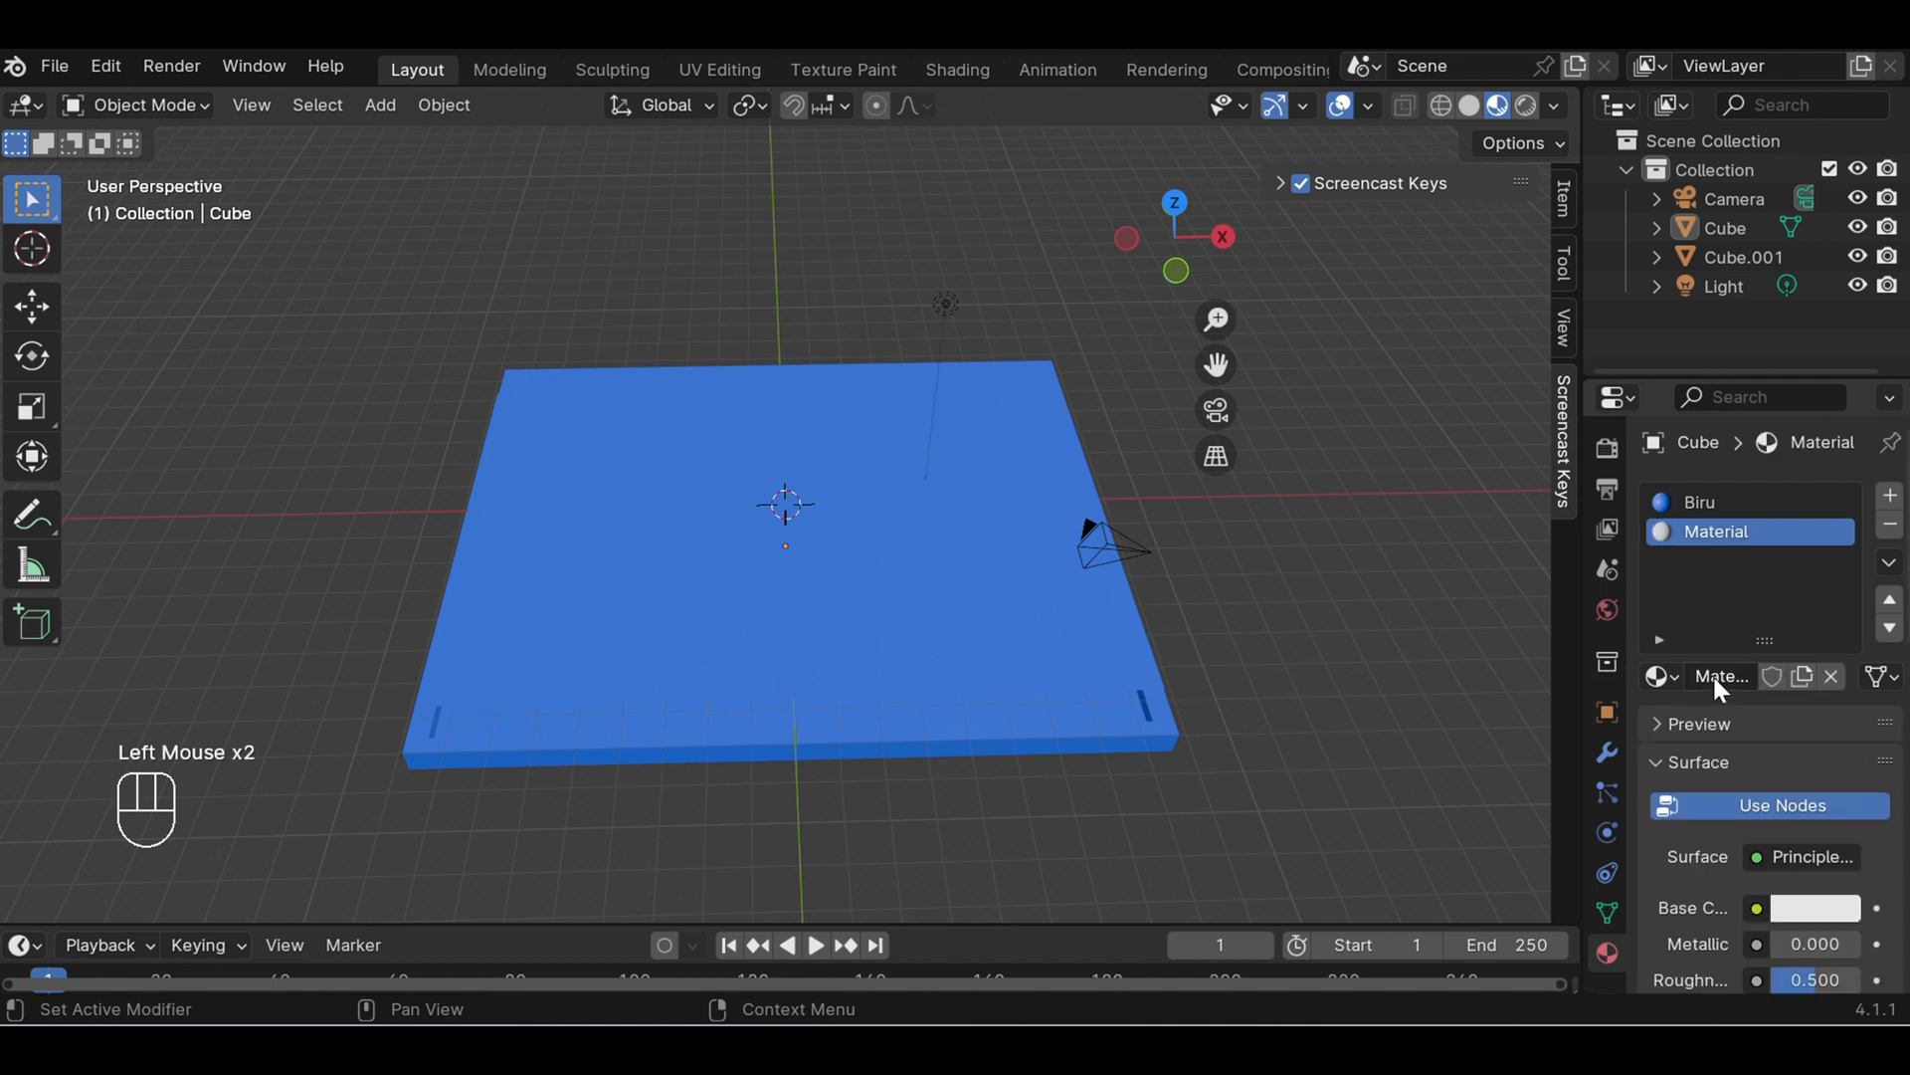
left_click(1712, 672)
type("putih")
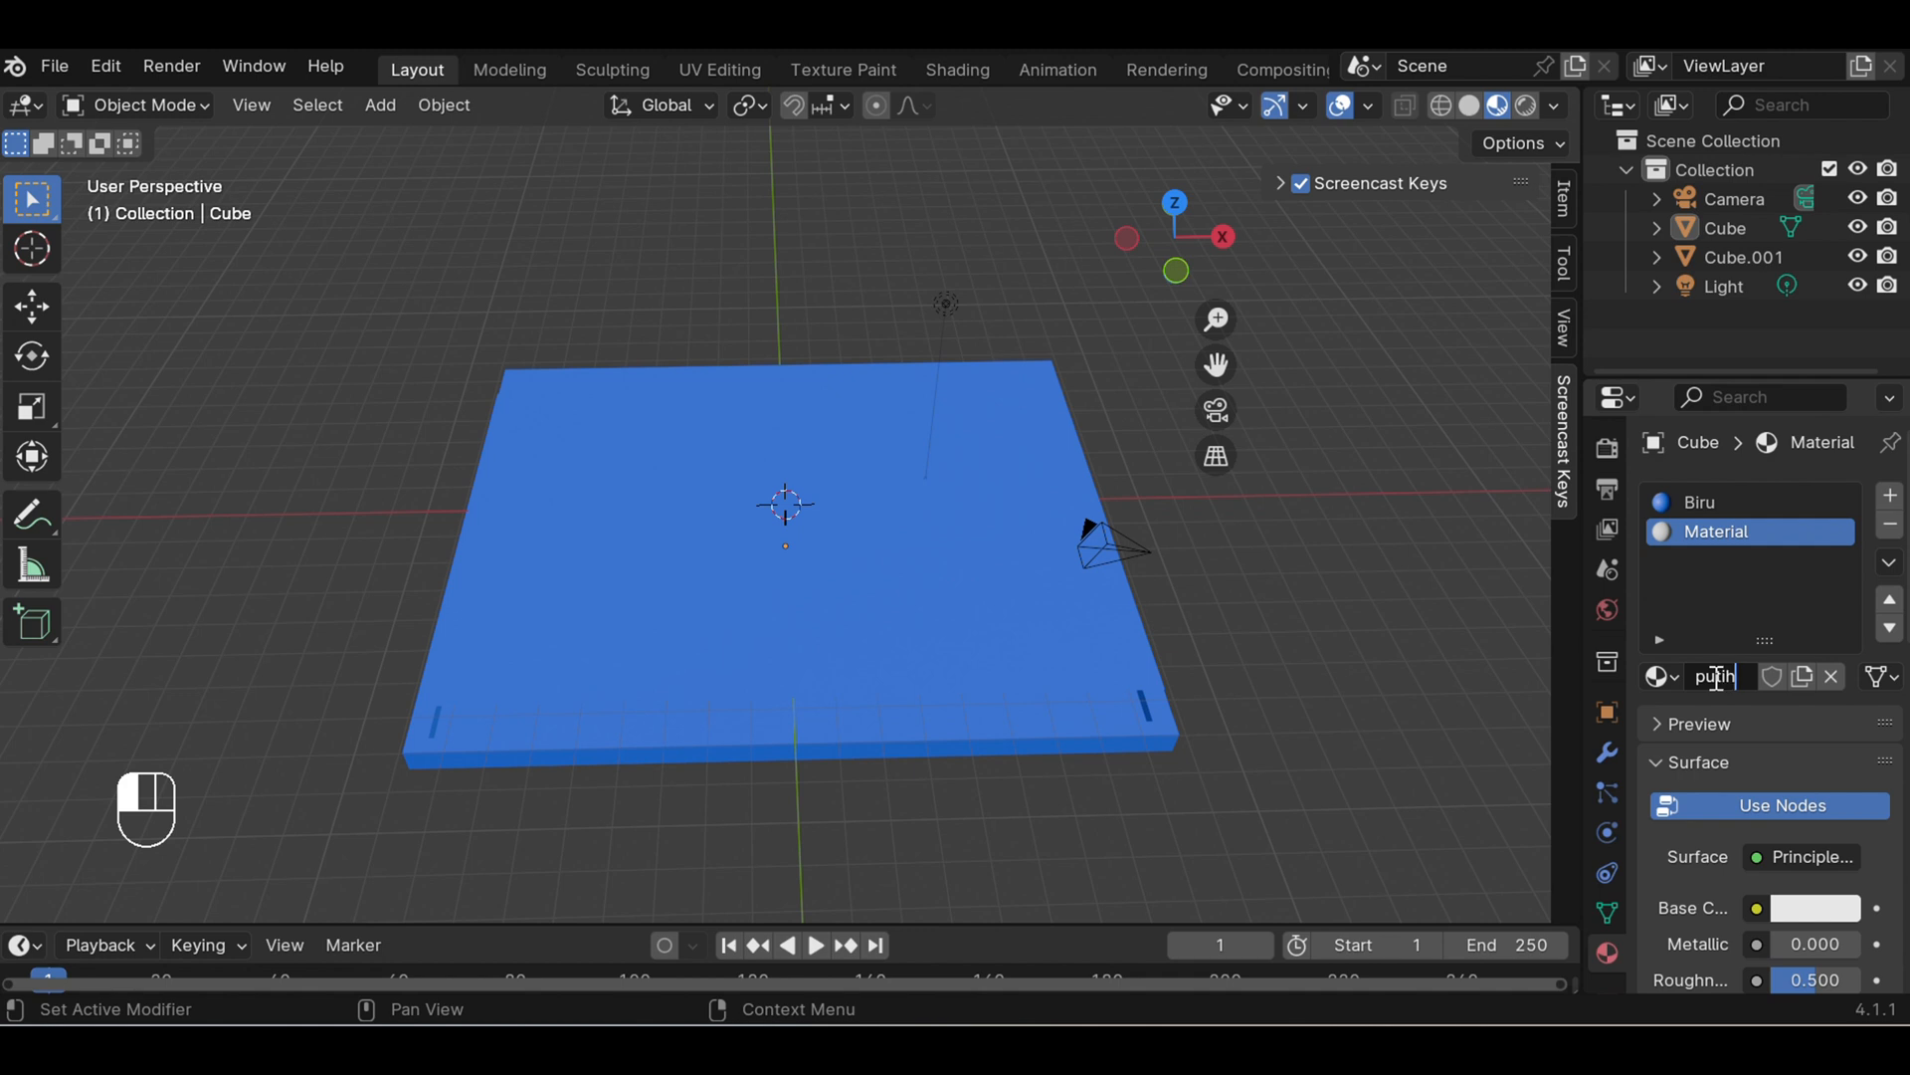
key("Return")
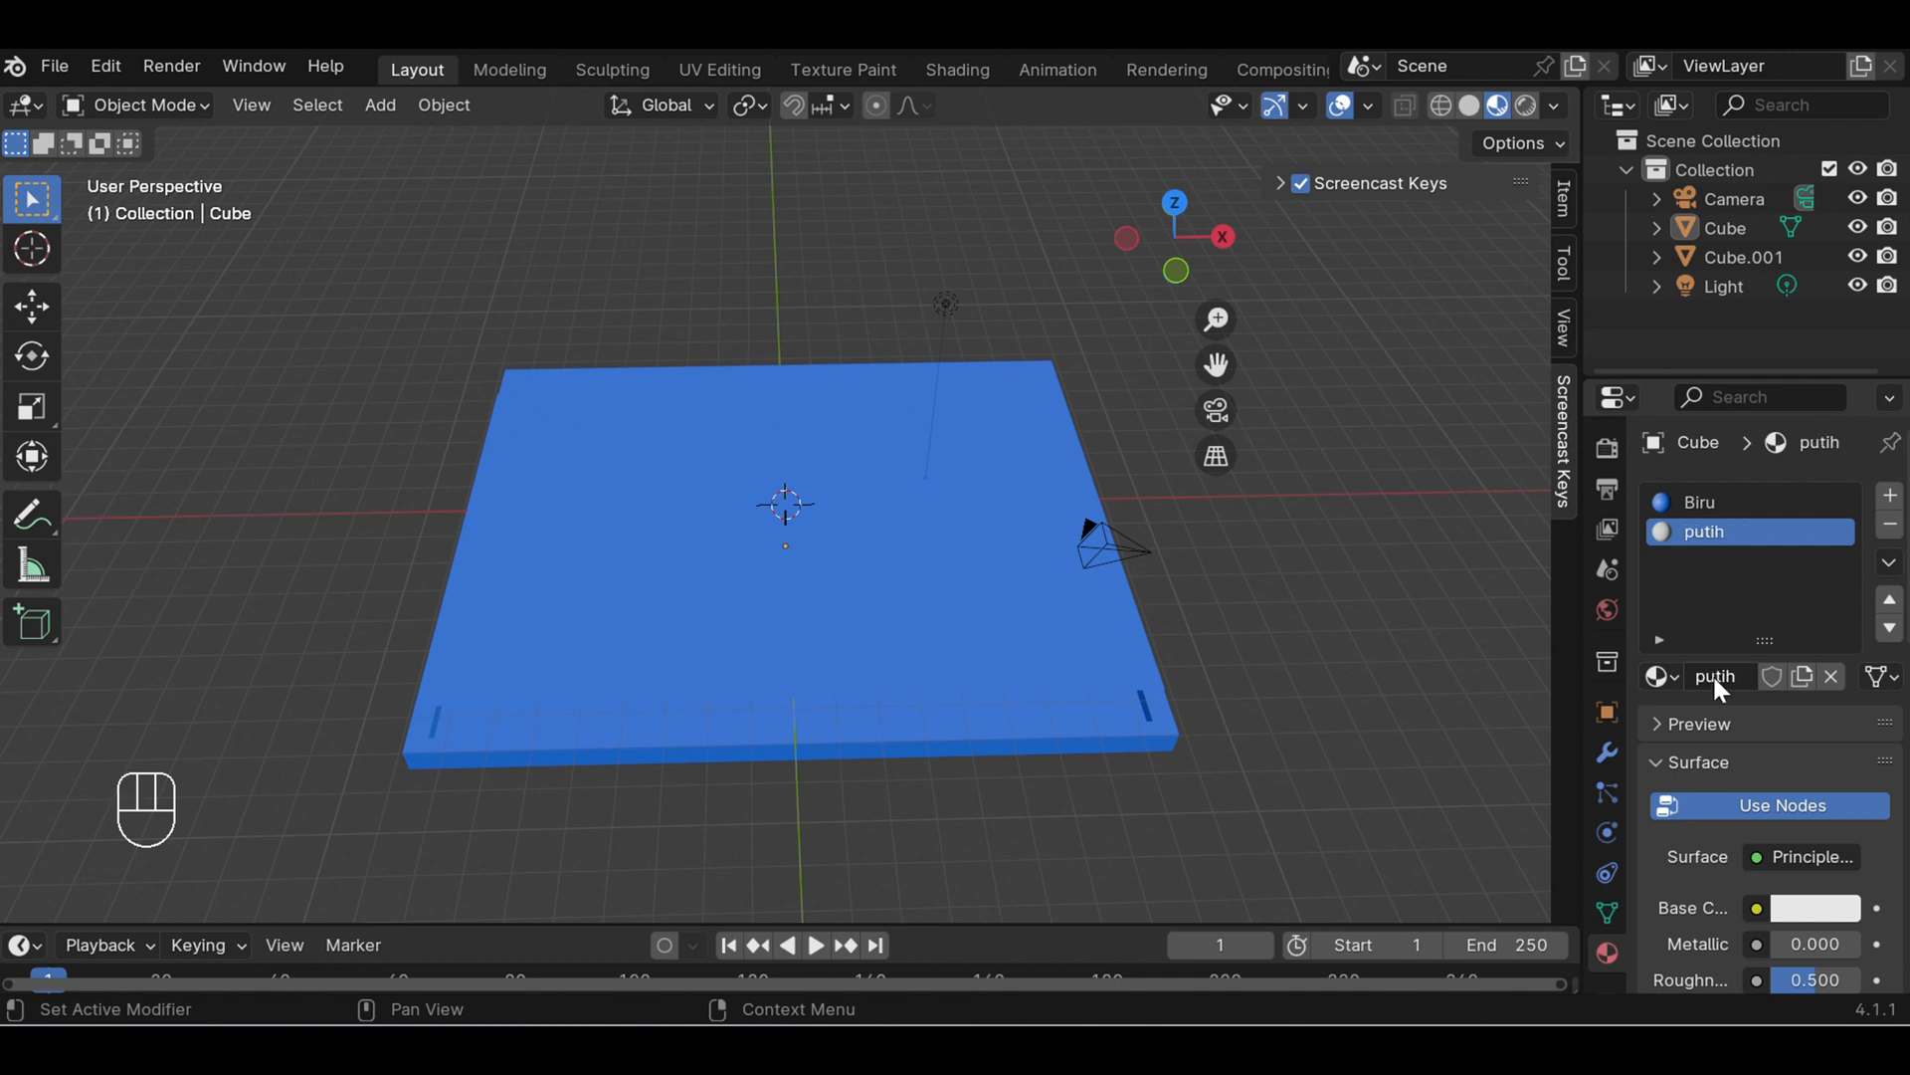
left_click(1235, 591)
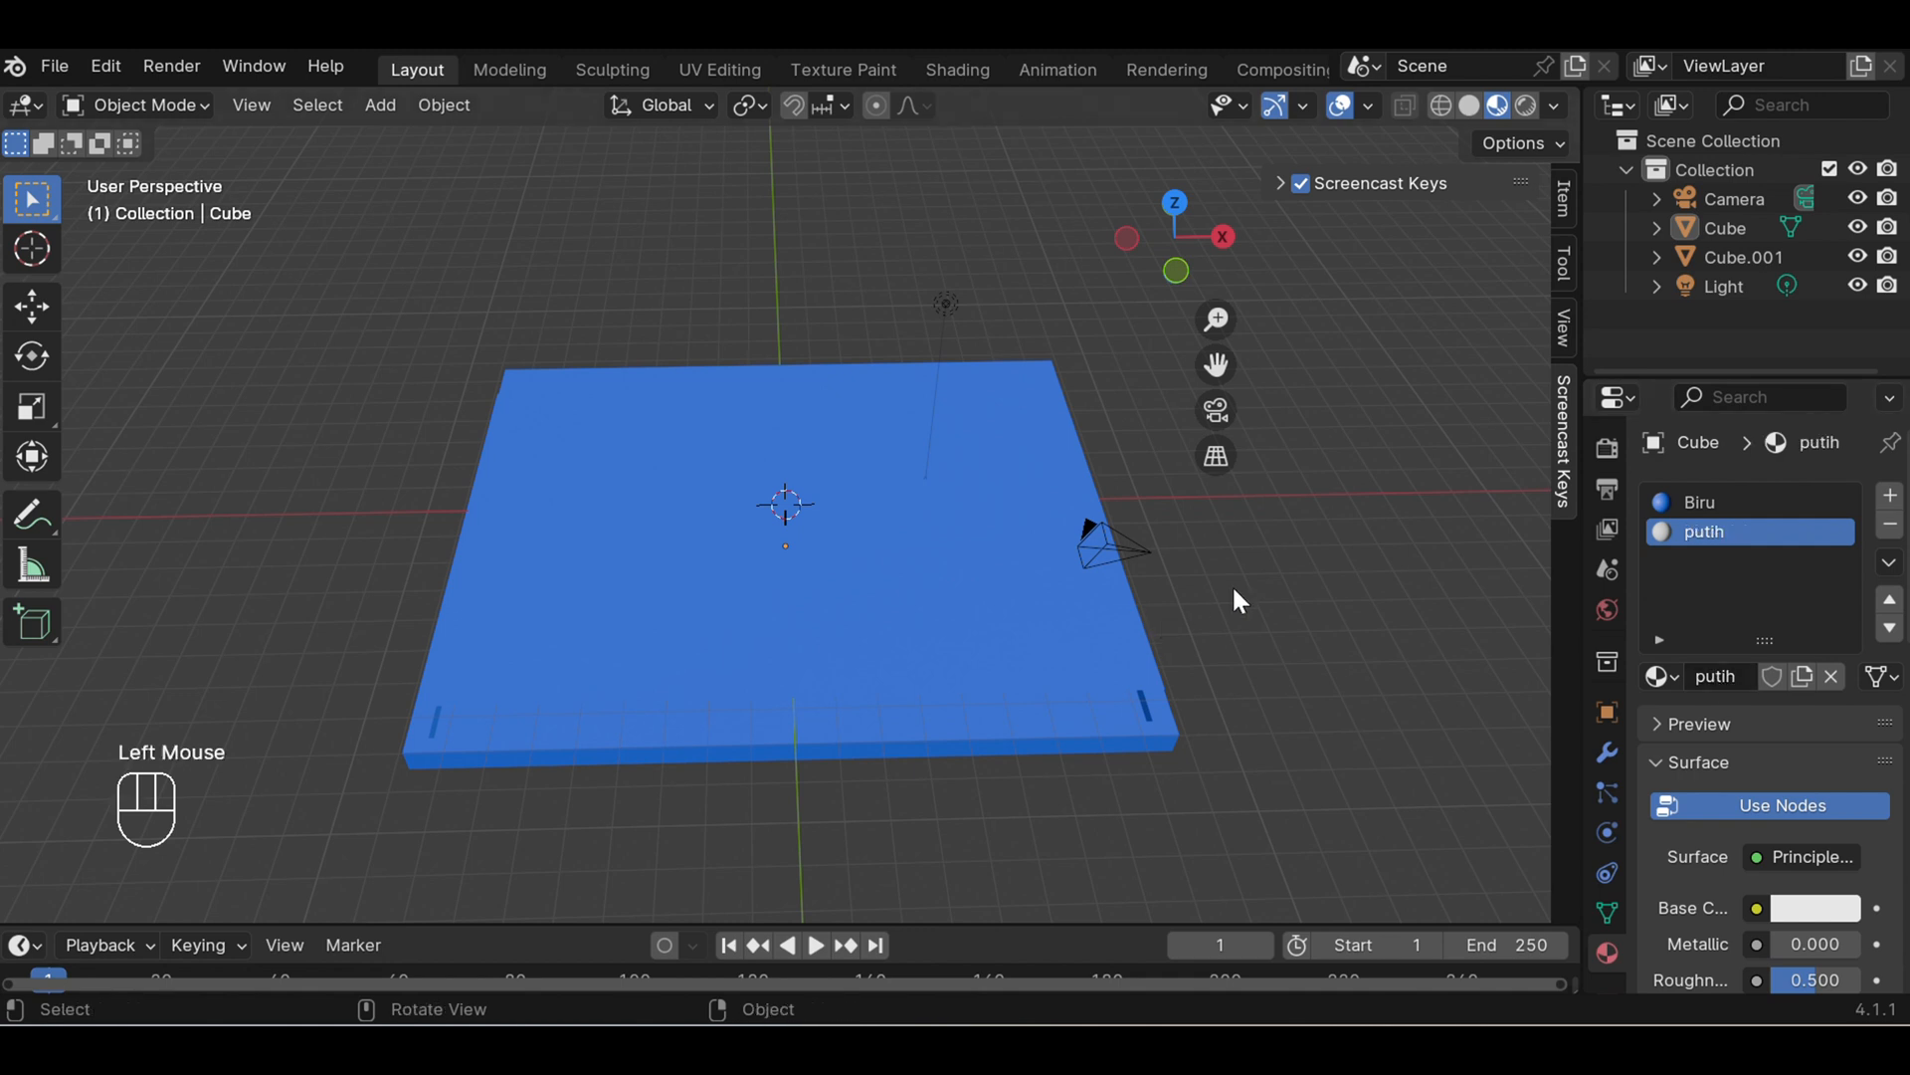
- Replace the inner panel's Biru material with the existing putih material
left_click(832, 612)
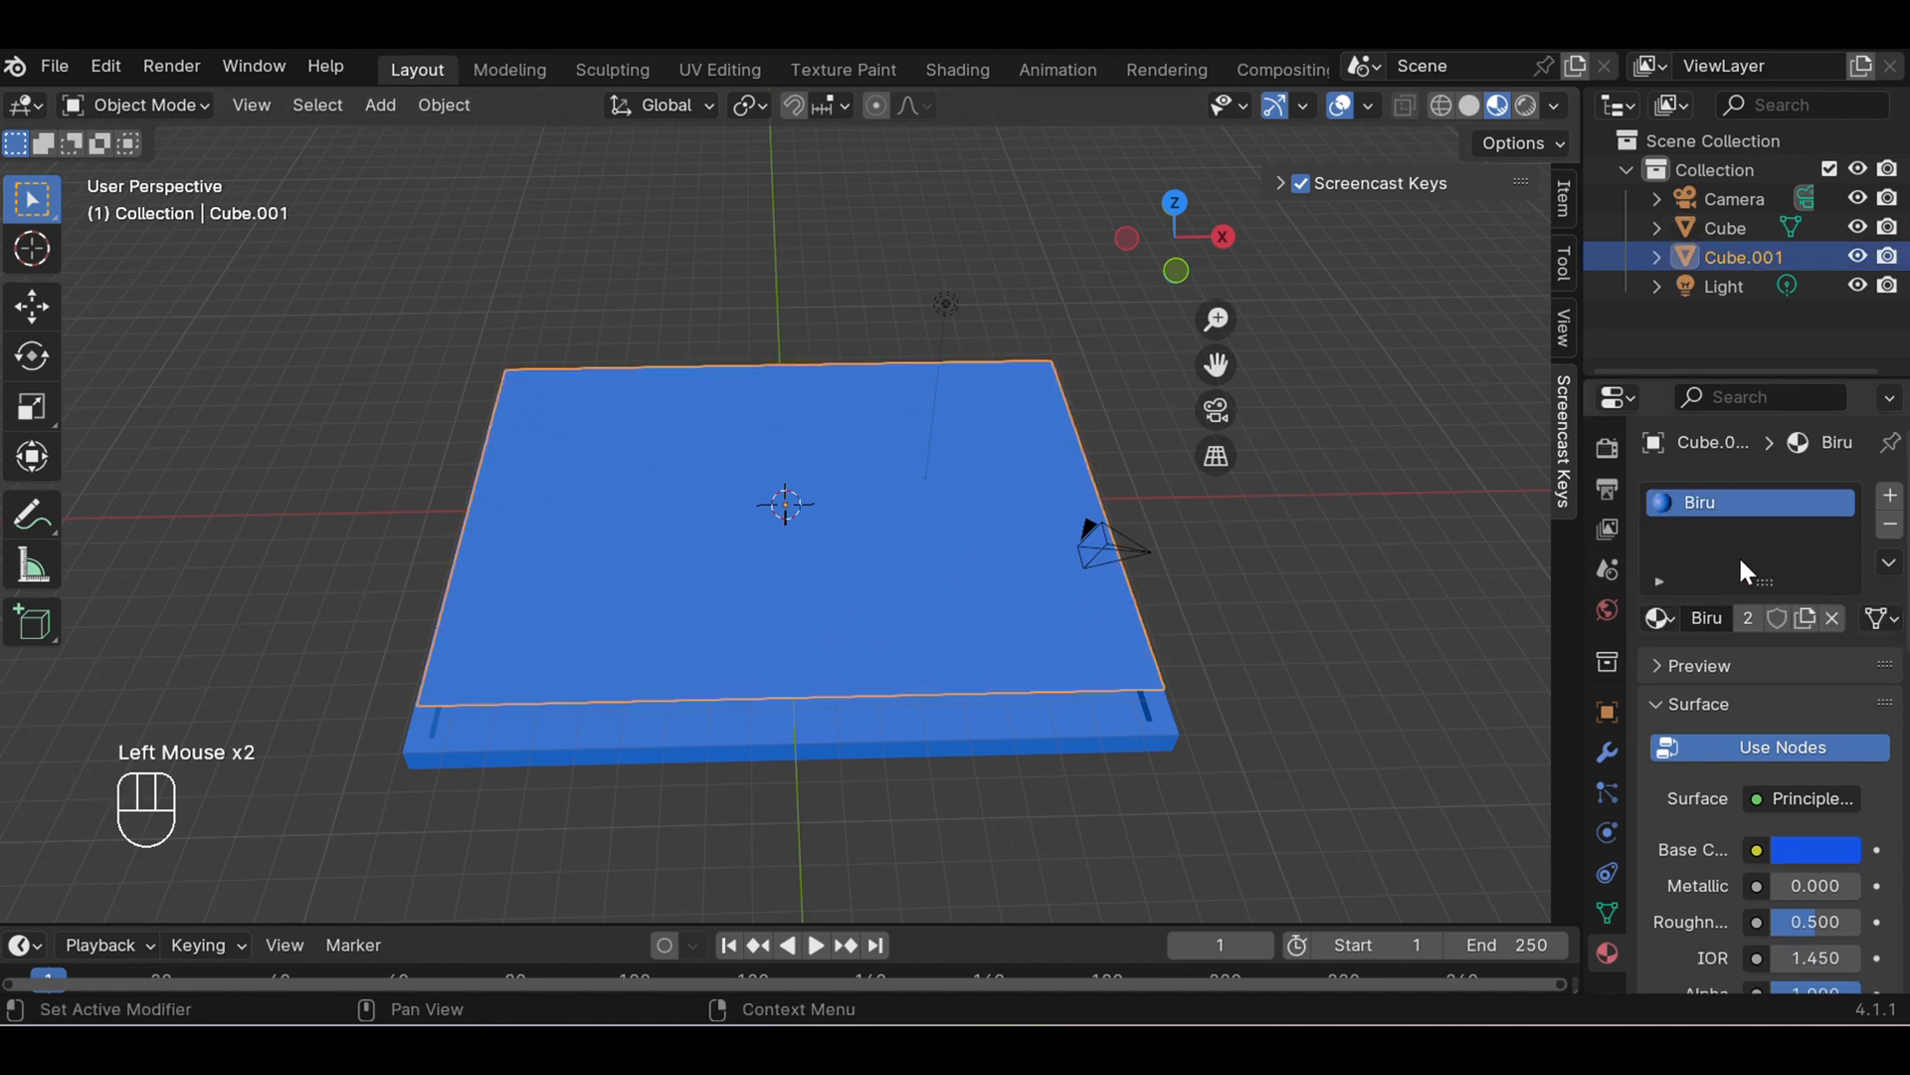
left_click(1659, 619)
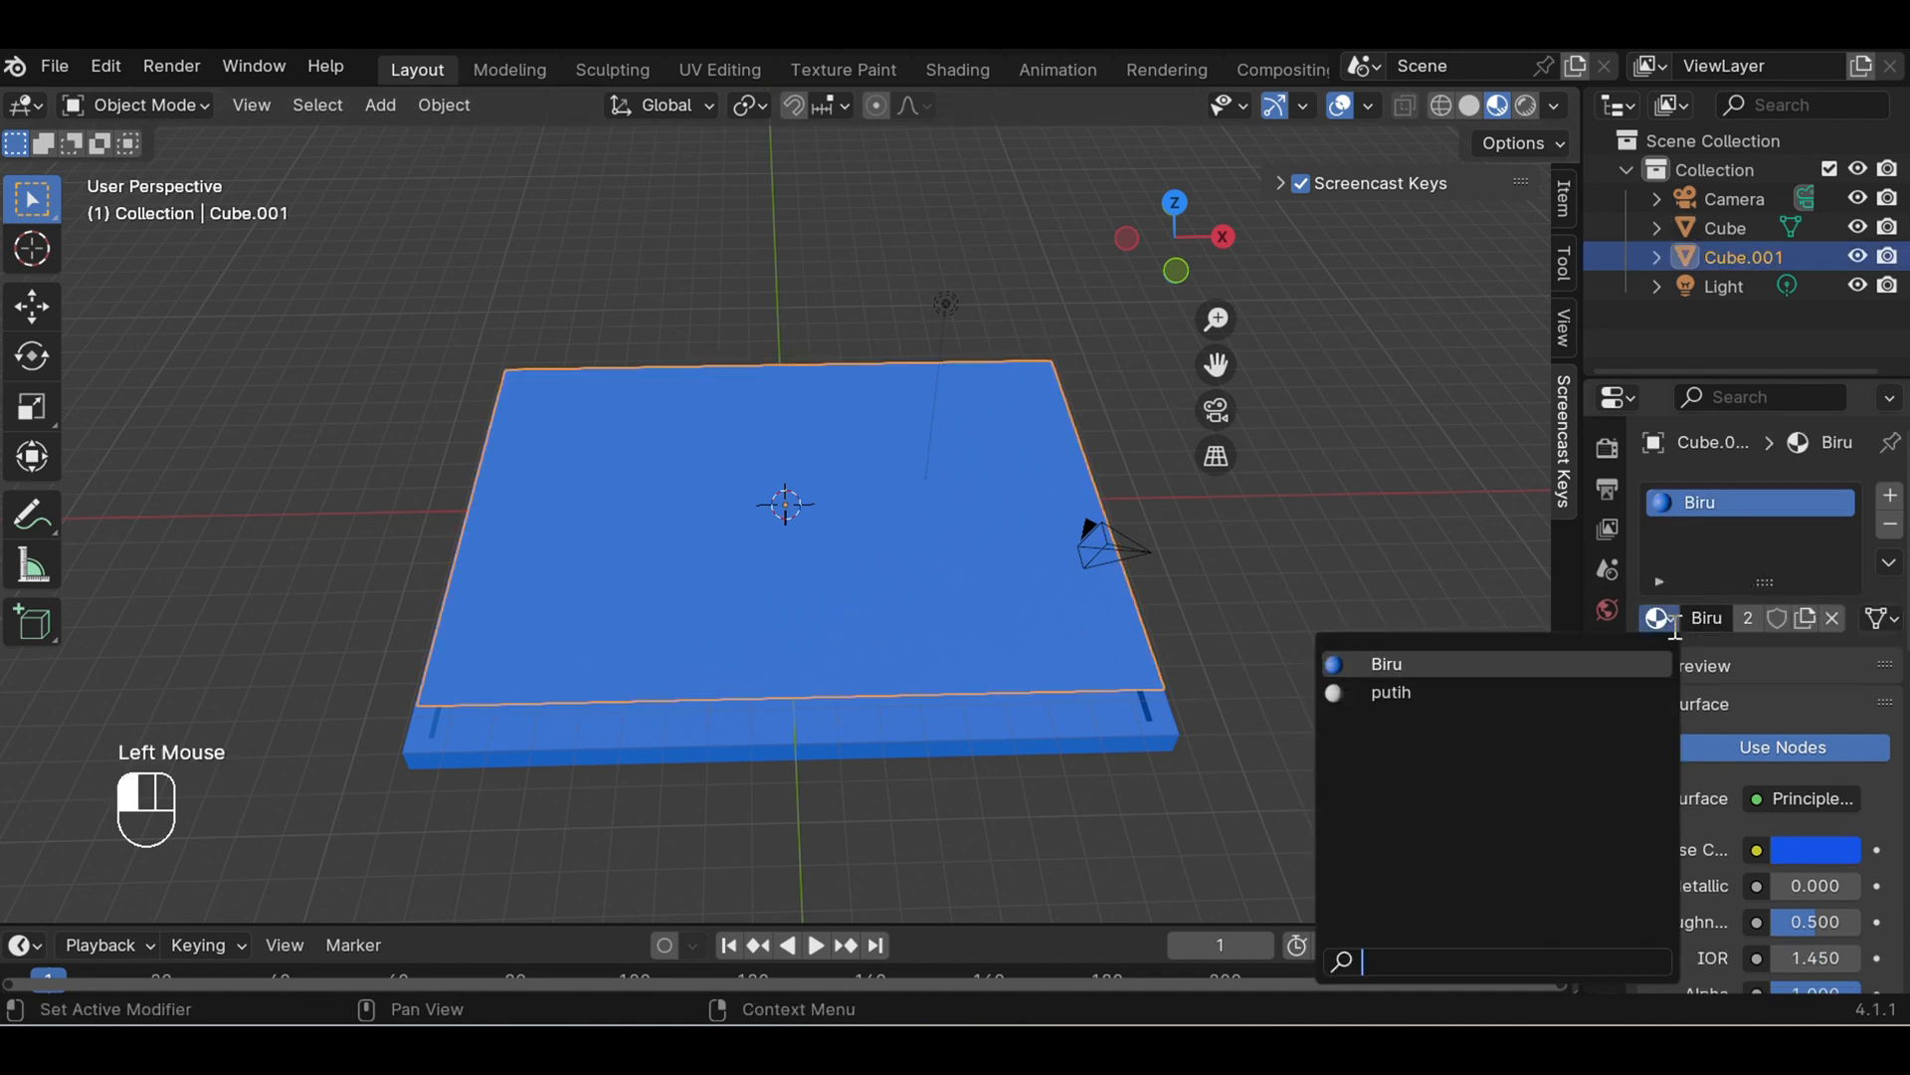
left_click(1487, 695)
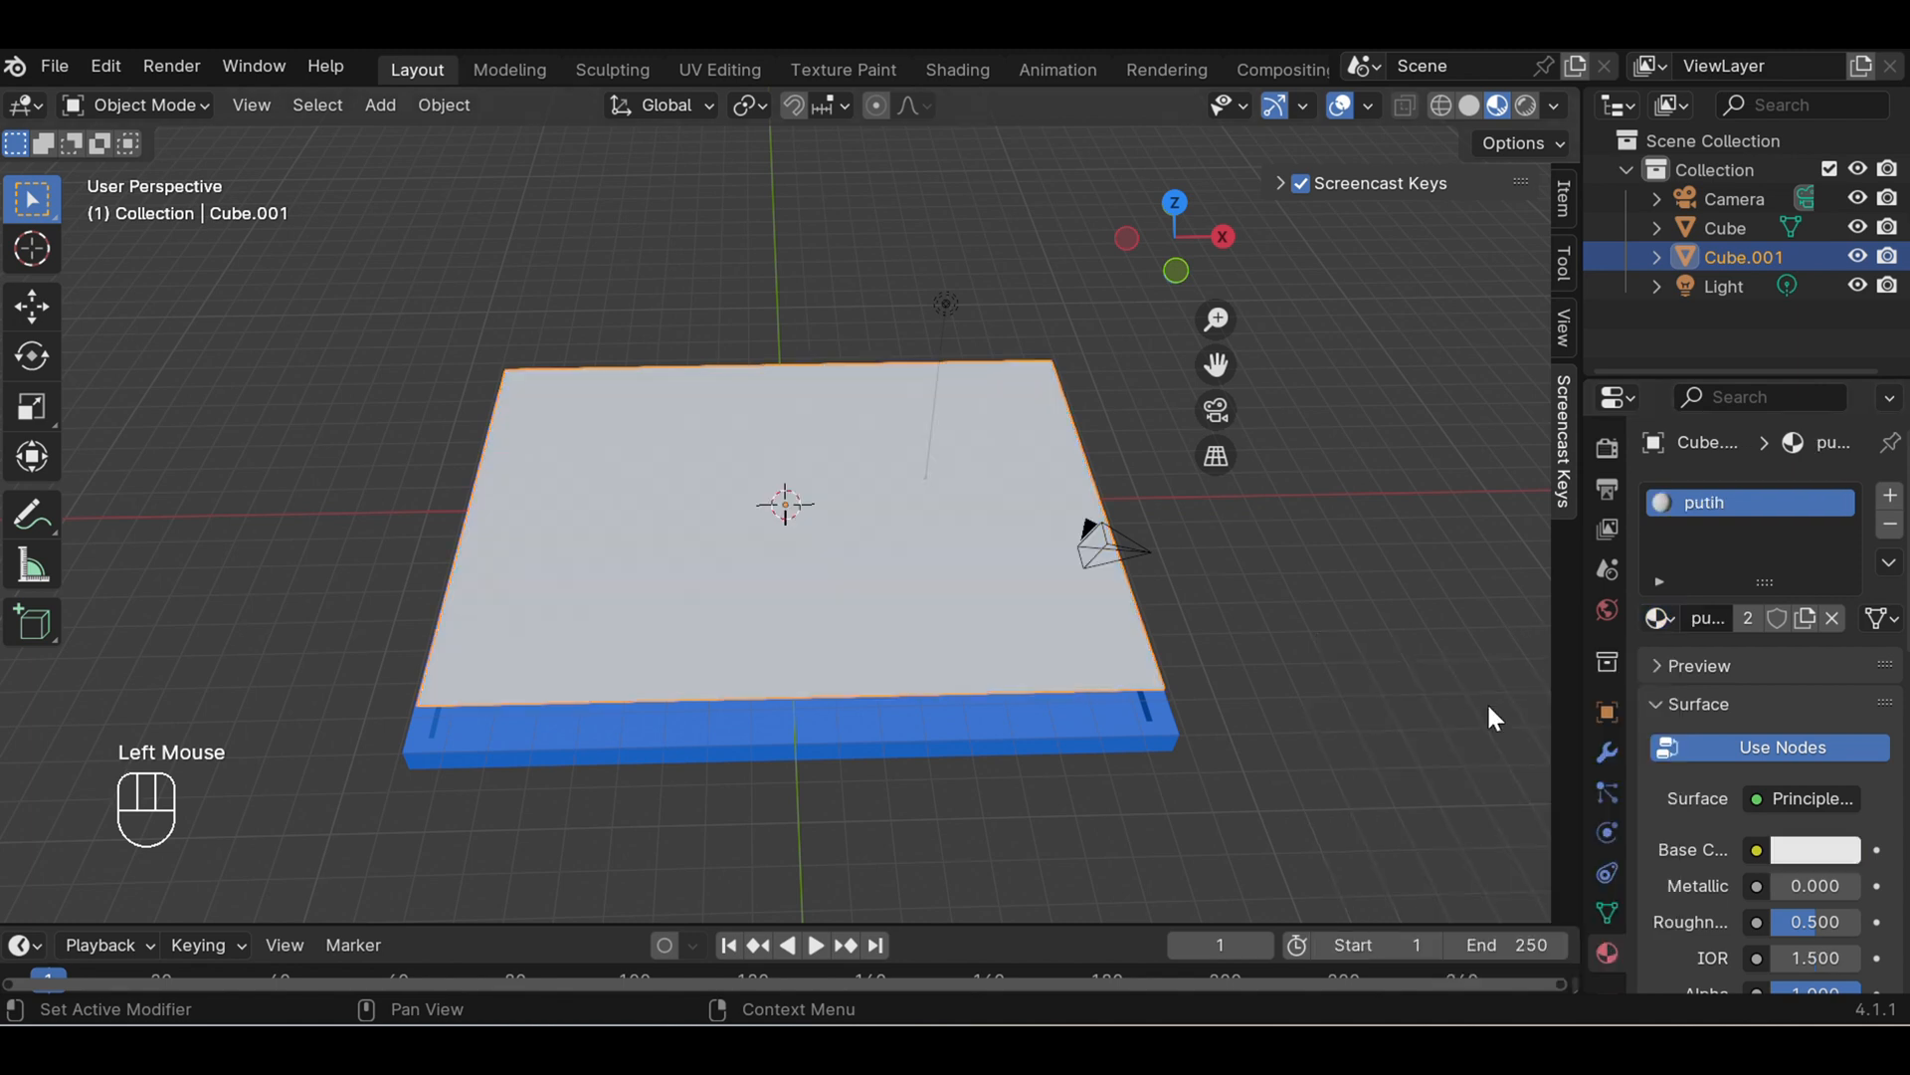
left_click(1358, 615)
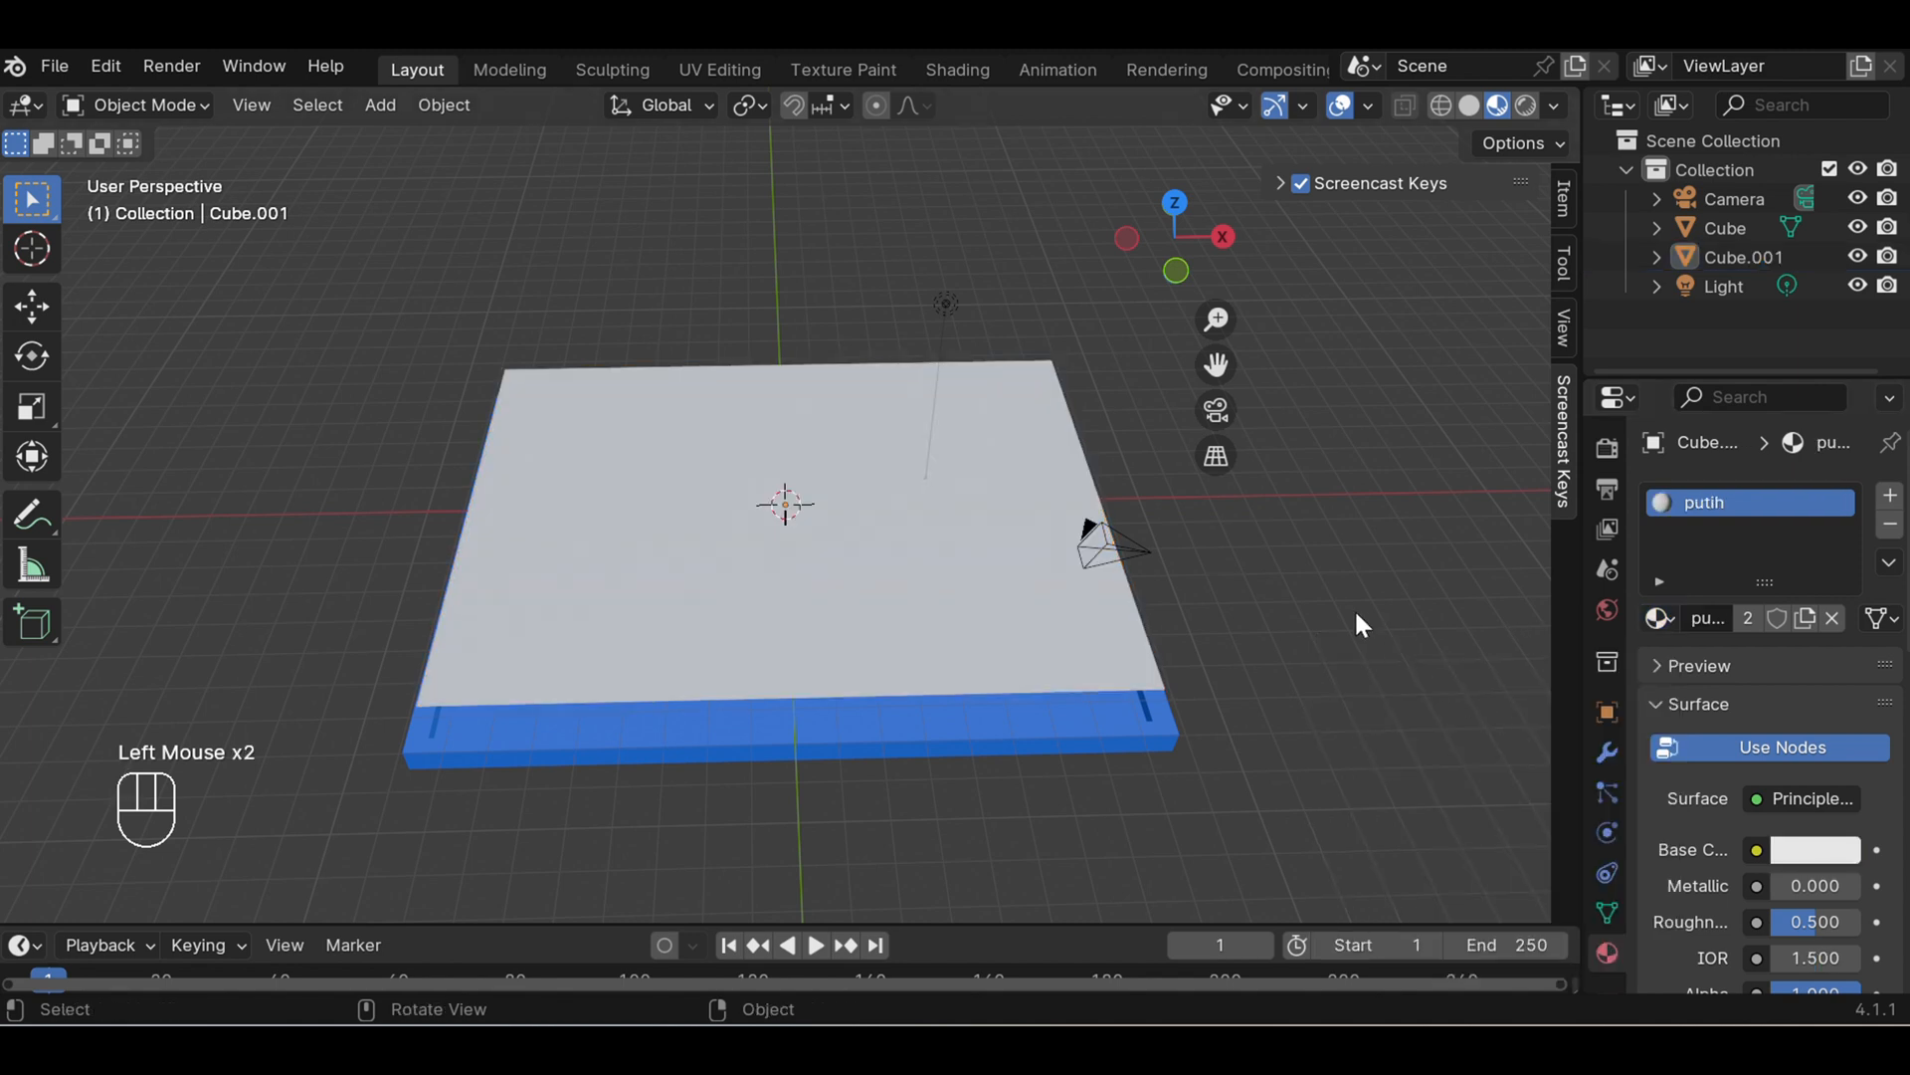
- Add a second material slot to the inner panel with a new material named Hitam
scroll(1338, 552, "down", 1)
mouse_move(1171, 585)
middle_mouse_down()
mouse_move(1144, 674)
mouse_move(1177, 512)
mouse_move(1199, 532)
mouse_move(1162, 575)
middle_mouse_up()
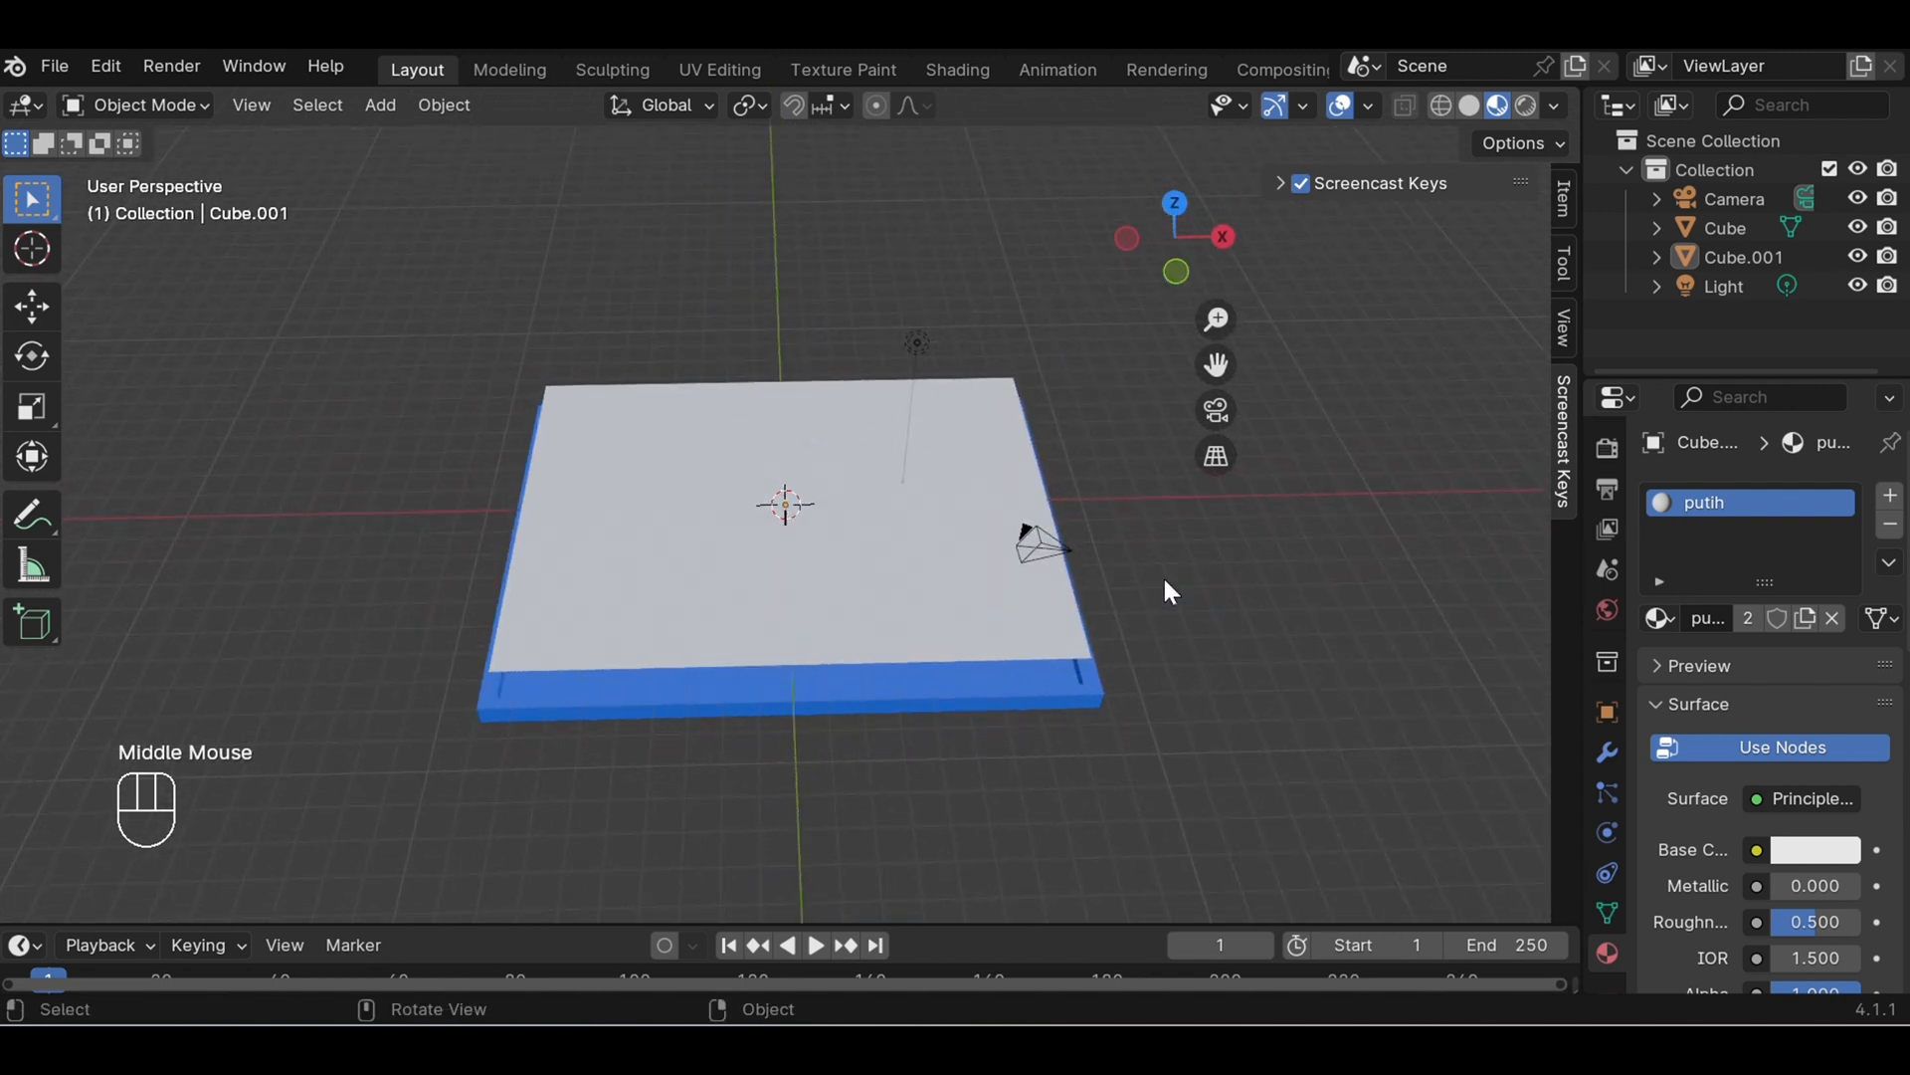
left_click(1891, 496)
left_click(1781, 676)
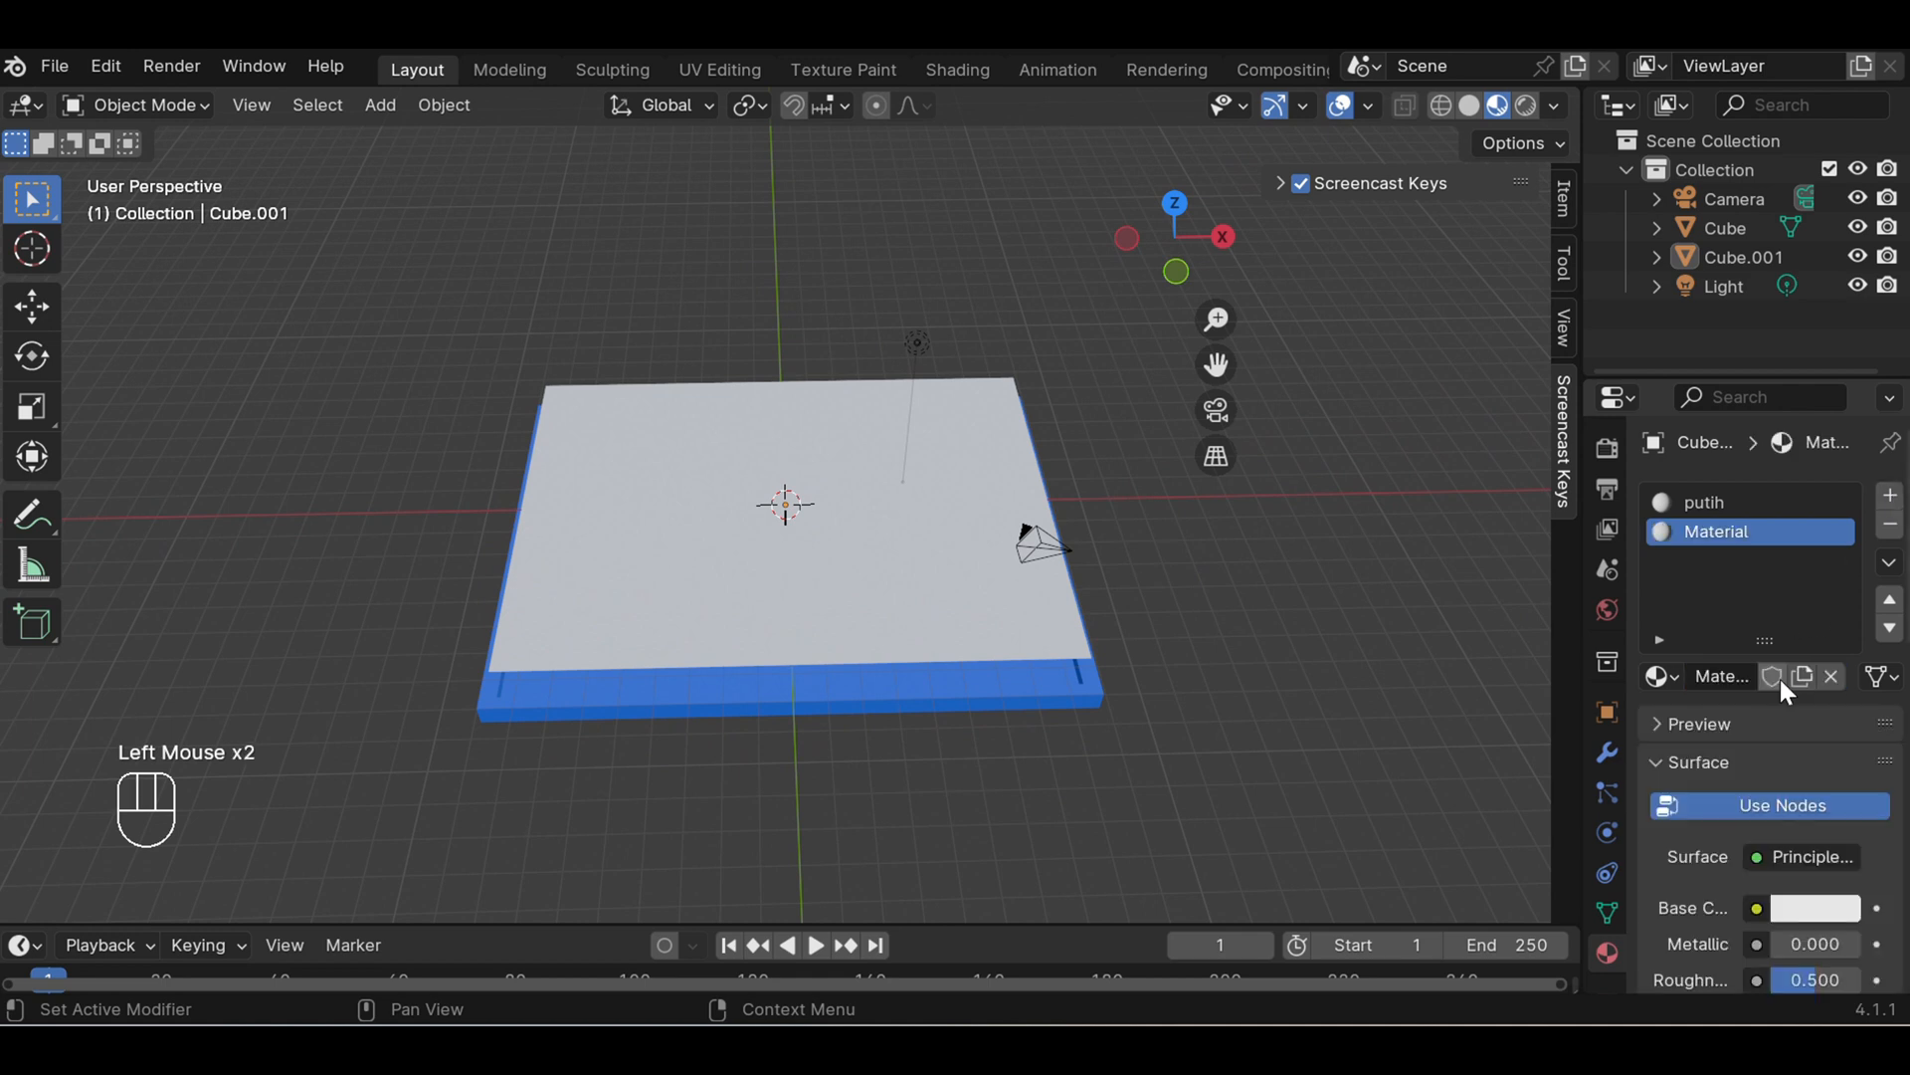
left_click(1718, 678)
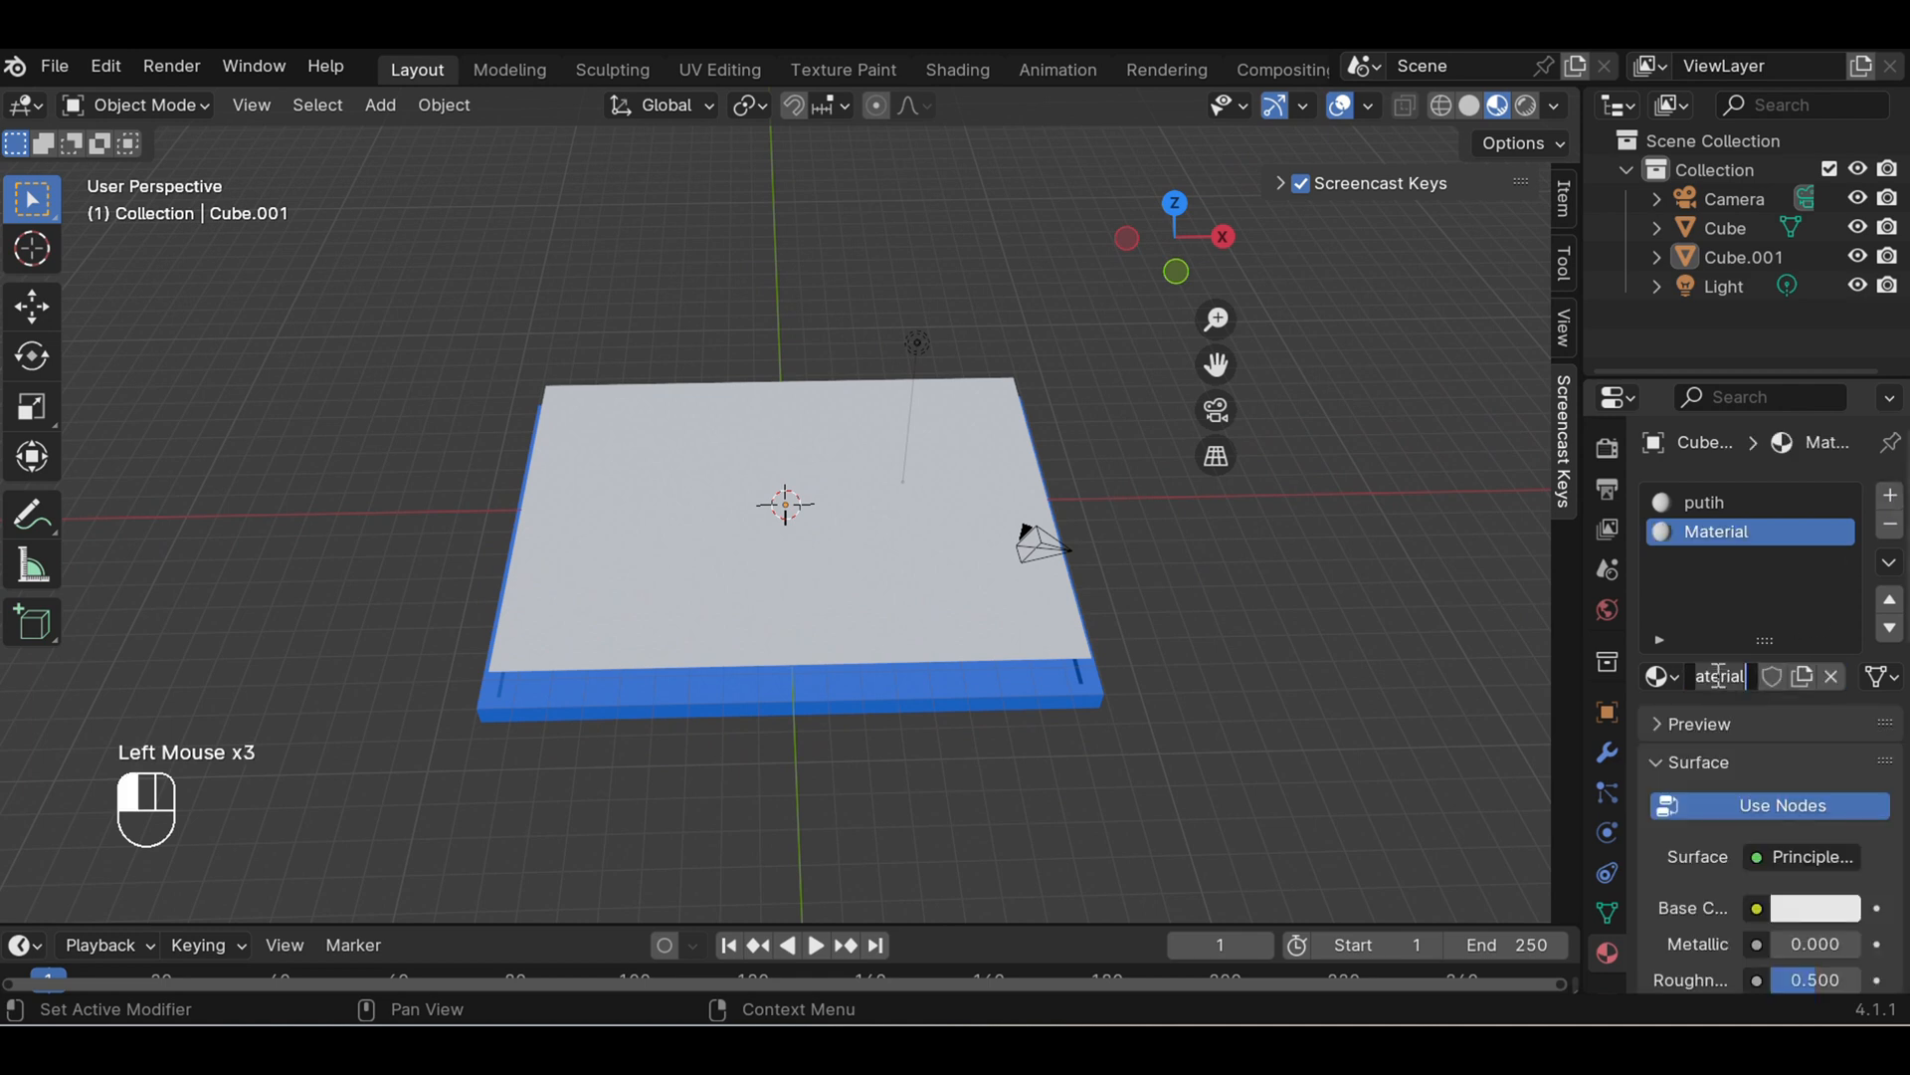
type("Hitam")
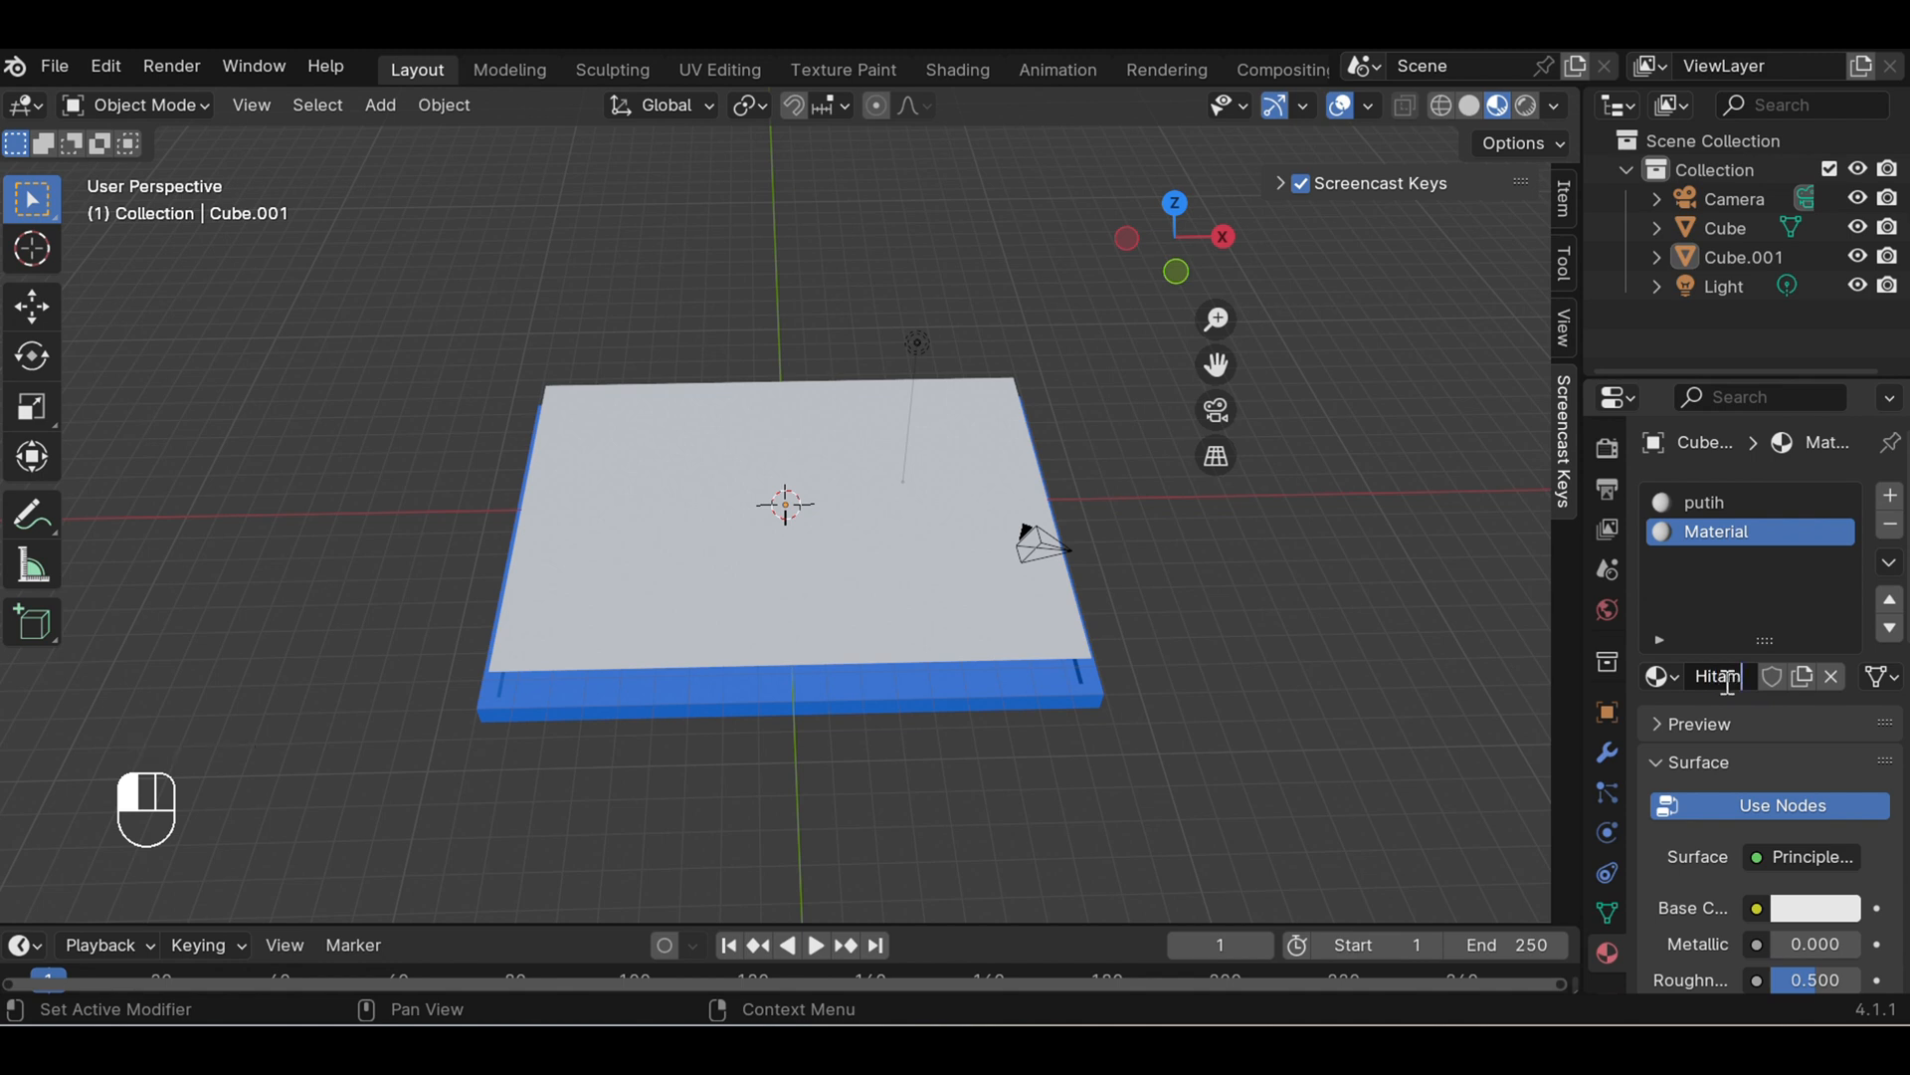
left_click(1812, 918)
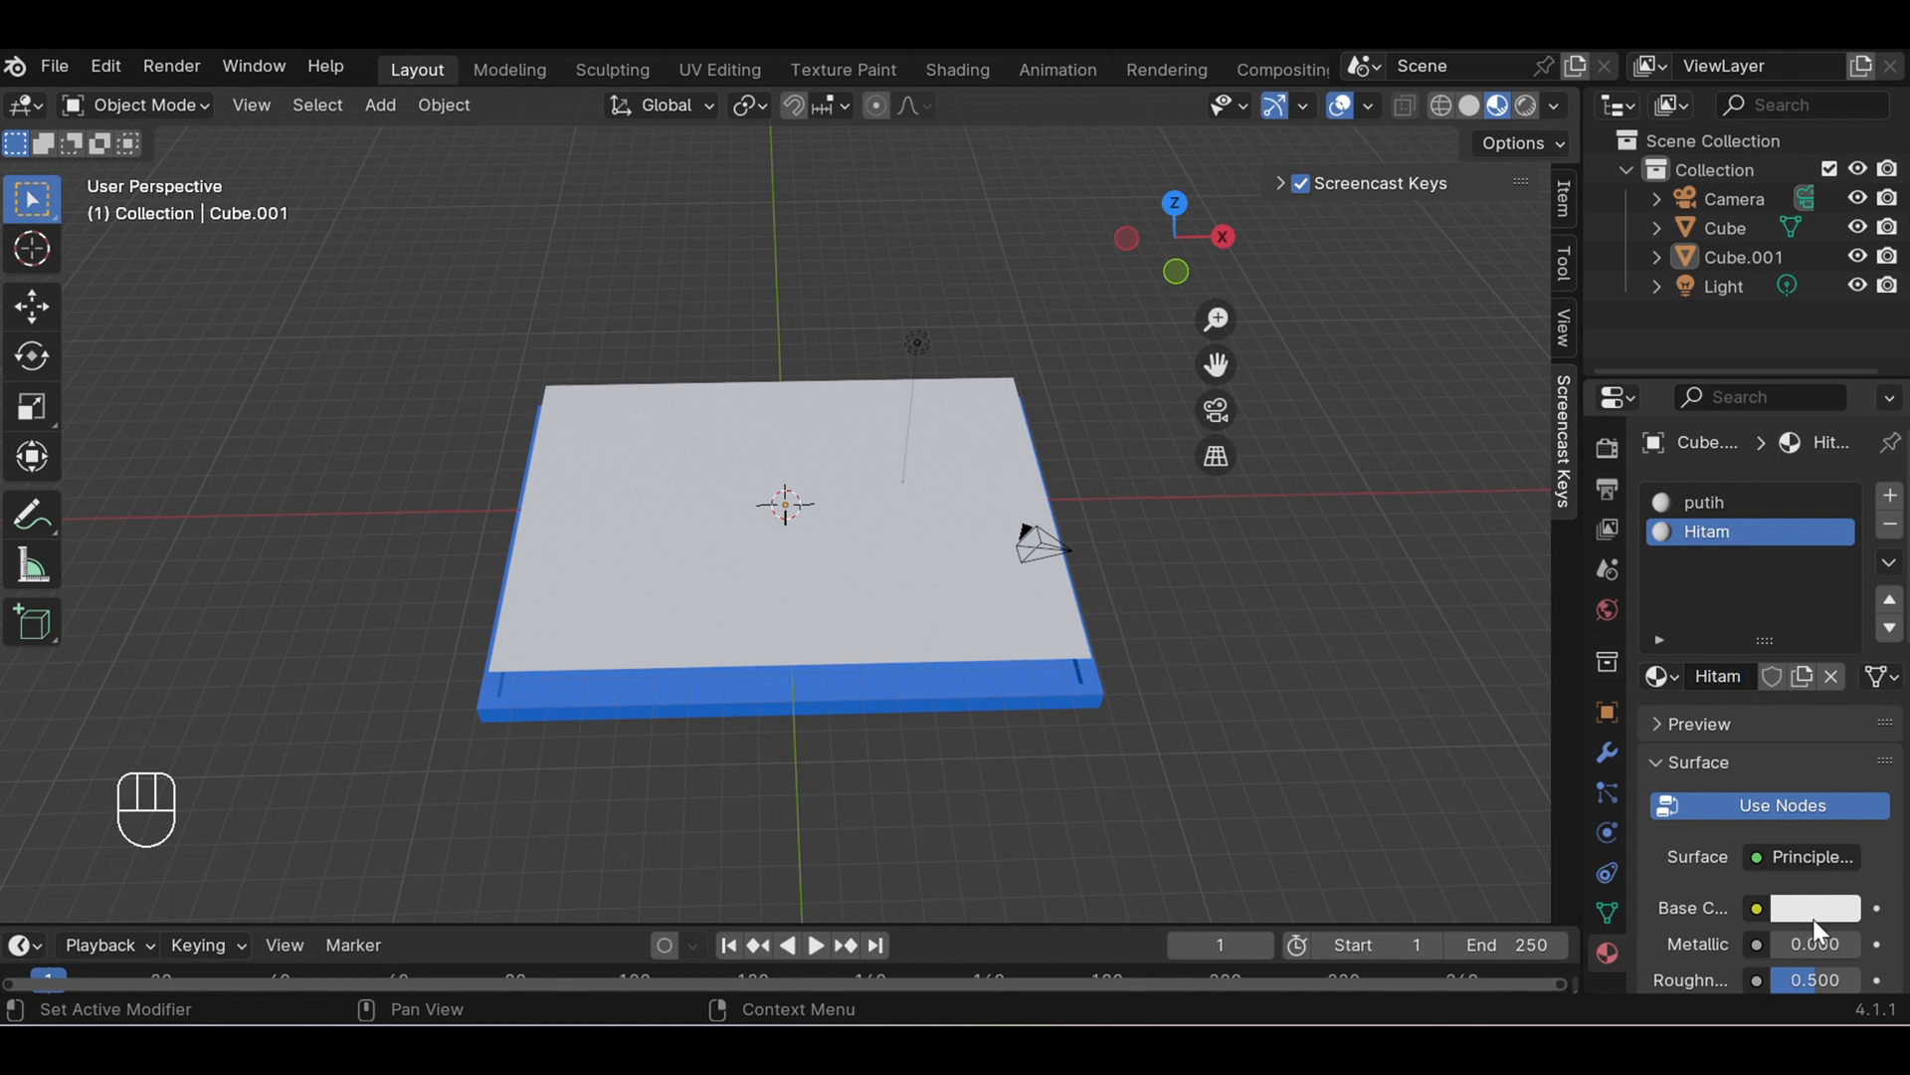
- Set the Hitam material's base color to black
left_click(1813, 917)
left_click_drag(1848, 478, 1838, 703)
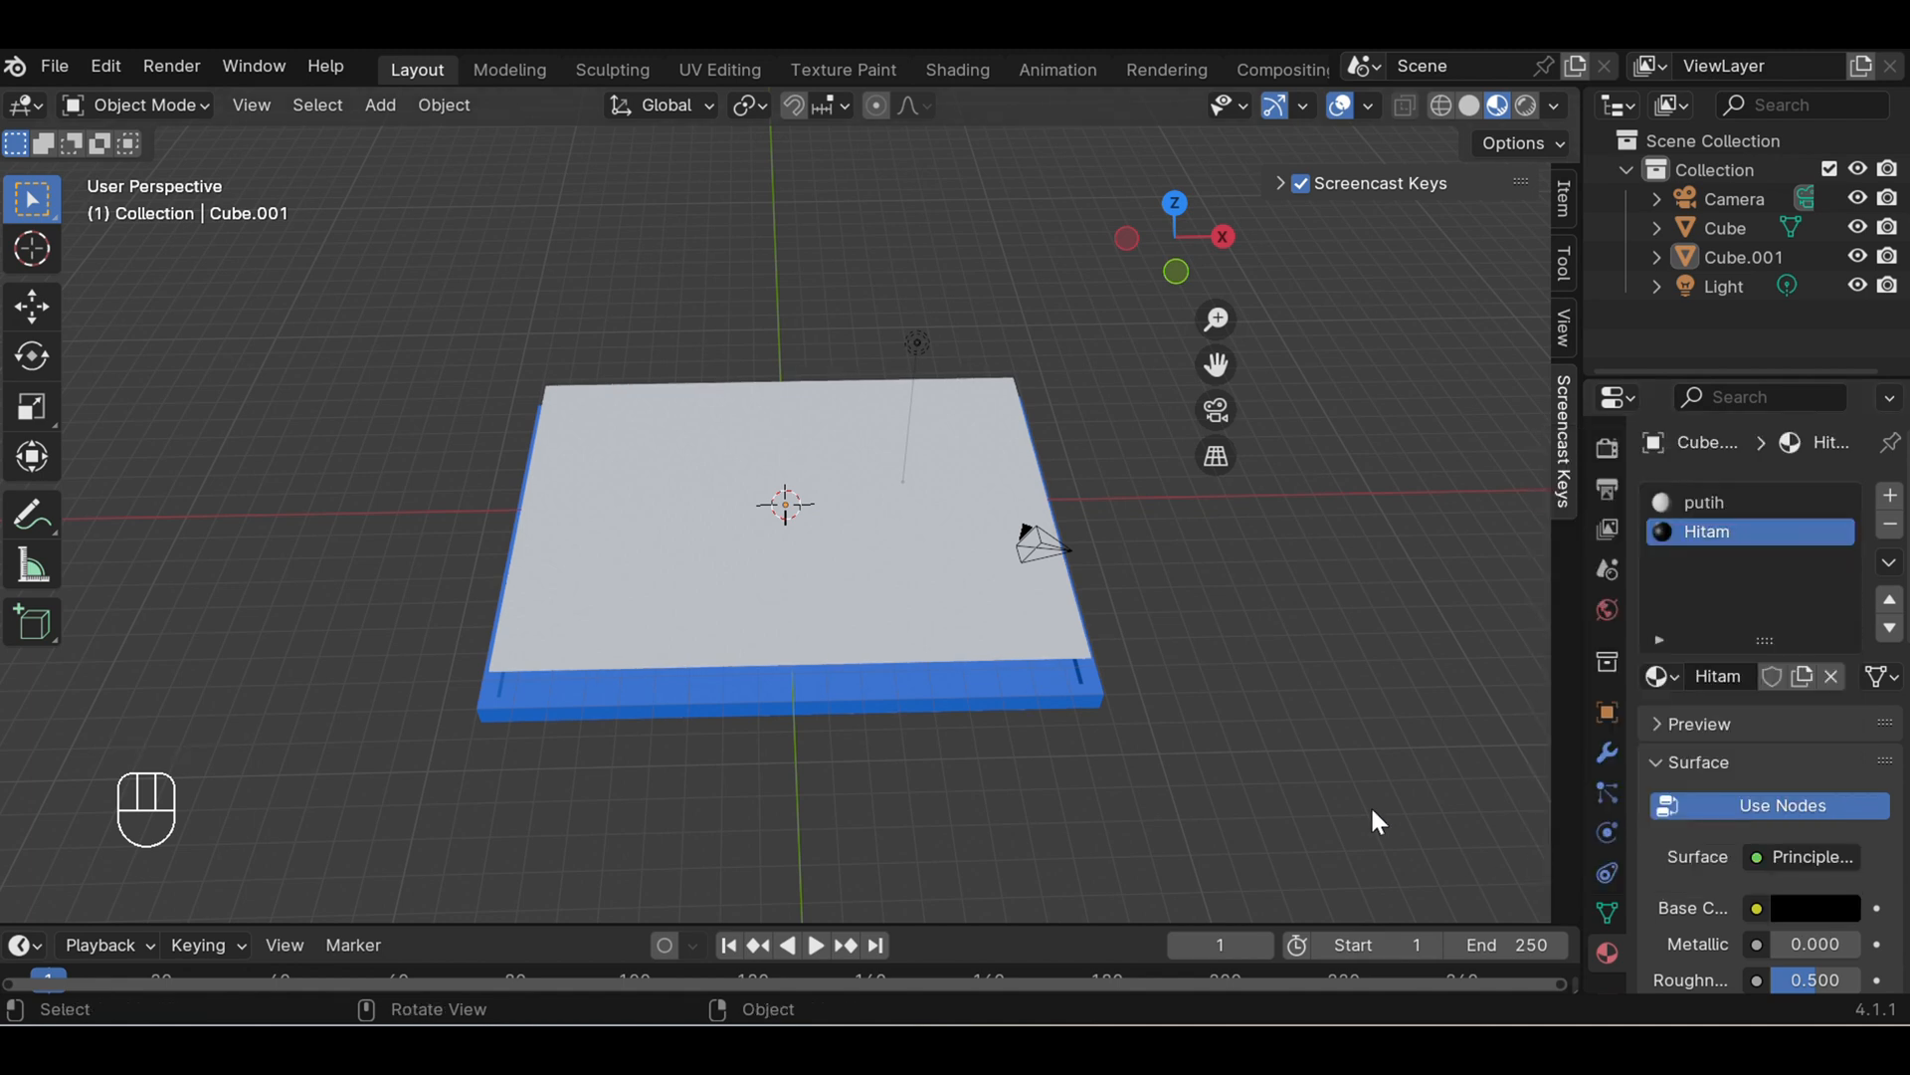
key("Return")
left_click(1381, 801)
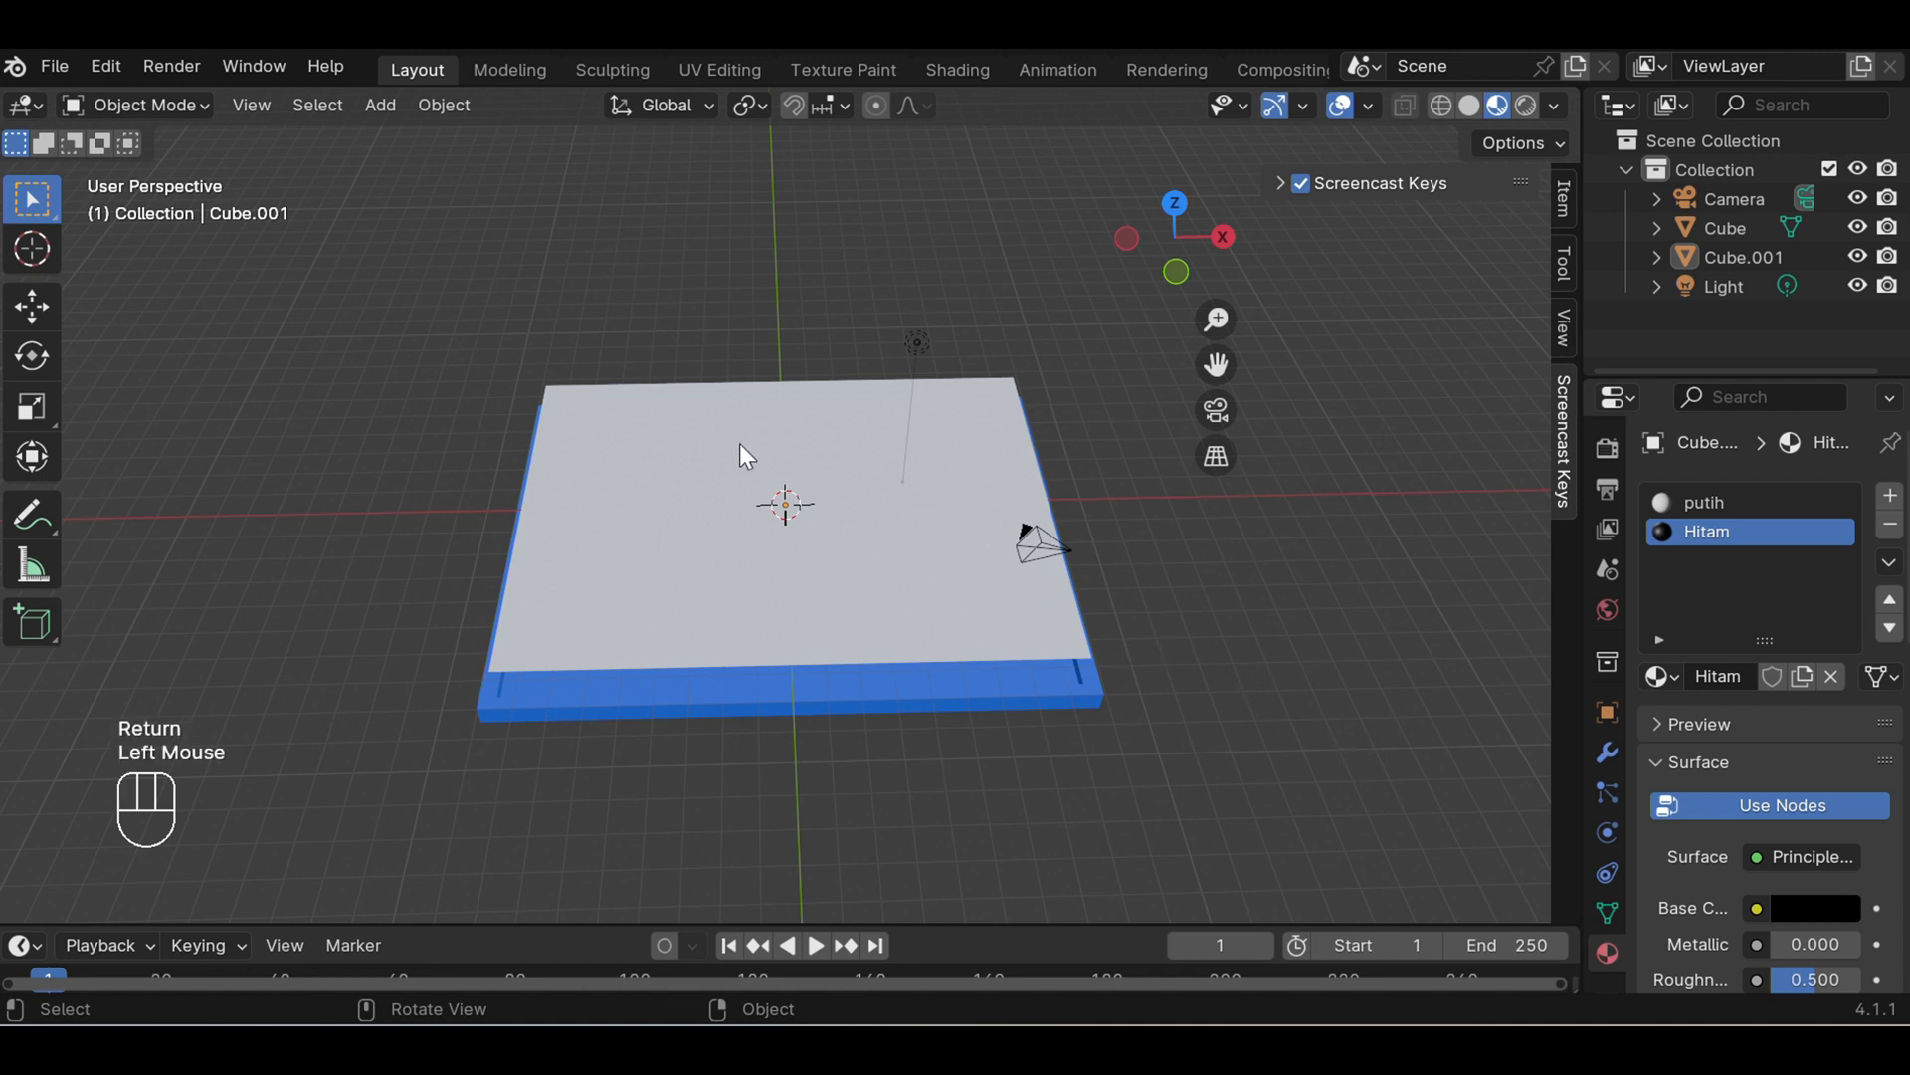
- Open the inner panel in Edit Mode with face selection active
left_click(657, 397)
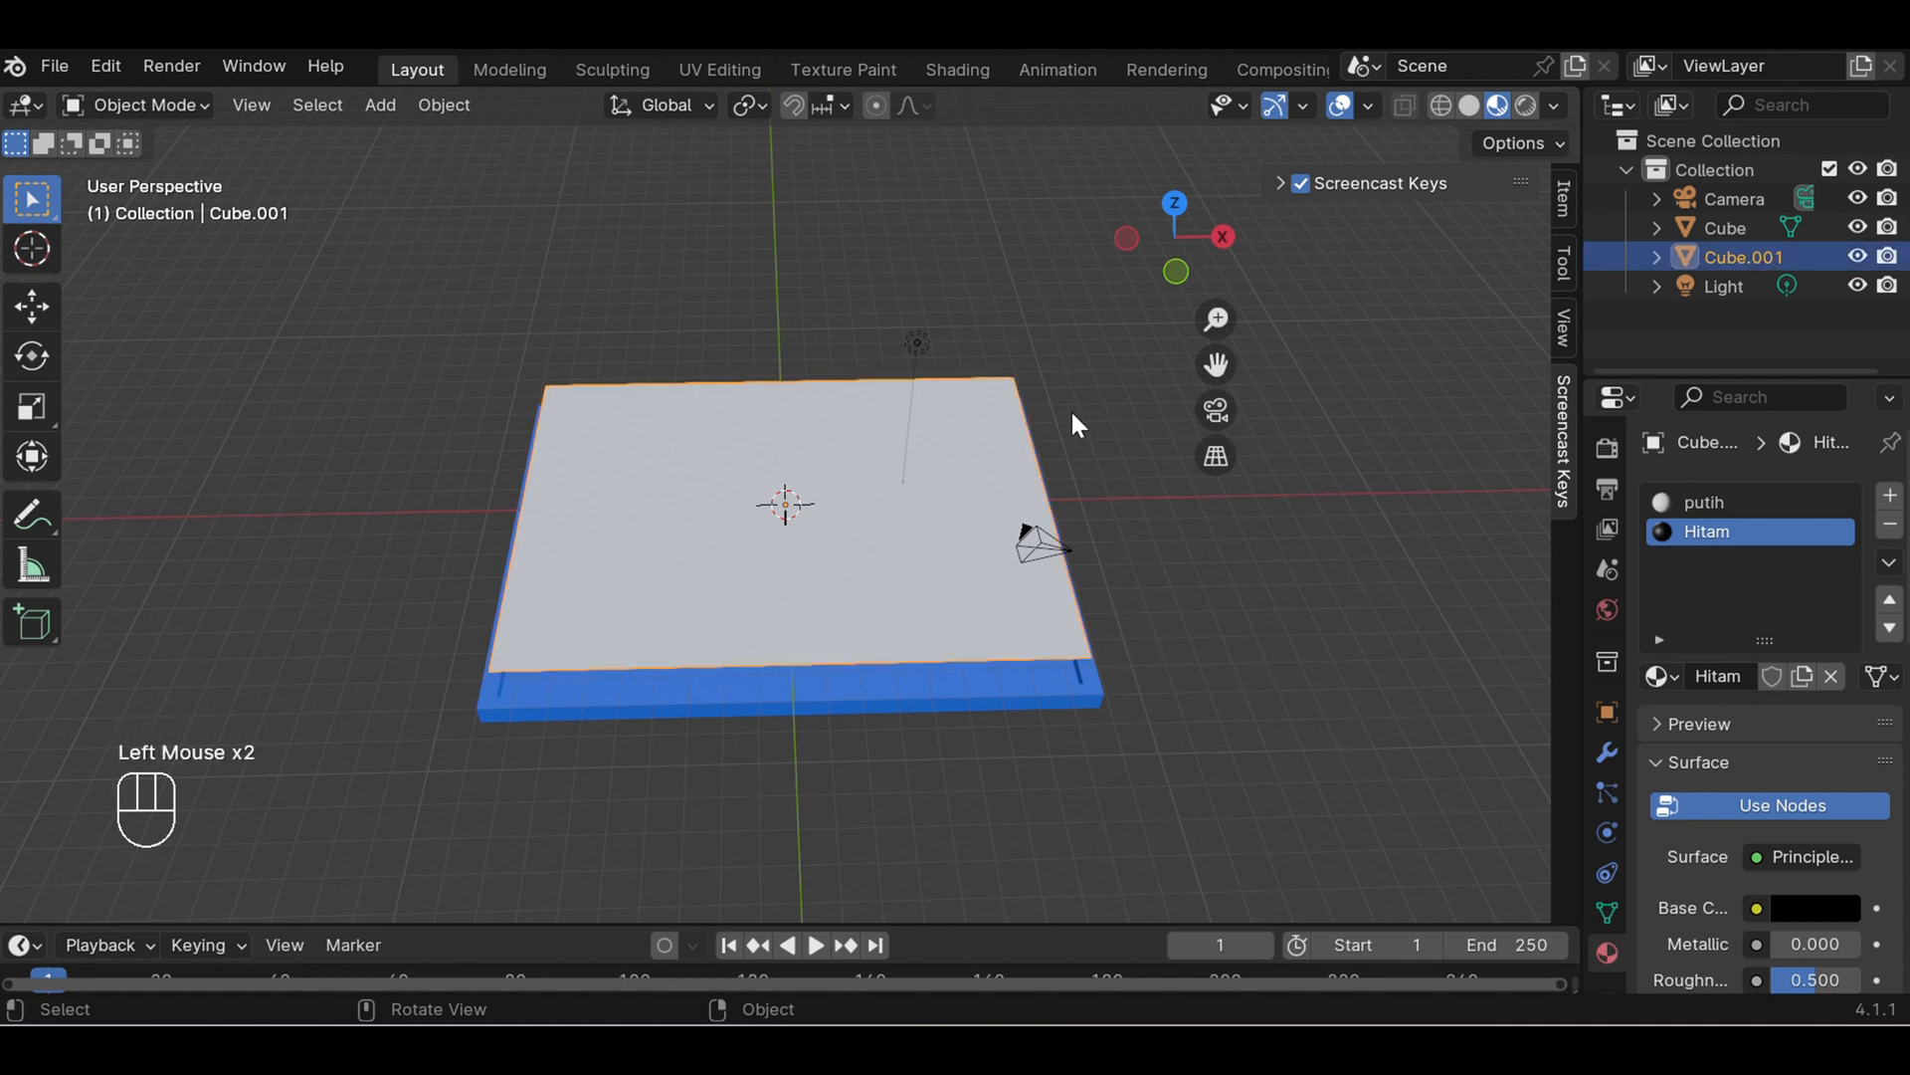
middle_click_drag(1122, 459, 1130, 516)
left_click(199, 105)
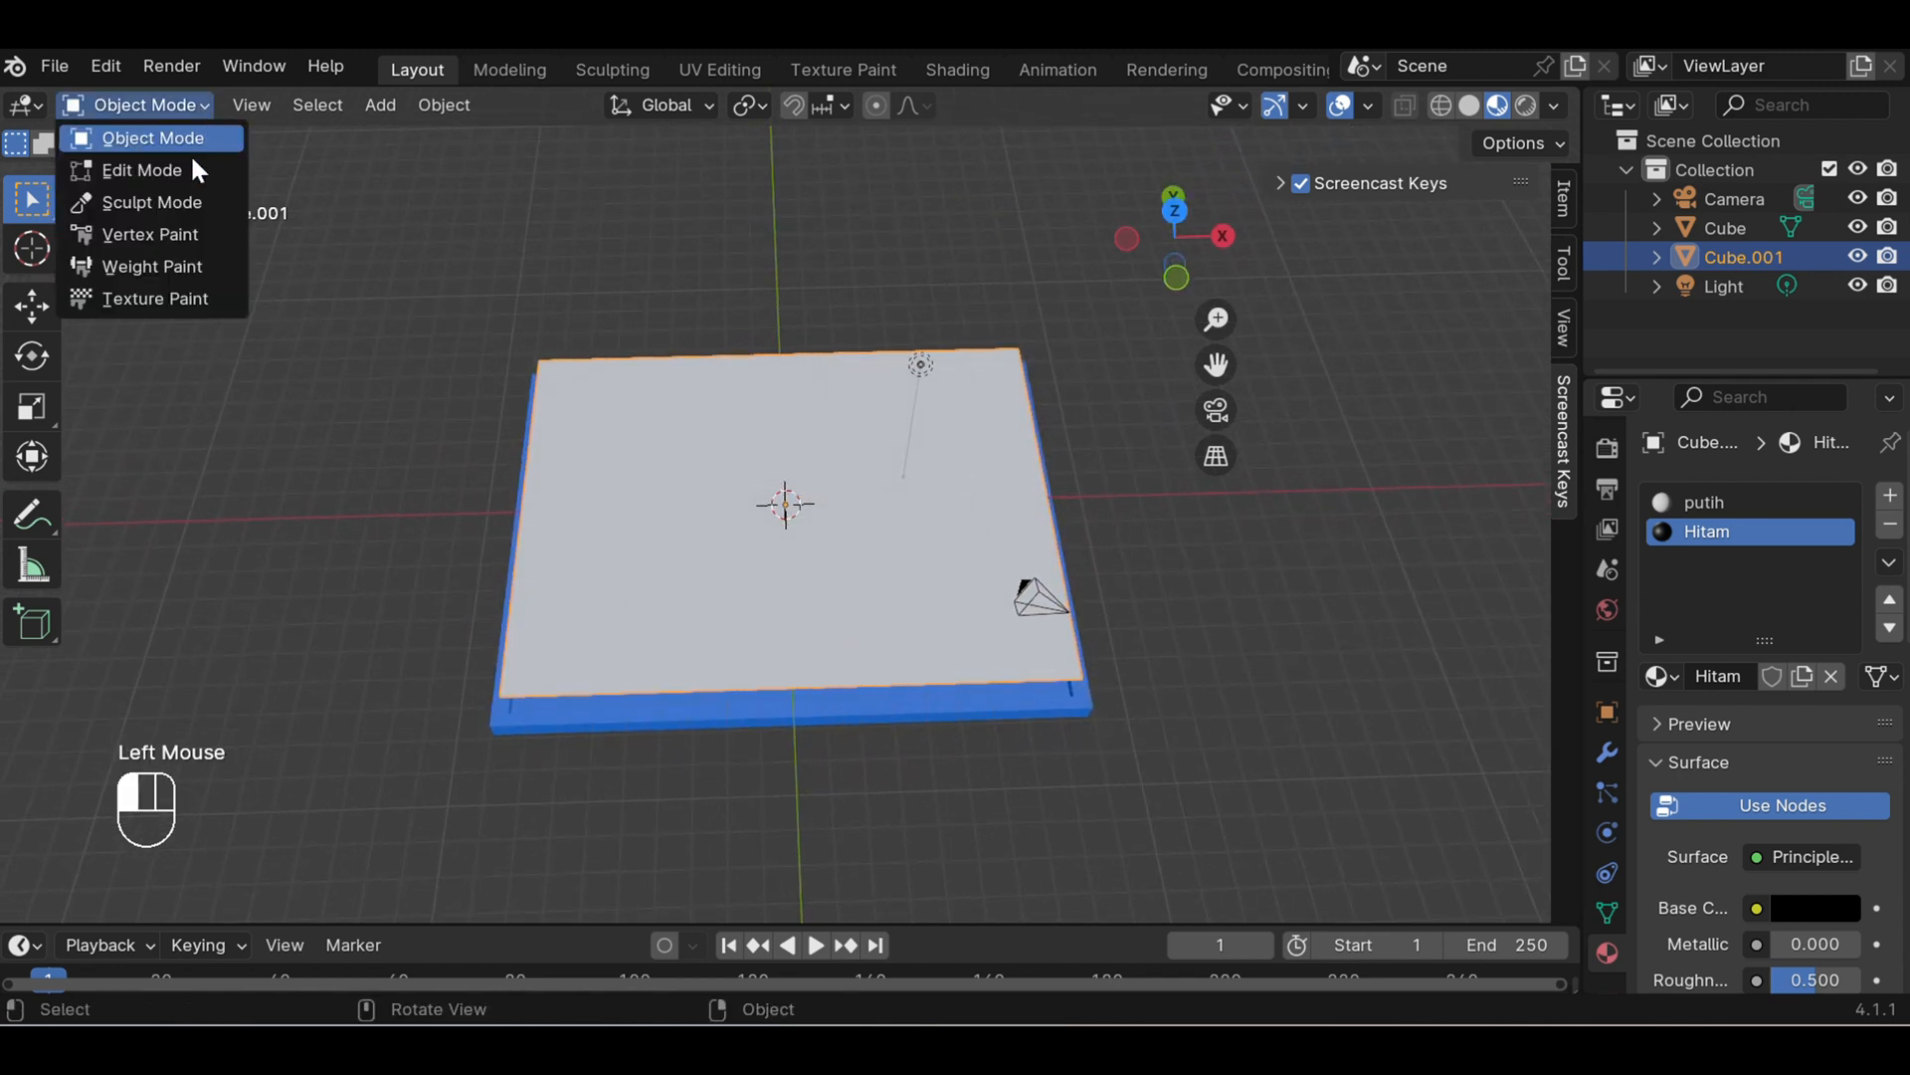
left_click(141, 170)
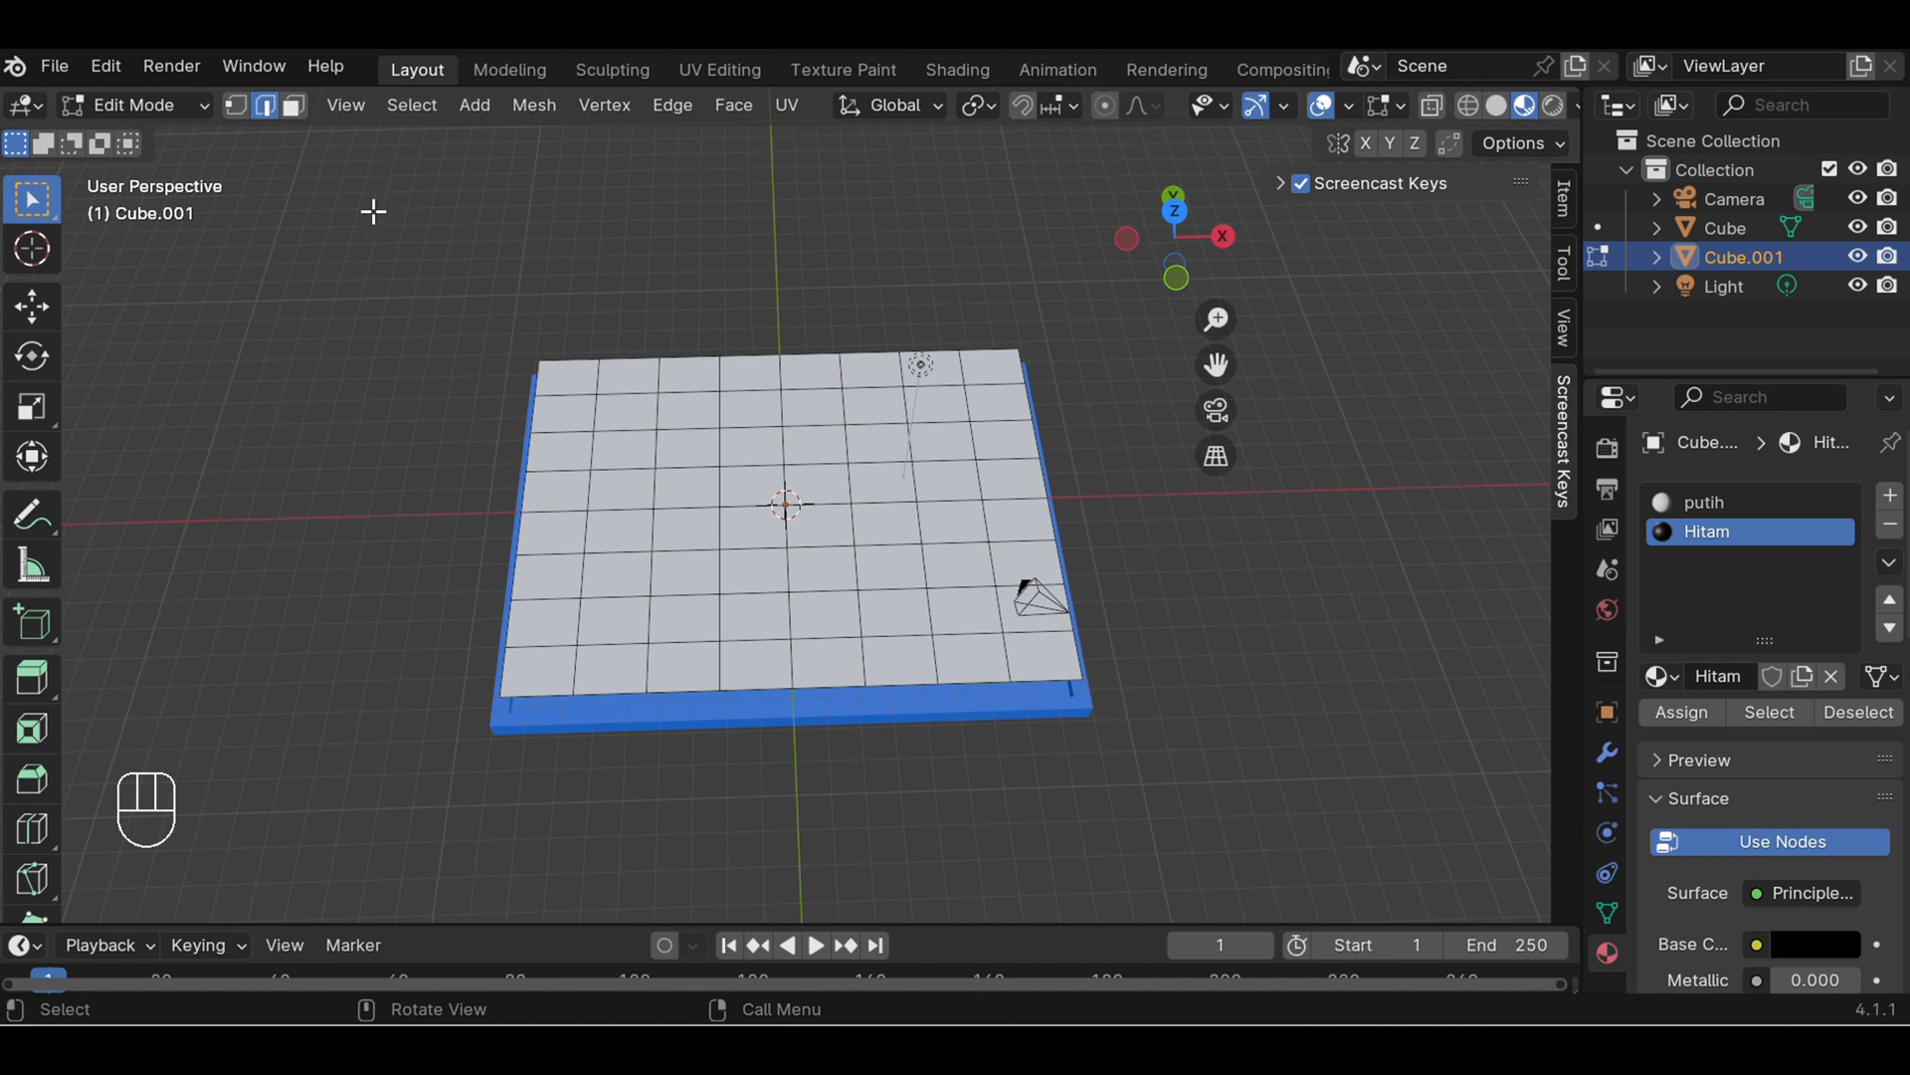
left_click(295, 107)
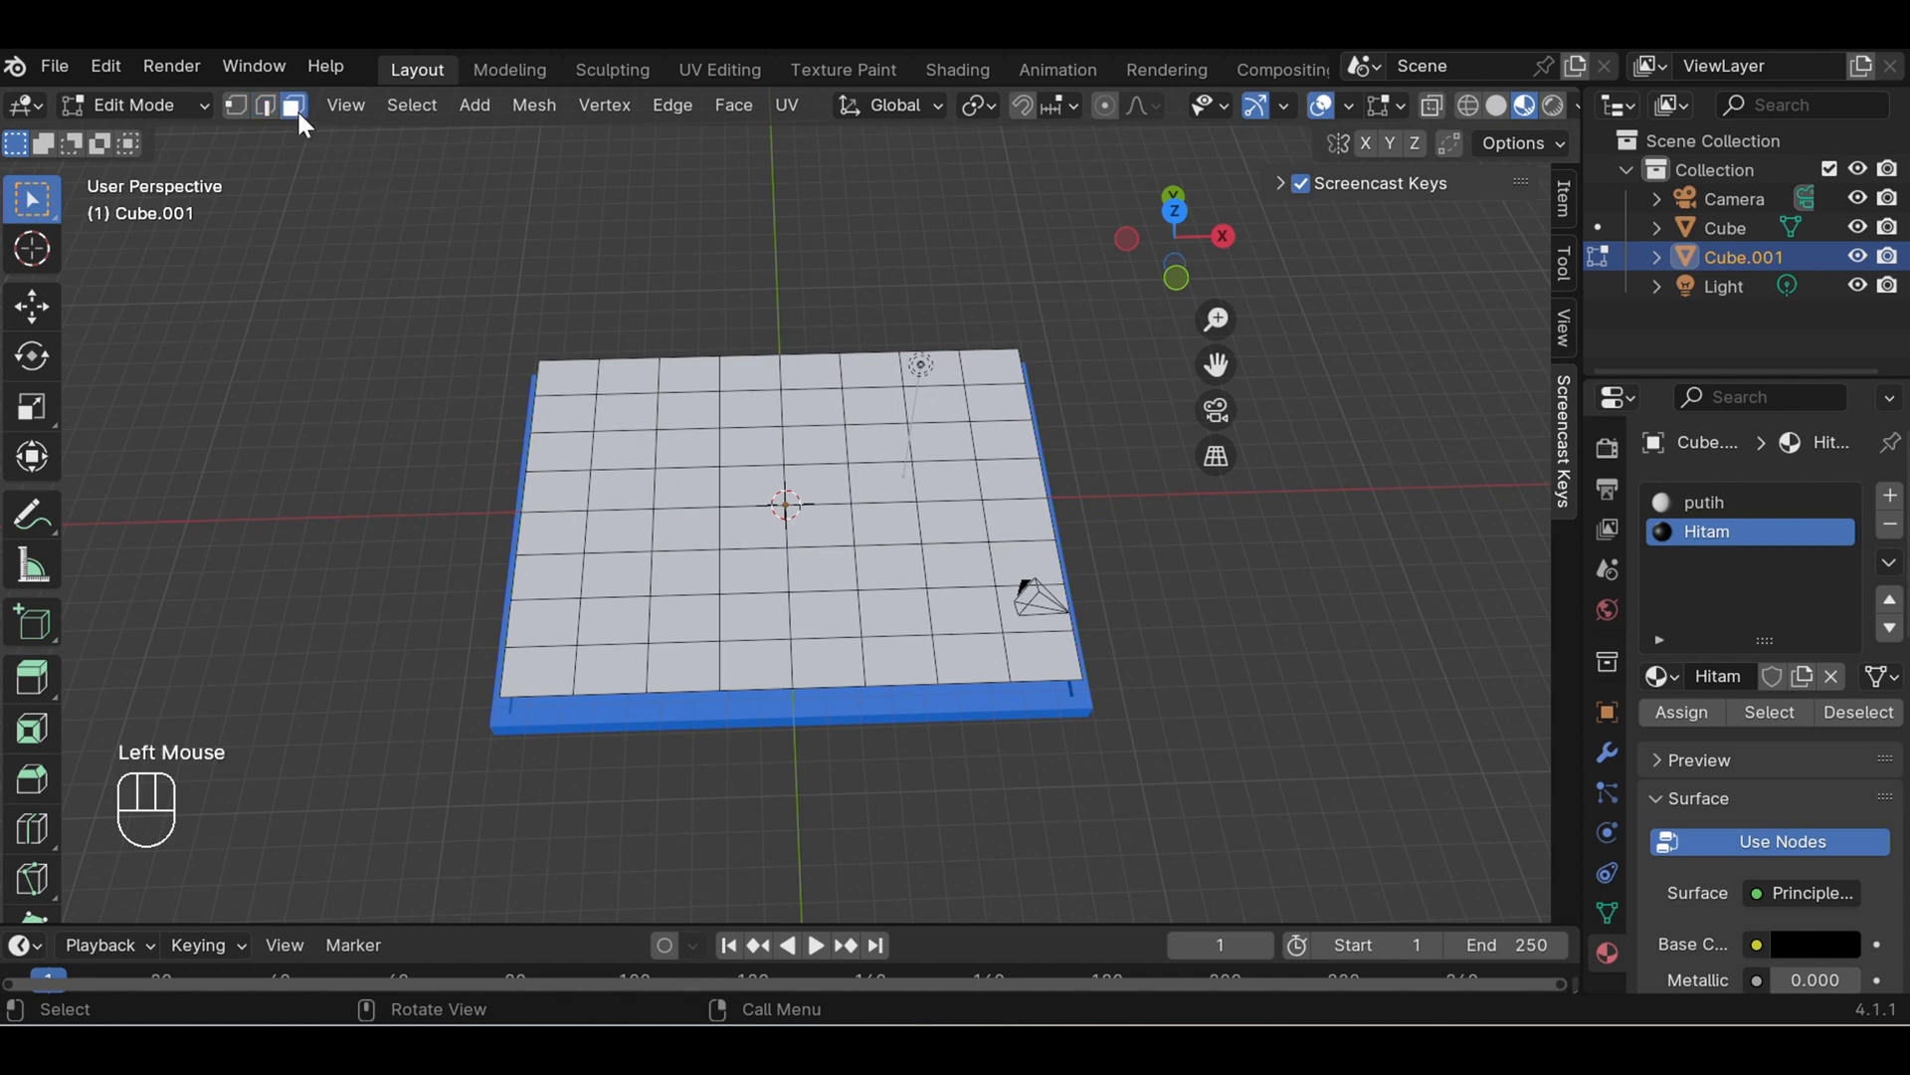
- Select the first, third, fifth and seventh squares from the negative X side in the panel's first, third, fifth and seventh rows from the back
left_click(550, 380)
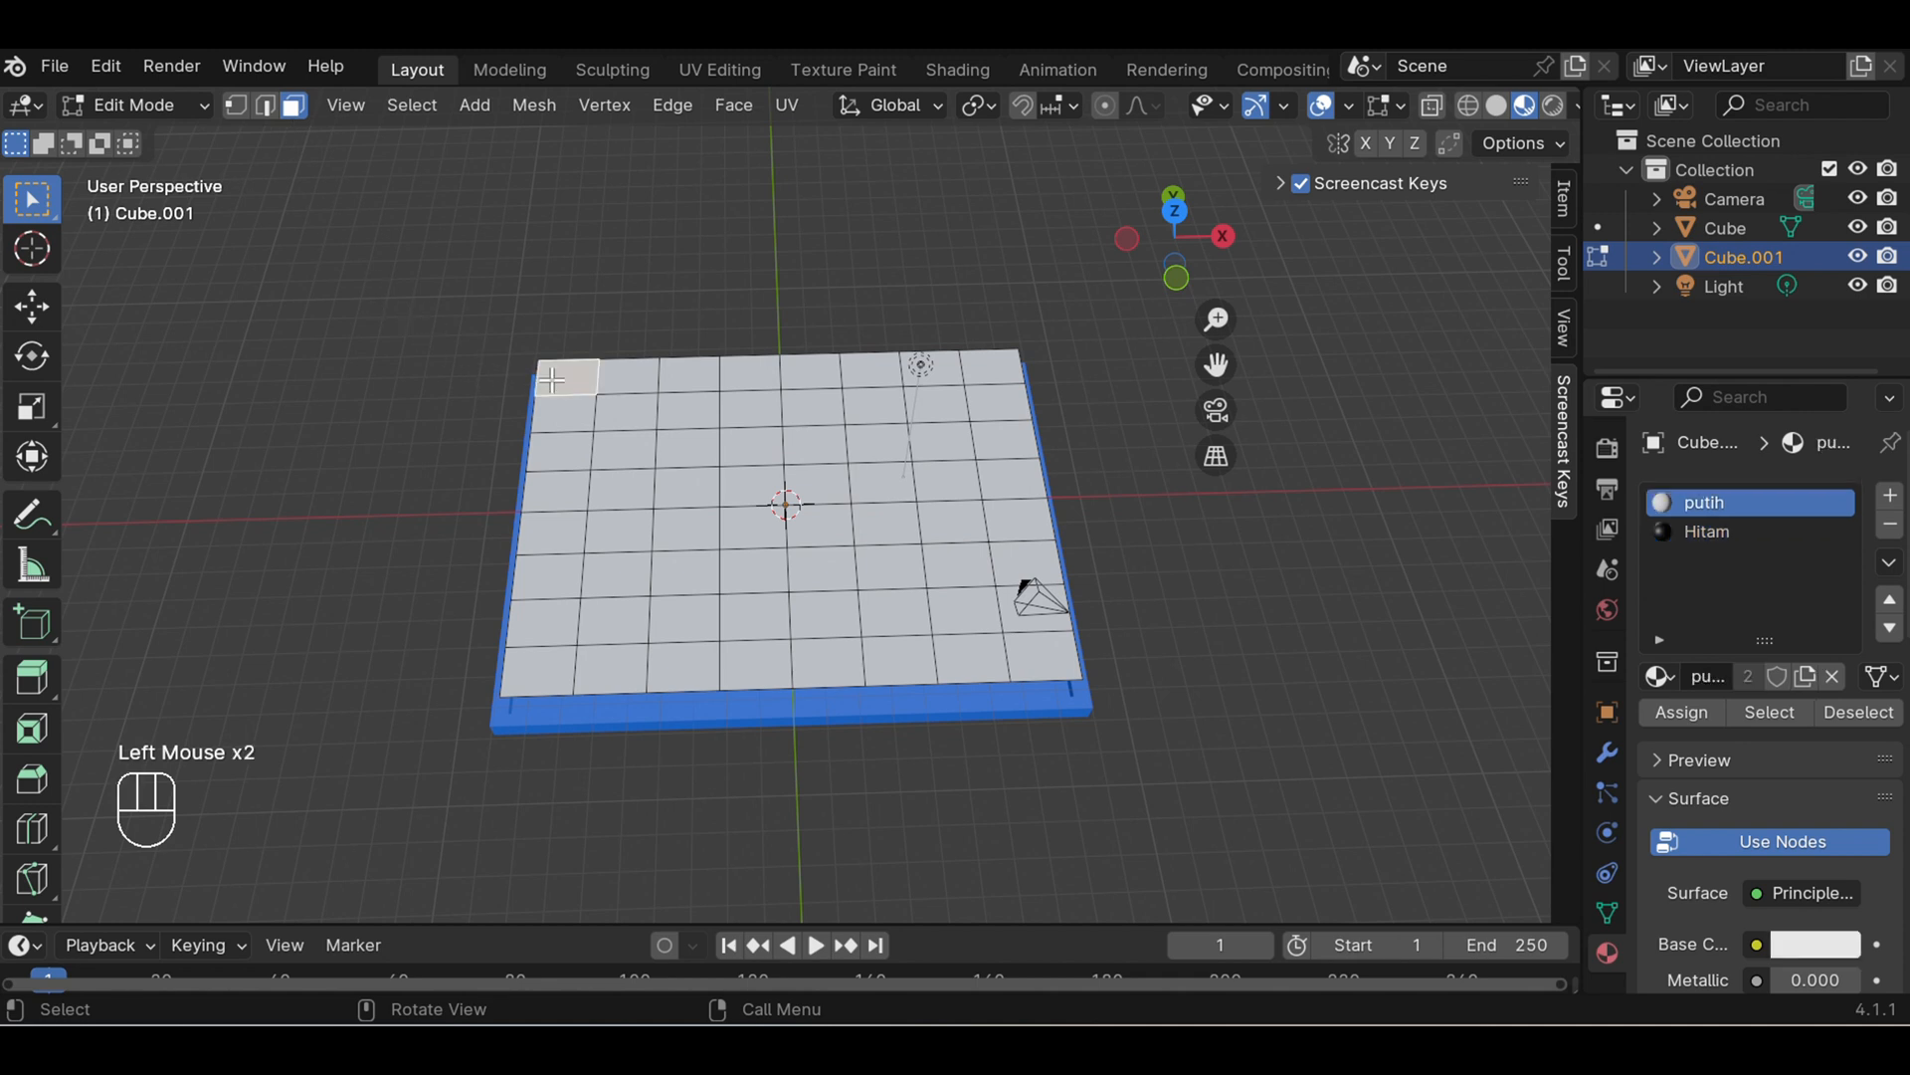
left_click(689, 376, "shift")
left_click(805, 363, "shift")
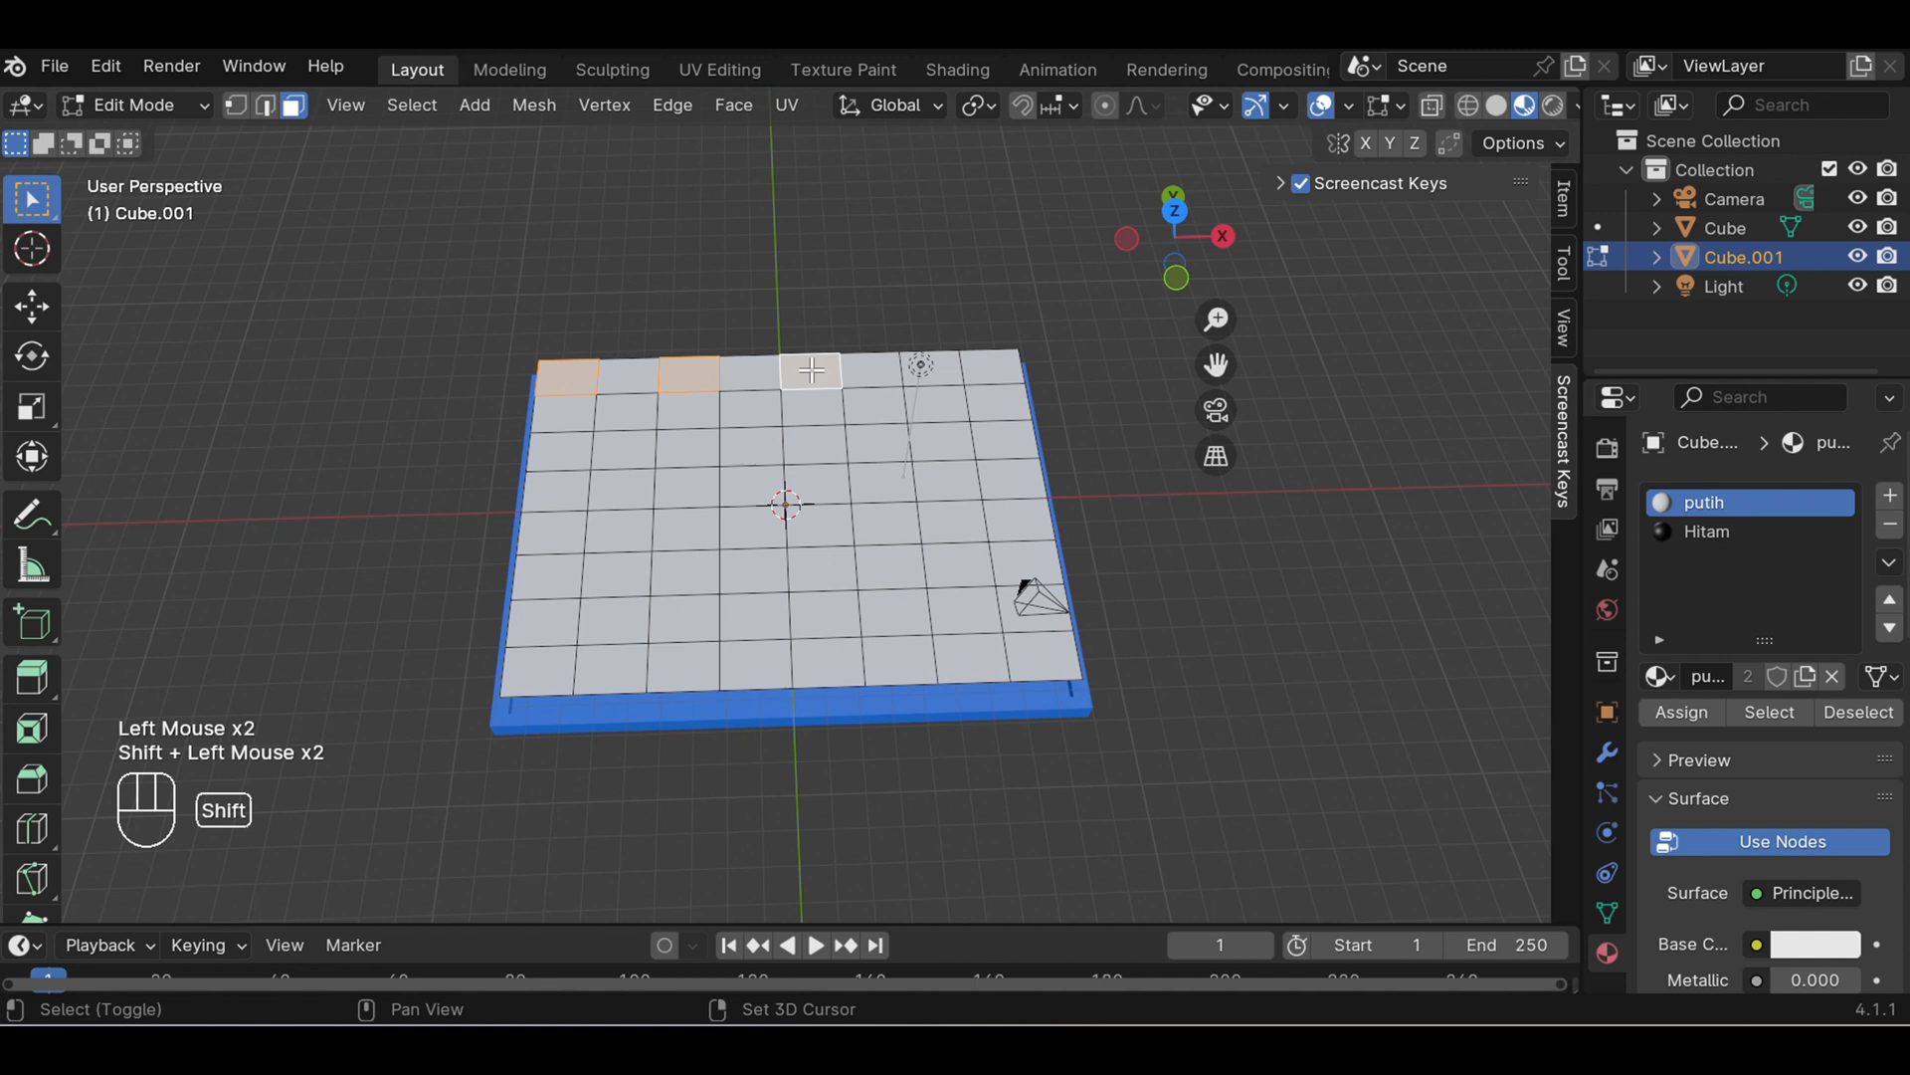
left_click(936, 374, "shift")
left_click(950, 444, "shift")
left_click(953, 519, "shift")
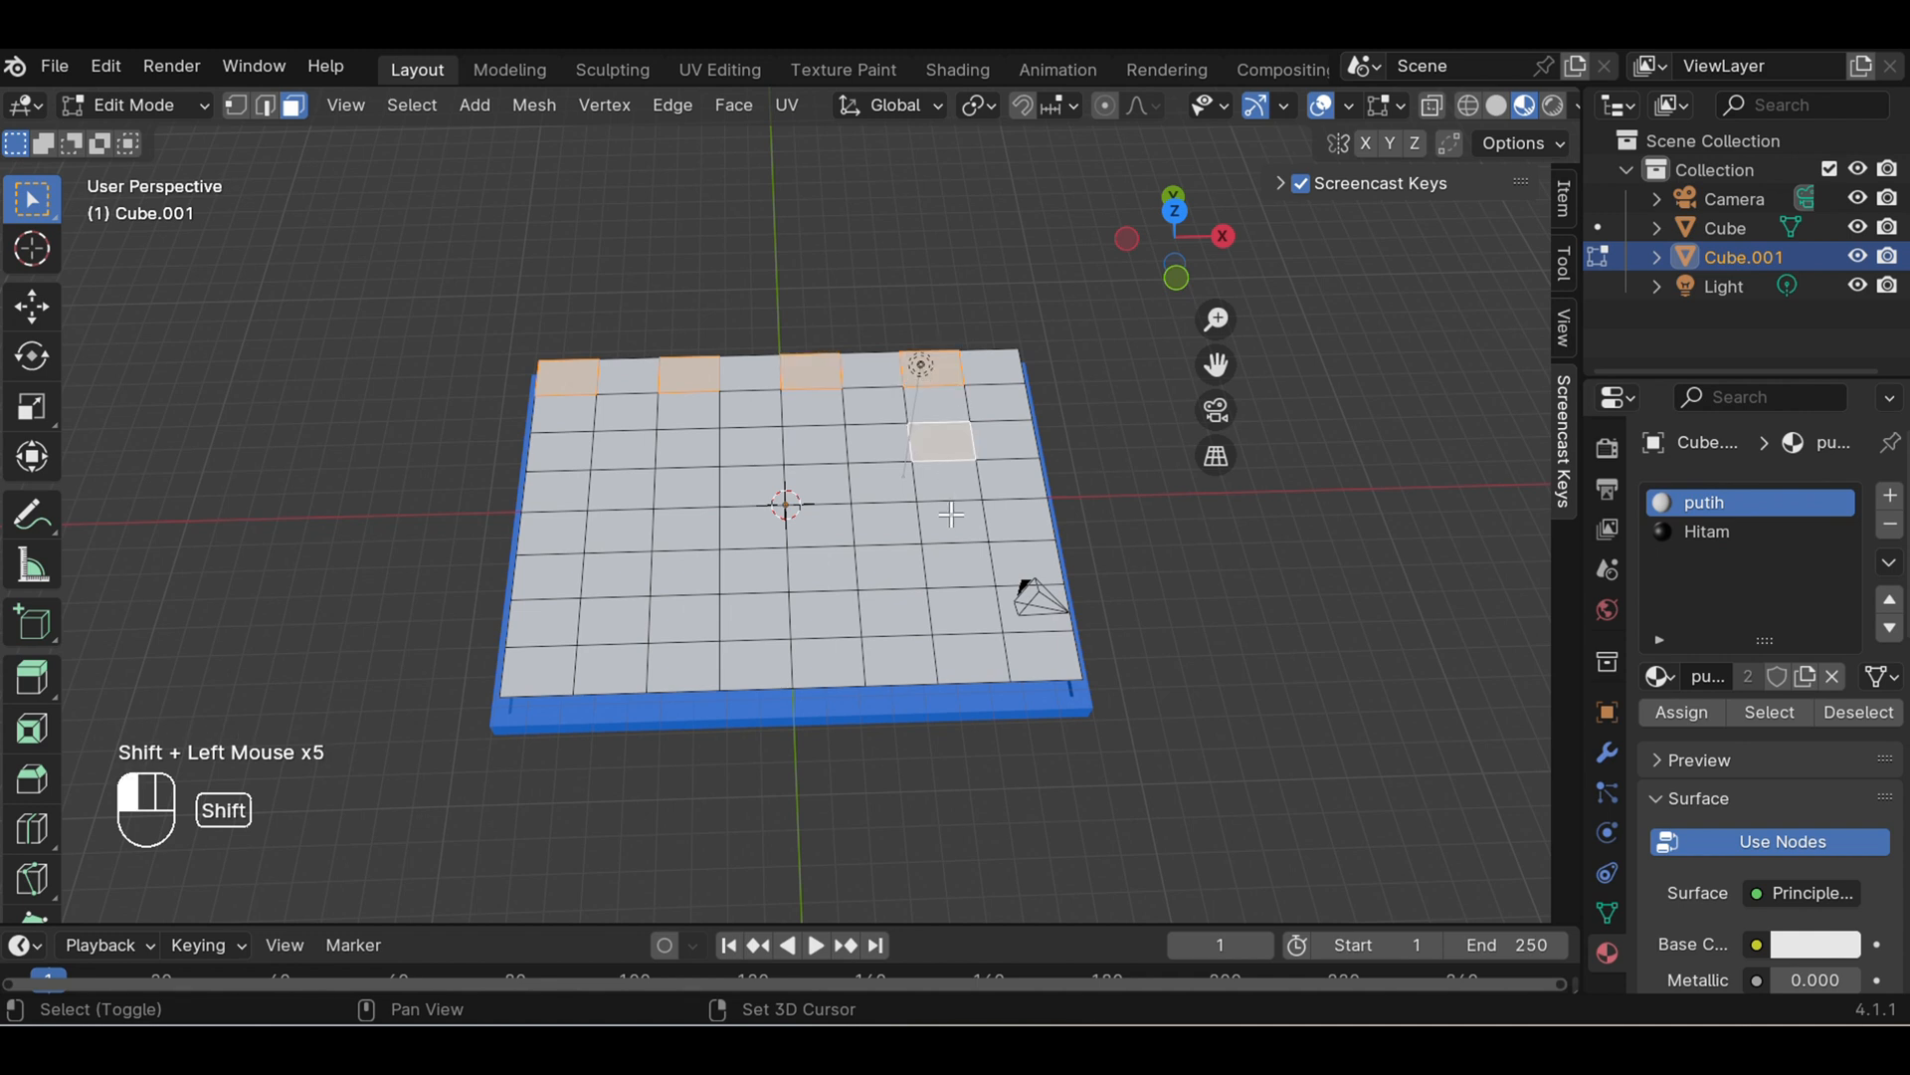
left_click(965, 611, "shift")
left_click(831, 618, "shift")
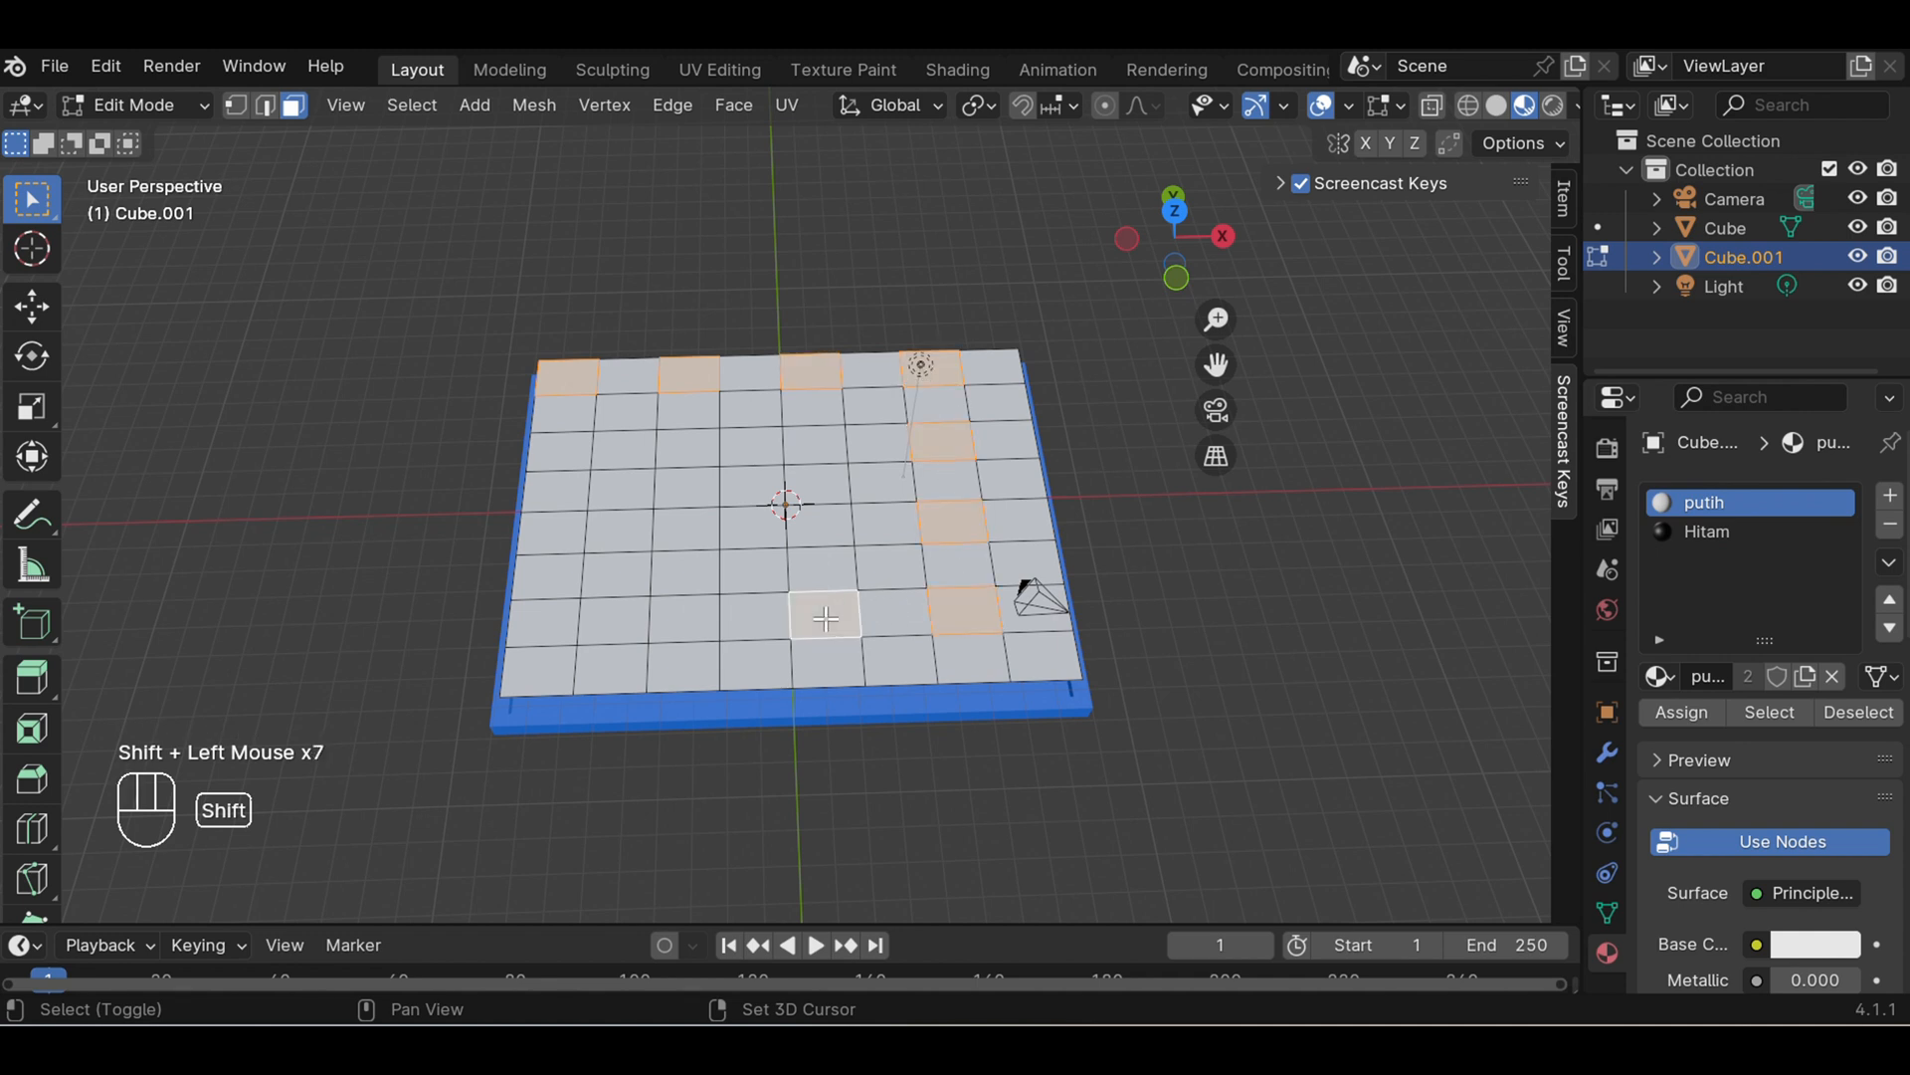
left_click(818, 525, "shift")
left_click(819, 440, "shift")
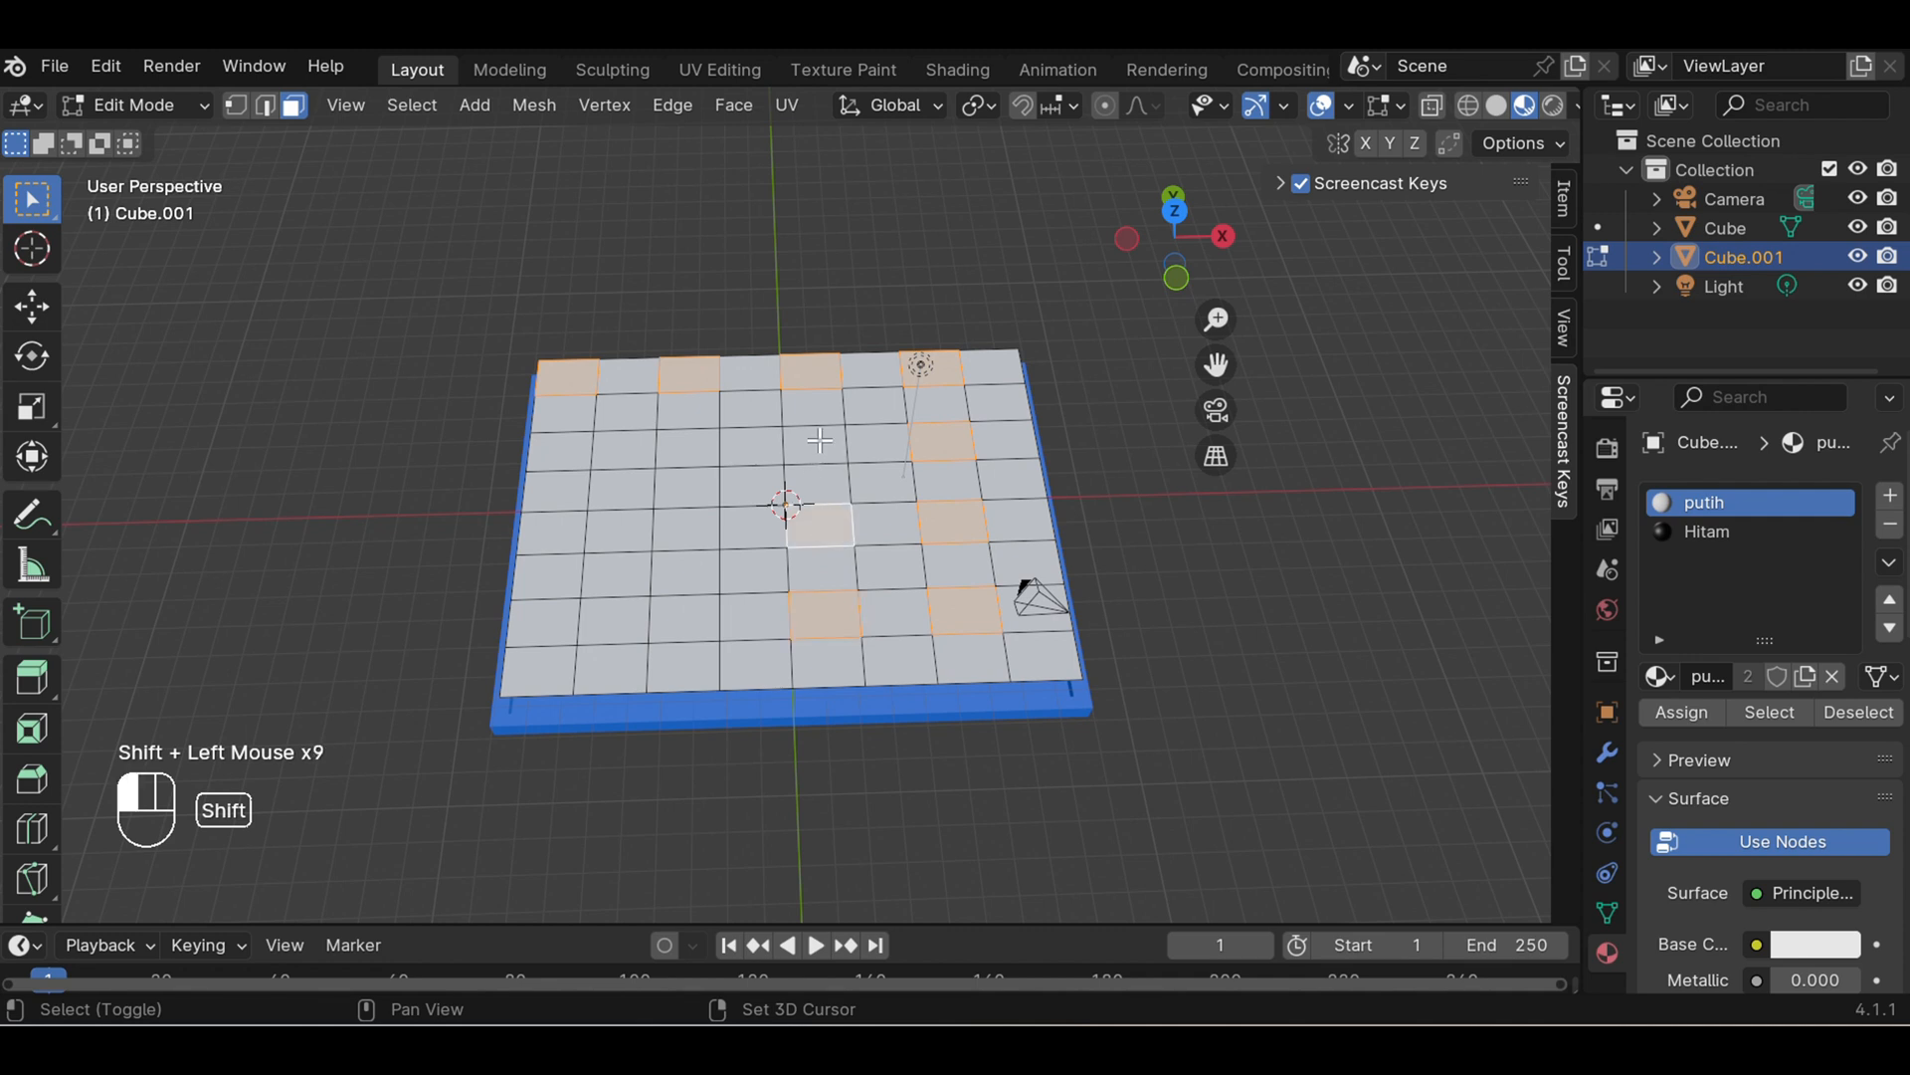
left_click(687, 446, "shift")
left_click(685, 530, "shift")
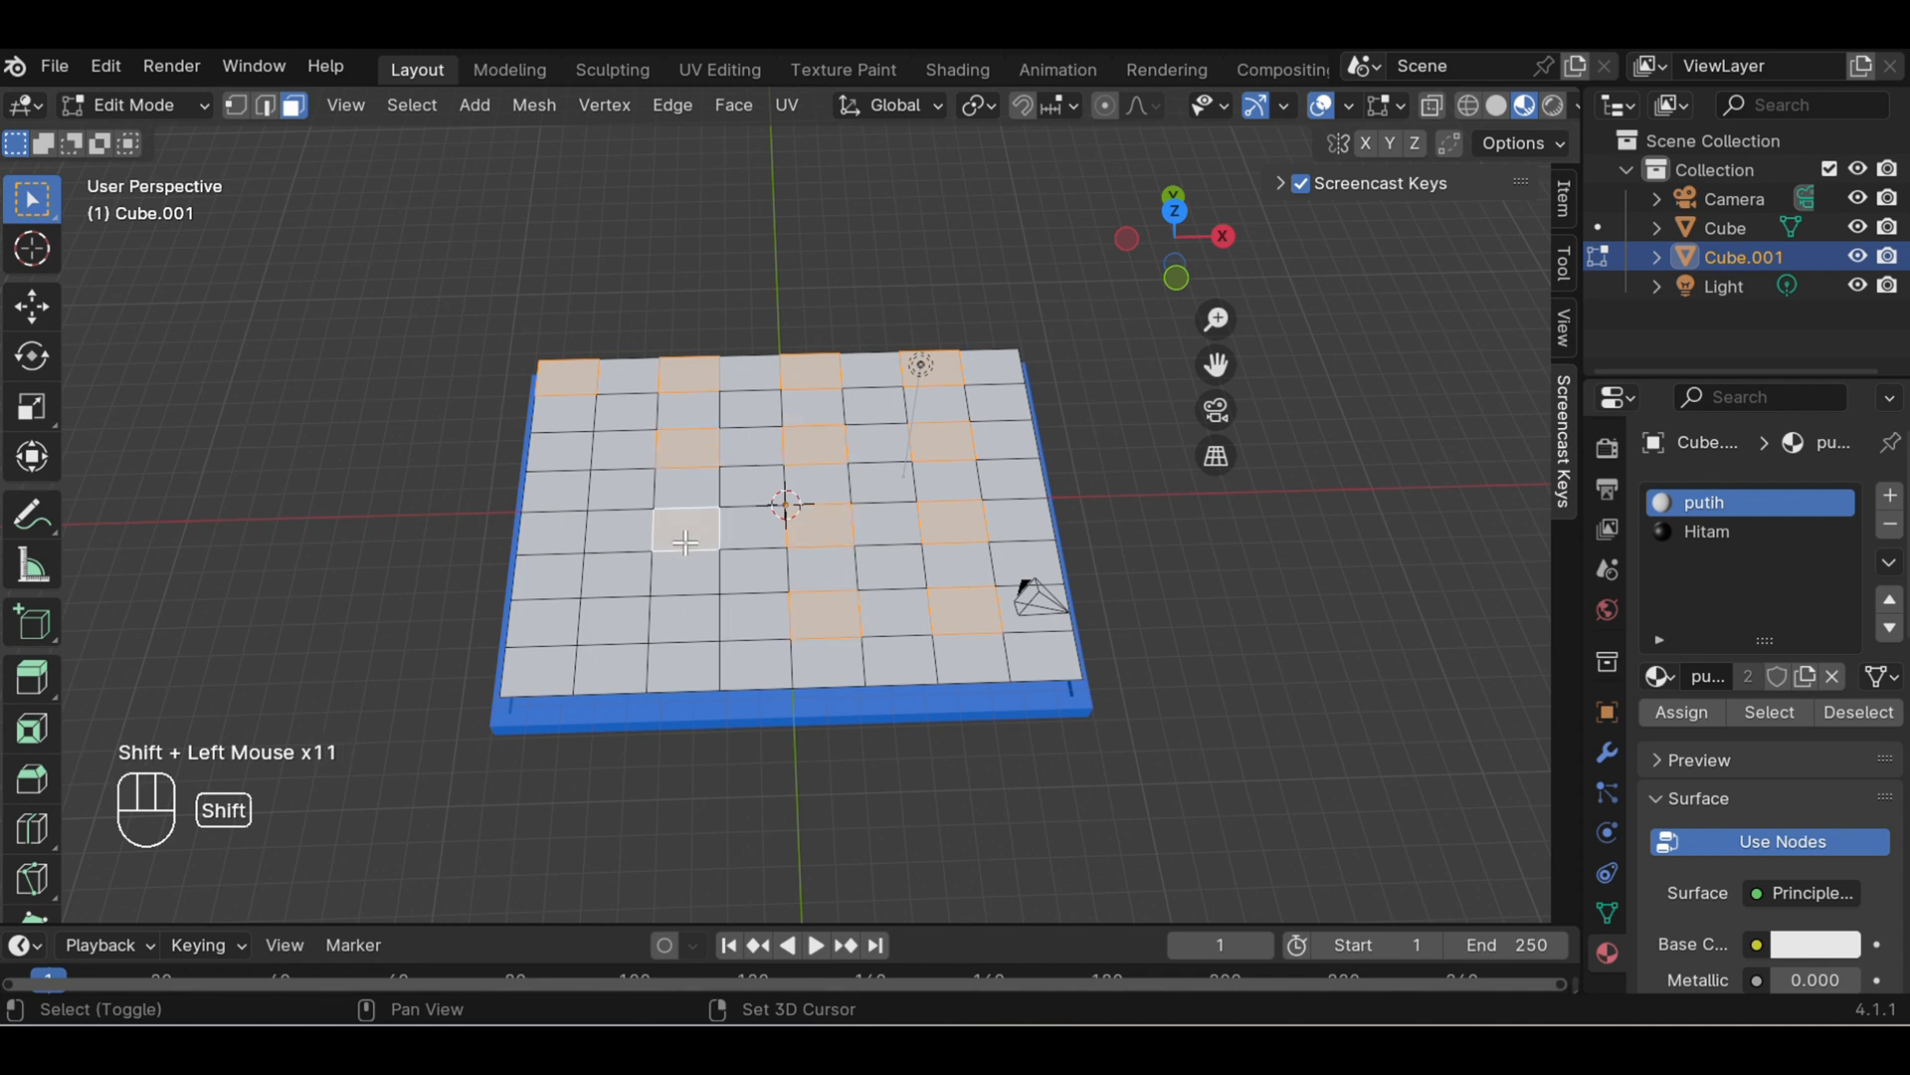
left_click(688, 615, "shift")
left_click(565, 621, "shift")
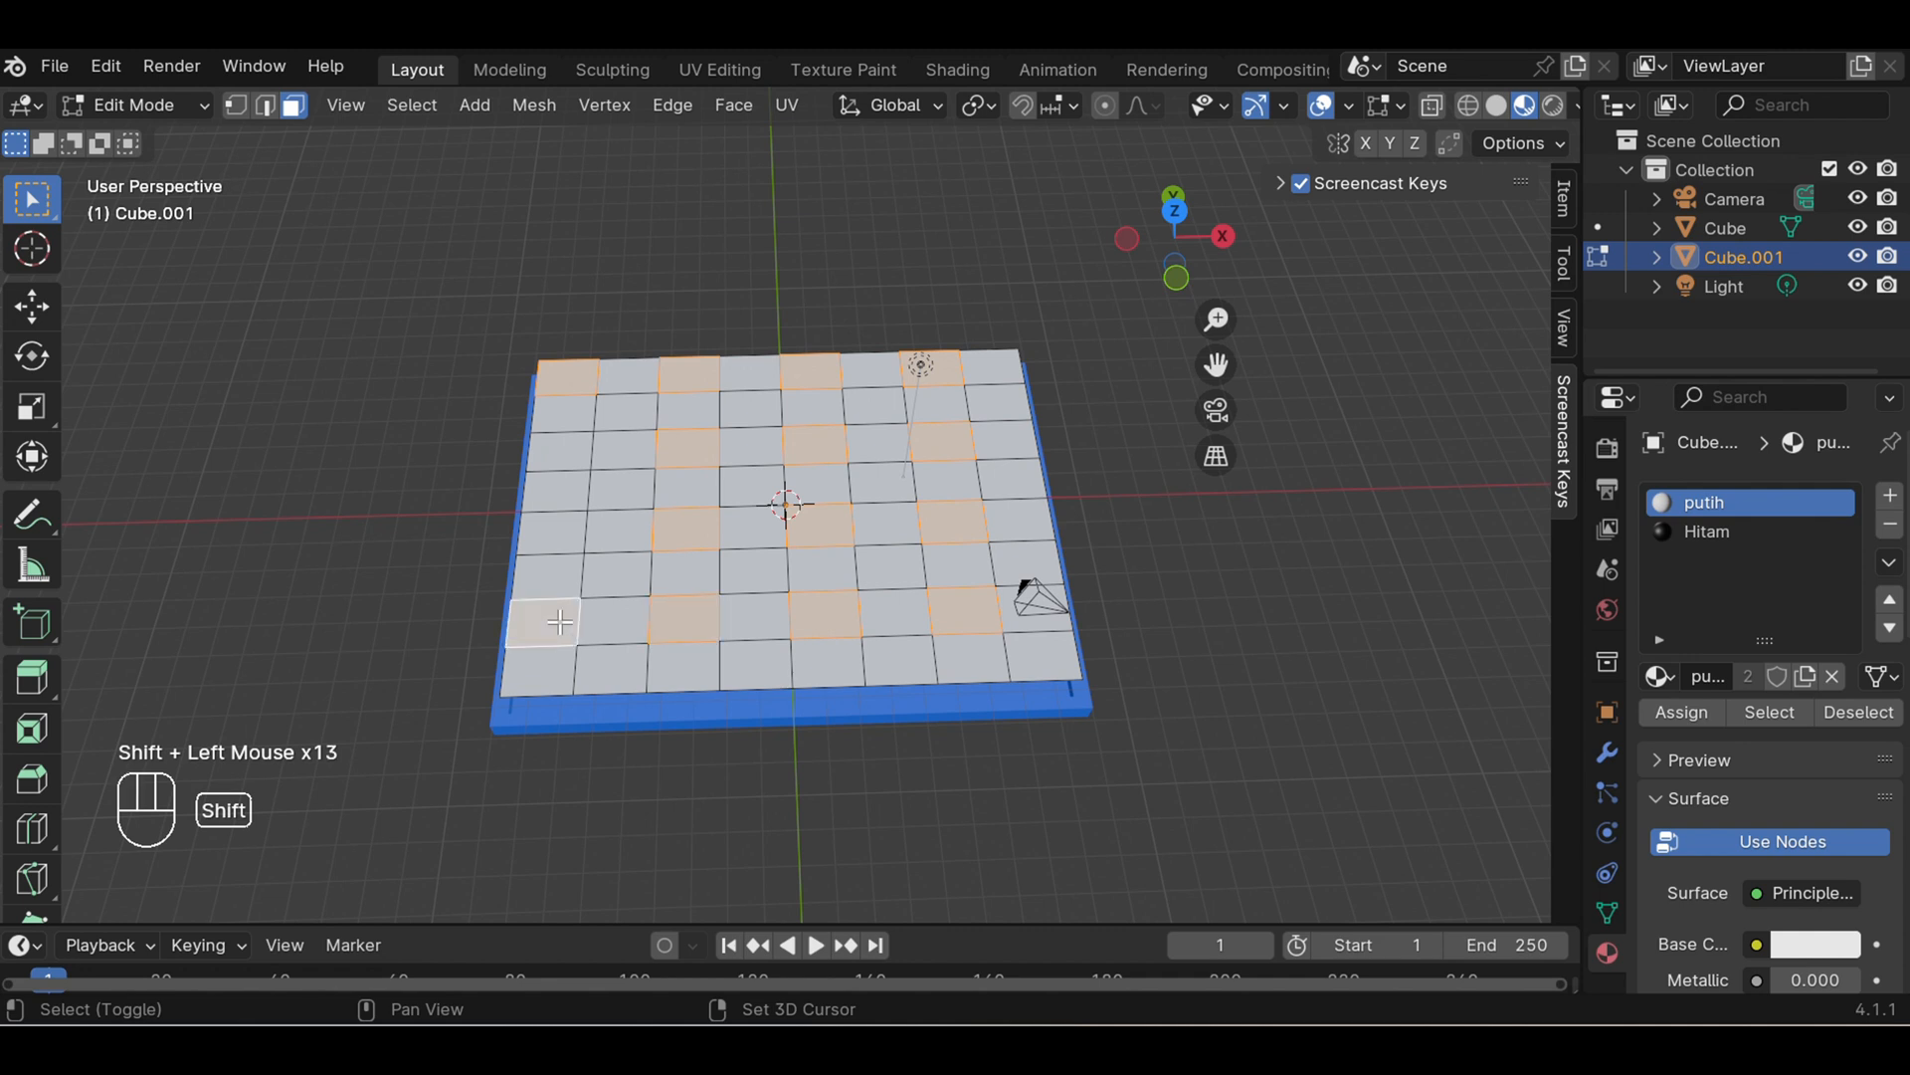
left_click(548, 530, "shift")
left_click(555, 442, "shift")
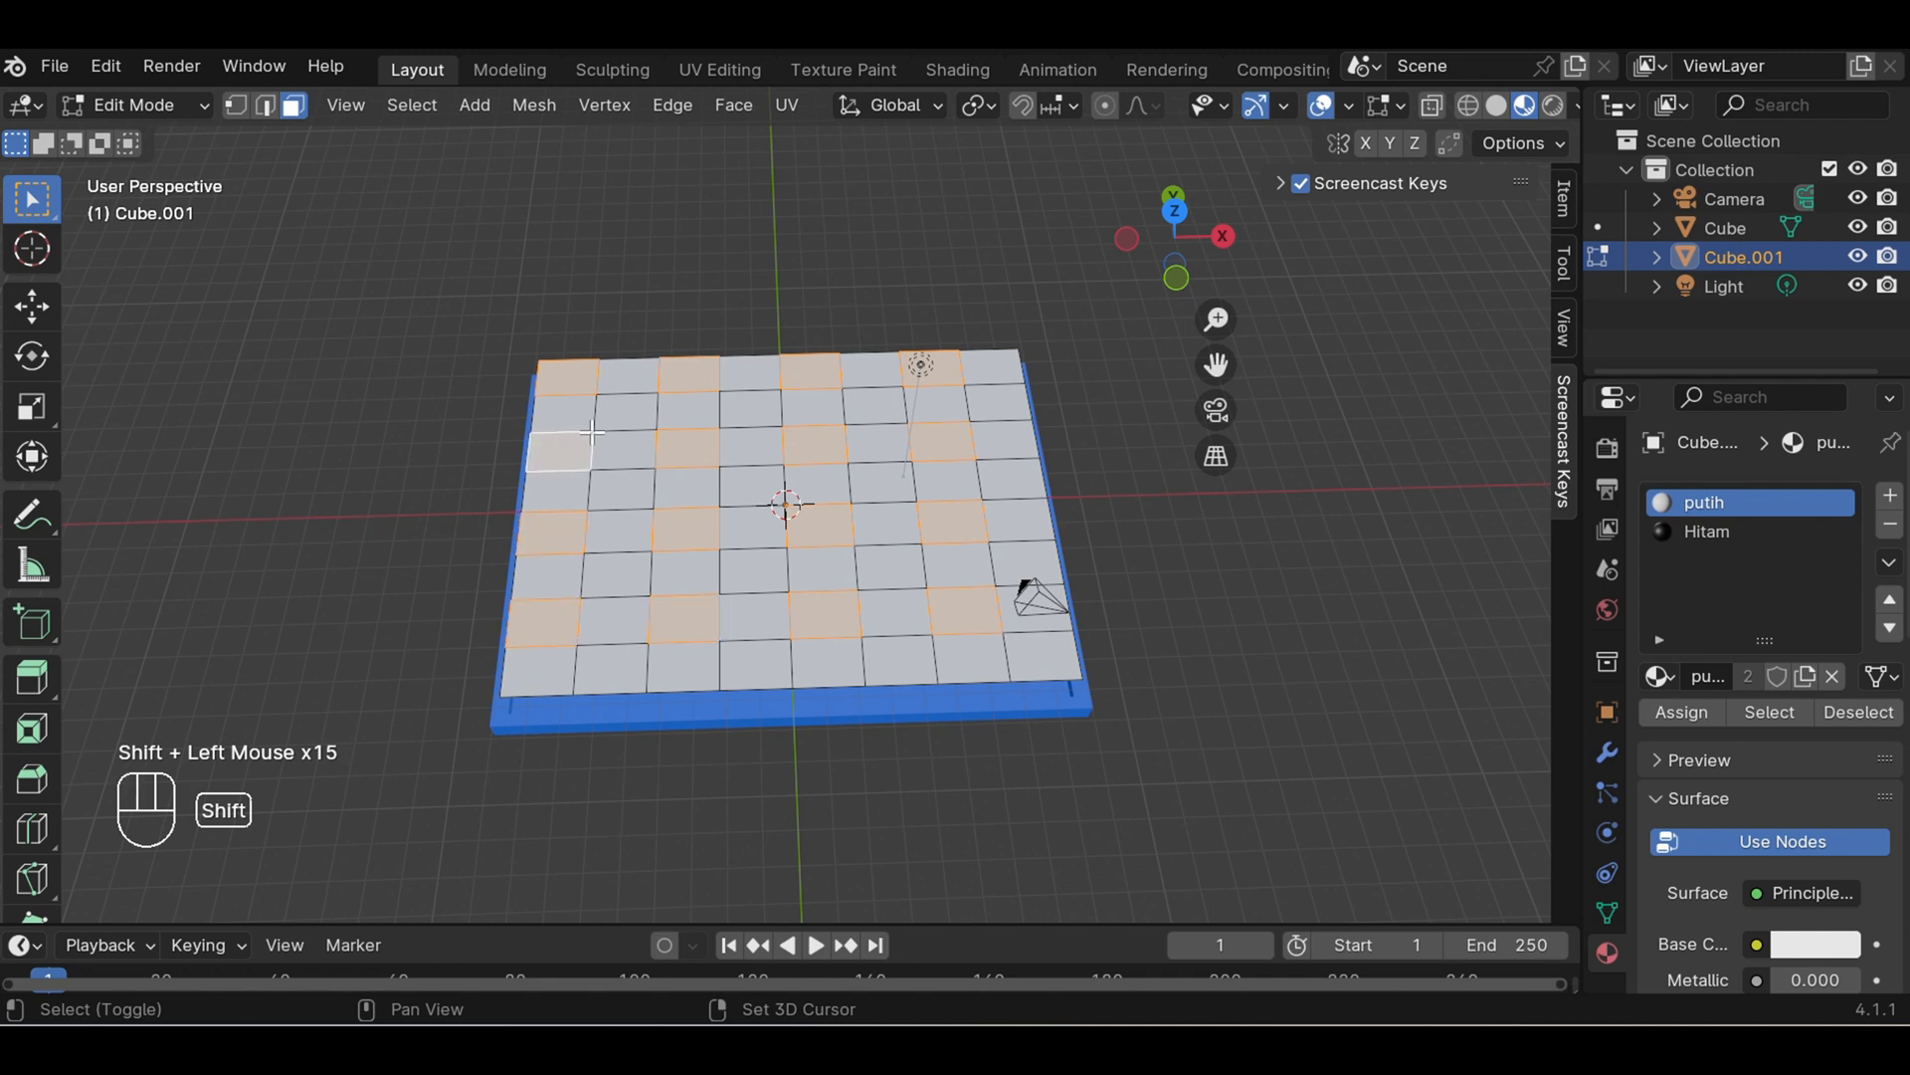
- Add the second, fourth, sixth and eighth squares from the negative X side in the second, fourth, sixth and eighth rows to the selection
left_click(640, 414, "shift")
left_click(751, 408, "shift")
left_click(874, 406, "shift")
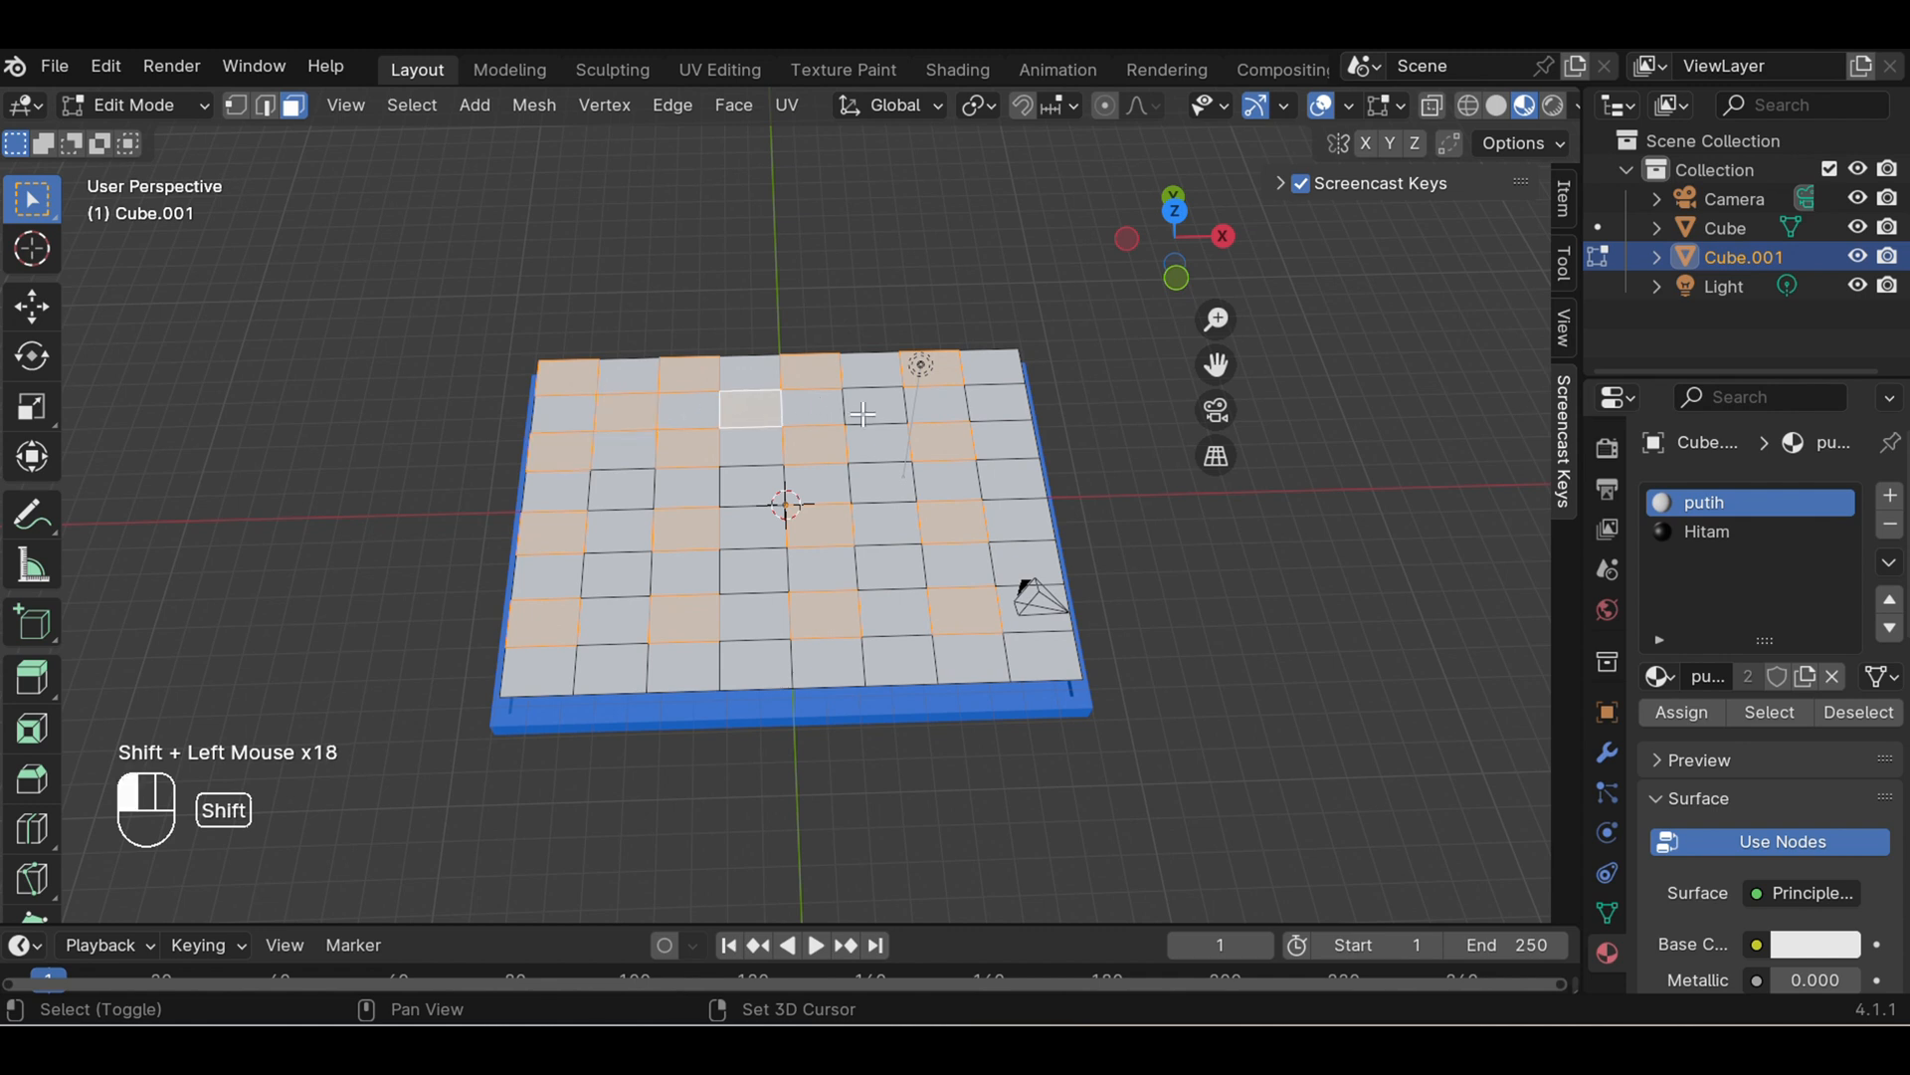
left_click(991, 403, "shift")
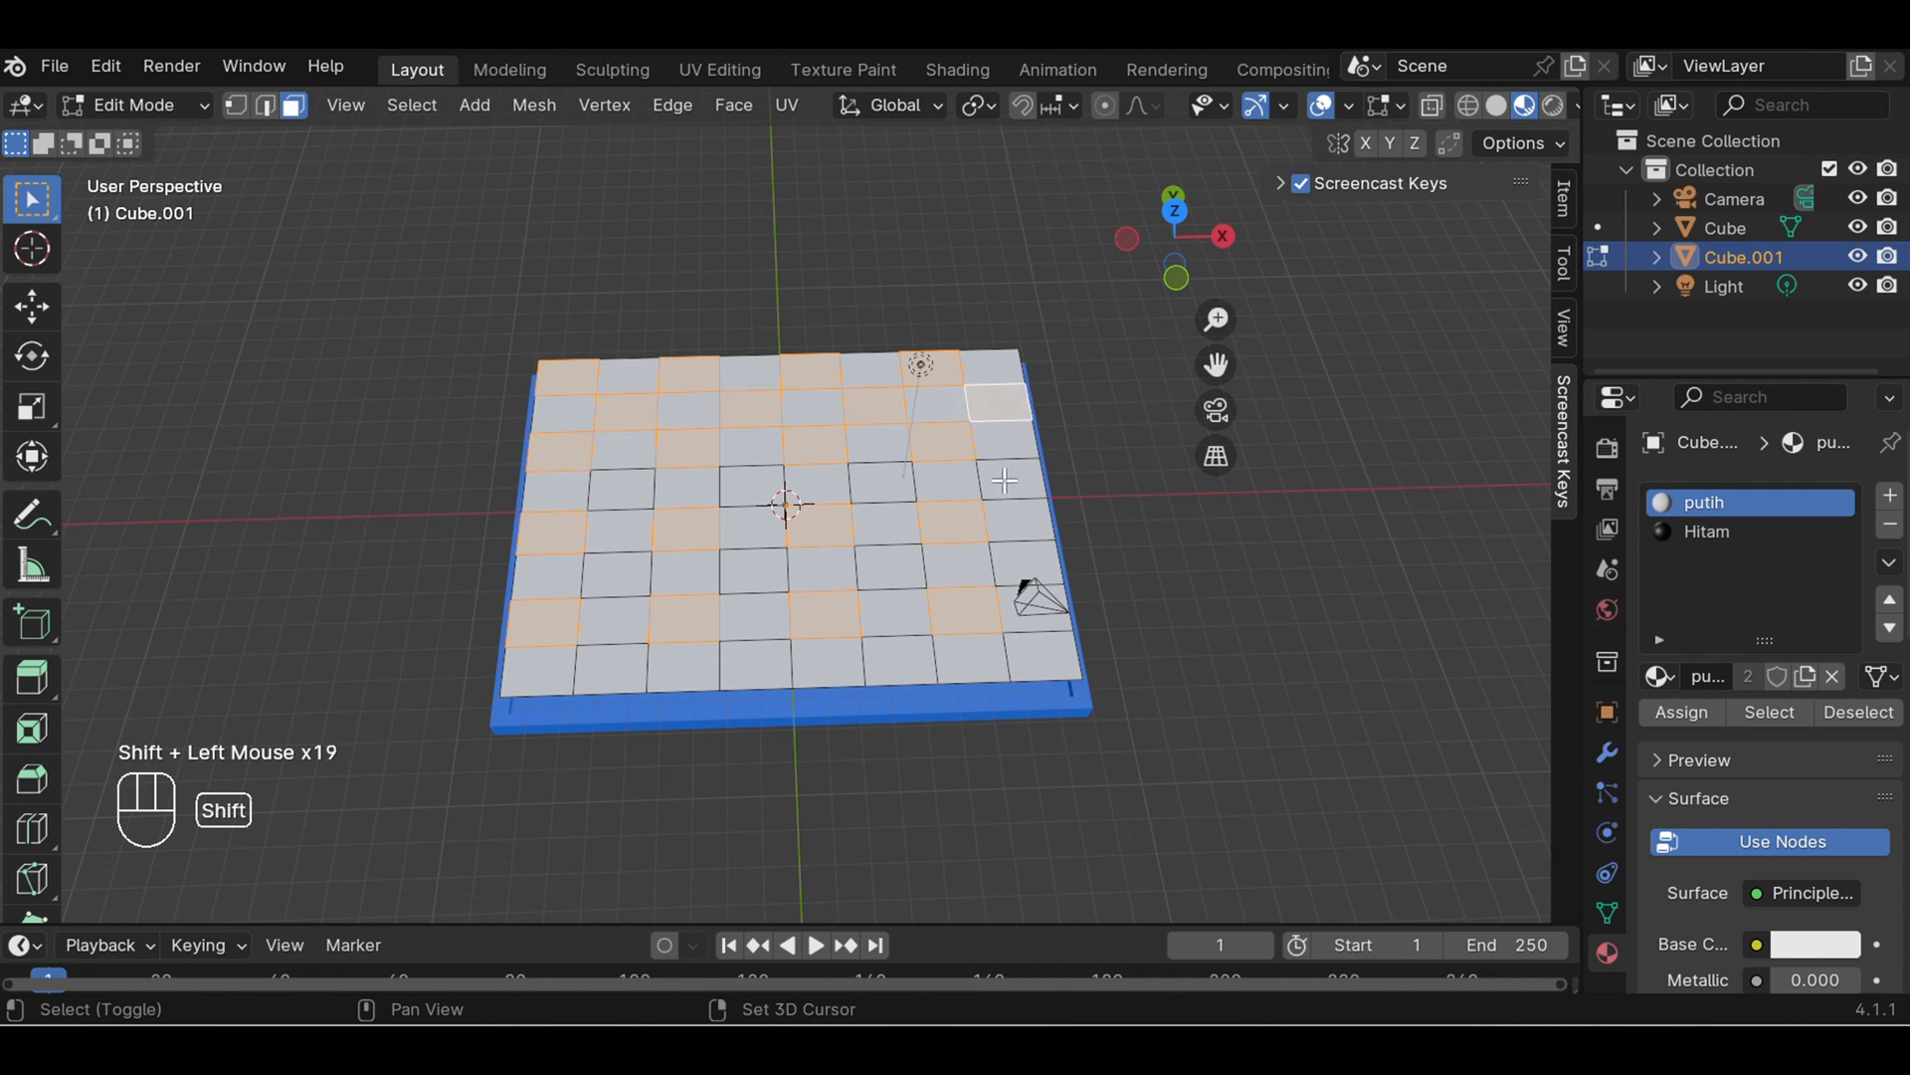
left_click(1007, 486, "shift")
left_click(1015, 545, "shift")
left_click(1022, 652, "shift")
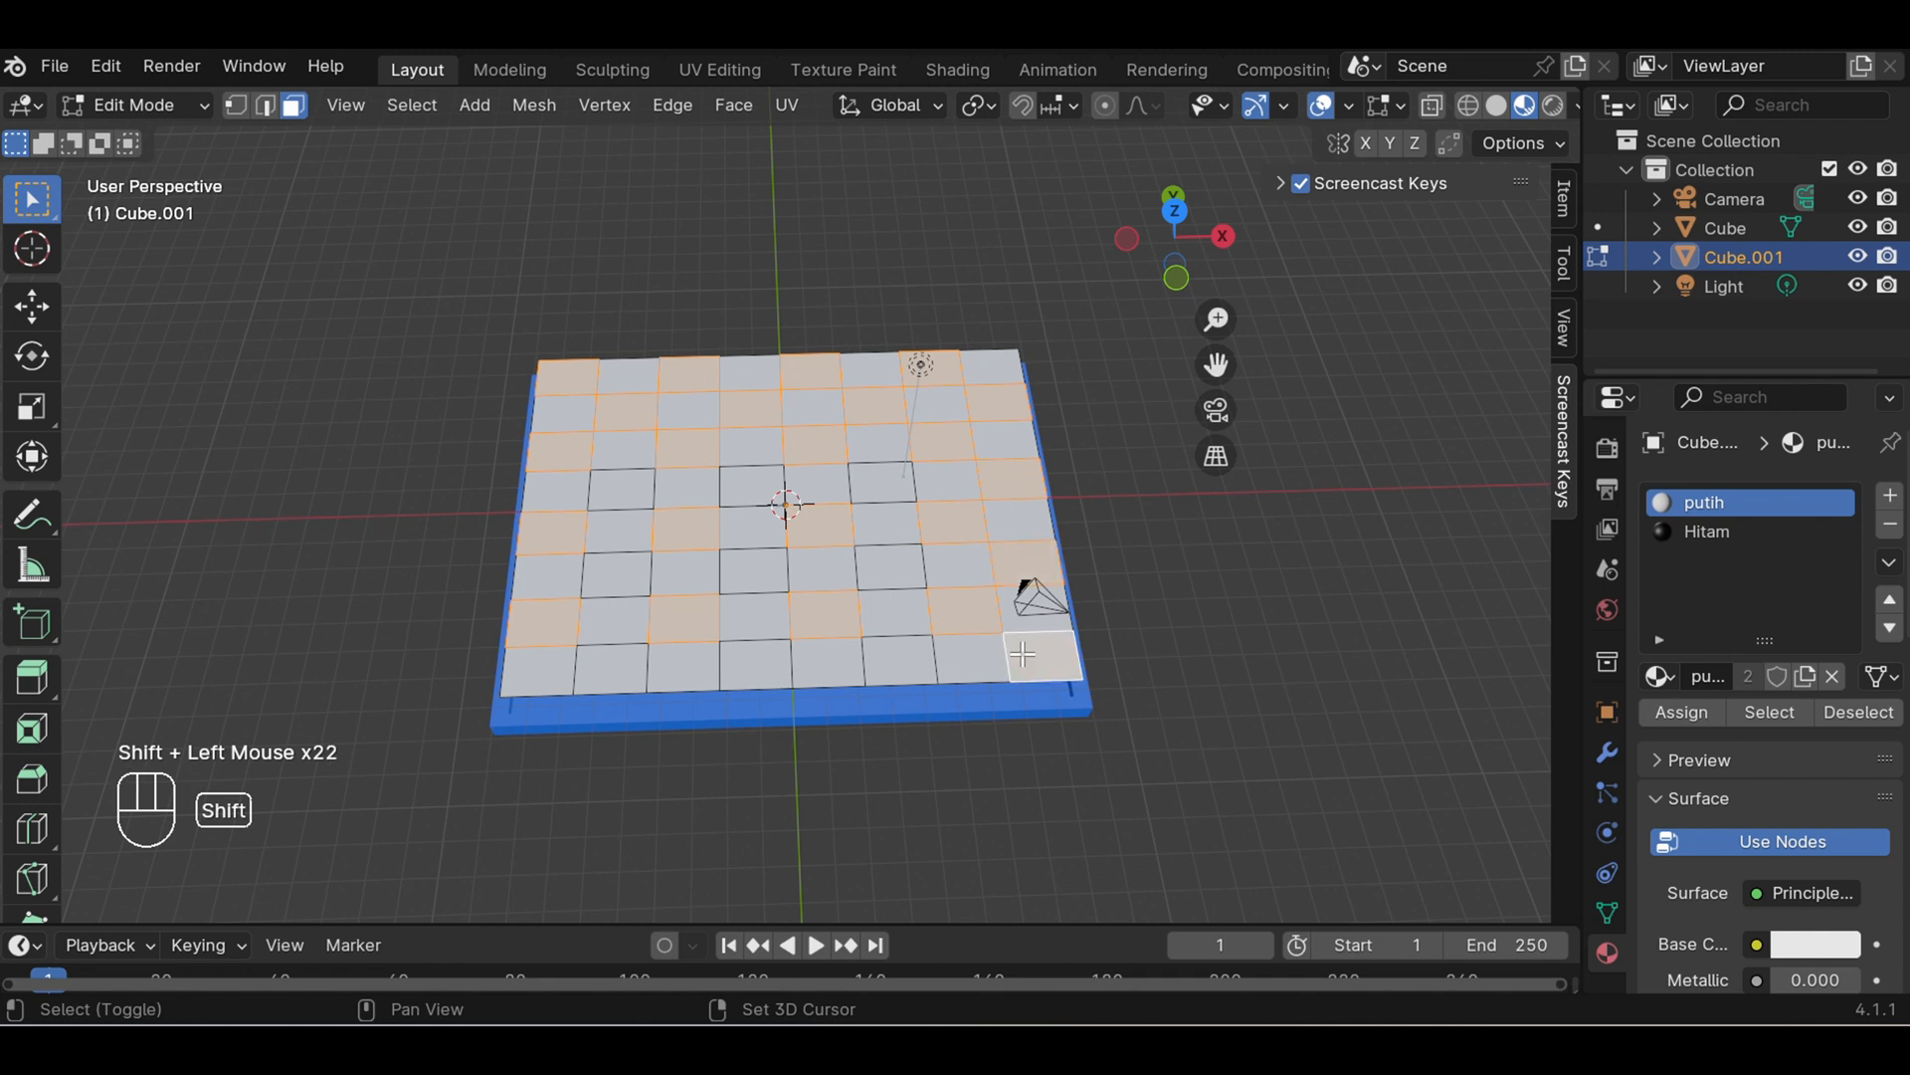
left_click(905, 653, "shift")
left_click(892, 562, "shift")
left_click(882, 482, "shift")
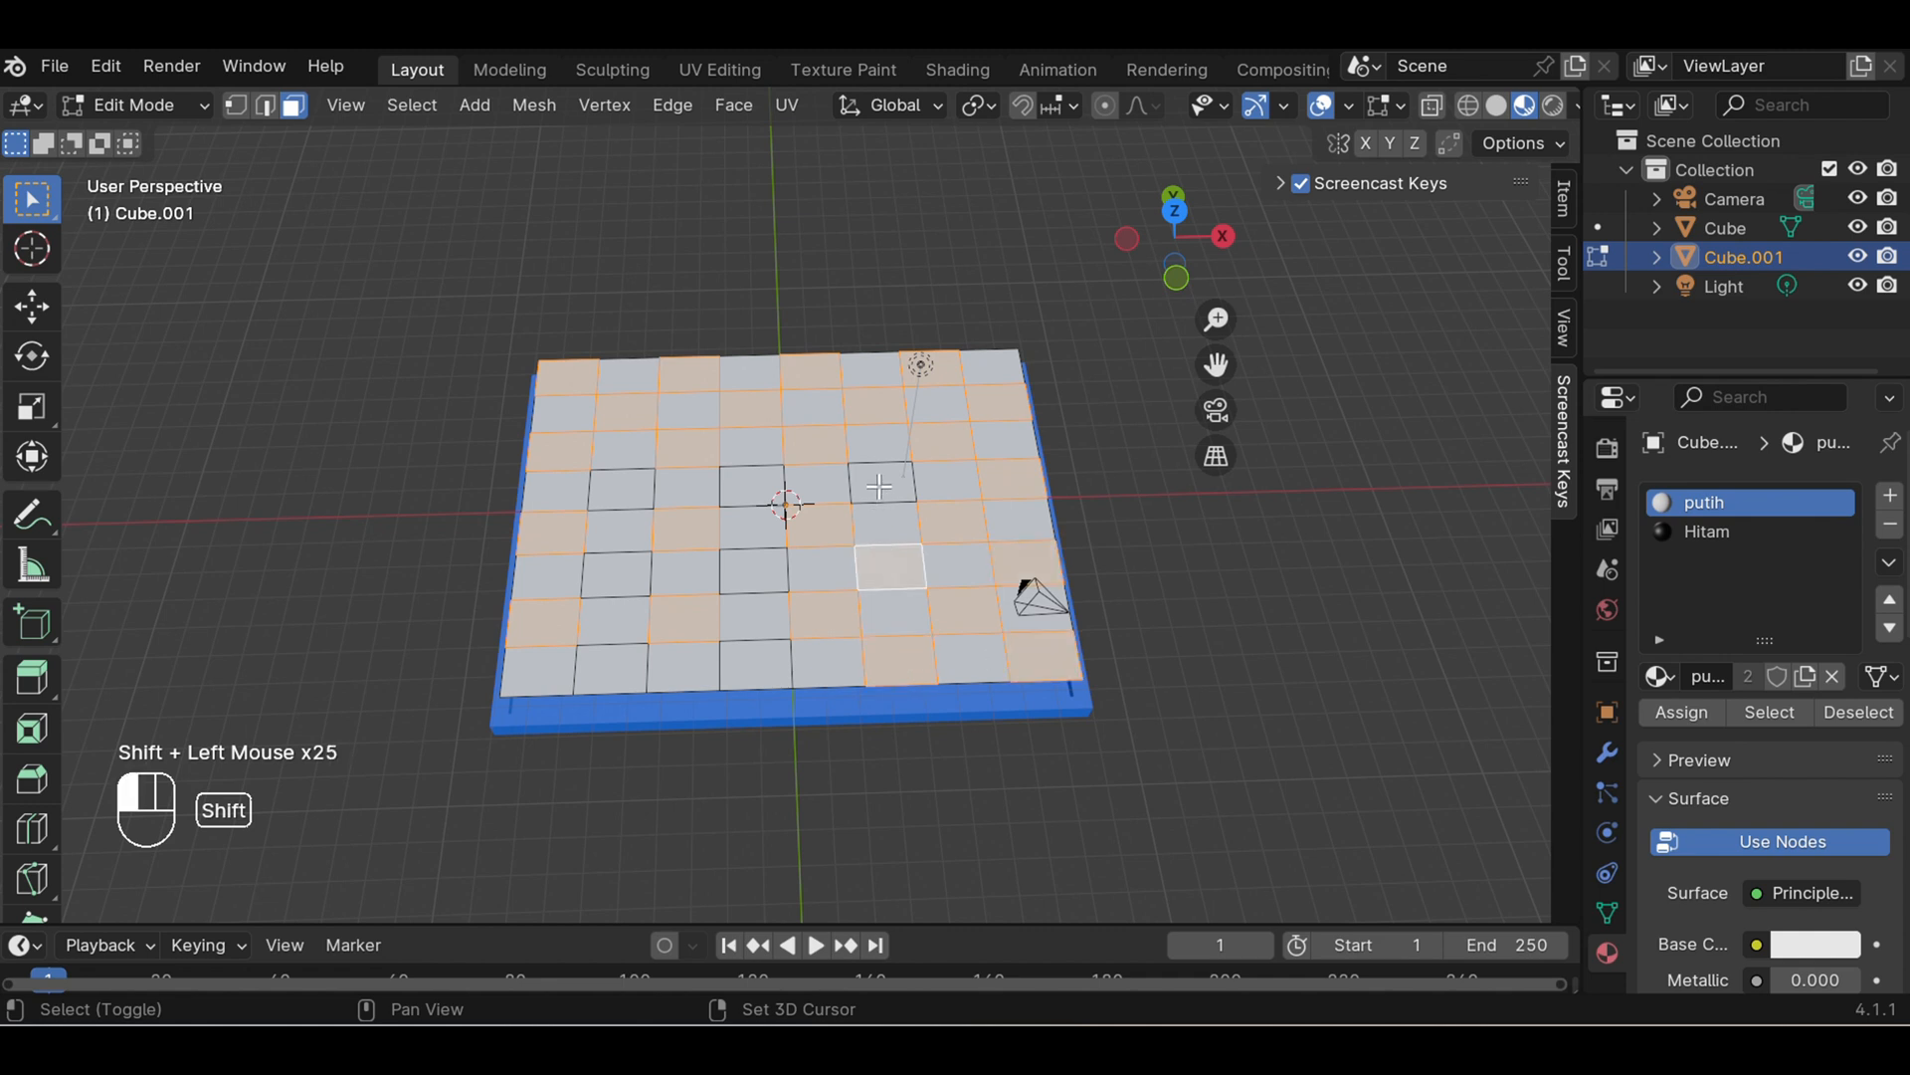
left_click(753, 488, "shift")
left_click(753, 570, "shift")
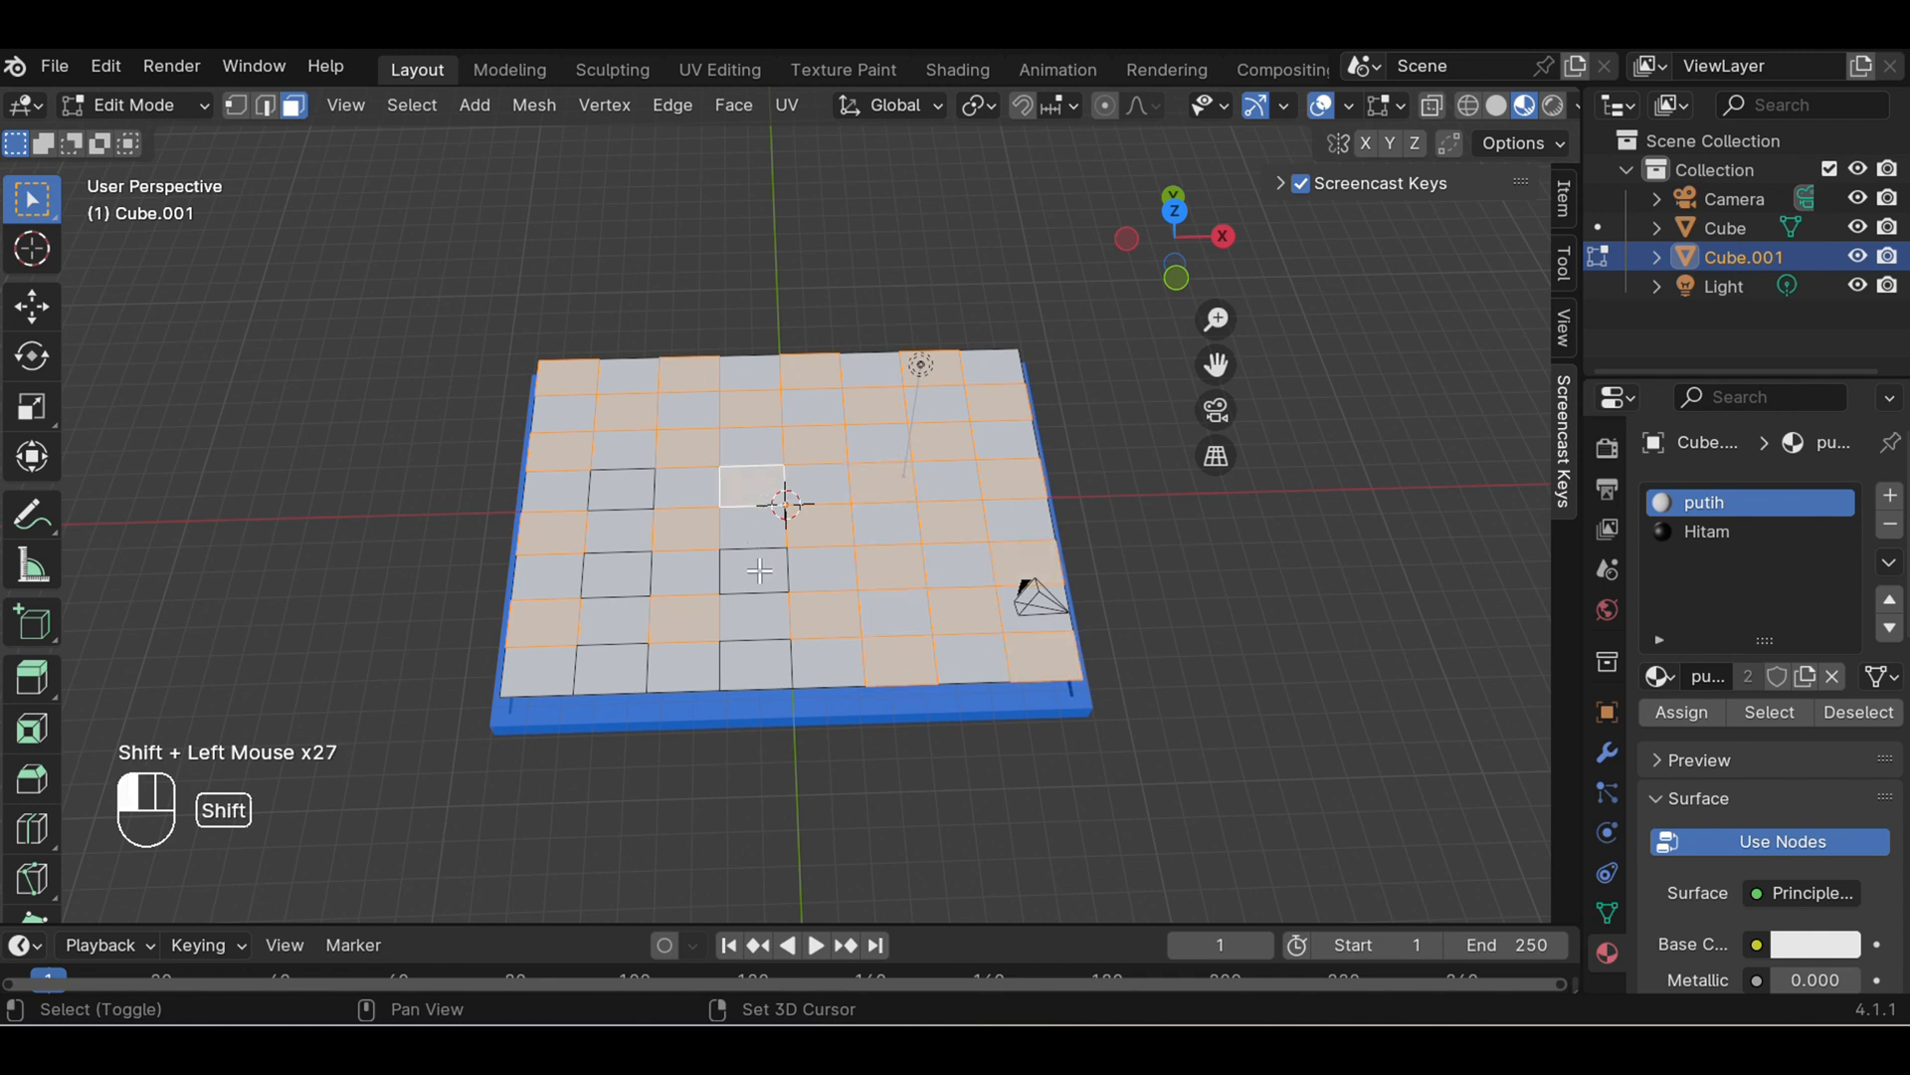
left_click(756, 665, "shift")
left_click(619, 667, "shift")
left_click(617, 579, "shift")
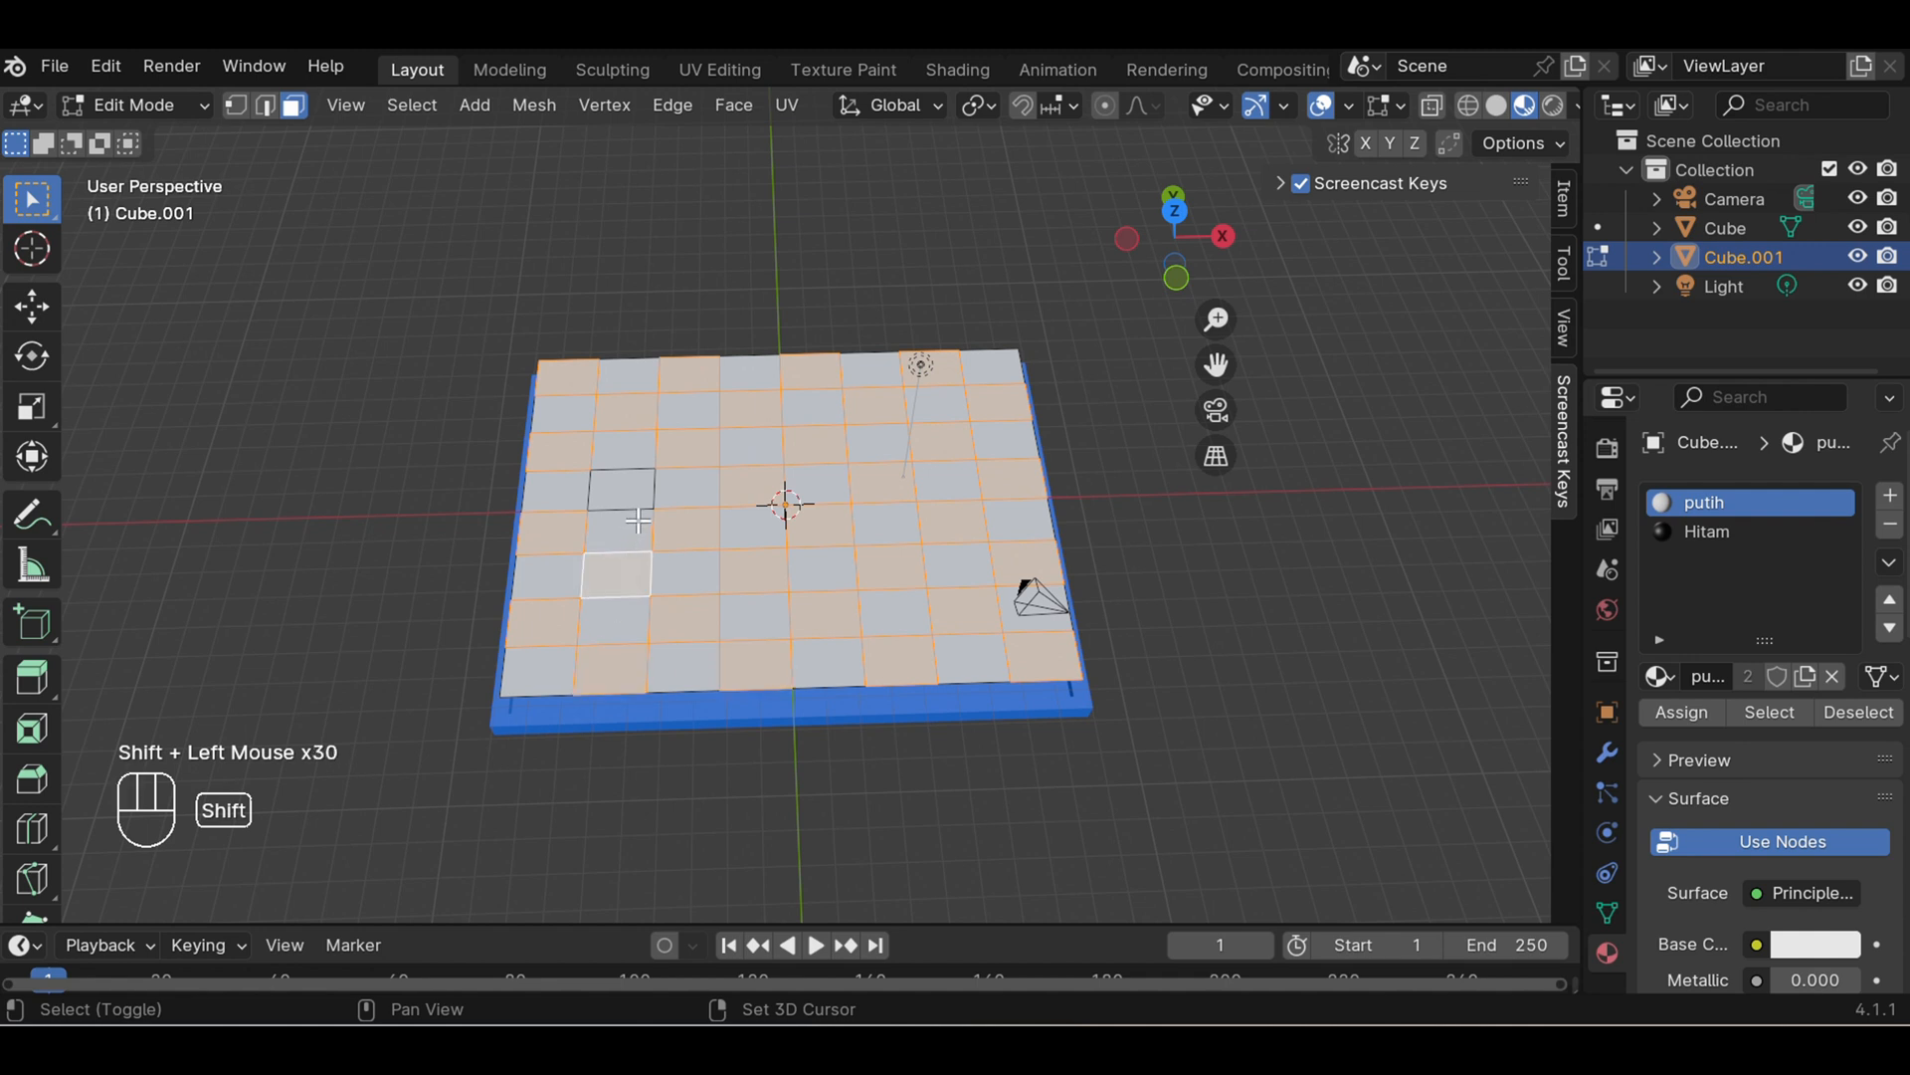
left_click(626, 488, "shift")
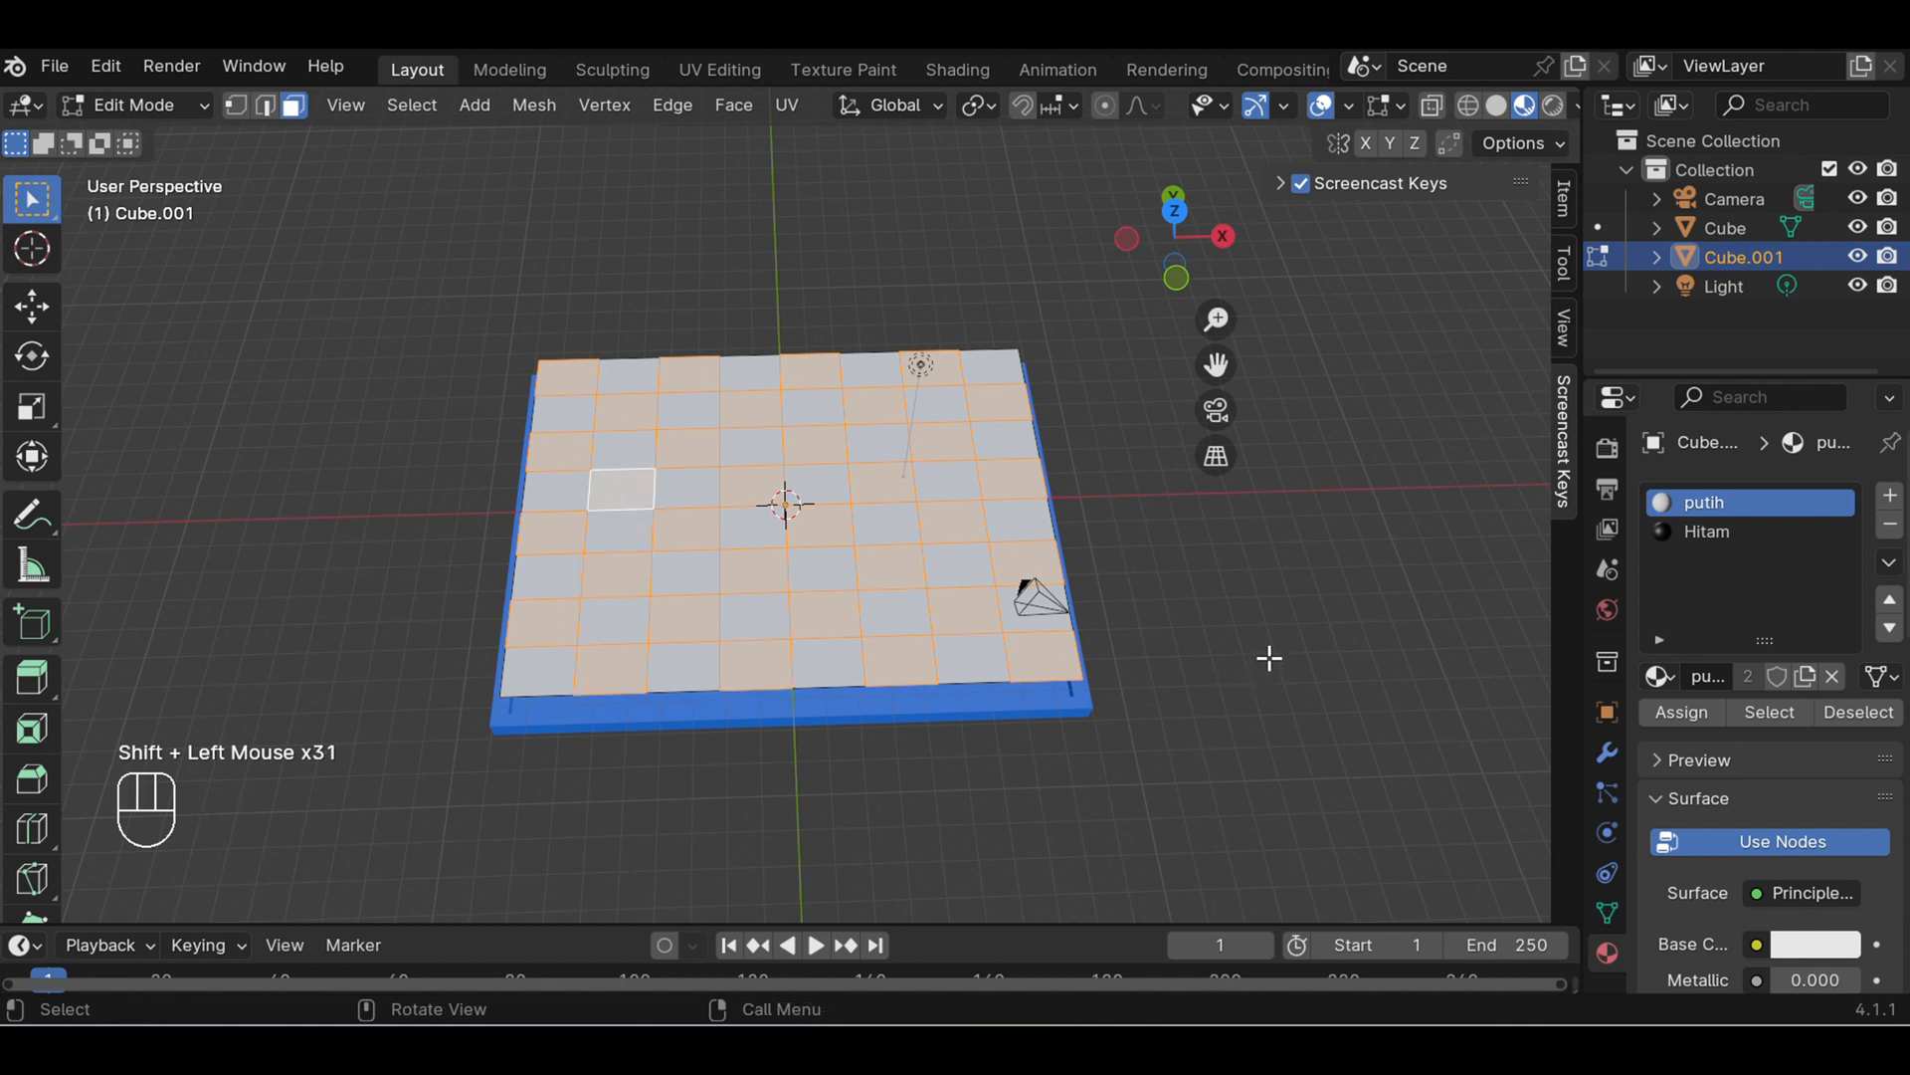
- Assign the Hitam material to the selected squares and clear the face selection
left_click(1693, 532)
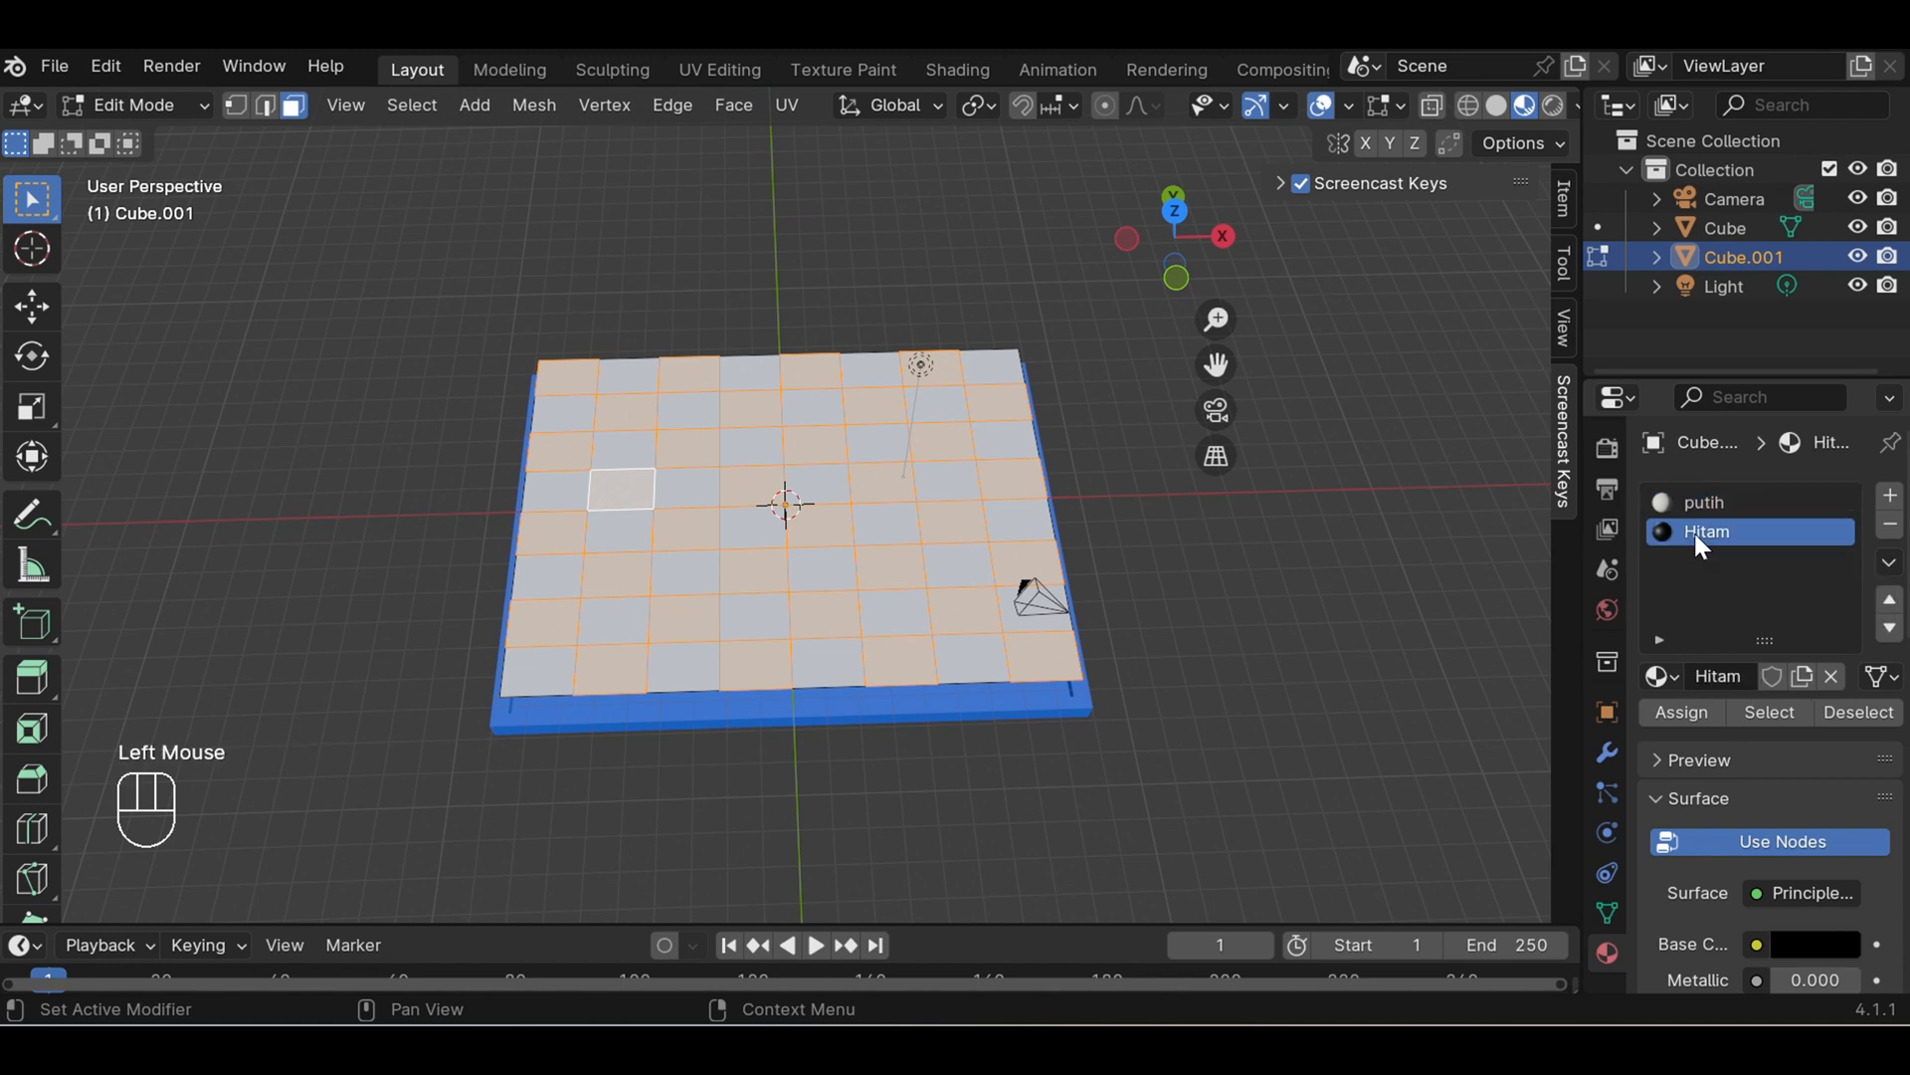
left_click(1690, 720)
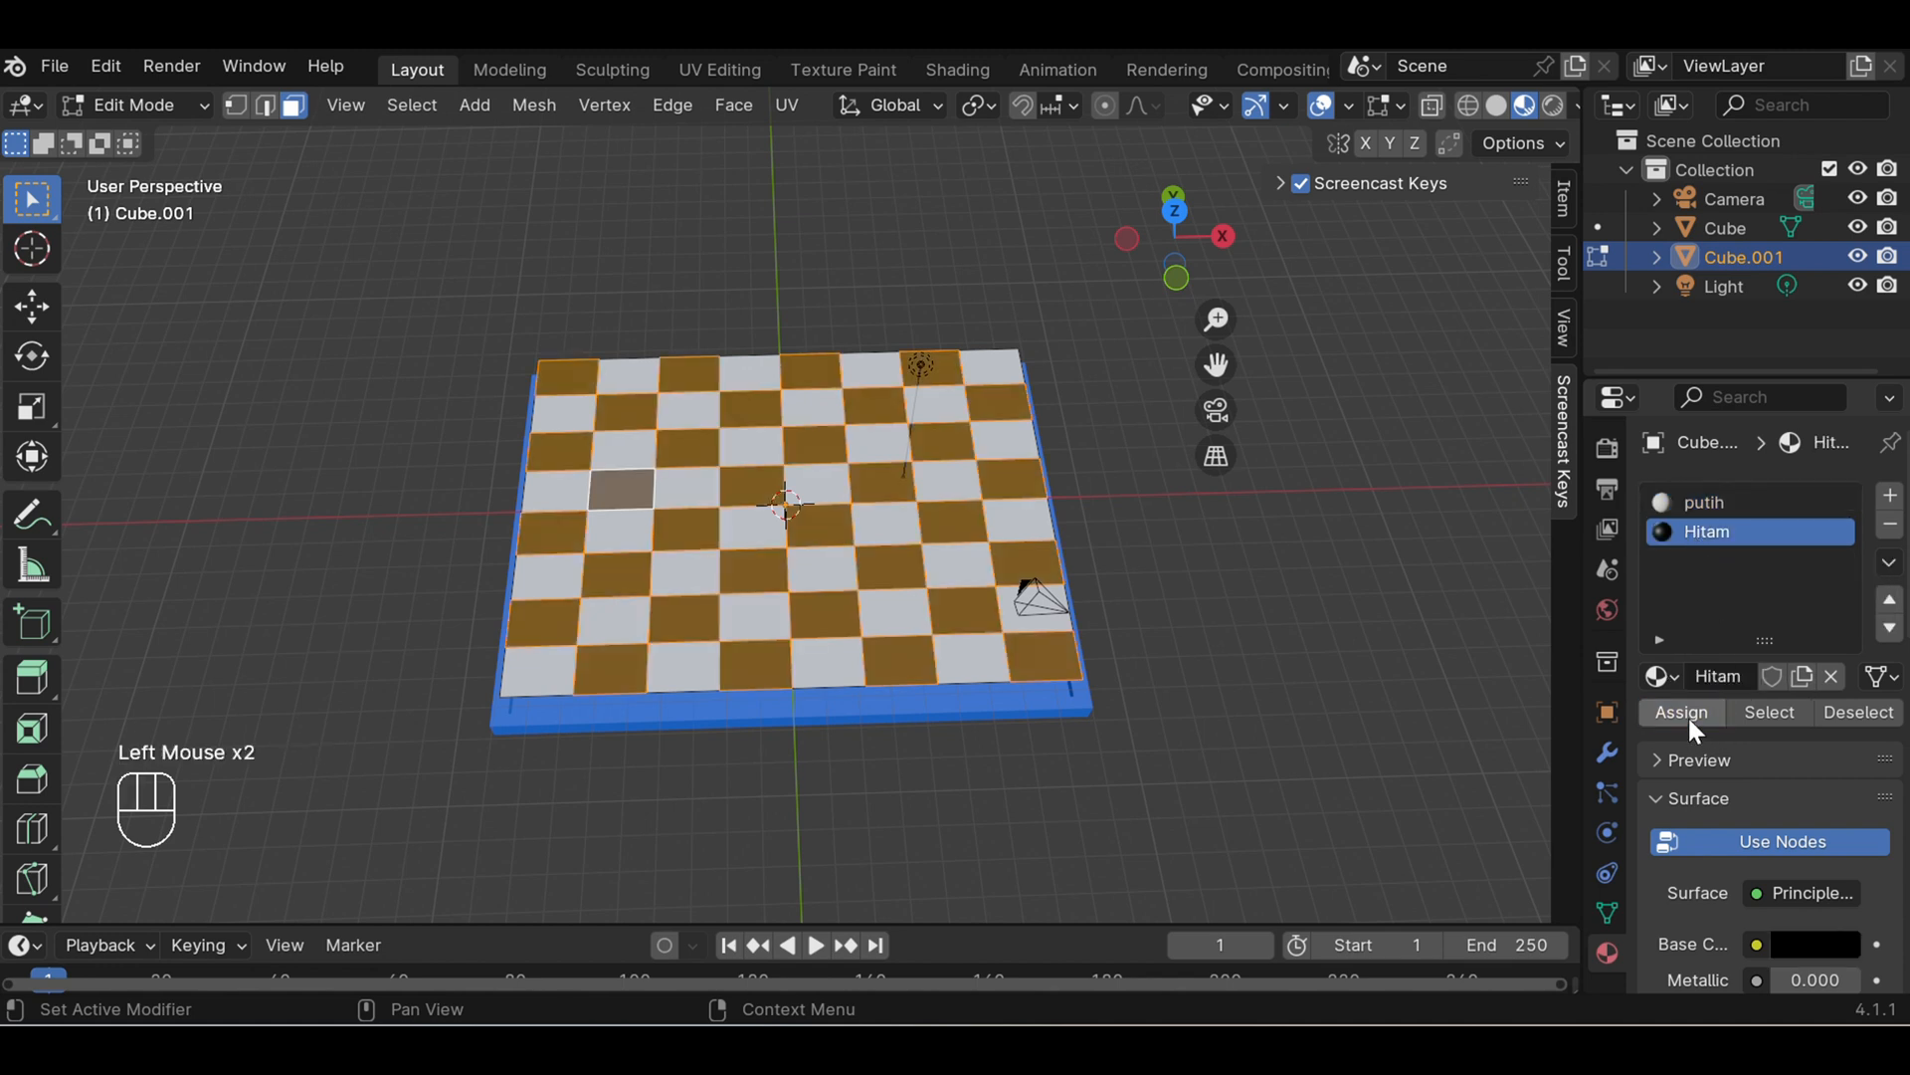
left_click(1346, 642)
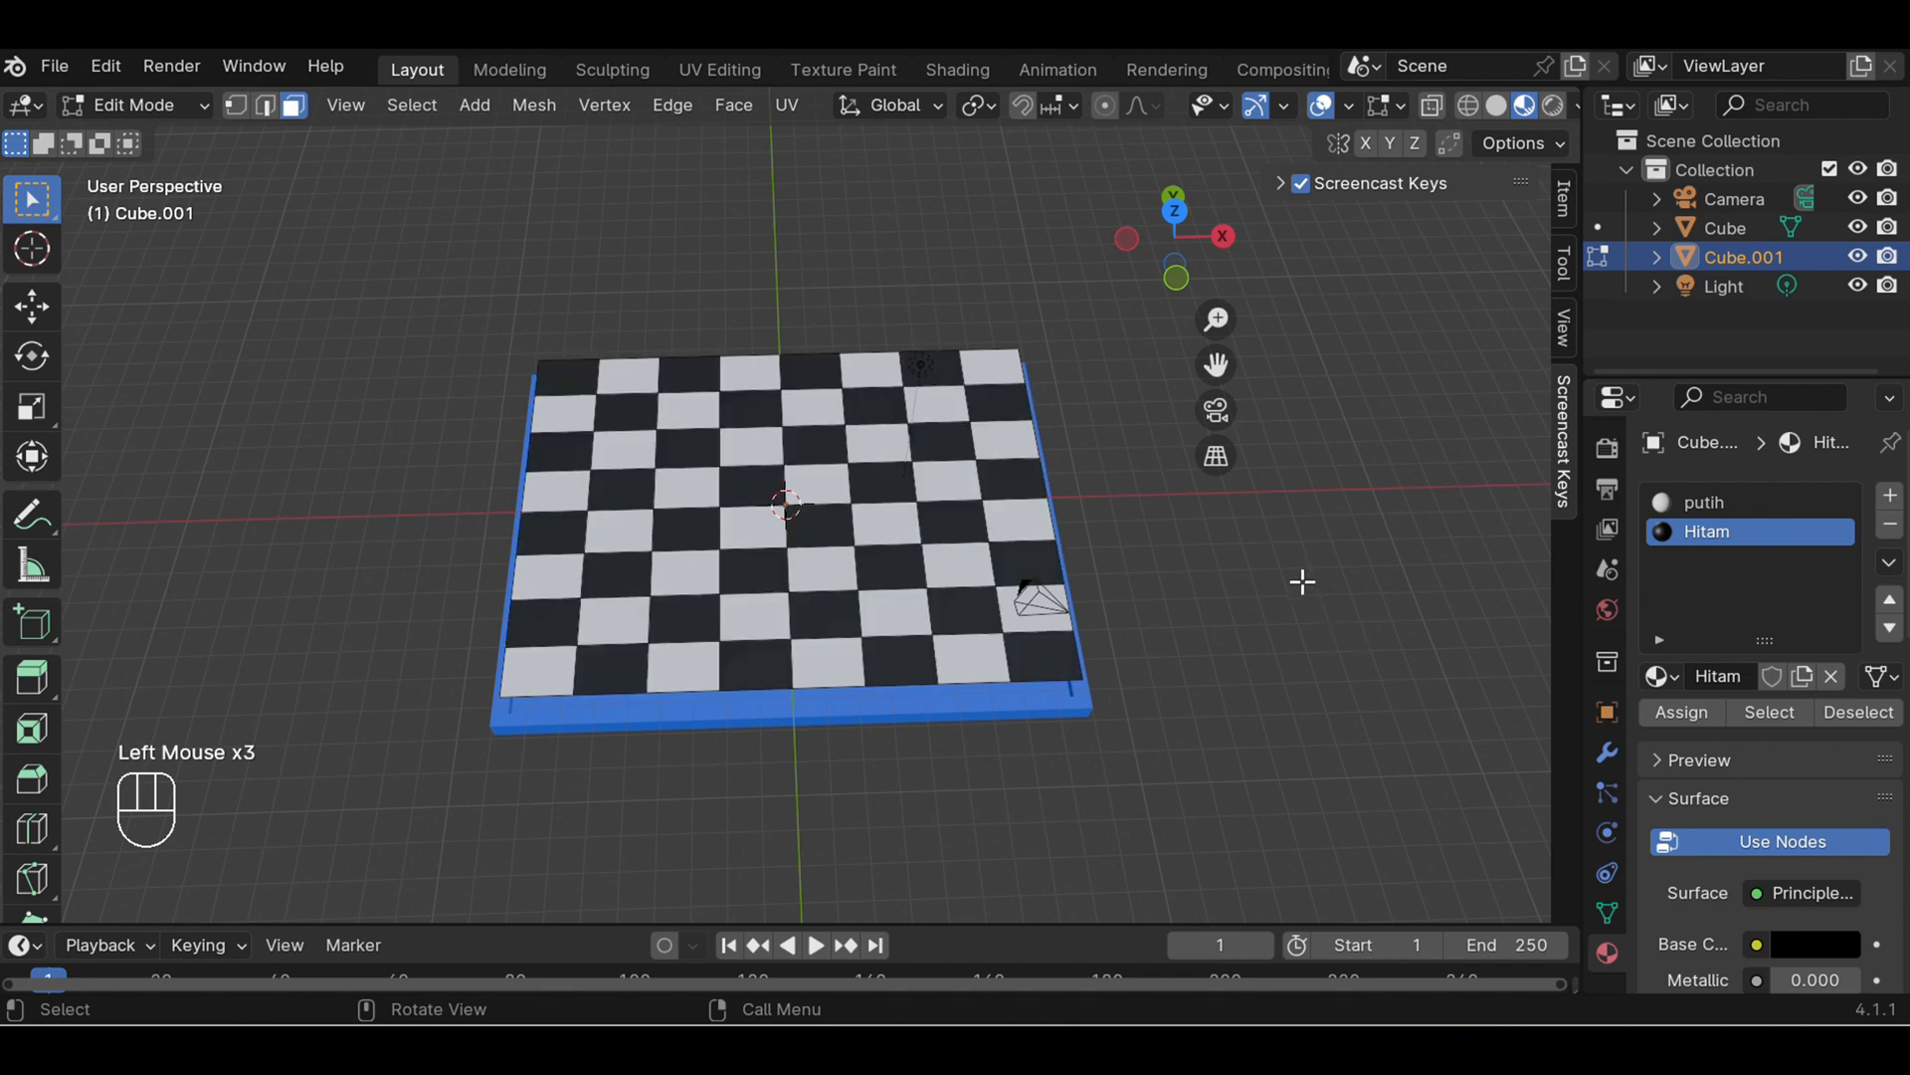
- Return to Object Mode and lower the checkered inner panel about 1.53 m along the Z axis into the blue frame
scroll(1203, 628, "down", 1)
scroll(1202, 628, "up", 1)
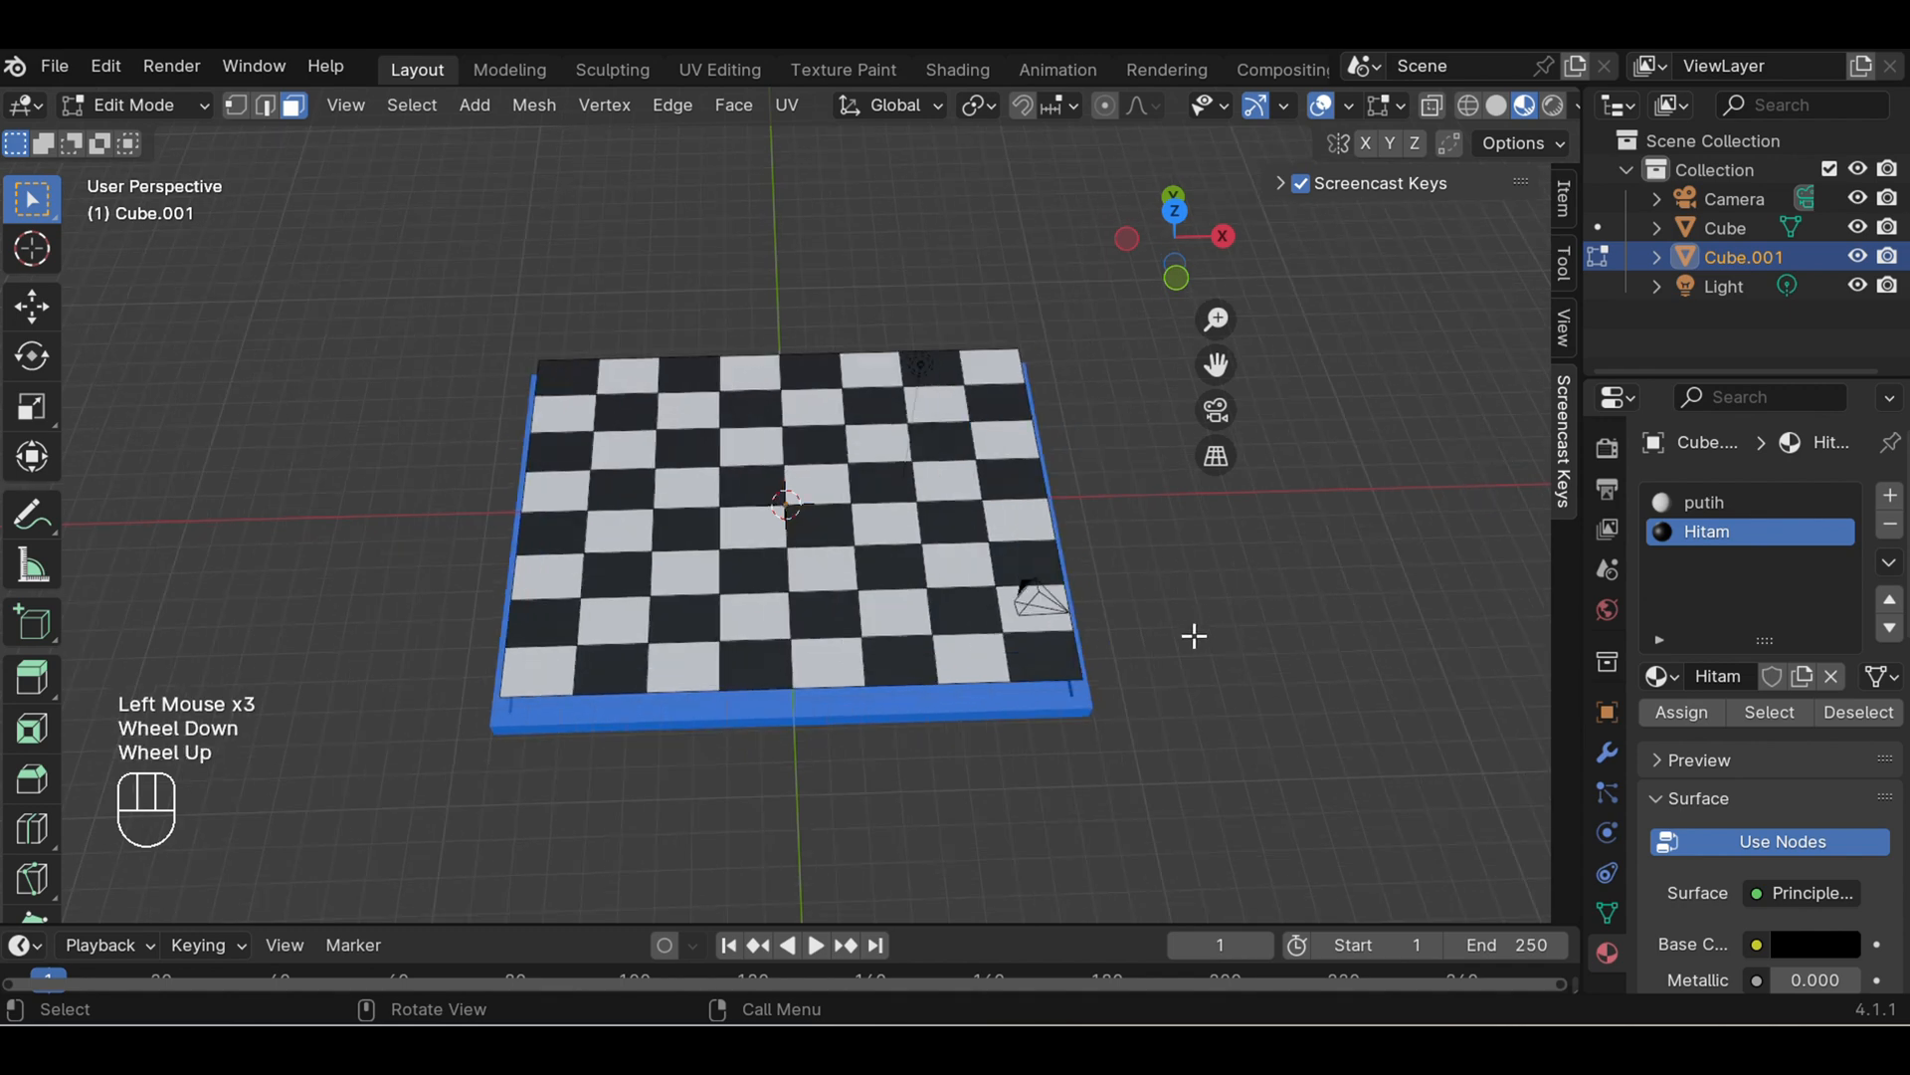
middle_click_drag(1202, 628, 1184, 426)
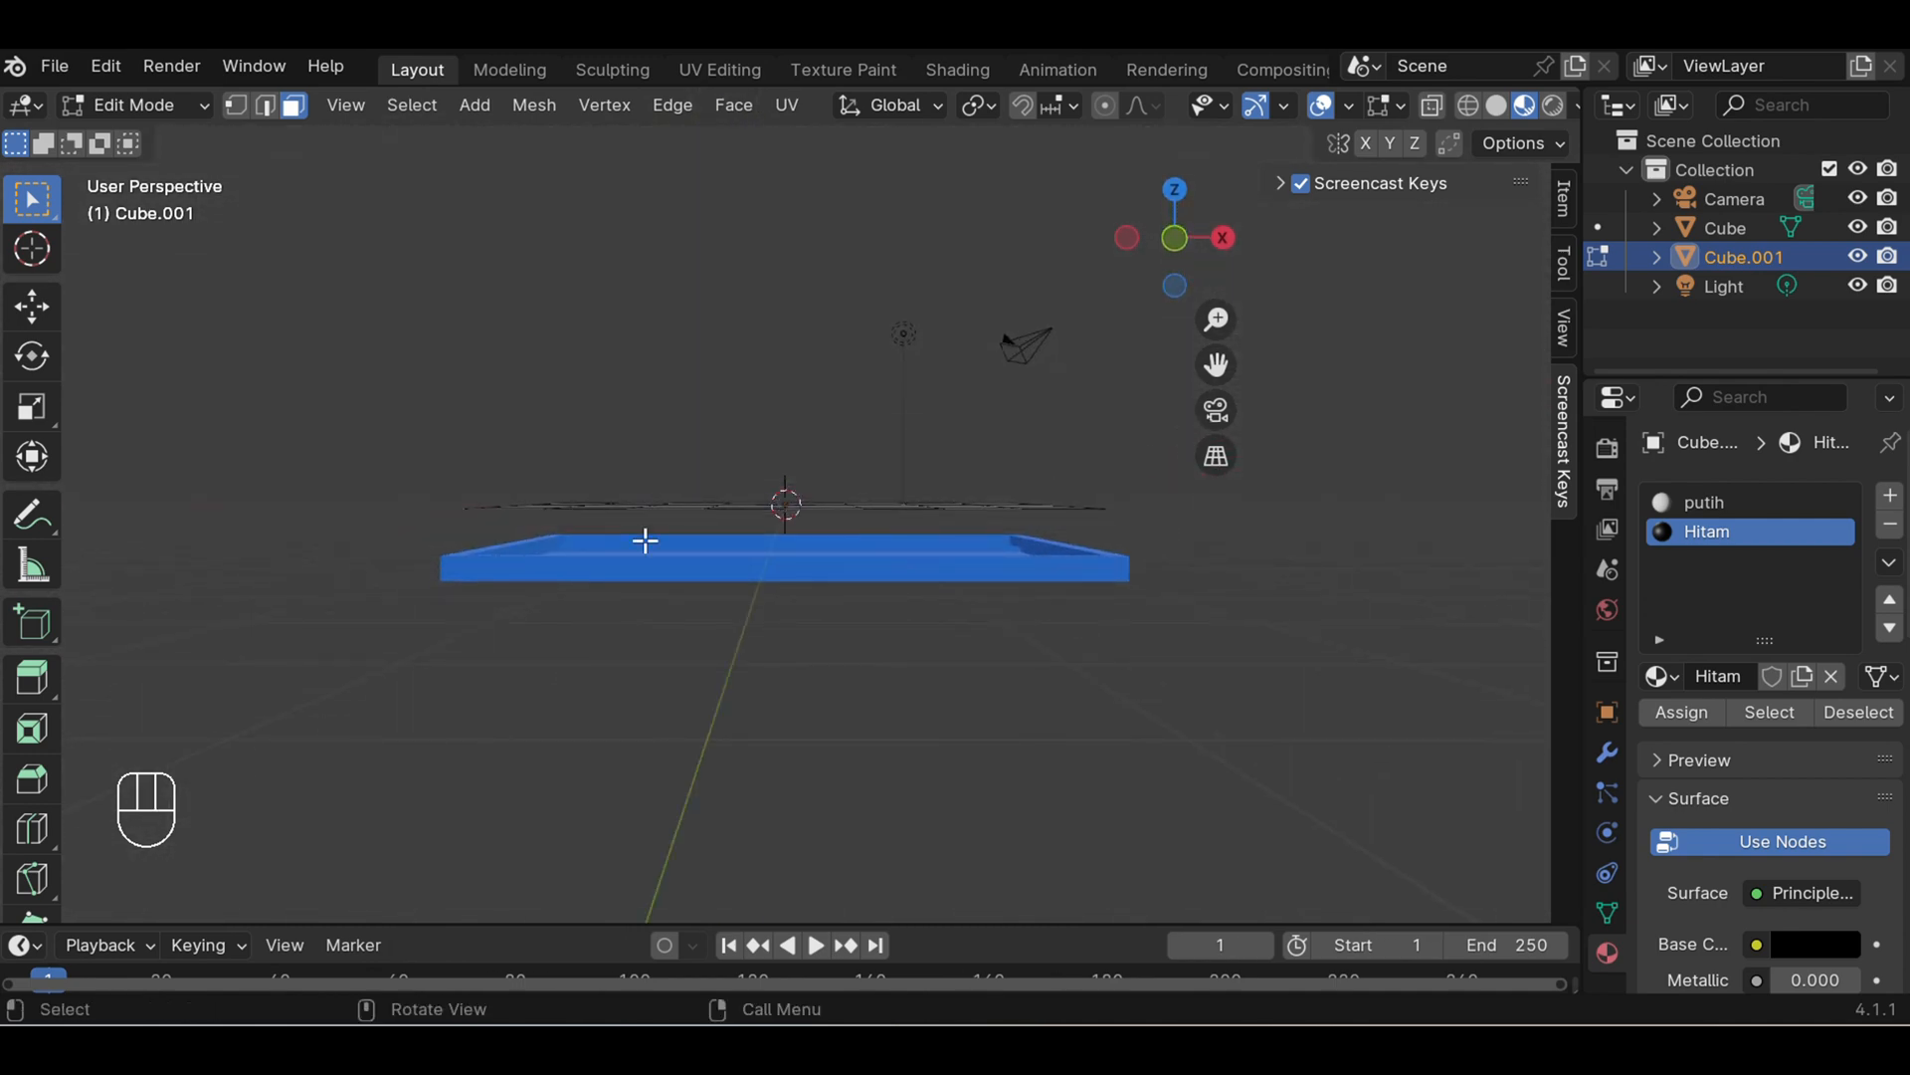
left_click(168, 105)
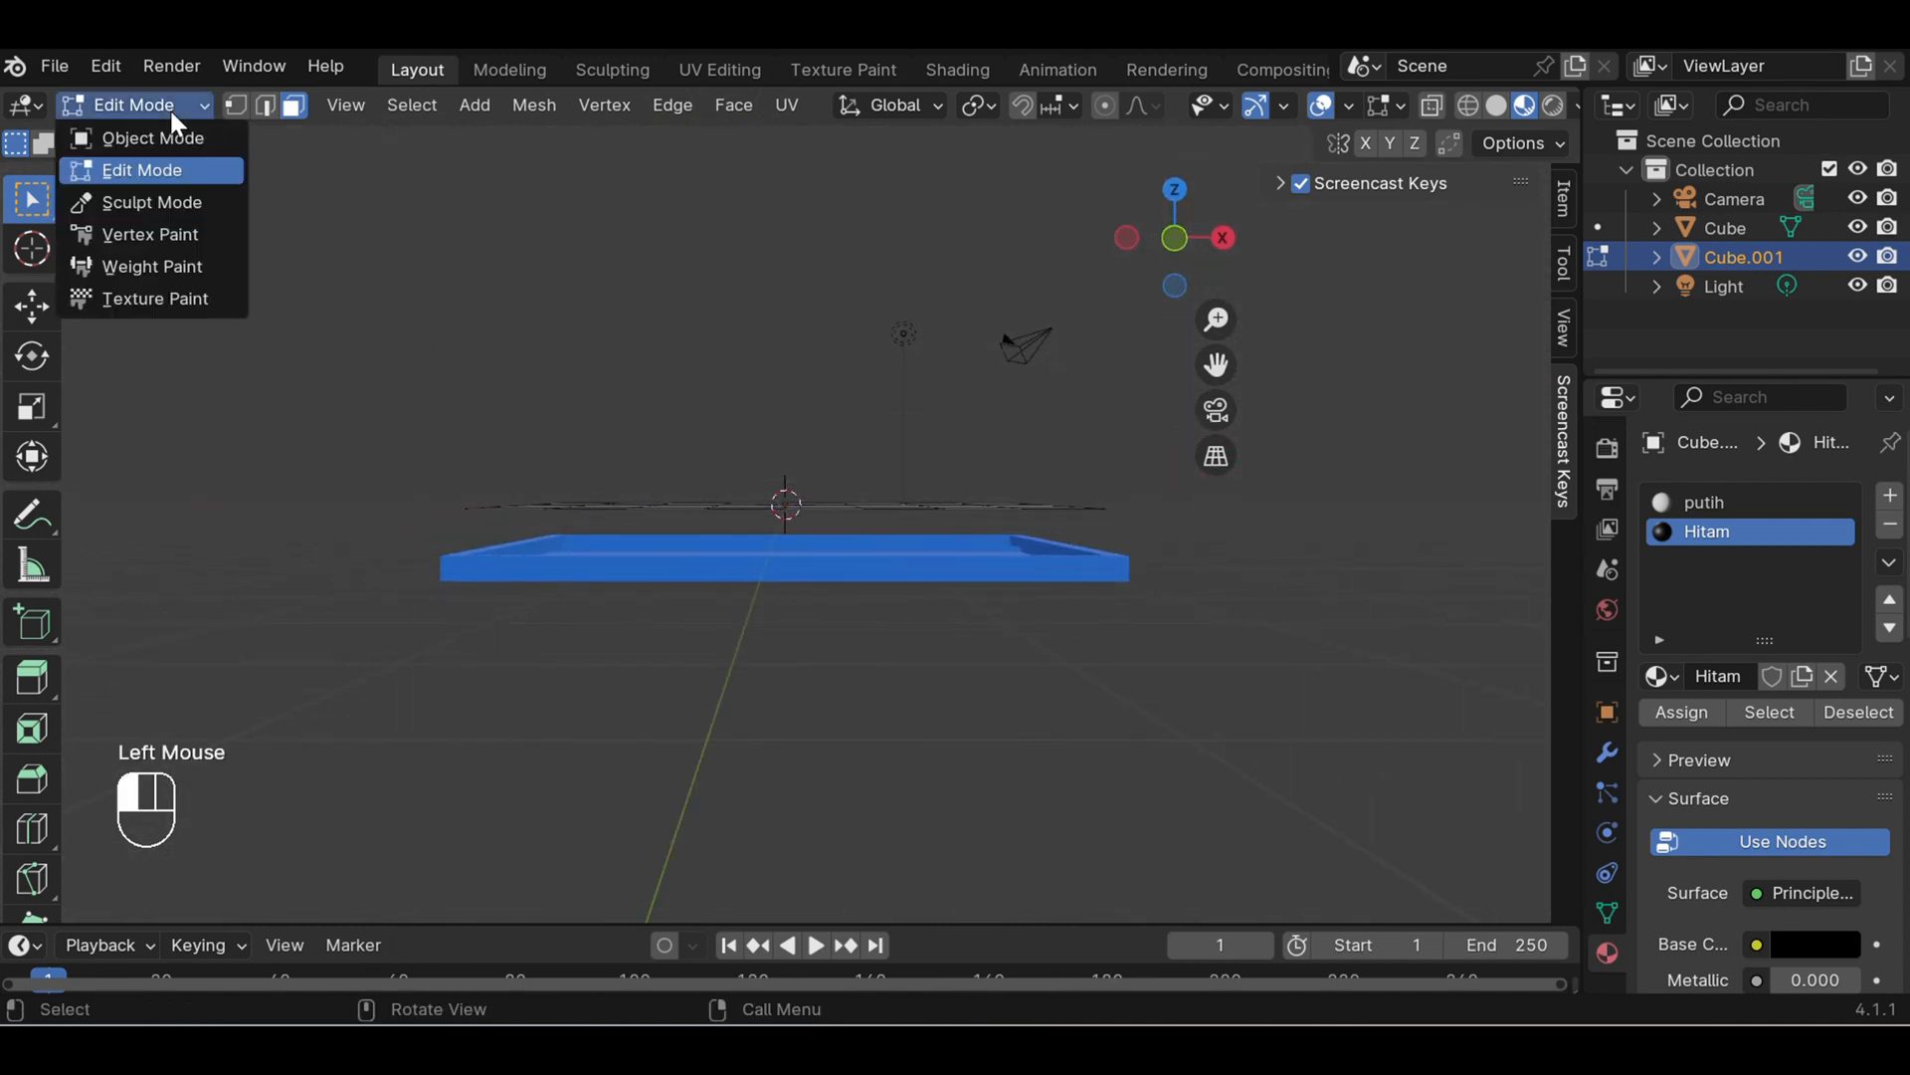
left_click(171, 139)
middle_click_drag(818, 441, 852, 386)
key("g")
key("g")
key("g")
key("g")
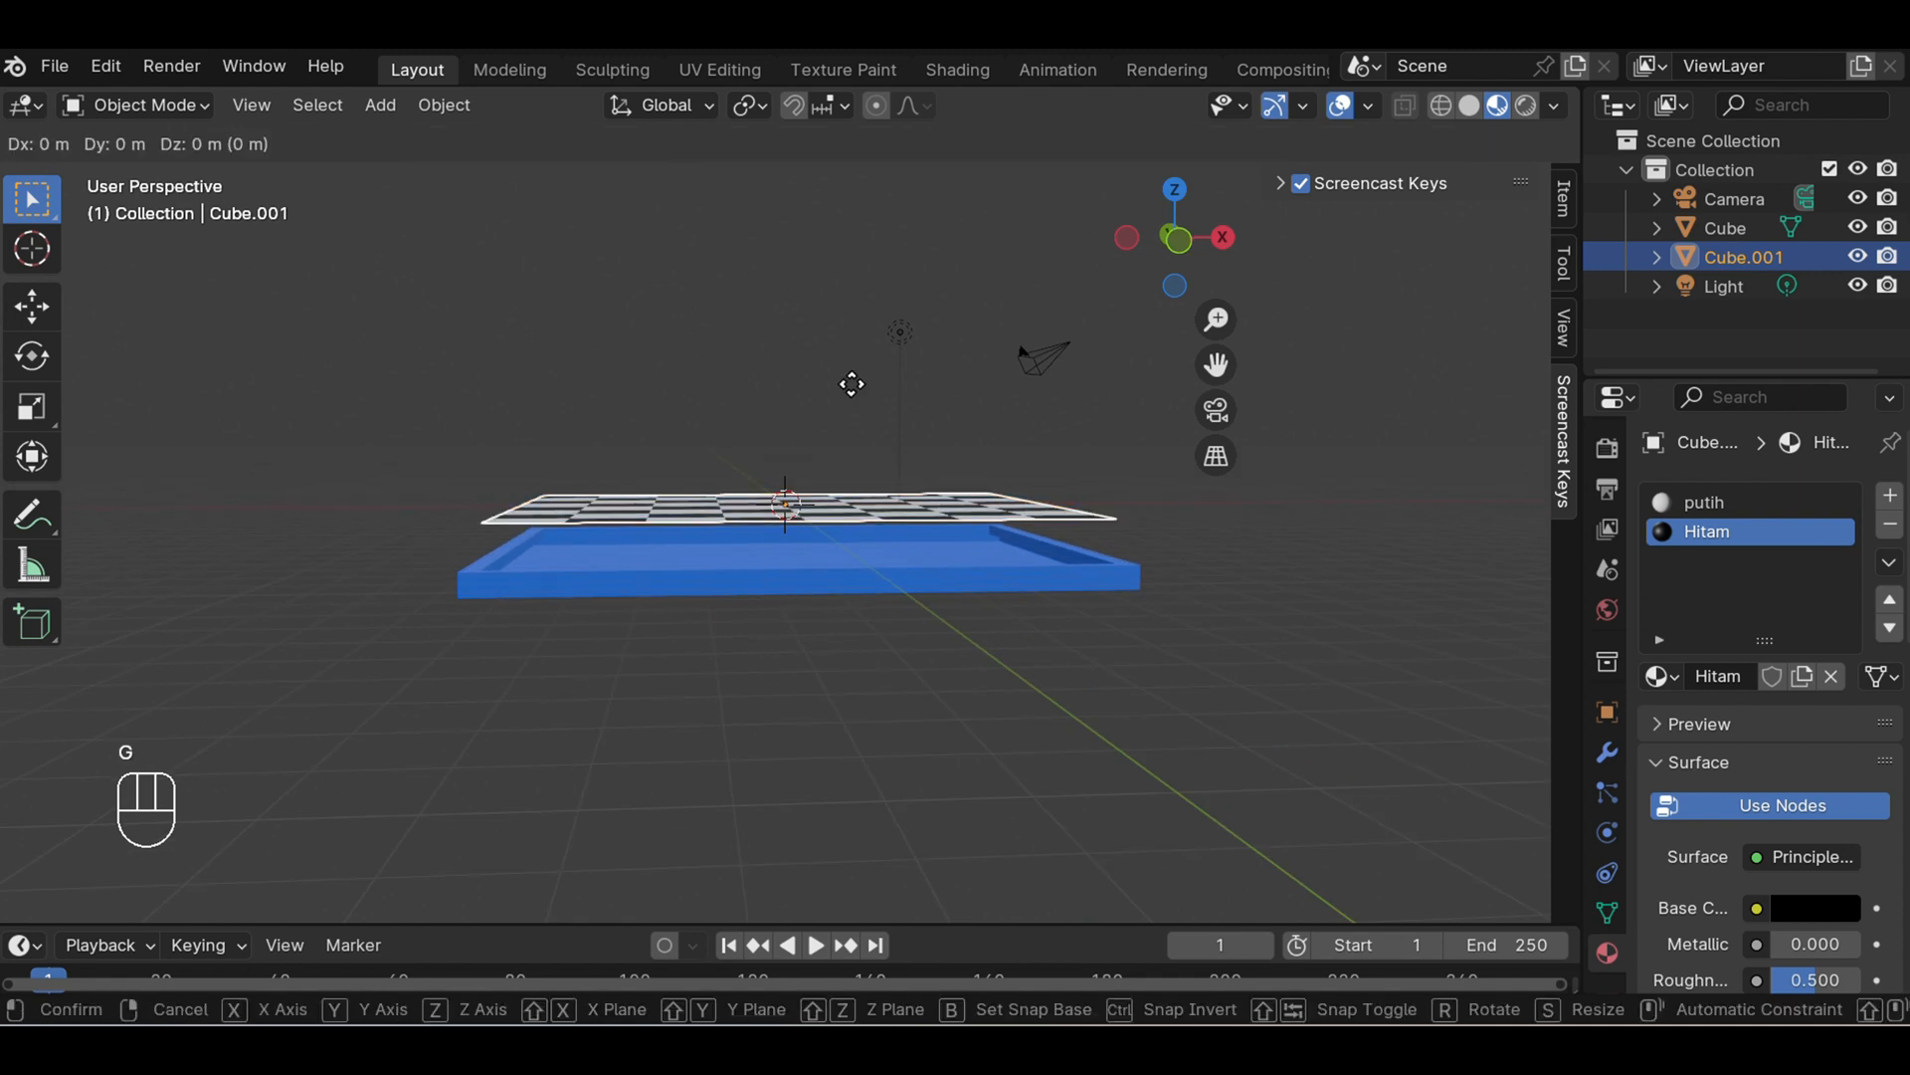
key("z")
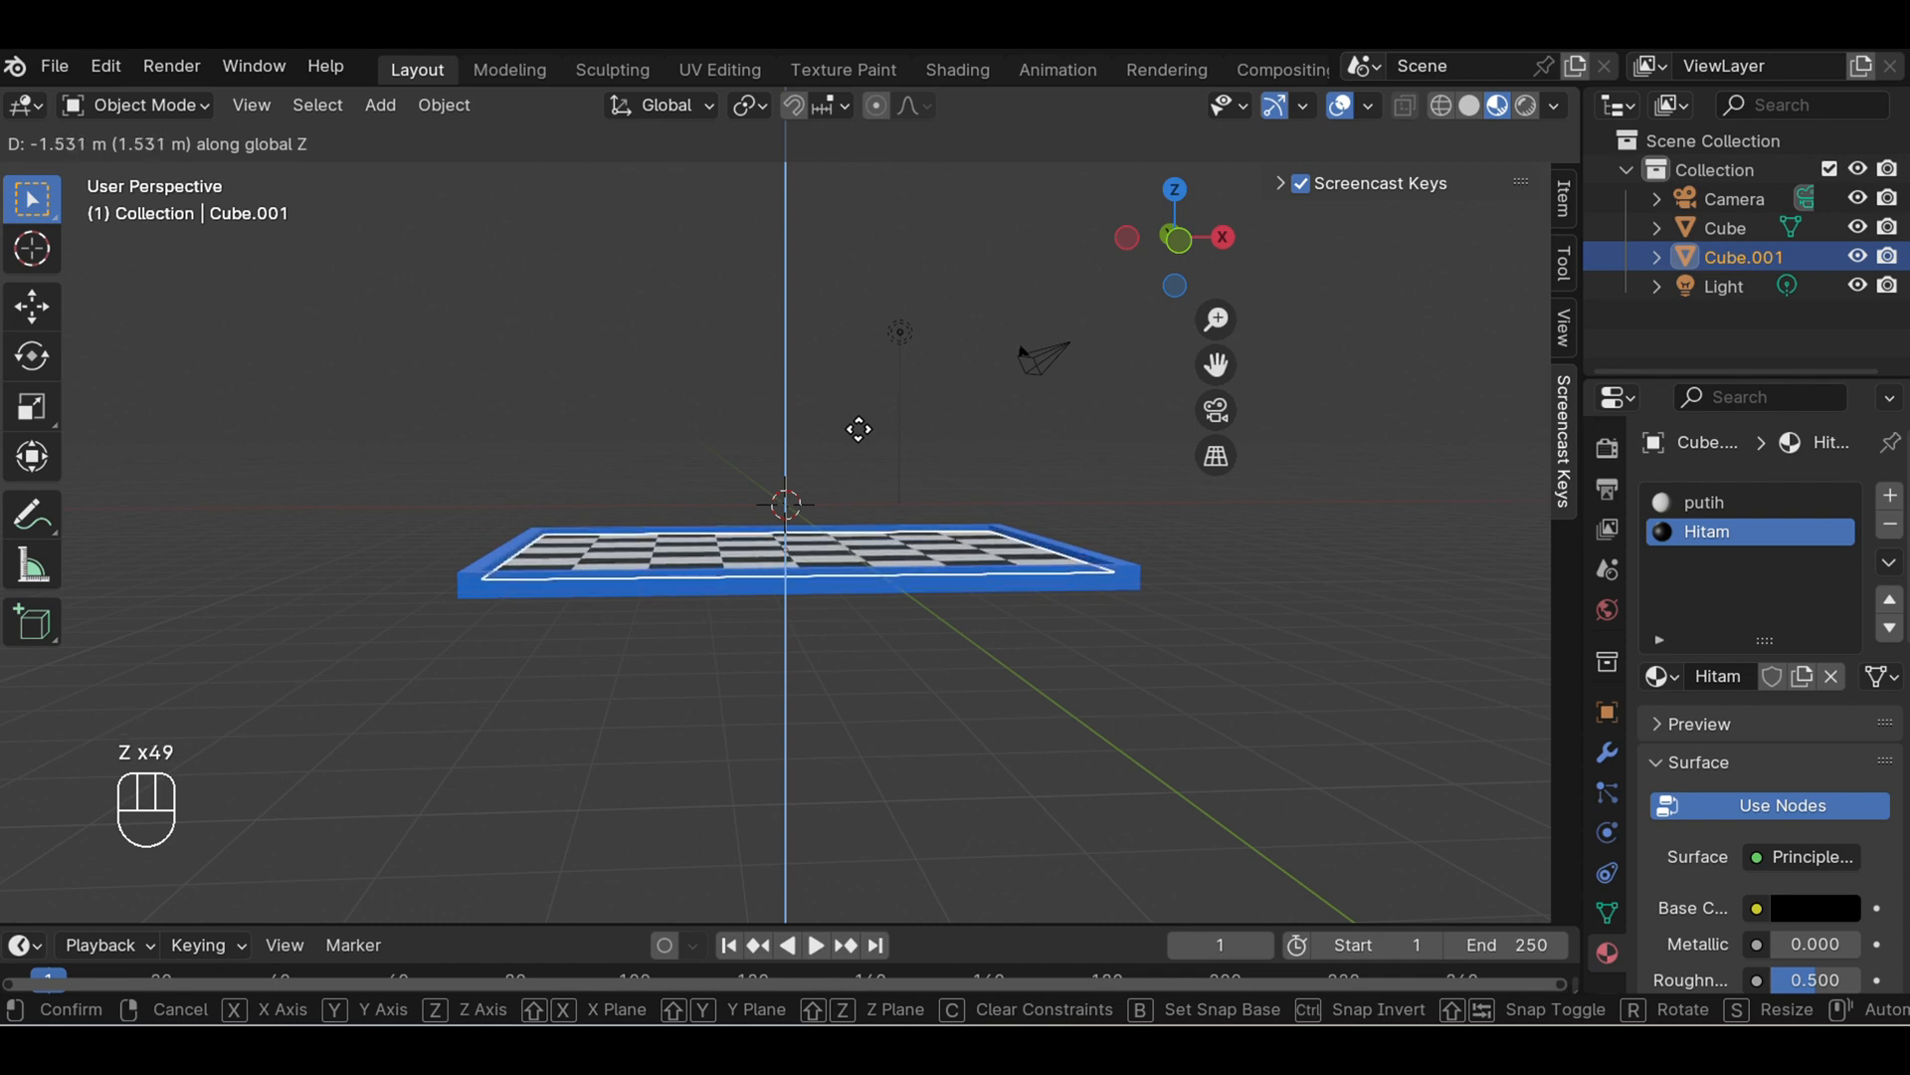
left_click(858, 429)
- Hide the floor grid and the X and Y axis lines in the viewport overlays
middle_click_drag(897, 410, 886, 568)
scroll(1138, 527, "down", 1)
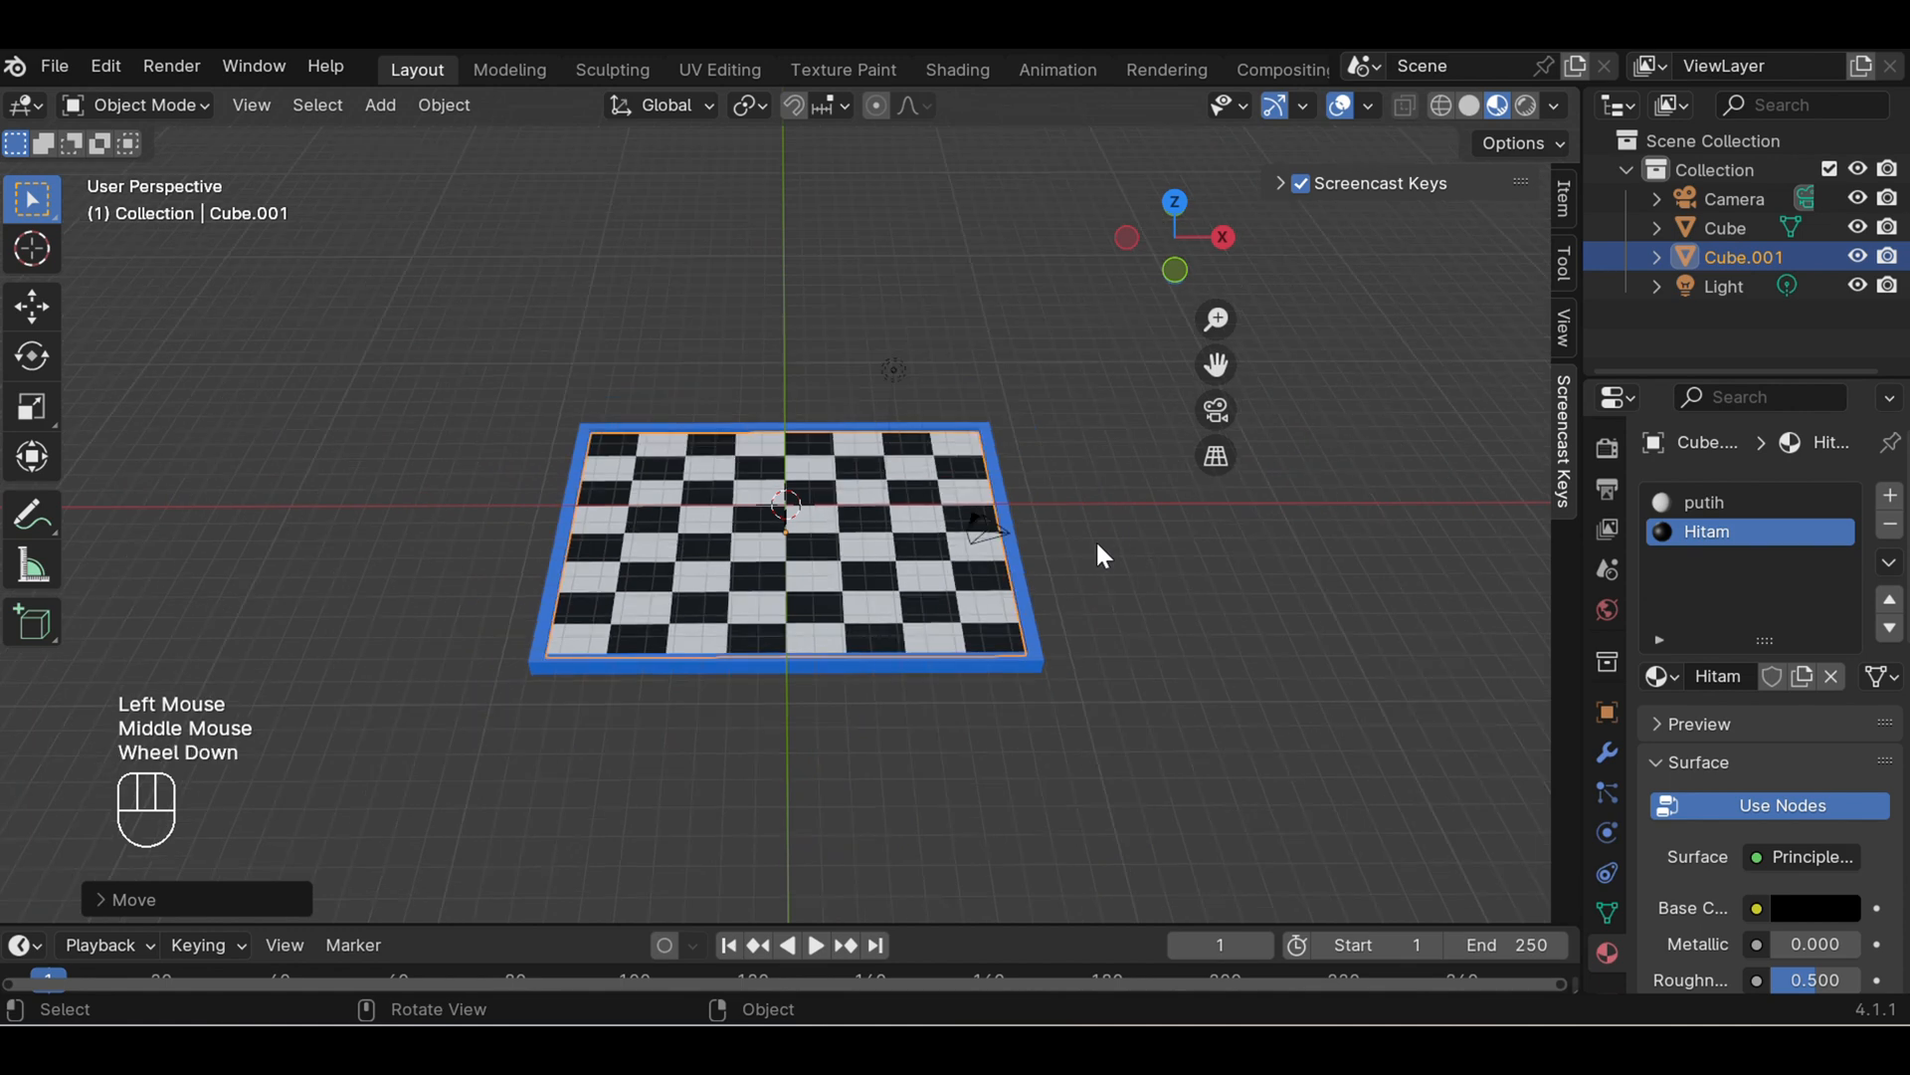
middle_click_drag(1075, 543, 1045, 599)
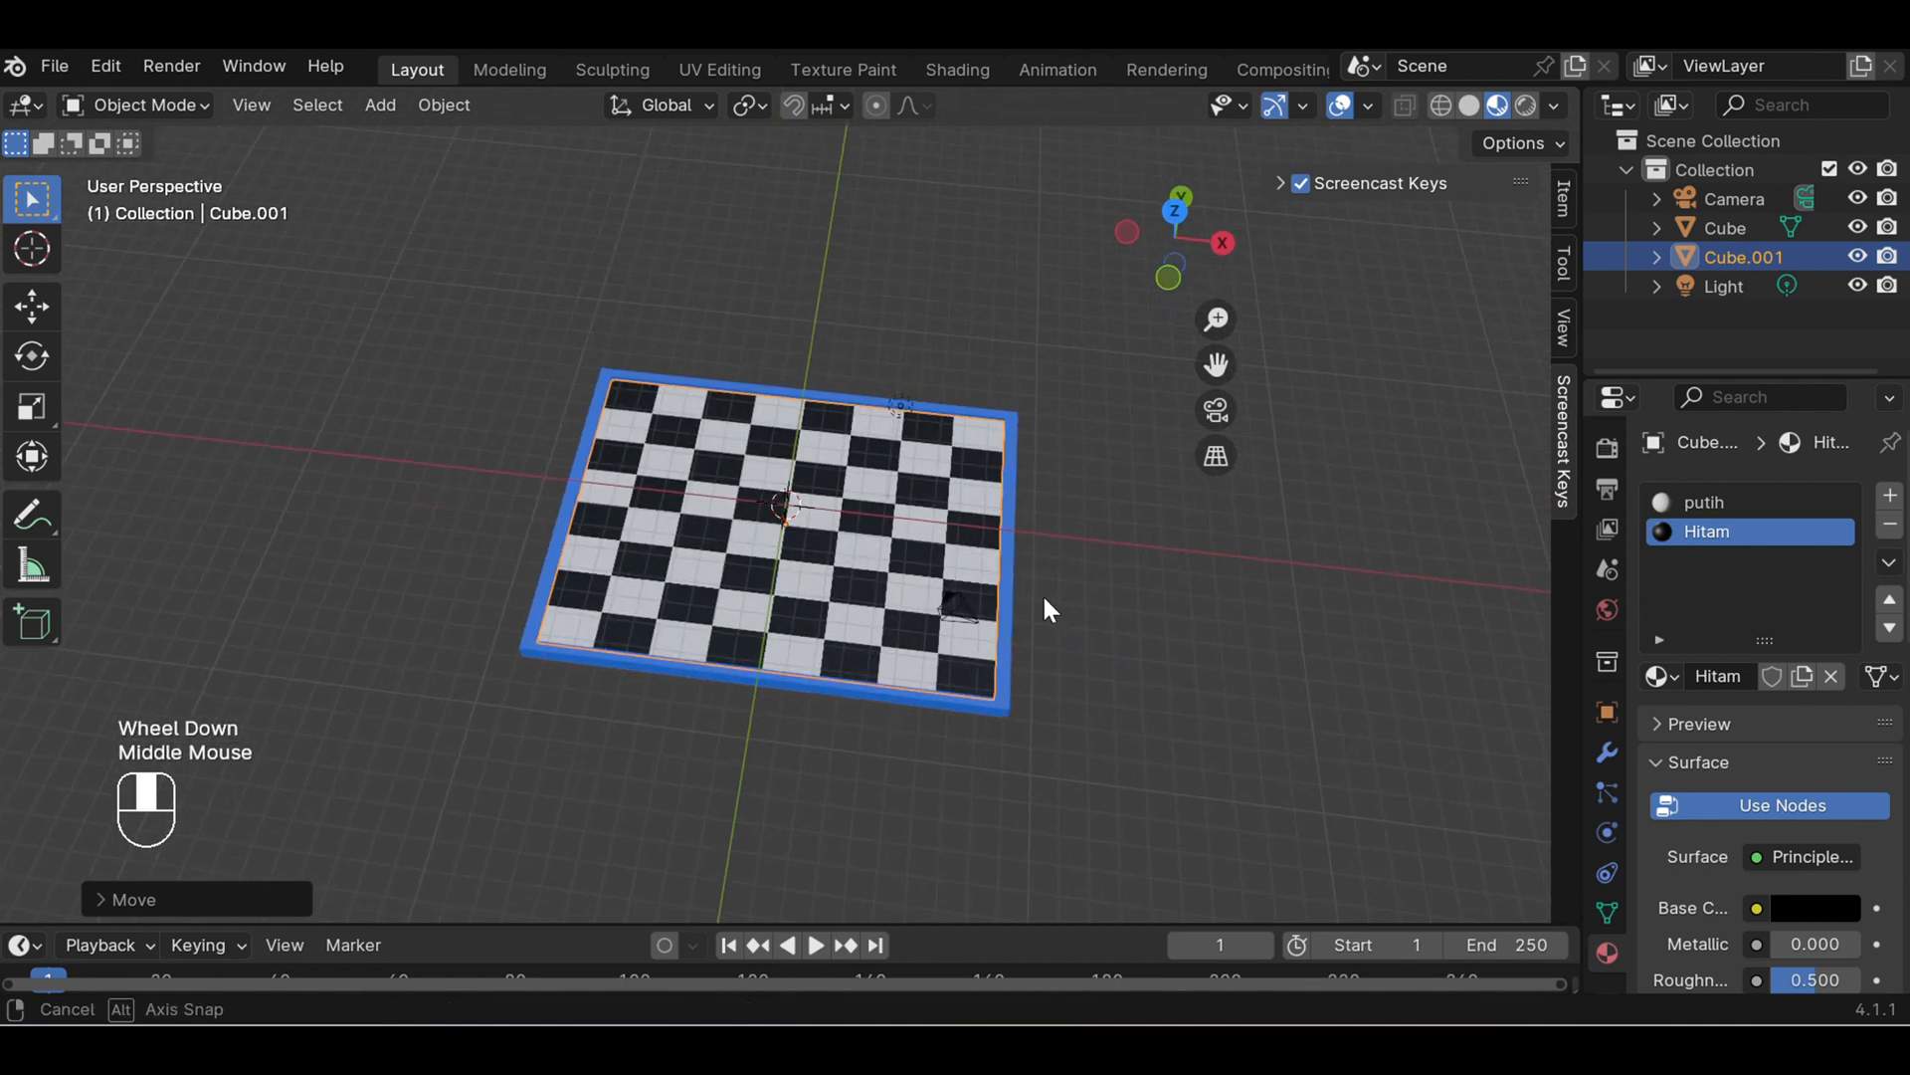
left_click(1370, 105)
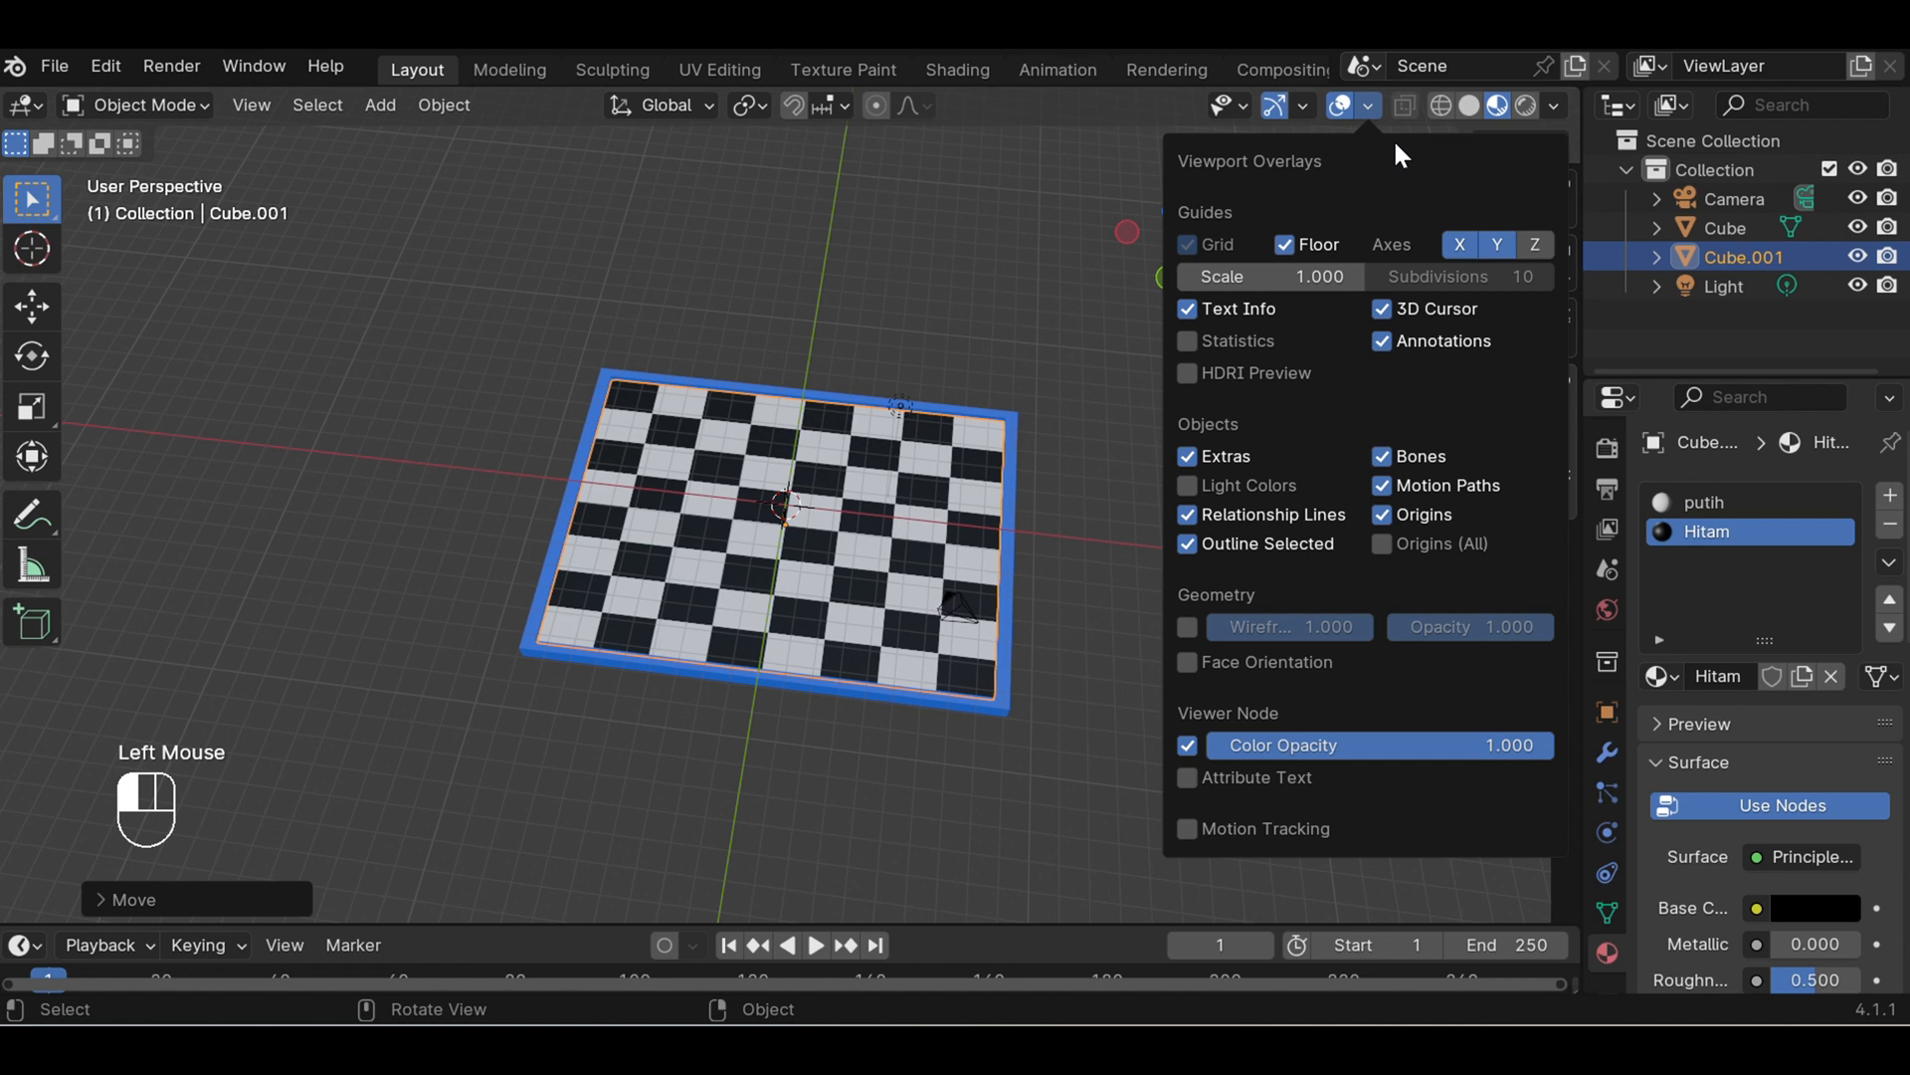
left_click(1284, 245)
left_click(1453, 246)
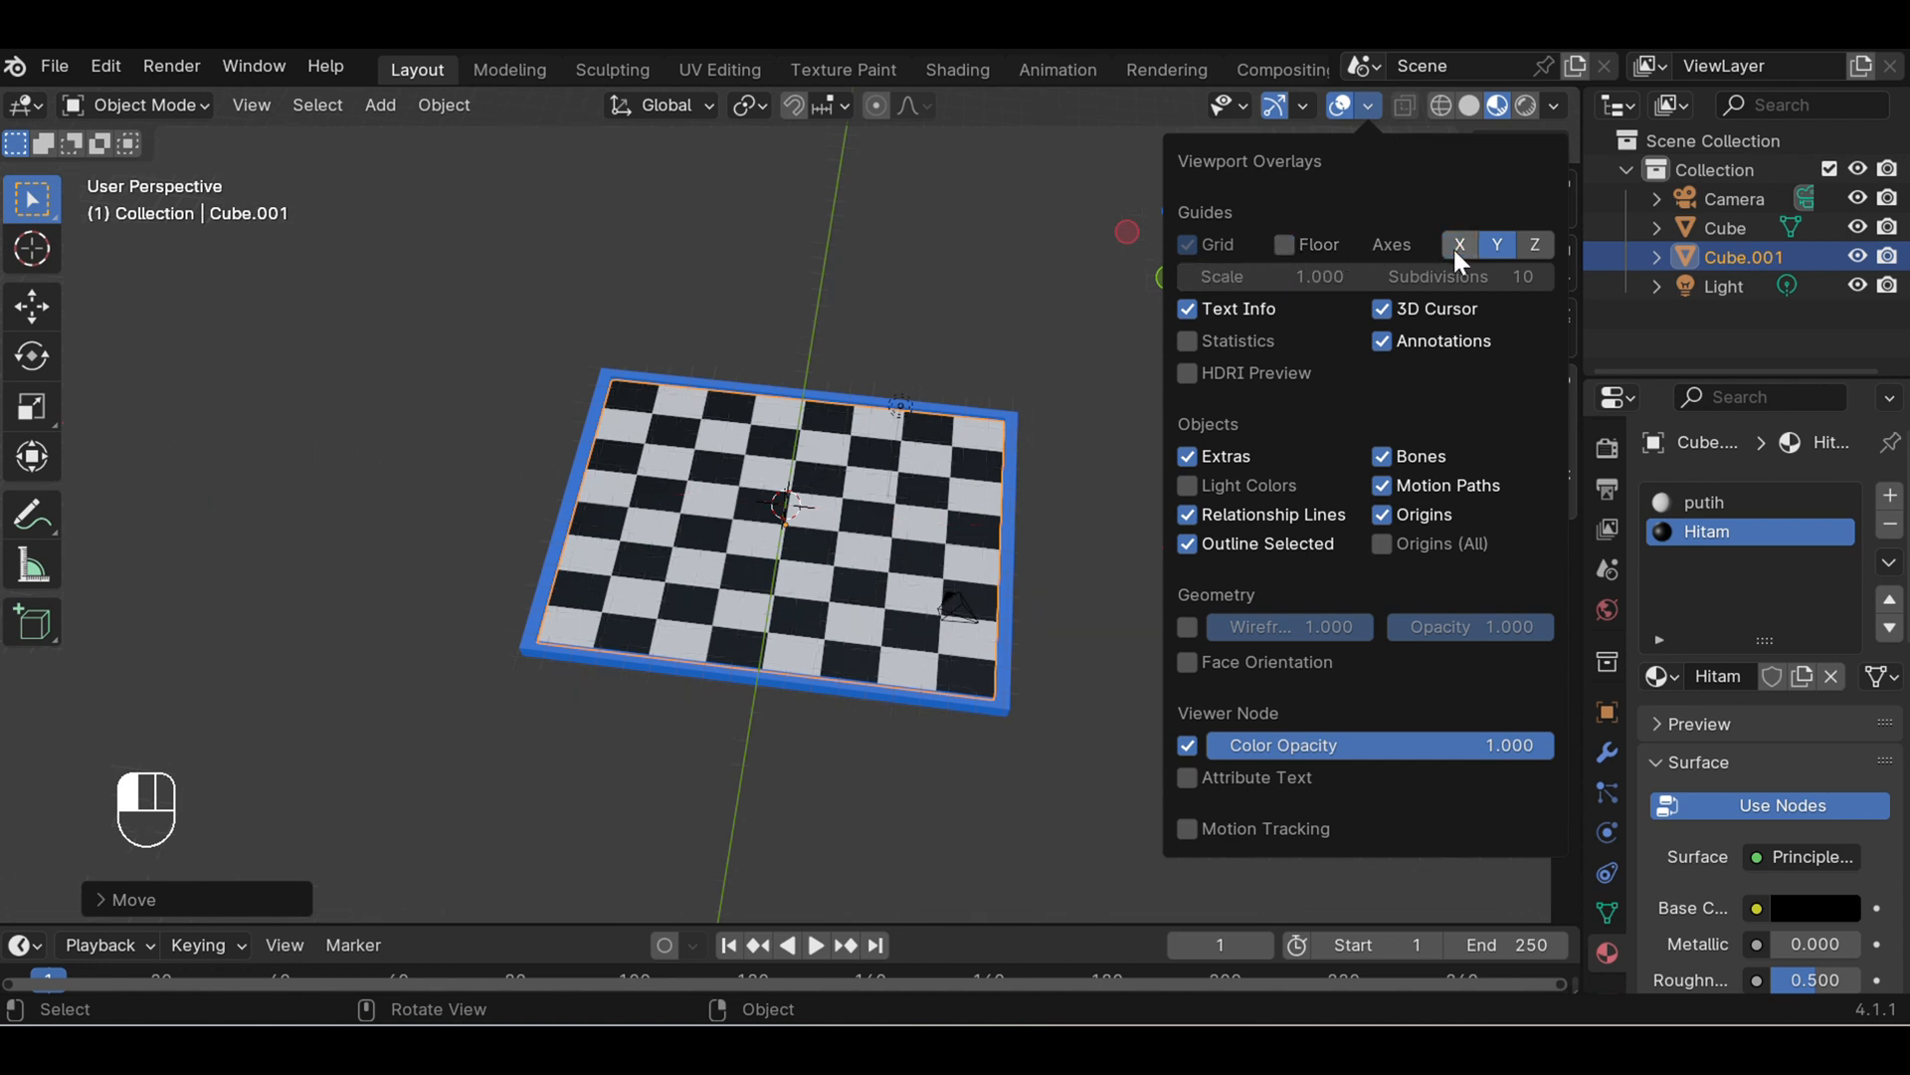
left_click(1497, 247)
left_click(1114, 409)
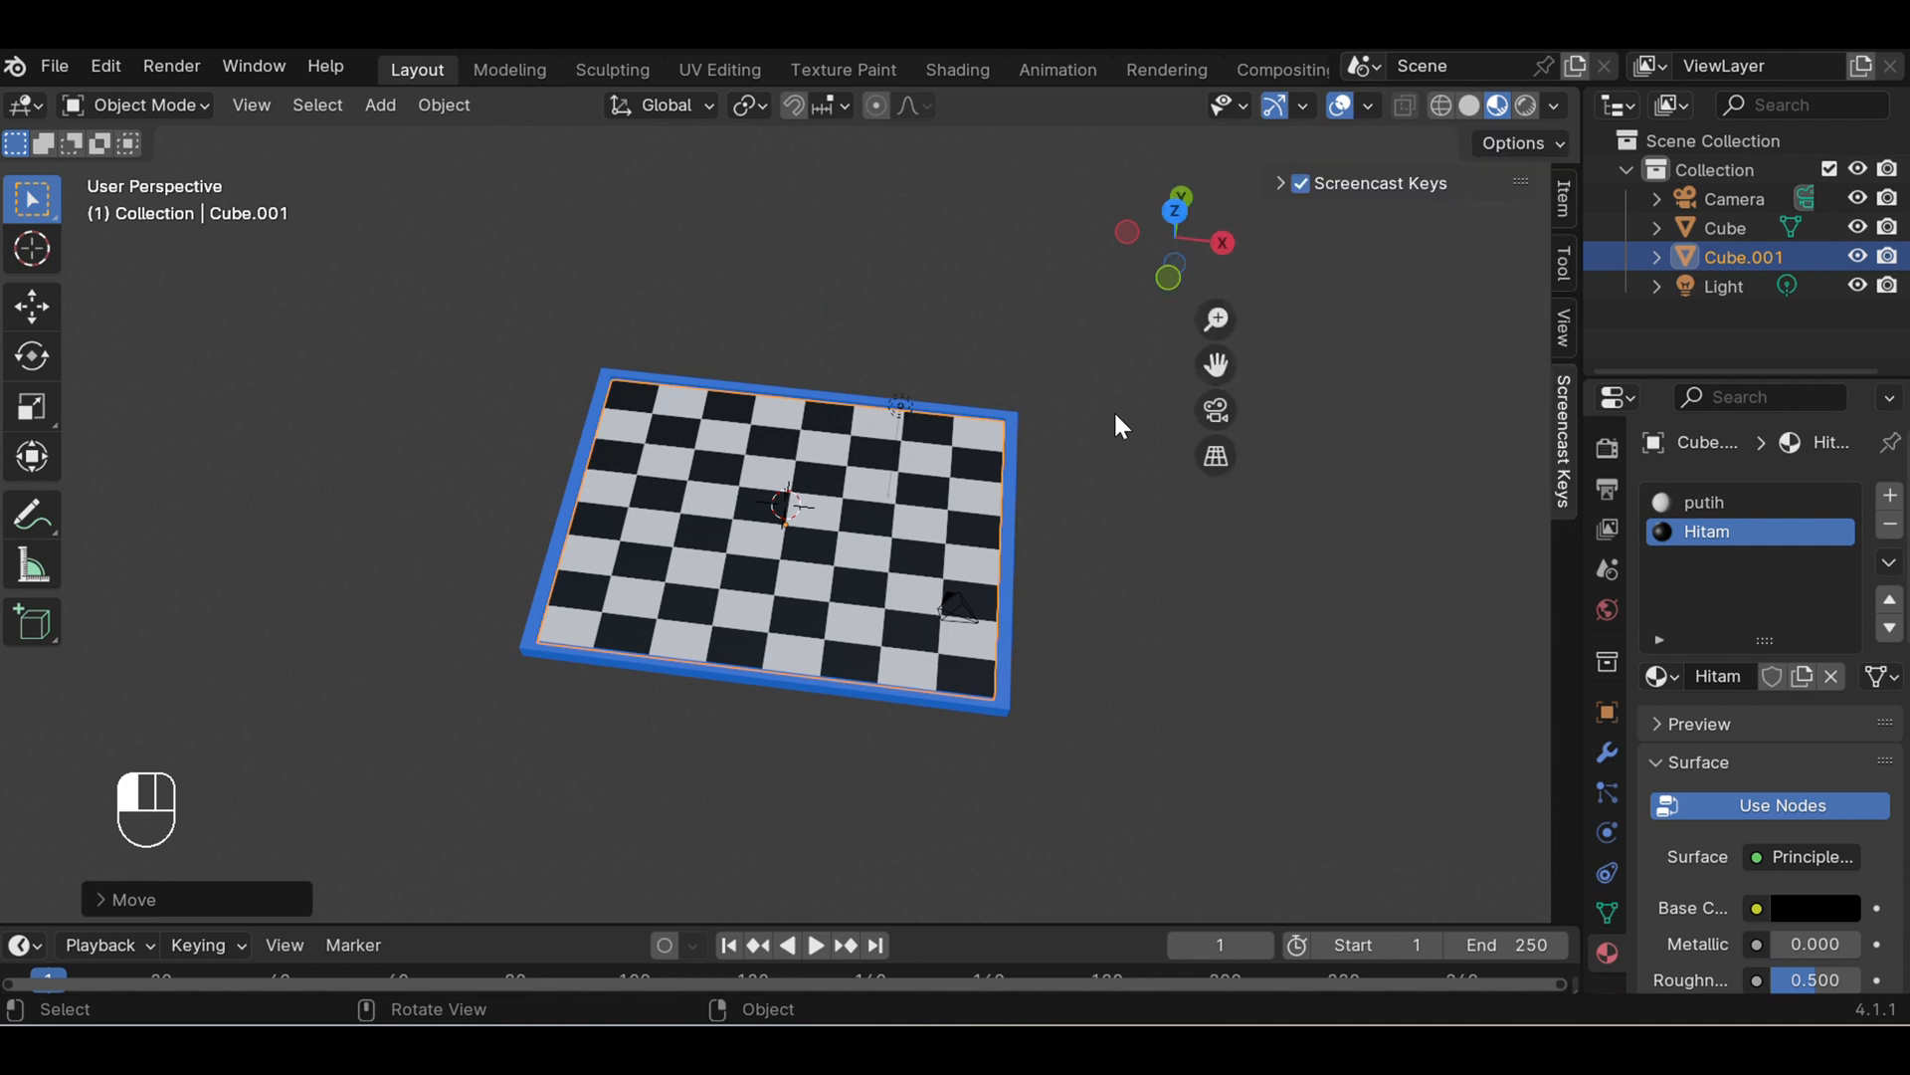
- Deselect the inner panel and inspect the finished chessboard from different angles and distances
mouse_move(1118, 419)
middle_mouse_down()
mouse_move(1079, 268)
mouse_move(1096, 392)
mouse_move(1132, 393)
middle_mouse_up()
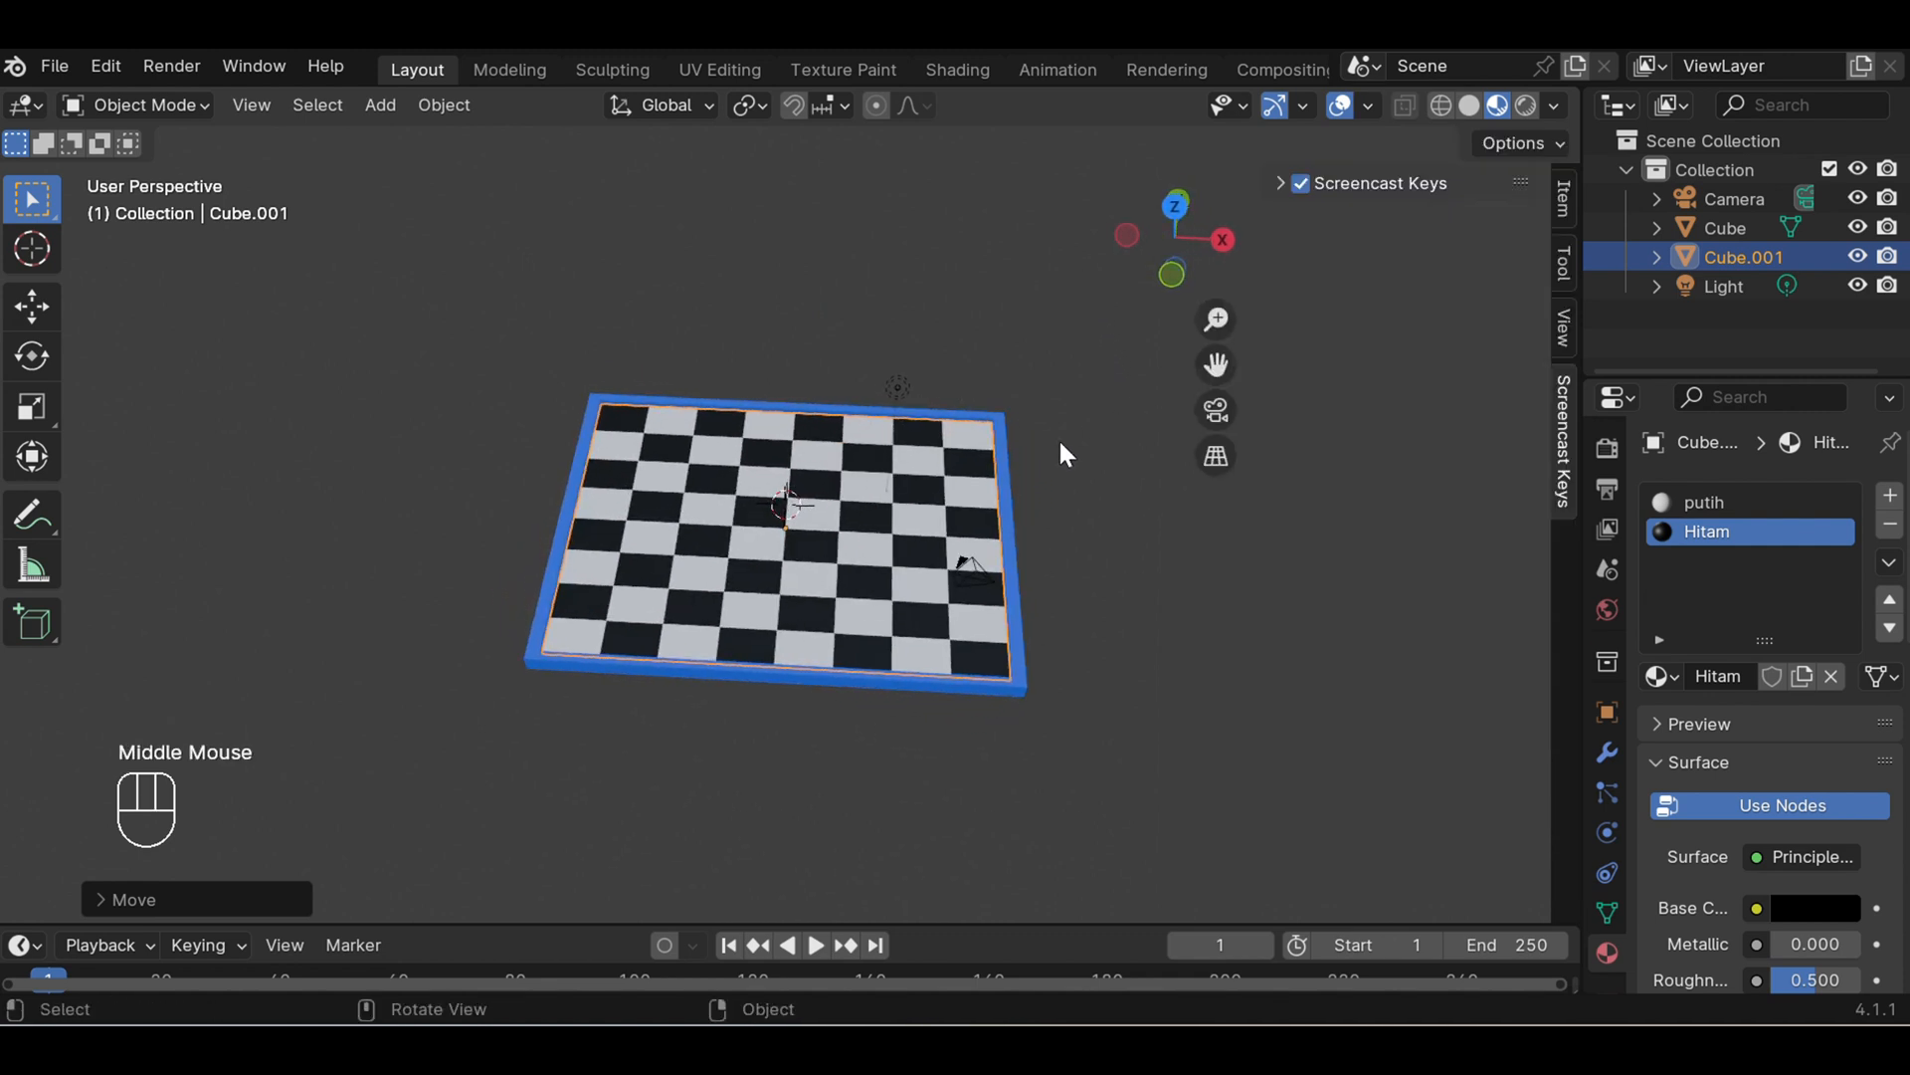
scroll(1061, 443, "up", 3)
left_click(635, 266)
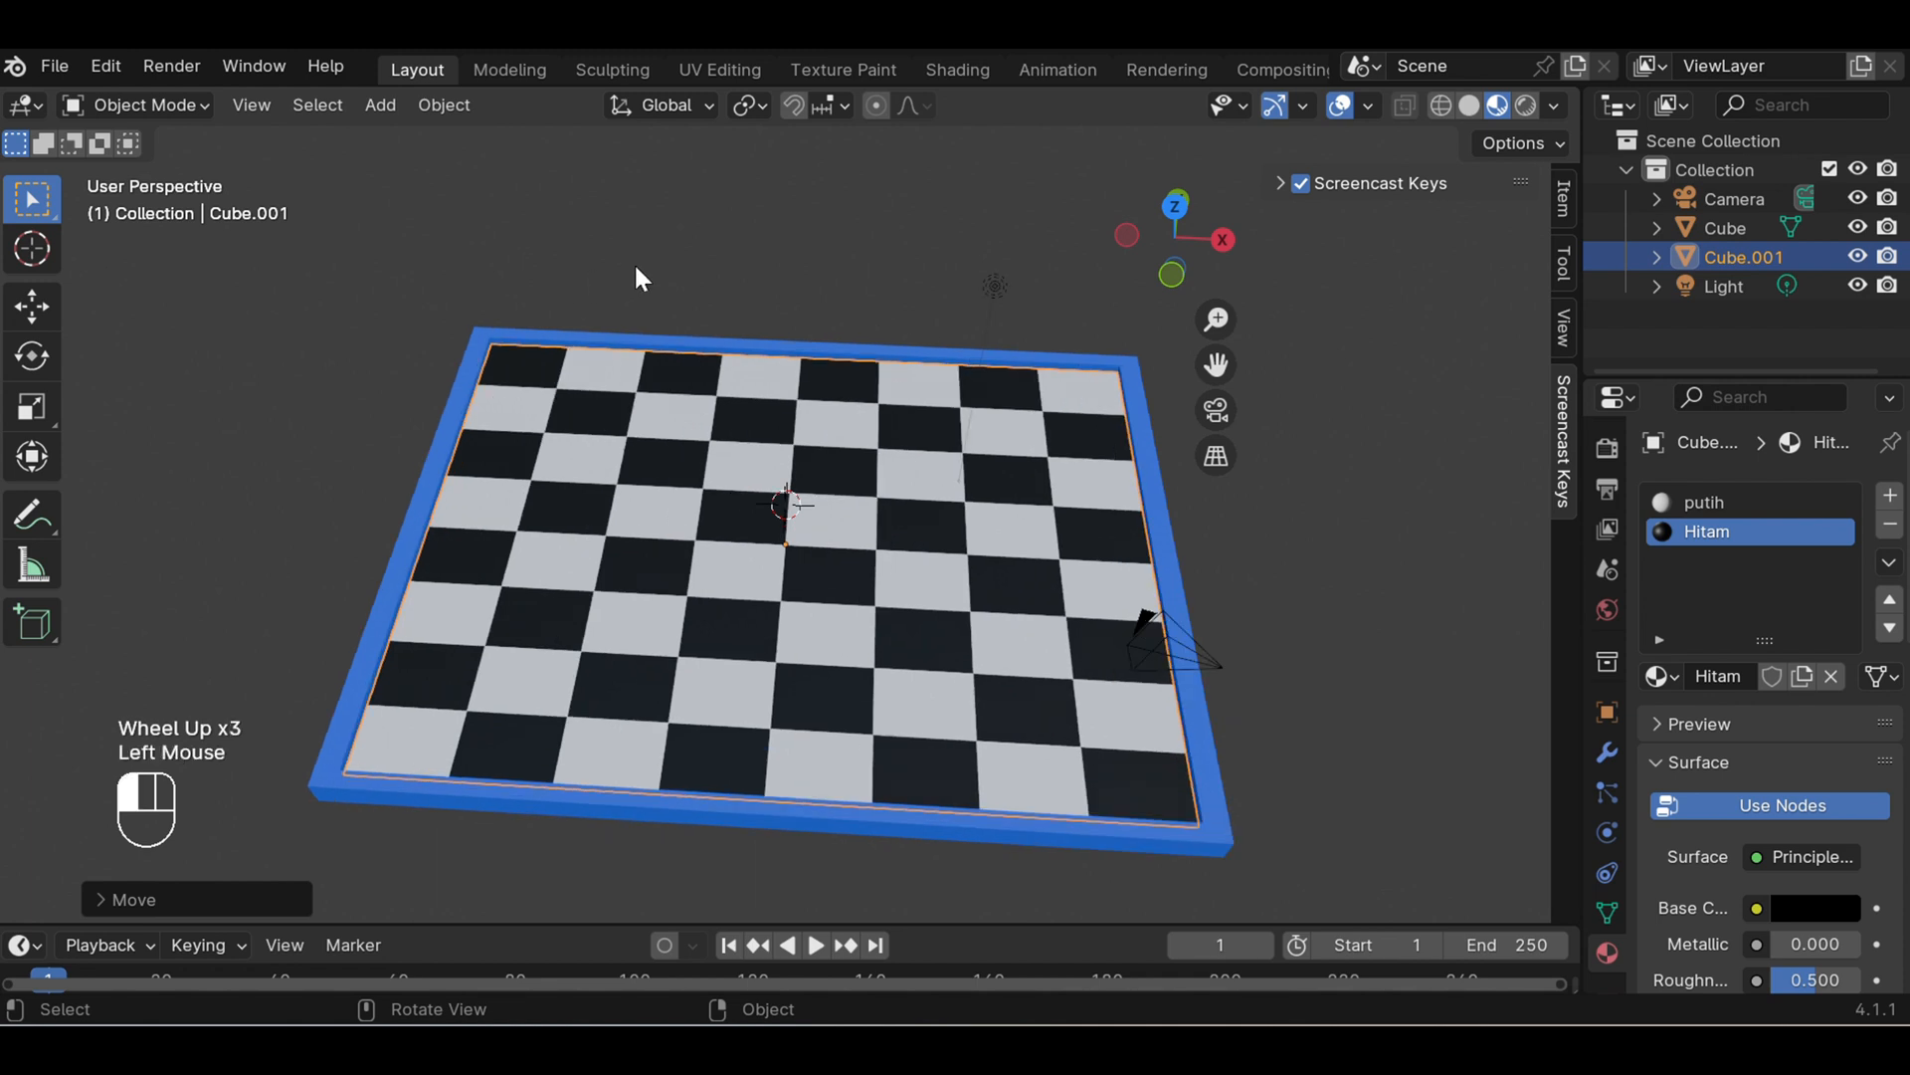
scroll(1182, 553, "down", 1)
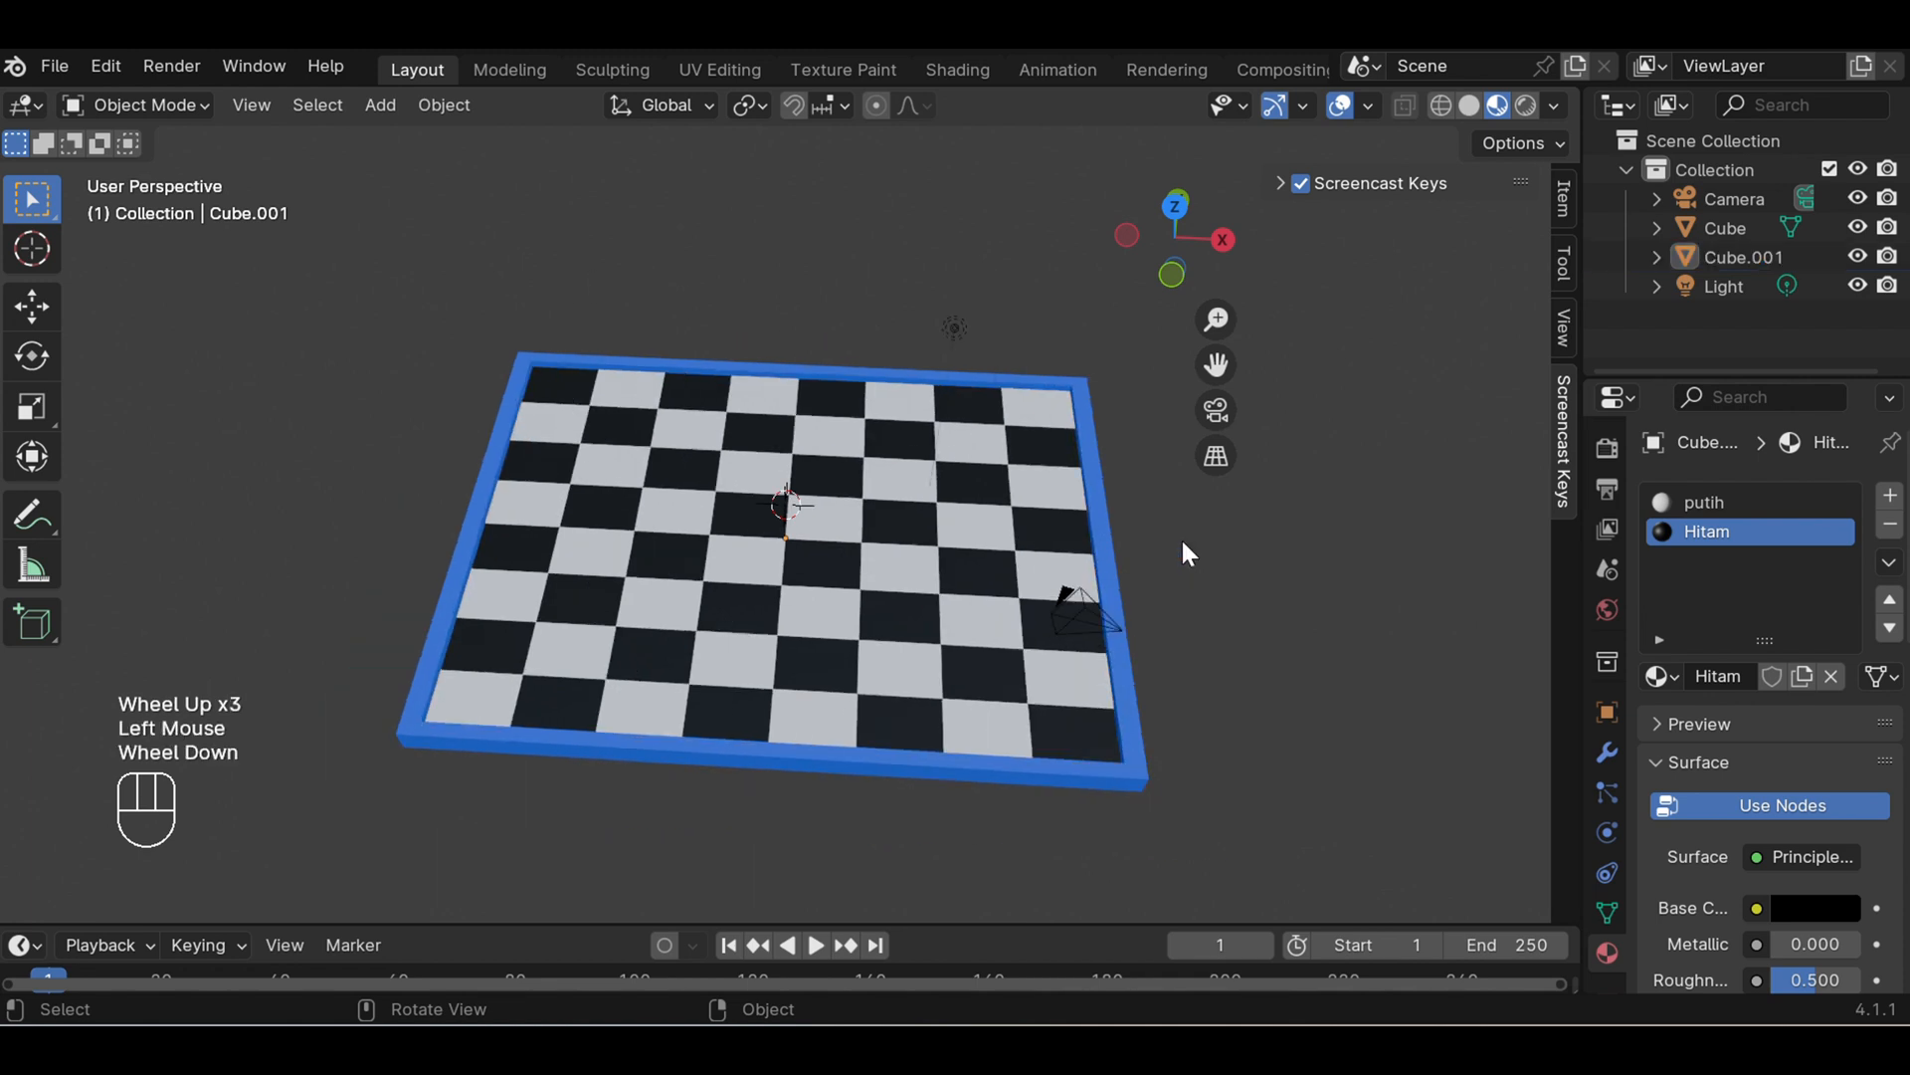
left_click_drag(1218, 373, 1143, 521)
scroll(1140, 525, "up", 1)
scroll(1140, 527, "down", 1)
scroll(1144, 544, "up", 1)
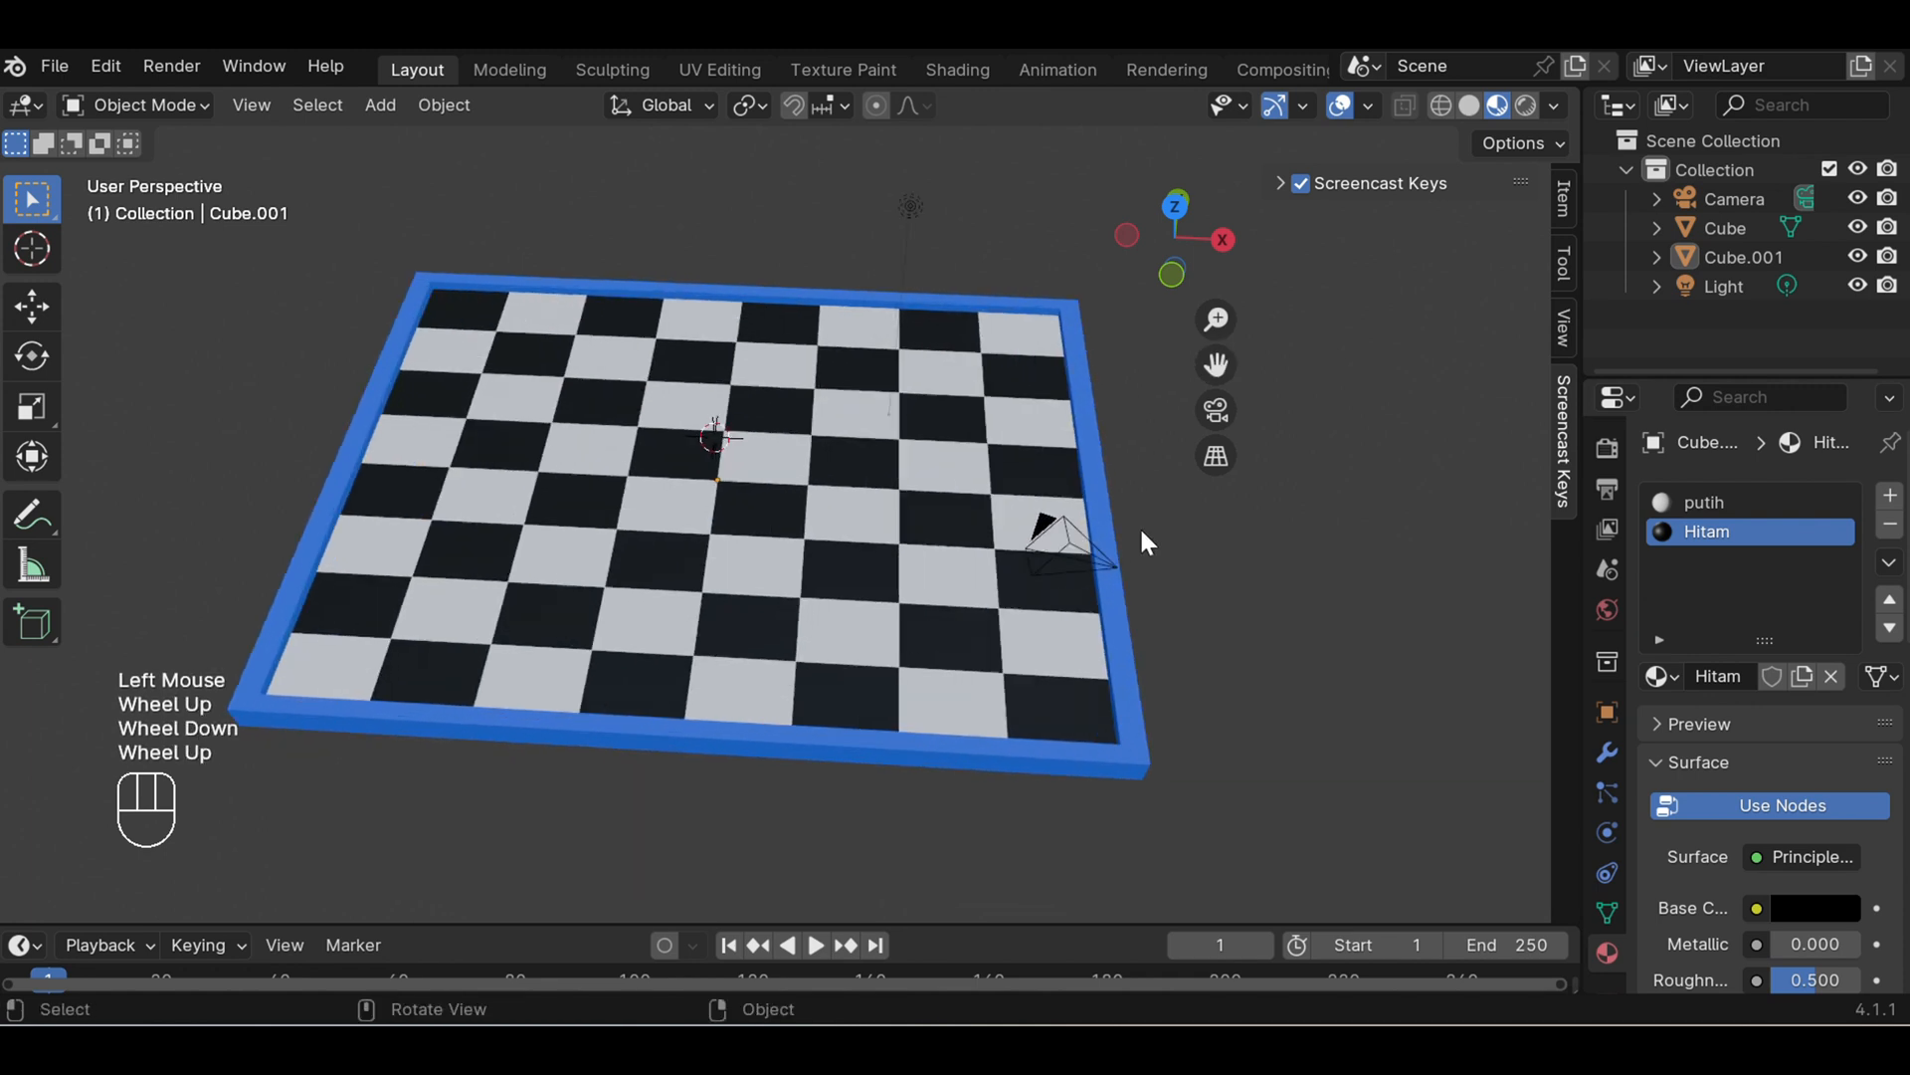